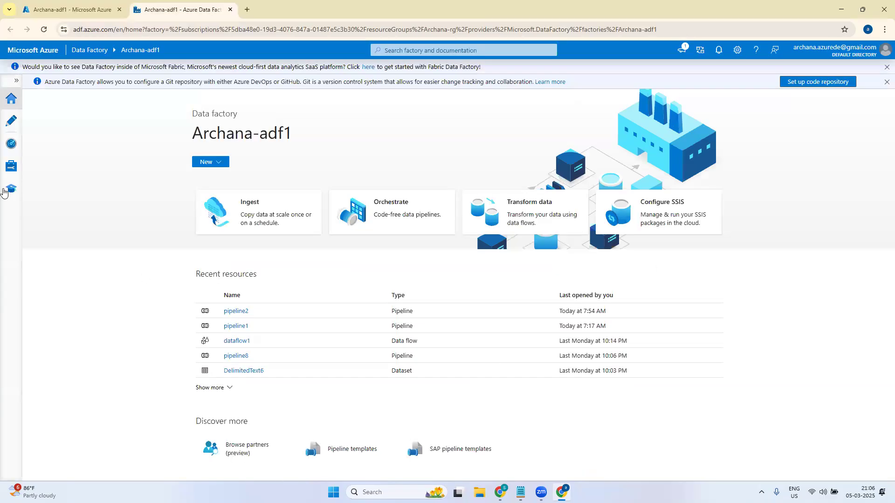
Step: Open the input-data container of the archanasa22 storage account in the Azure portal
left_click(70, 9)
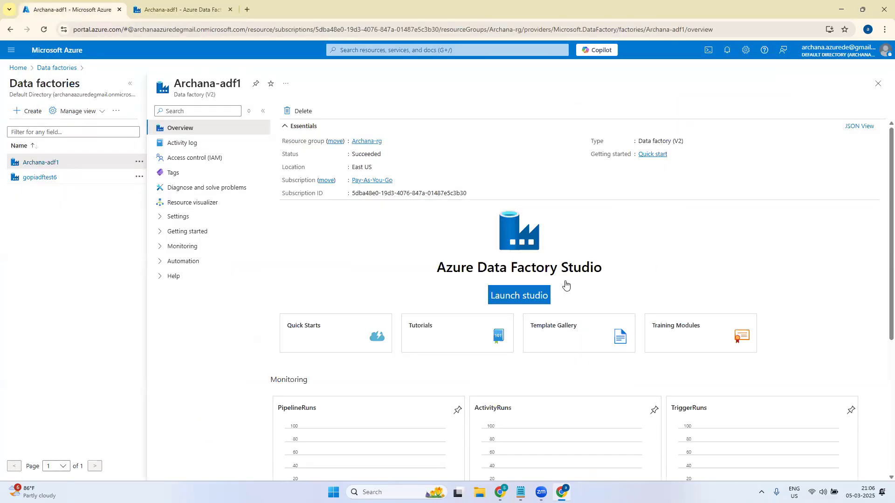
left_click(13, 69)
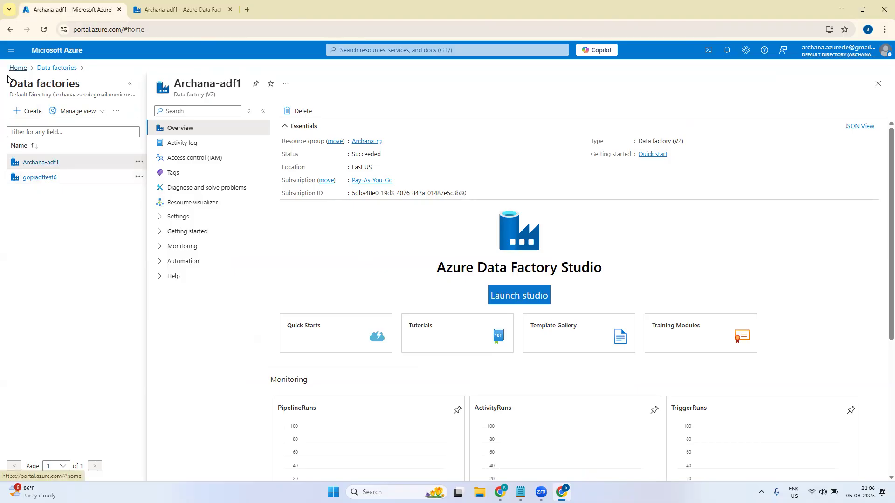
left_click(315, 114)
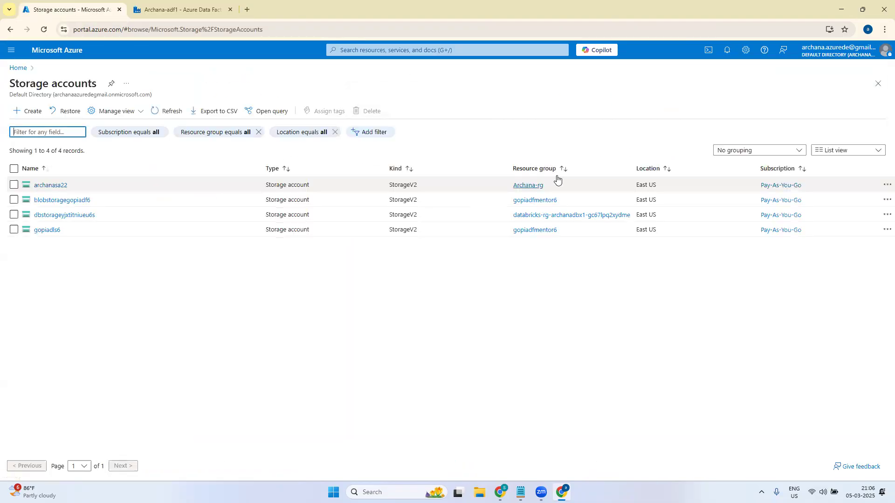
left_click(55, 185)
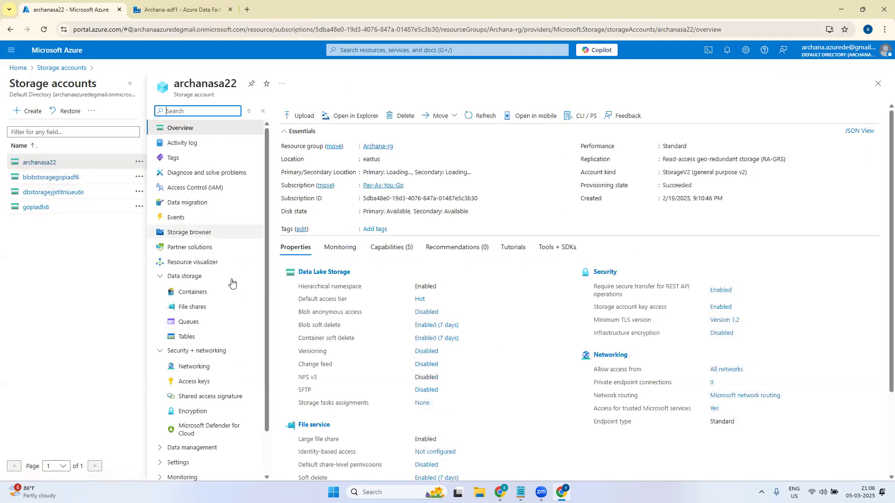
left_click(194, 293)
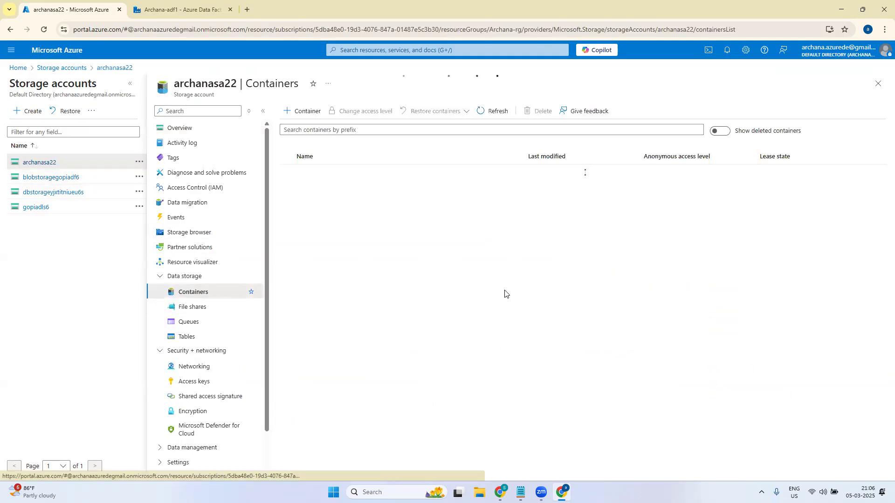
left_click(316, 187)
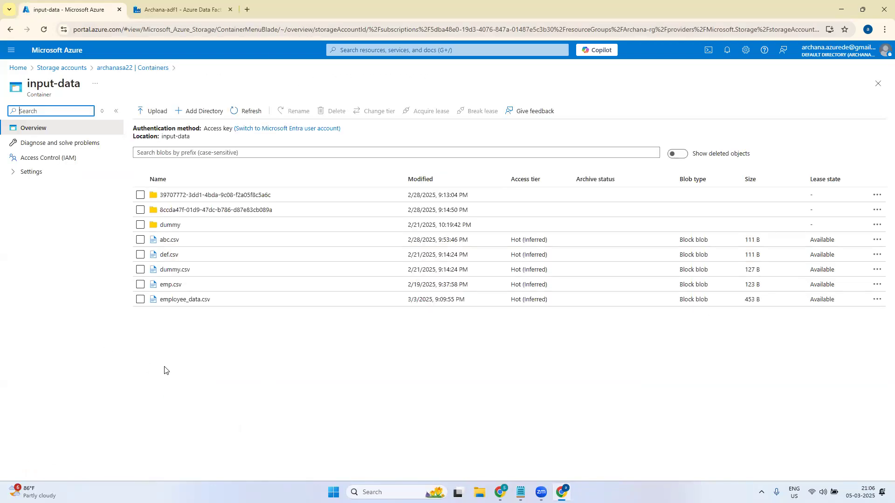
Step: Add a directory named "emp data" to the input-data container
left_click(195, 115)
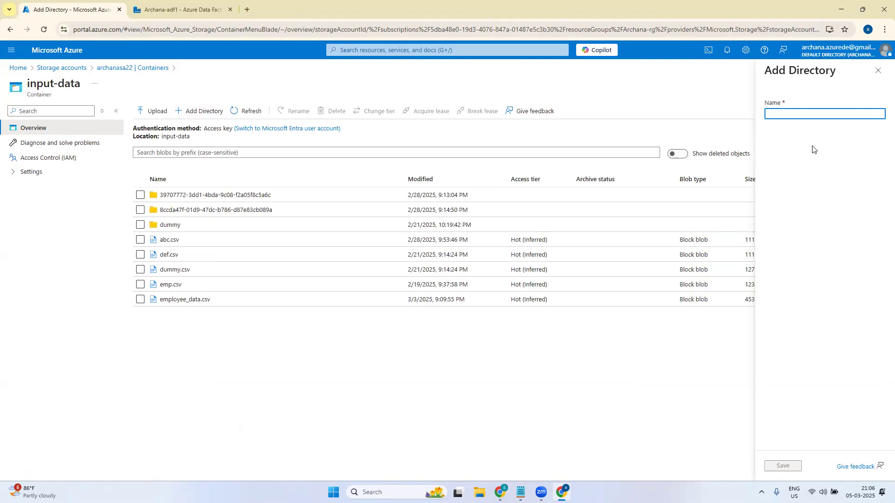
type("j")
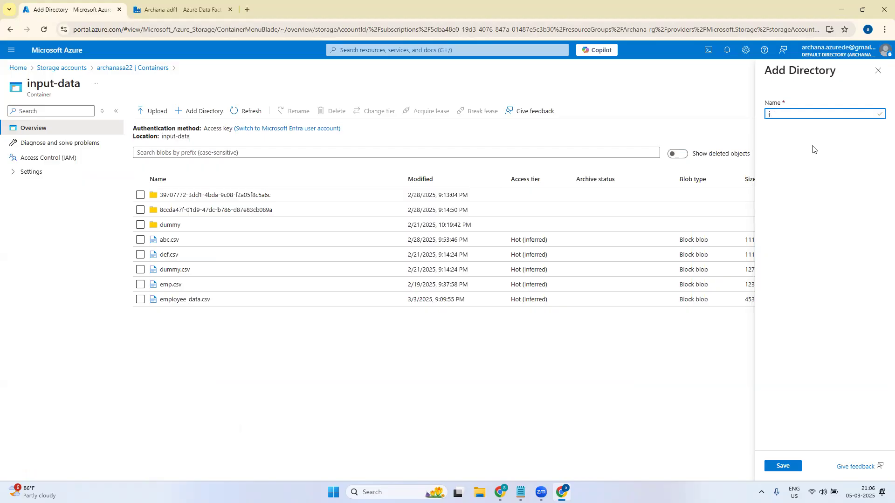
type("oemp data")
left_click(781, 466)
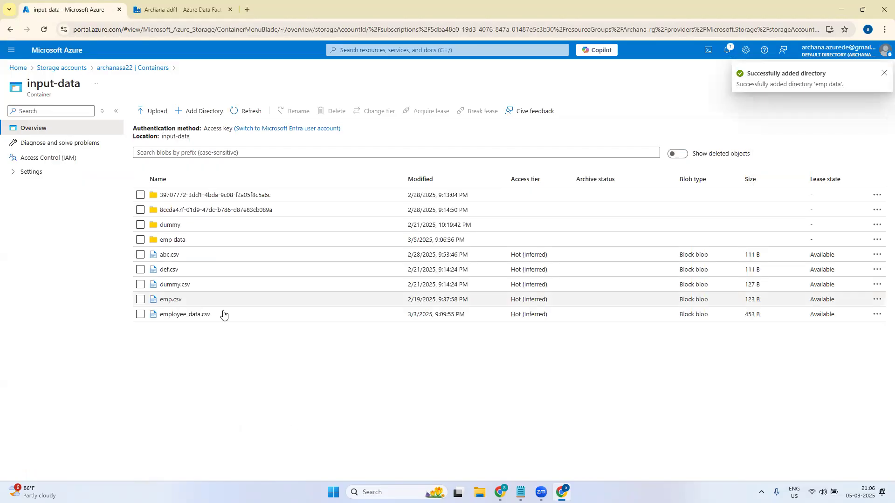
Step: Upload department_data1 and employee_data1 from the Downloads folder into the emp data directory
left_click(177, 240)
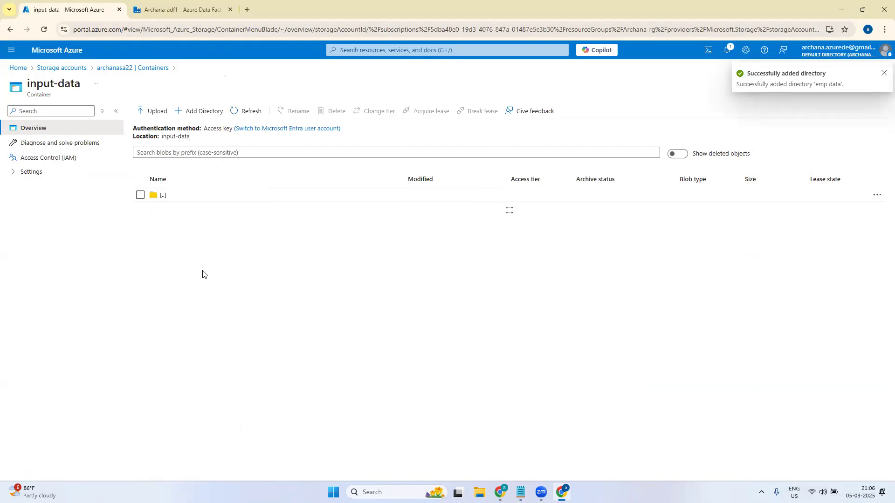
left_click(152, 115)
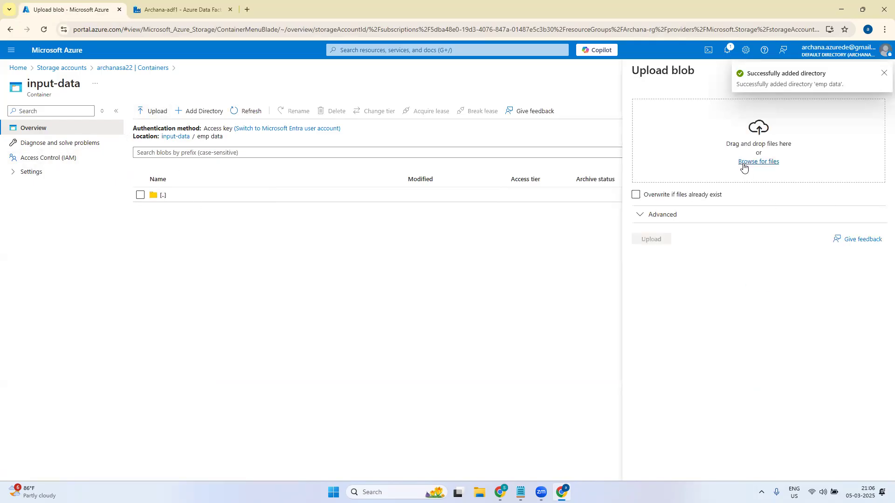
left_click(744, 164)
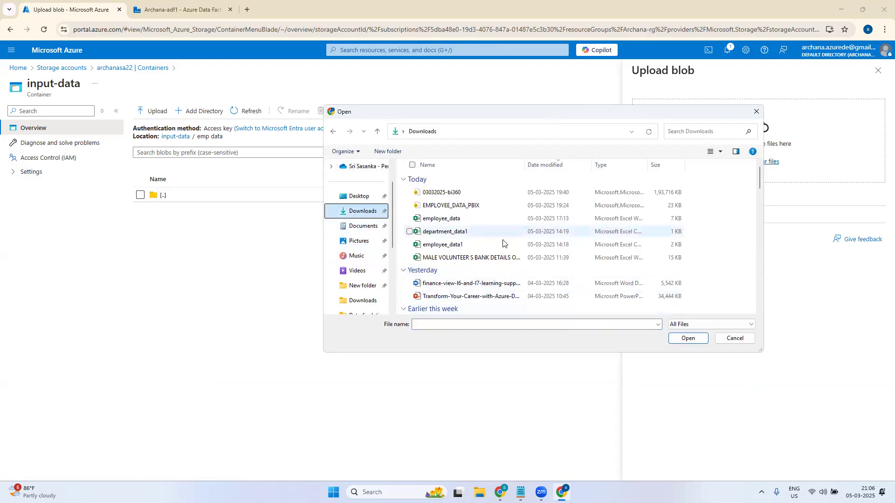
left_click(455, 247)
left_click(463, 233, "ctrl")
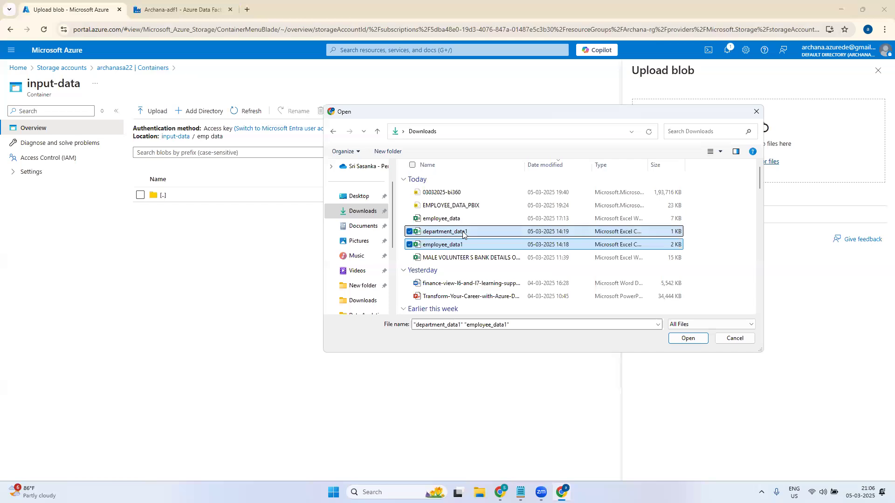
left_click(685, 339)
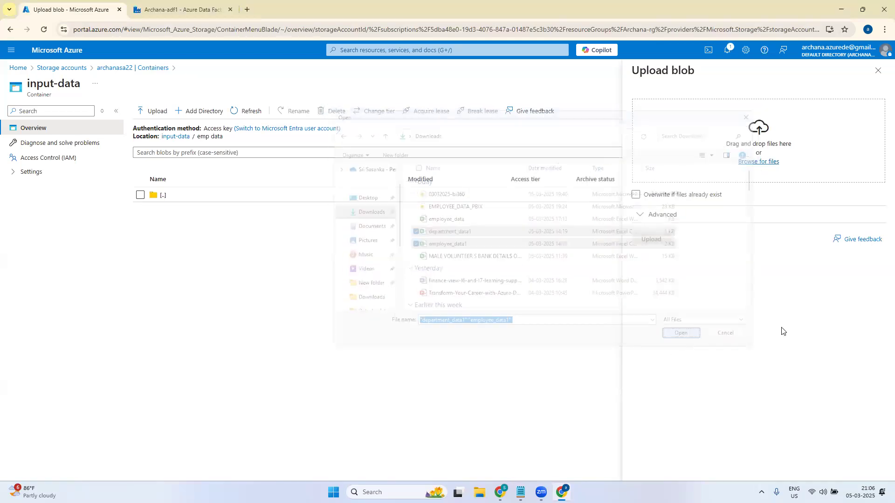
left_click(649, 239)
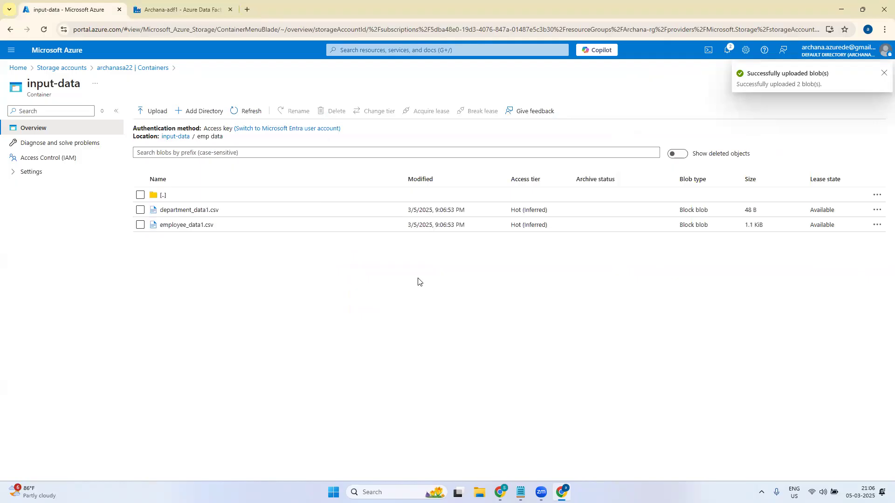
Step: Preview the contents of employee_data1.csv as a table, then close the file
left_click(207, 225)
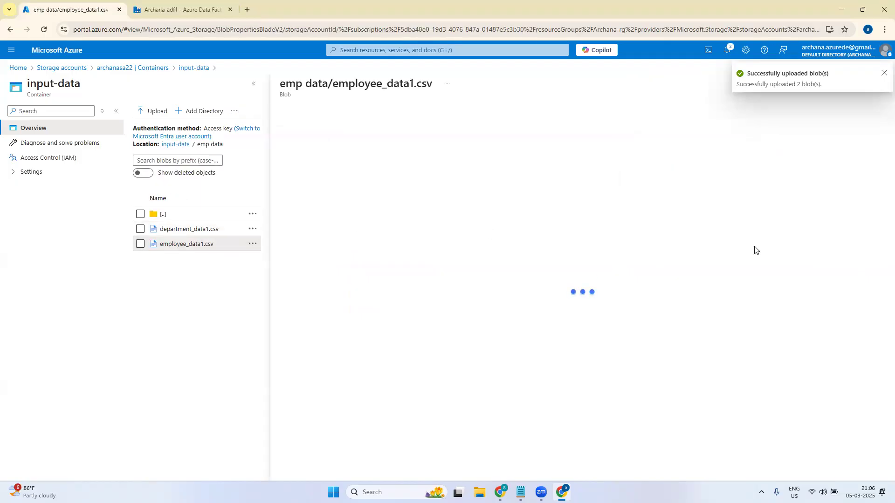
left_click(364, 133)
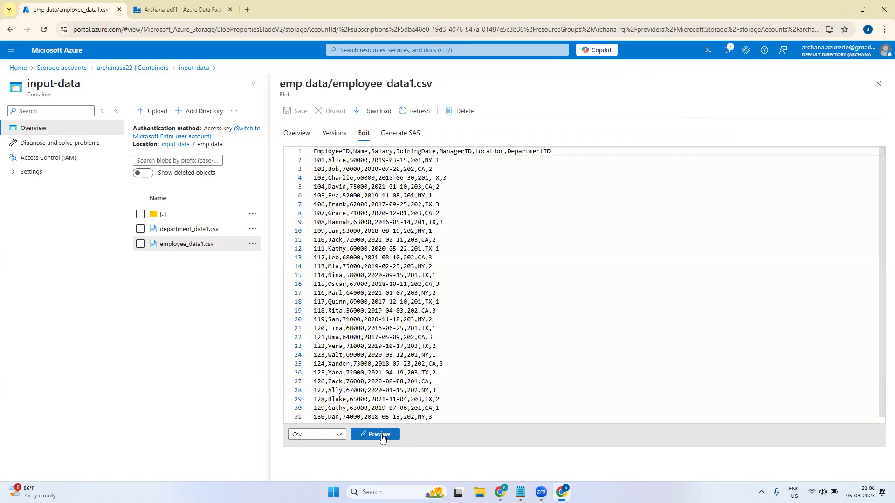
left_click(382, 435)
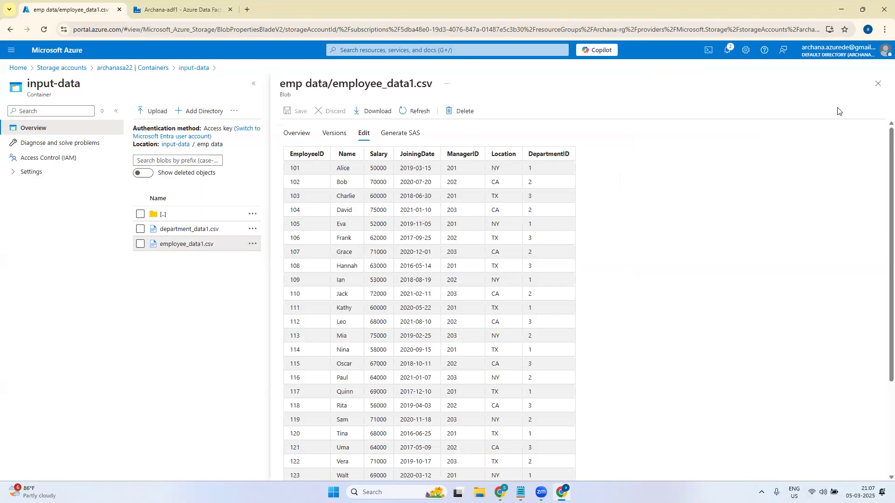
left_click(877, 83)
Step: Examine the contents of department_data1.csv and close the file
left_click(201, 209)
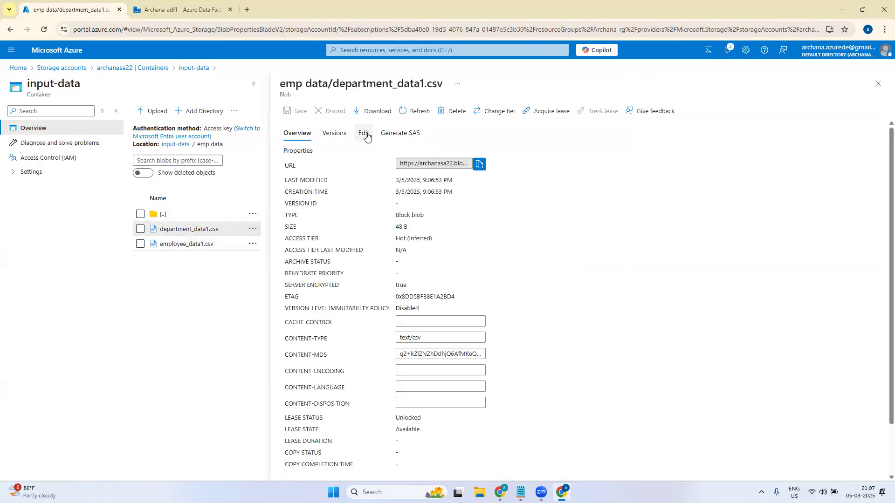
left_click(365, 134)
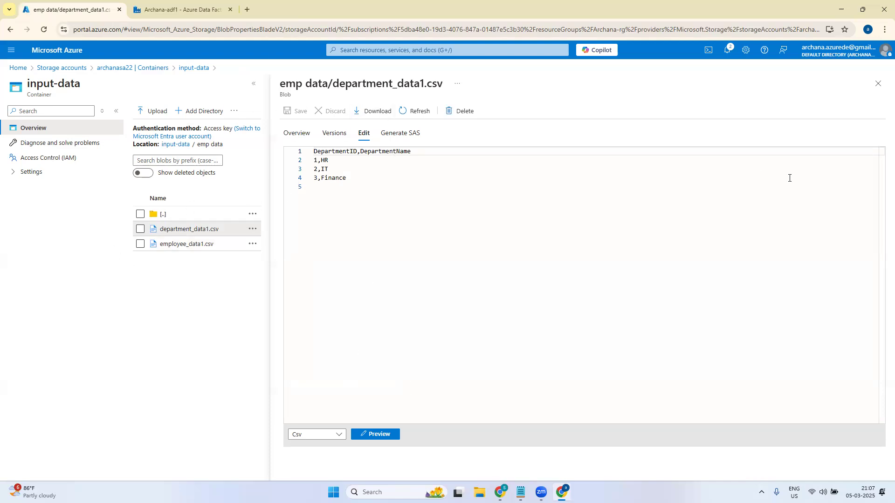
left_click(878, 84)
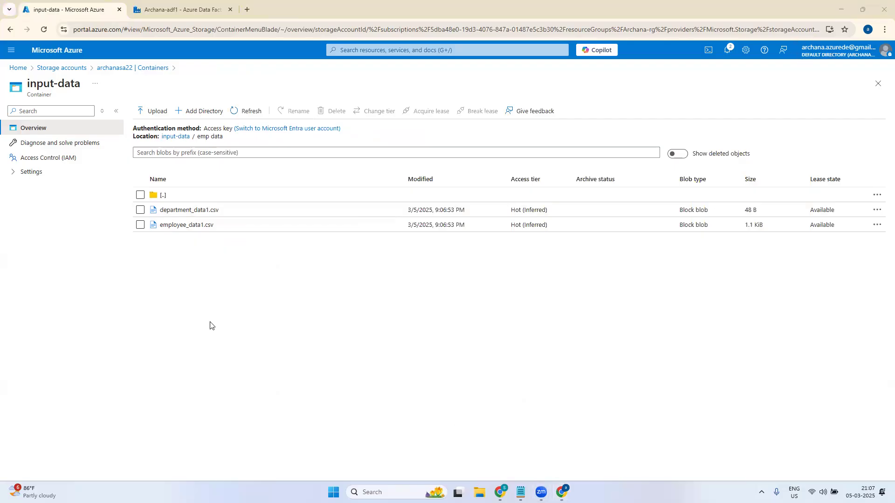
Step: Switch to Google Sheets in a new browser tab and create a blank spreadsheet
left_click(163, 5)
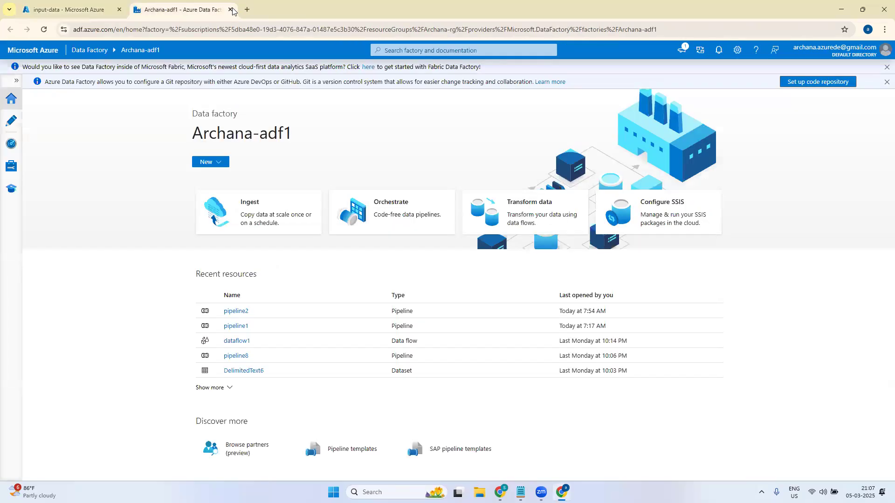
left_click(247, 9)
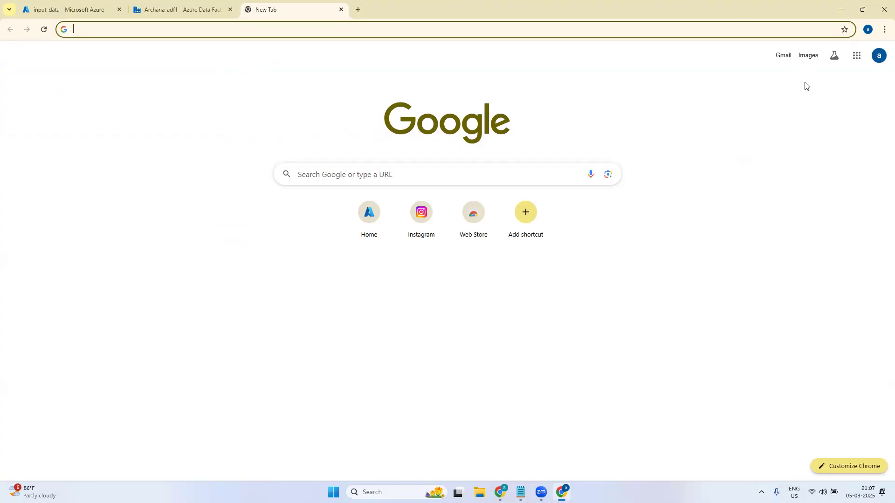
left_click(857, 56)
scroll(881, 140, "down", 5)
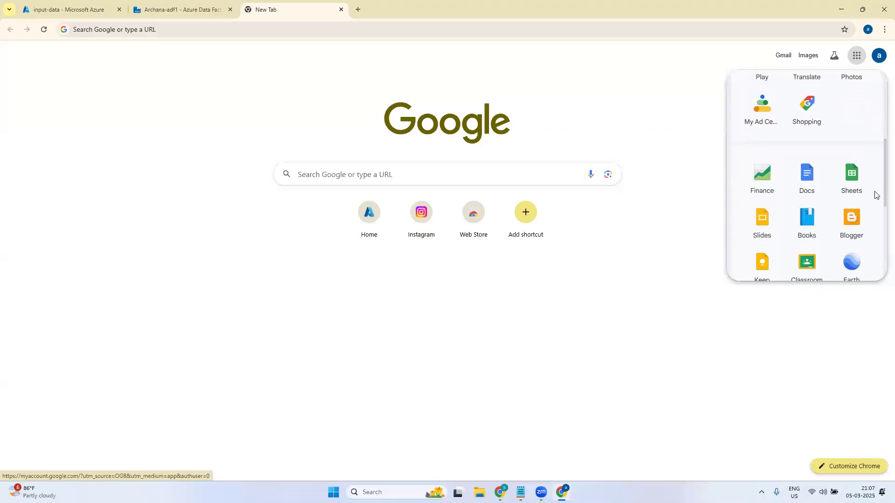
left_click(851, 175)
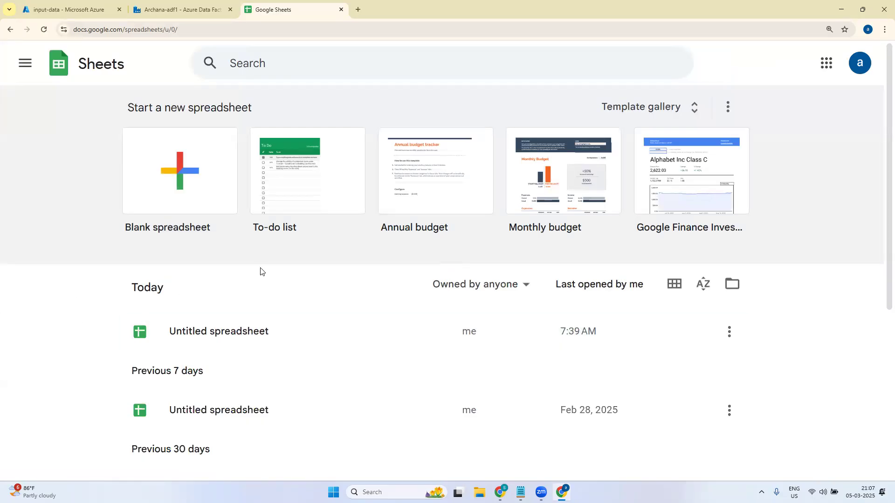
left_click(170, 196)
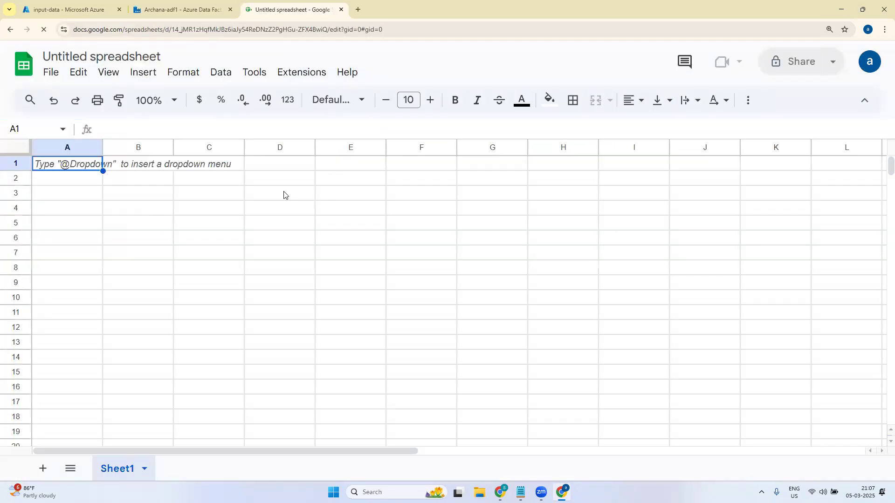
Step: Enter "Joins" in cell D3 and dismiss the pre-built tables suggestions
left_click(284, 194)
type("Joins")
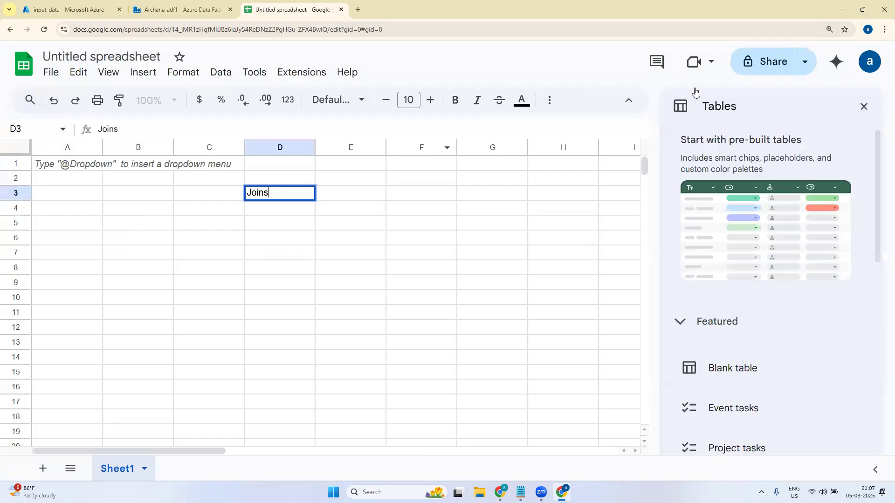
left_click(865, 107)
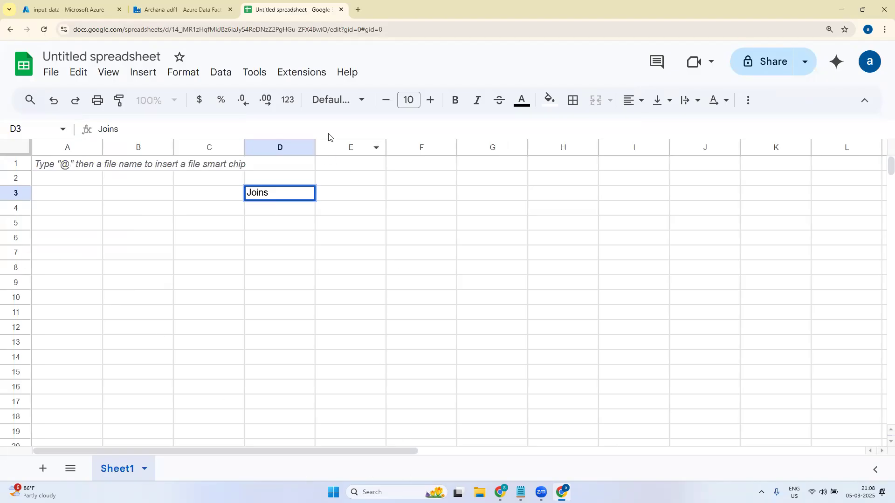
Step: Search Google Images for "joins in sql" in a new browser tab and enlarge the DataLemur SQL joins infographic
left_click(358, 10)
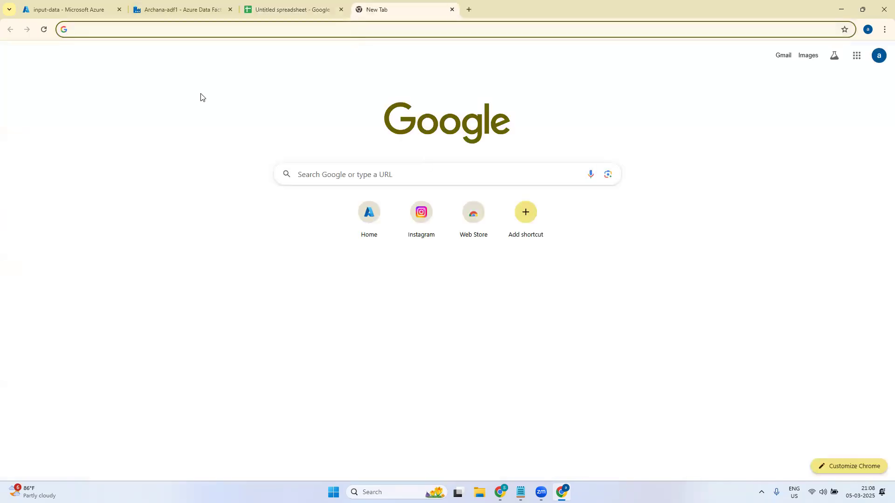
type("joins")
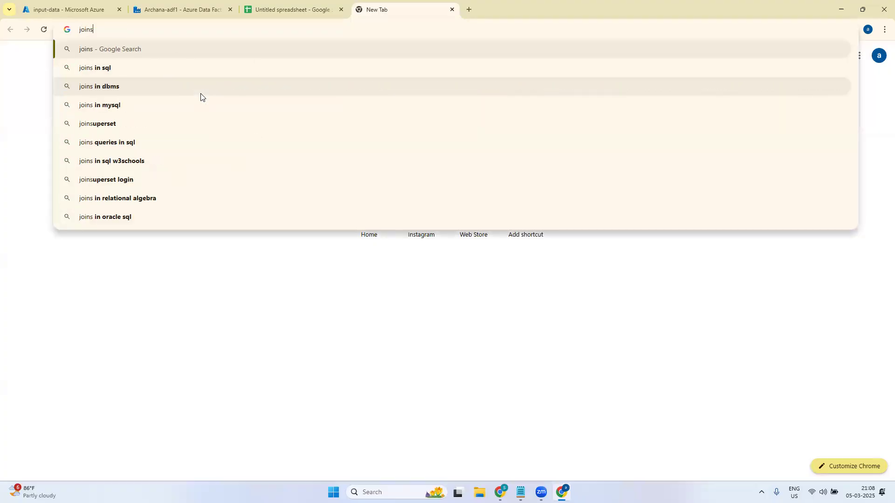
key("Down")
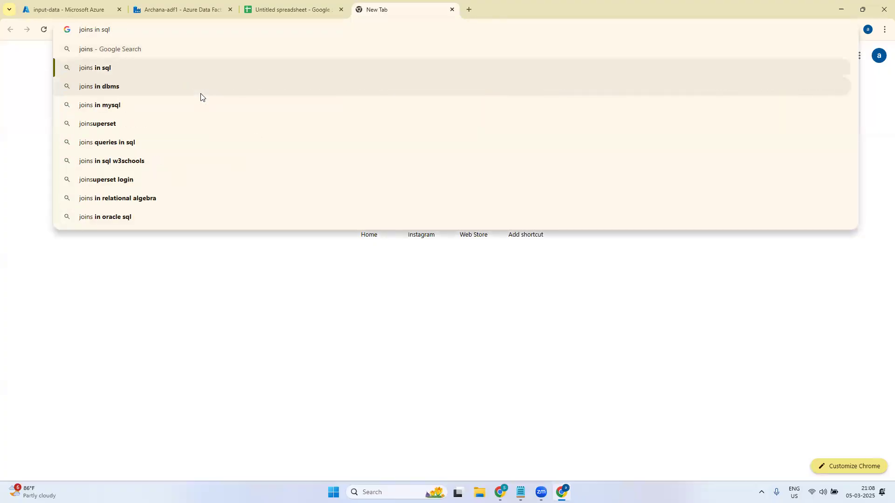
key("Return")
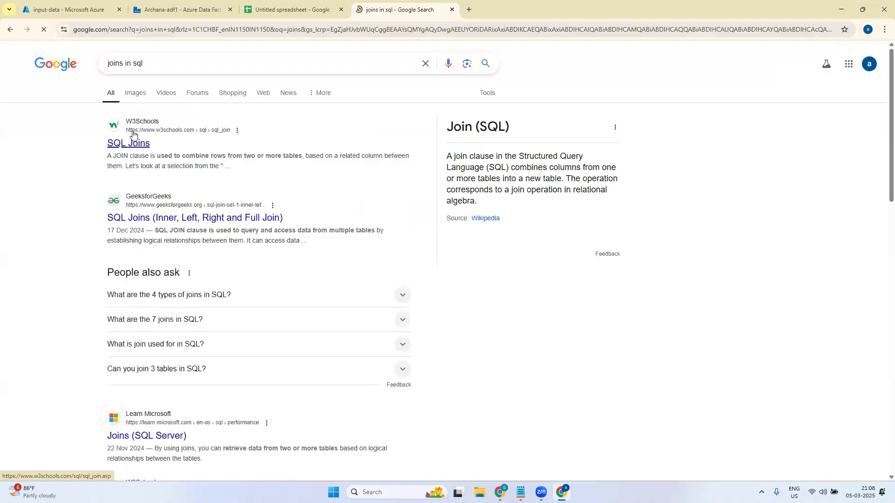
left_click(135, 93)
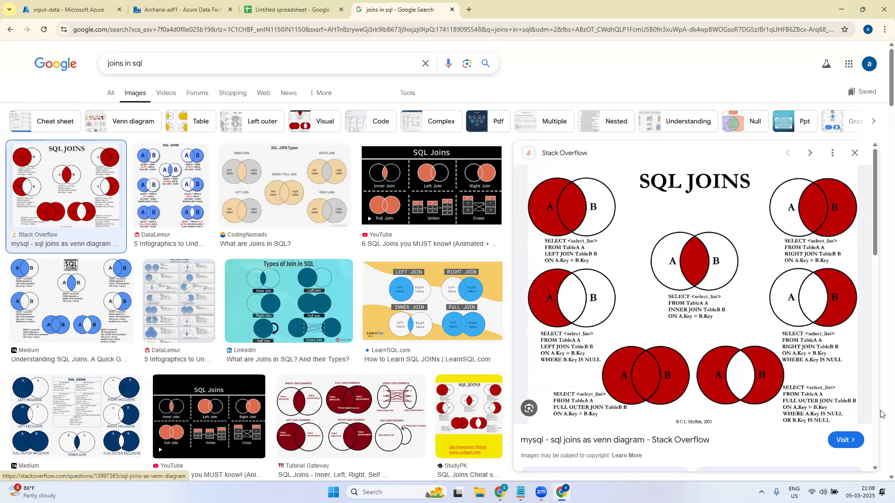
left_click(854, 153)
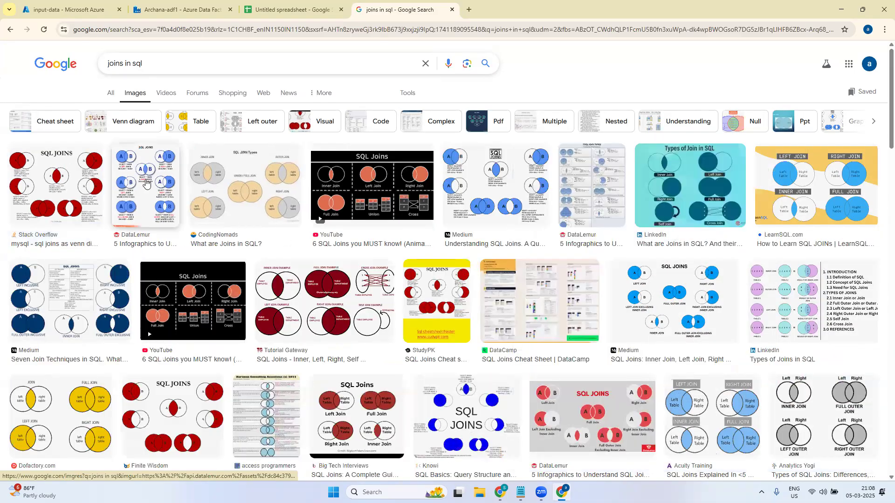
left_click(146, 182)
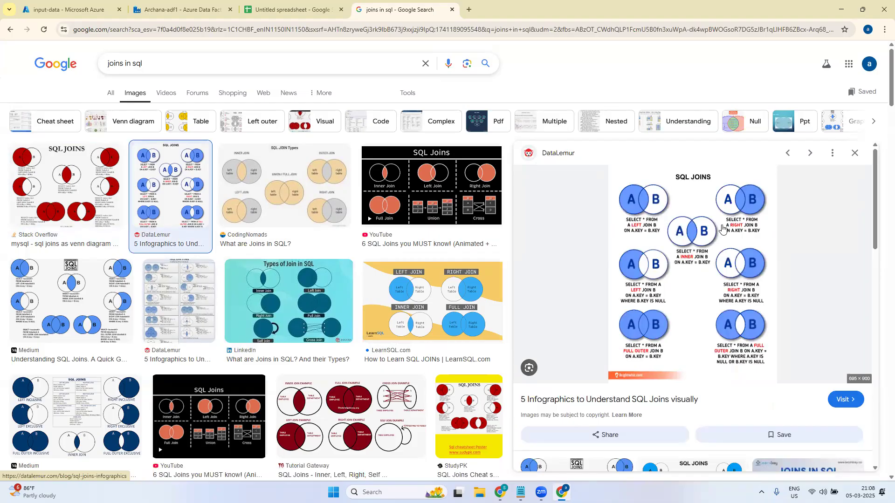
Step: Open the DataLemur SQL joins article from the enlarged image and view its "SQL Joins Venn Diagram vs Tables" infographic
left_click(707, 284)
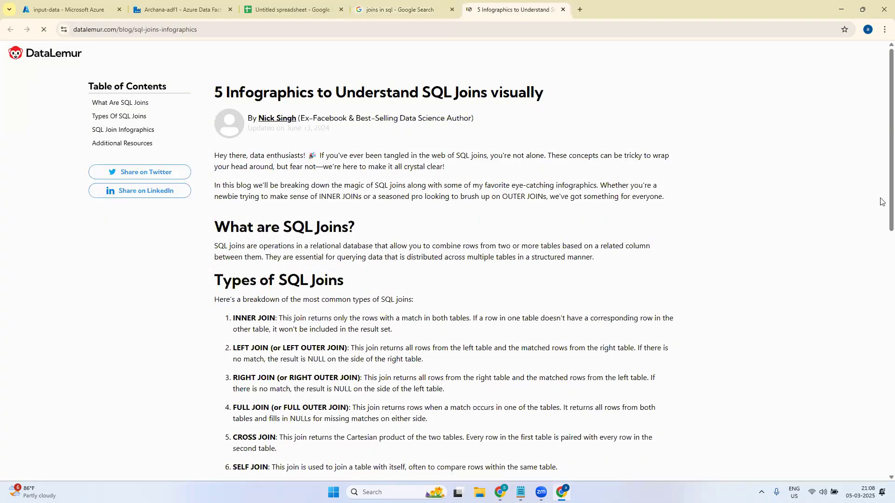
scroll(882, 205, "down", 10)
scroll(883, 181, "down", 9)
scroll(883, 178, "up", 2)
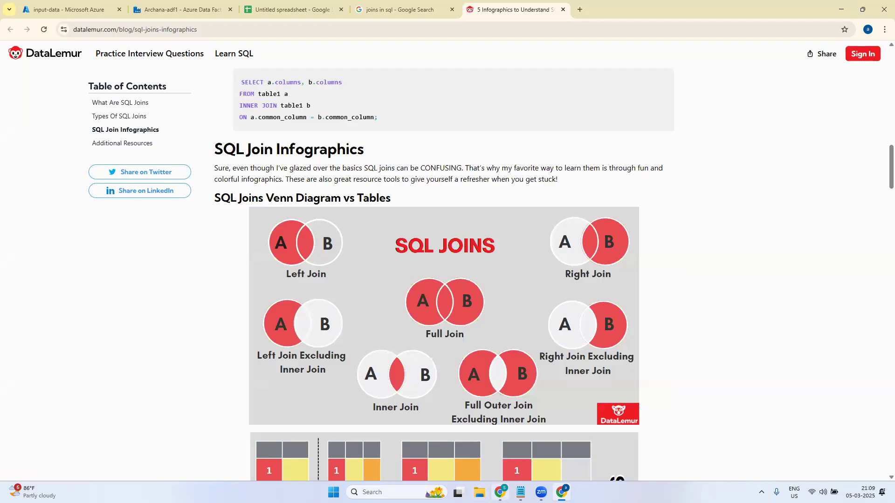
Step: Open employee_data1 from the Downloads folder in Excel and fit all column widths to their contents
left_click(479, 492)
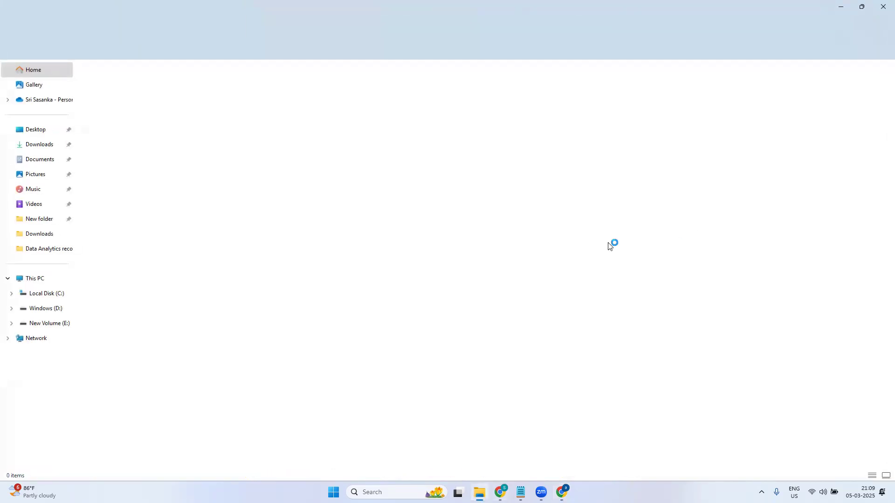
left_click(33, 145)
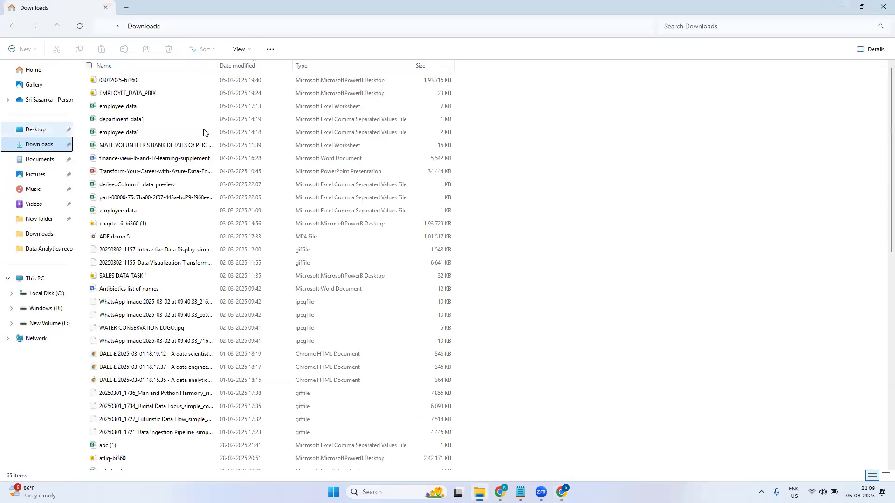
double_click(124, 133)
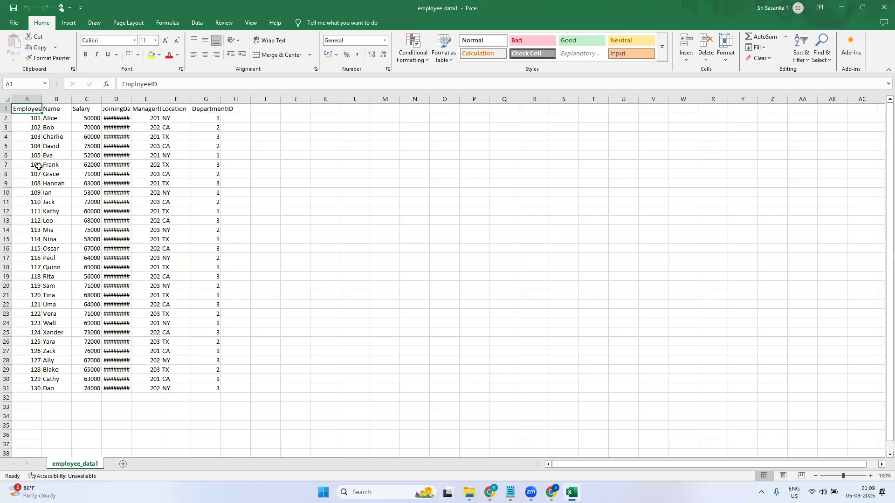
left_click(7, 98)
double_click(42, 103)
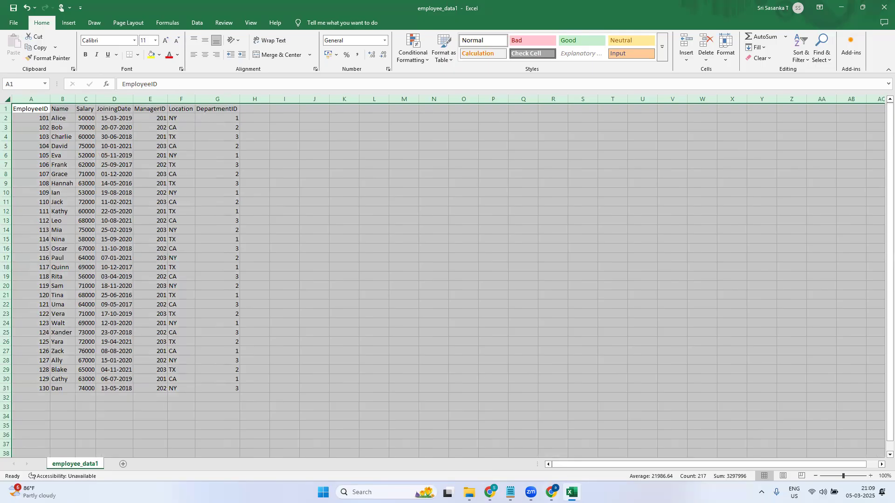
Step: Open department_data1 from the Downloads folder and fit all column widths to their contents
left_click(470, 493)
left_click(136, 119)
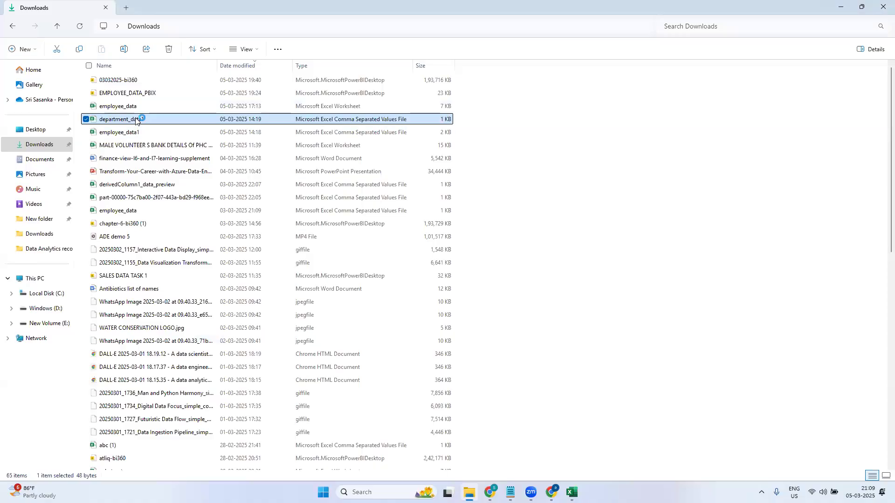
key("alt+Tab")
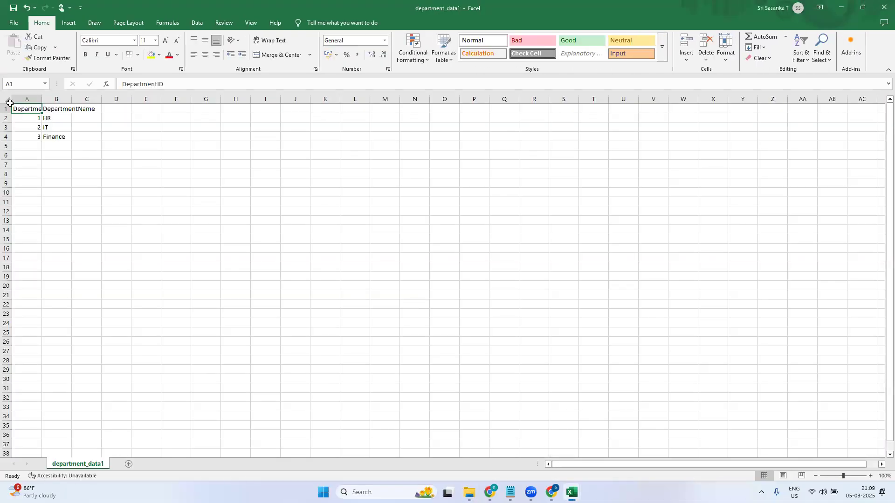
left_click(8, 99)
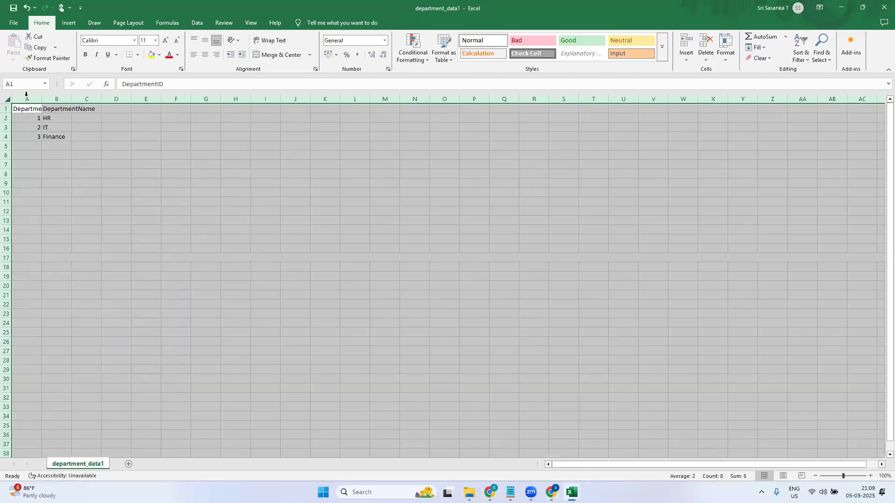
double_click(42, 94)
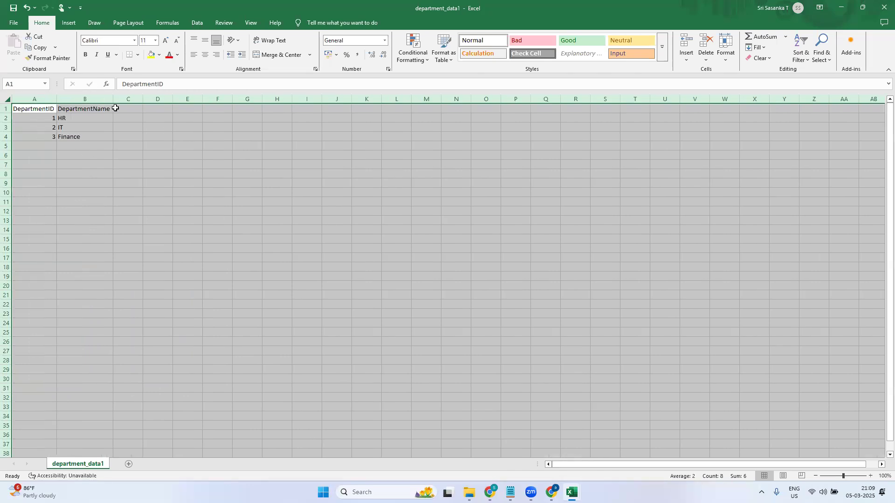
Step: Check the employee_data1 workbook, return to department_data1 and copy its range A1:B5
mouse_move(572, 492)
left_click(542, 449)
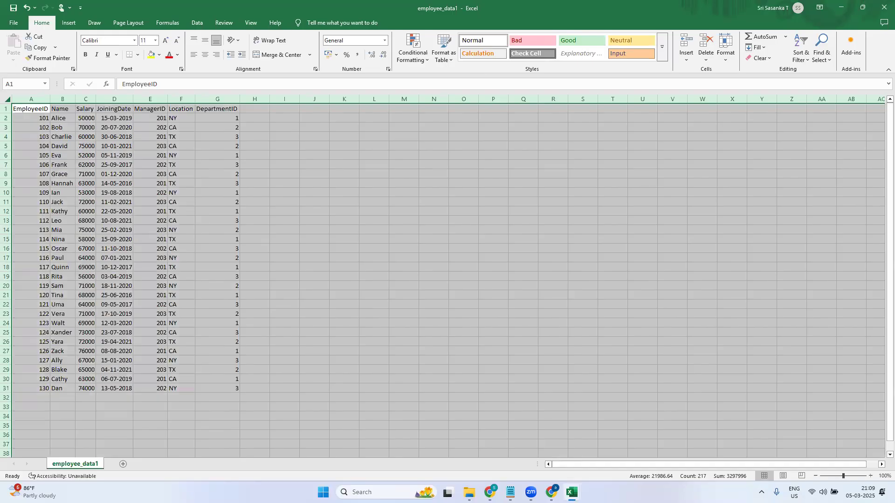
left_click(611, 440)
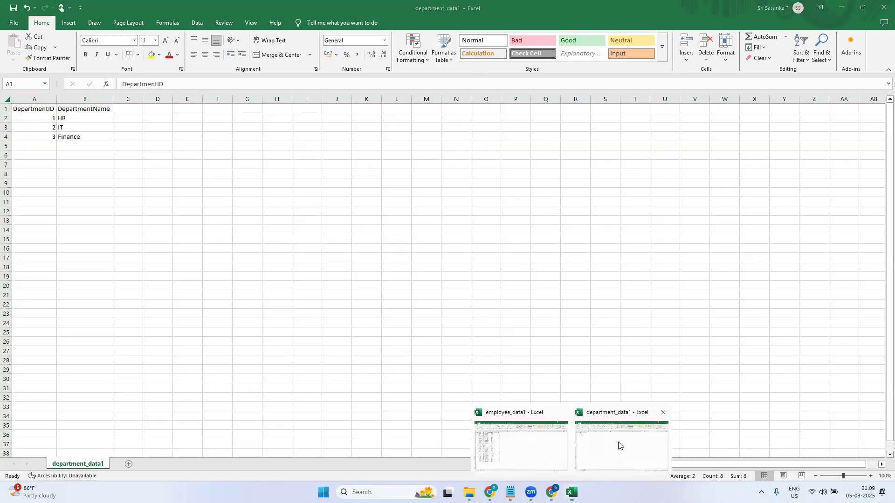
left_click(617, 445)
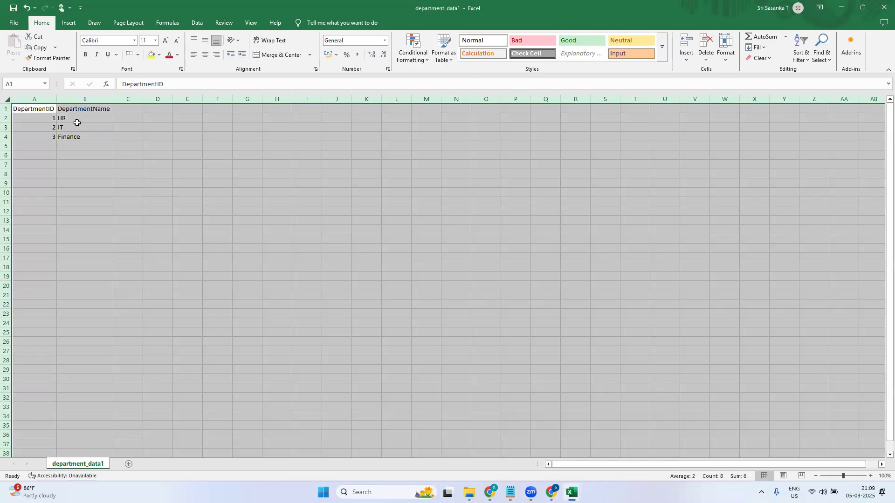
left_click(82, 146)
key("shift+Left")
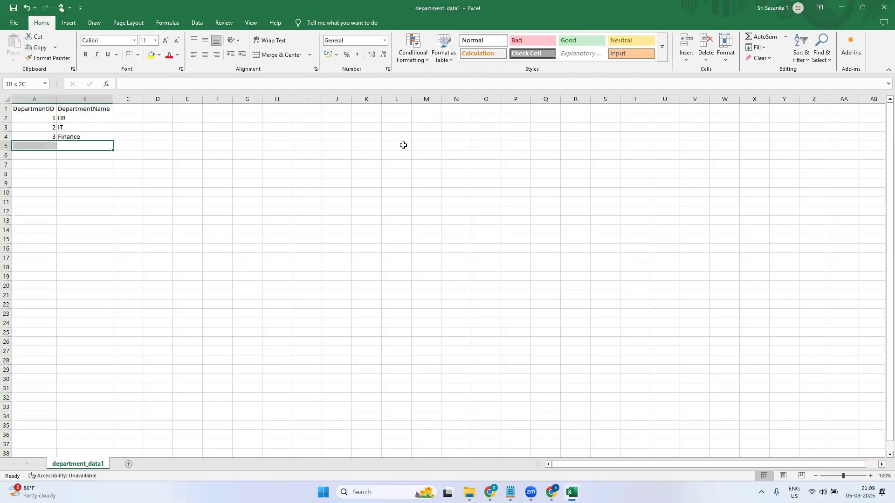
key("shift+Up")
key("shift+Up")
key("shift+Up")
key("shift+Up")
key("ctrl+c")
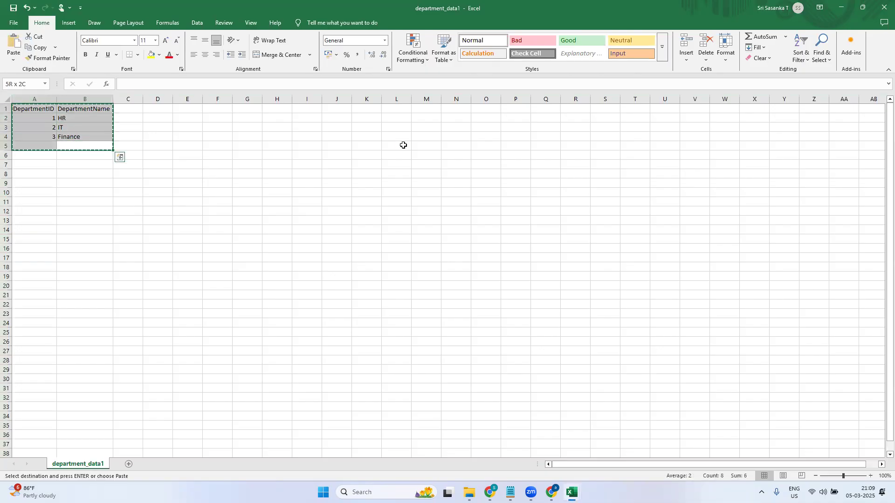
Step: Paste the copied department table into employee_data1 at P1 and fit columns P and Q to their contents
mouse_move(571, 492)
left_click(562, 474)
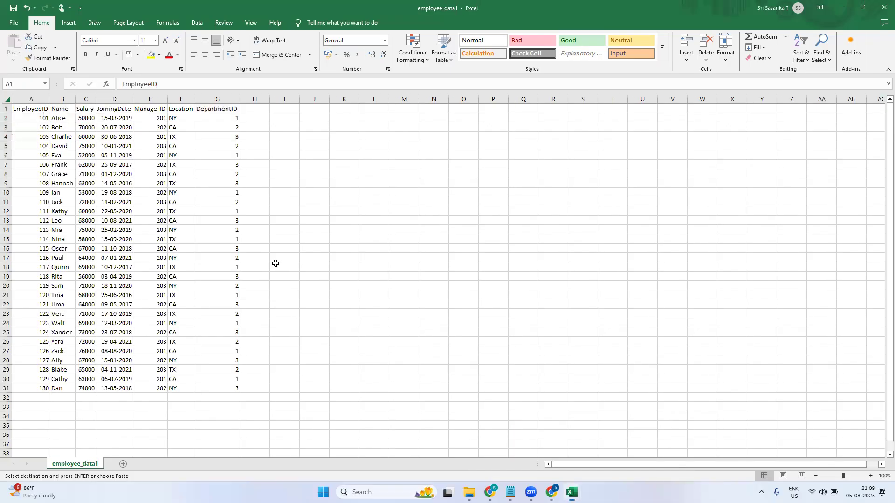
key("ctrl+a")
left_click(500, 109)
key("ctrl+v")
left_click(562, 206)
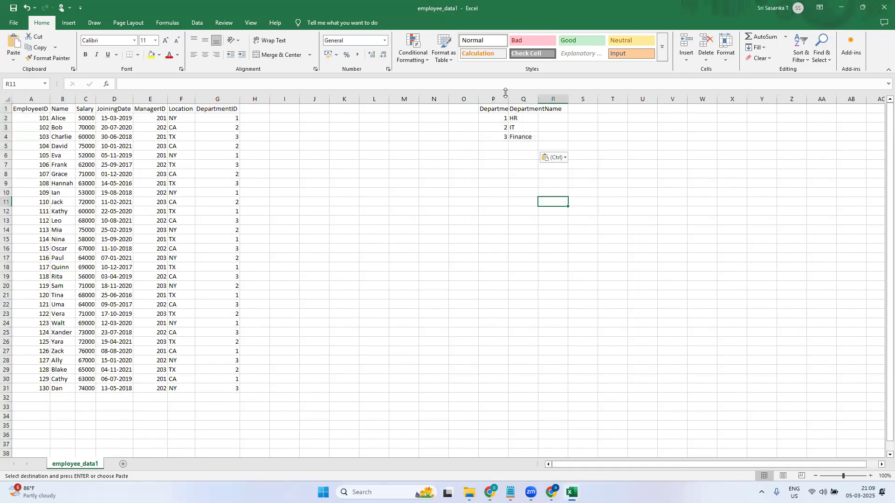
double_click(508, 99)
left_click_drag(553, 97, 553, 98)
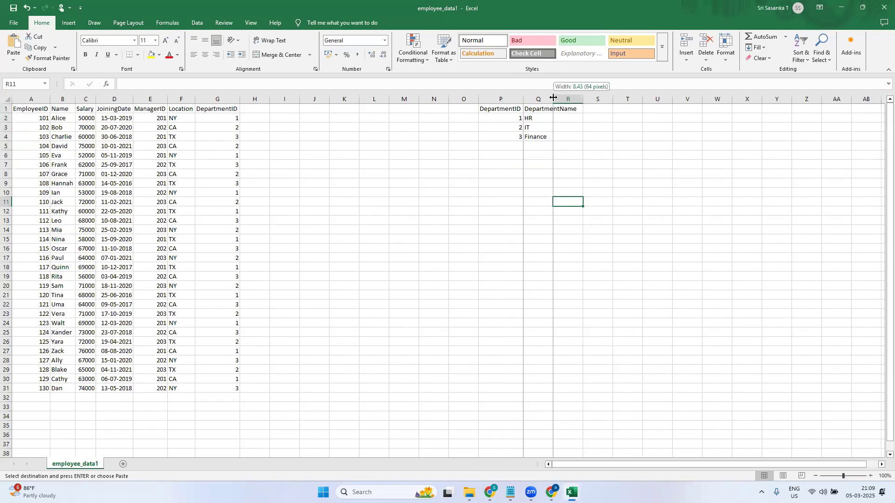
double_click(553, 98)
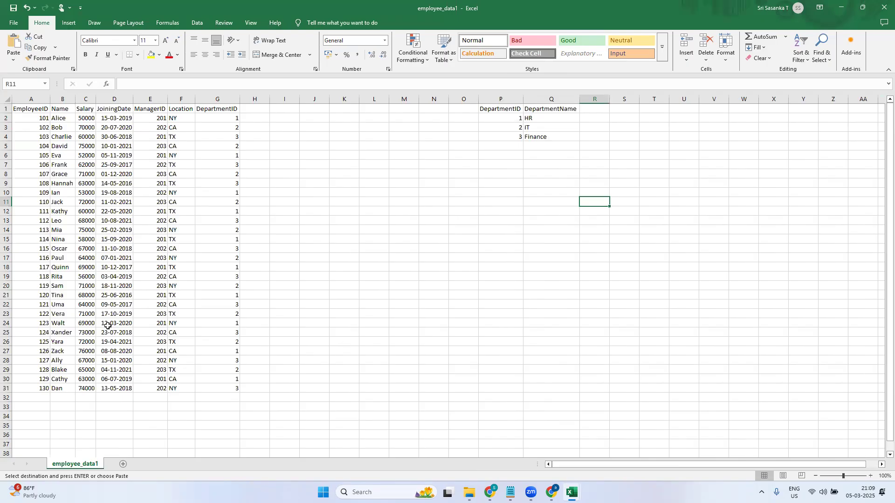
Step: Revisit the SQL joins infographic and department_data1, and compare the two DepartmentID columns, G and P, in employee_data1
left_click(551, 492)
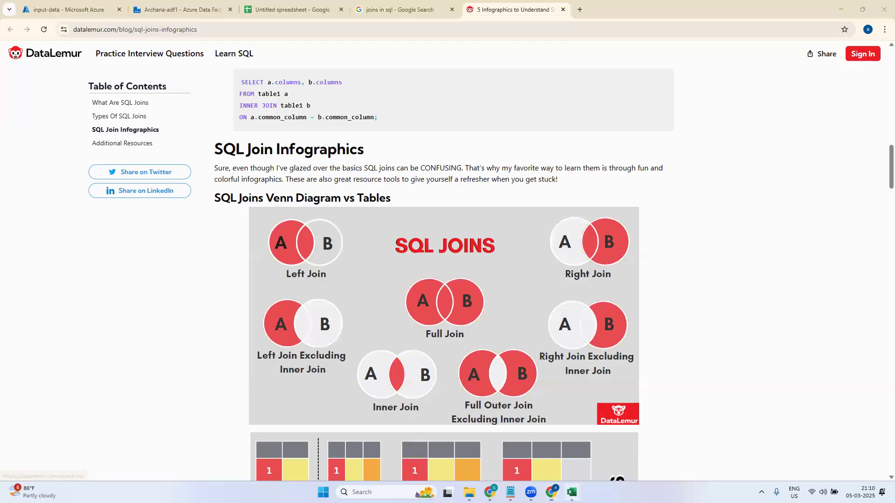
mouse_move(572, 493)
left_click(618, 459)
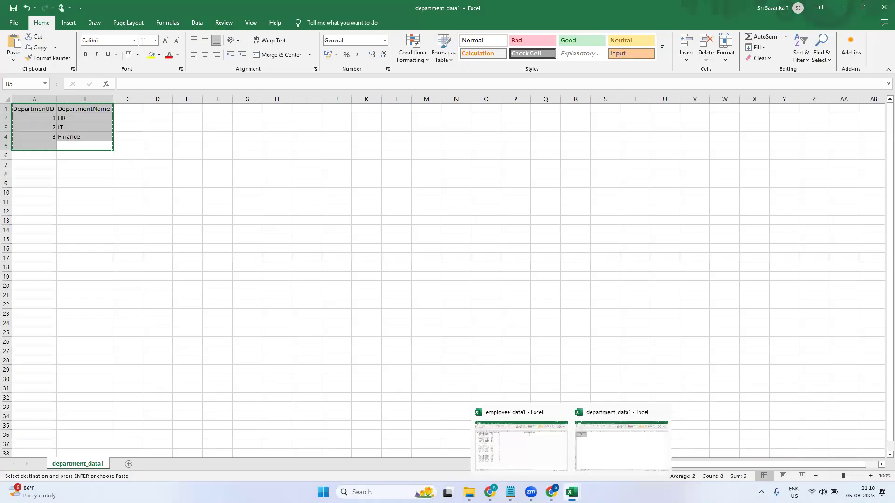
left_click(536, 450)
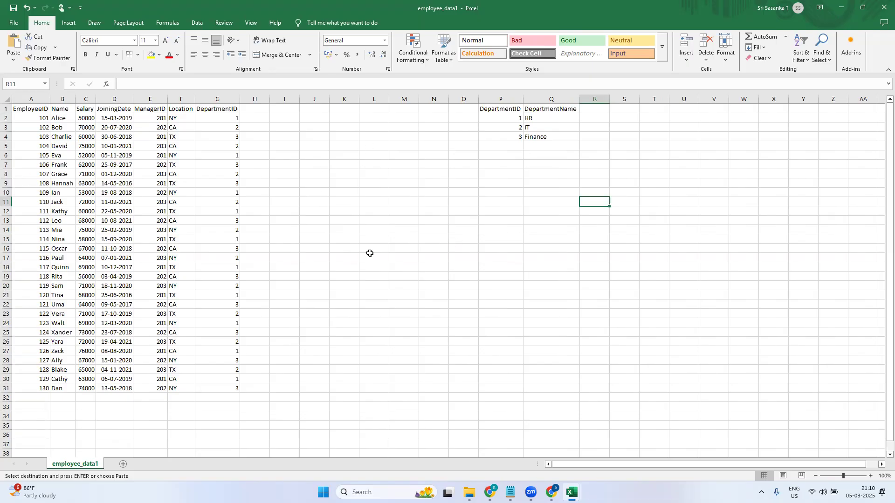
left_click(224, 99)
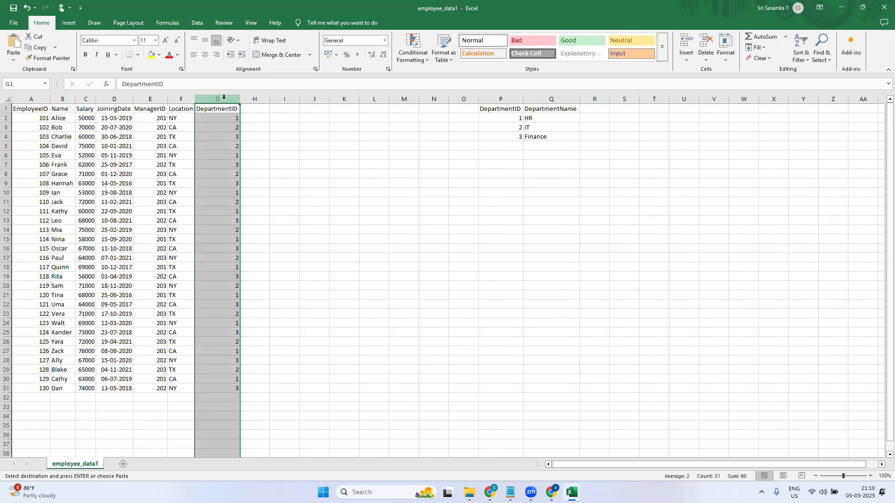
left_click(511, 100)
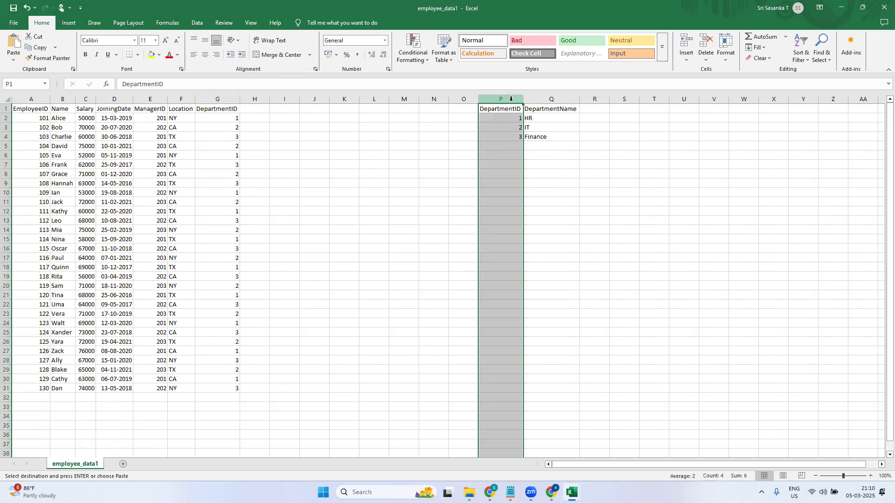
left_click(593, 257)
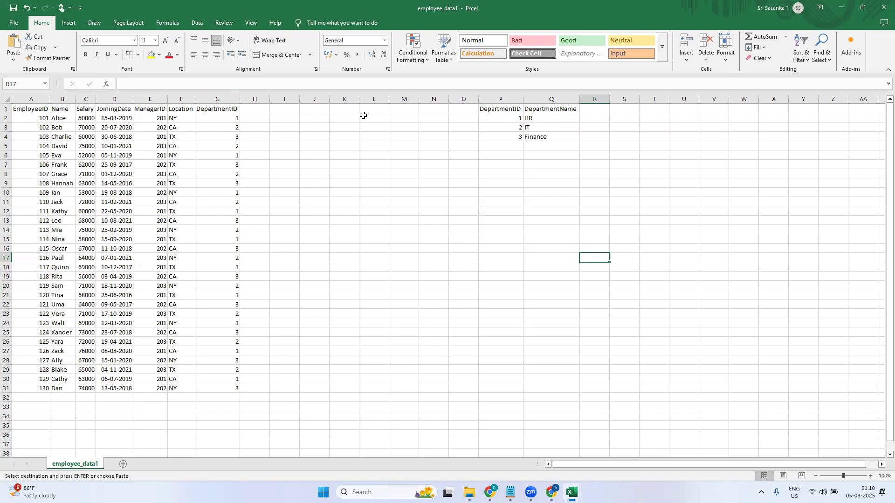
Step: Enter "hr", "it" and "Financace" in cells H2 to H4 beside the first three employees' department IDs
left_click(262, 117)
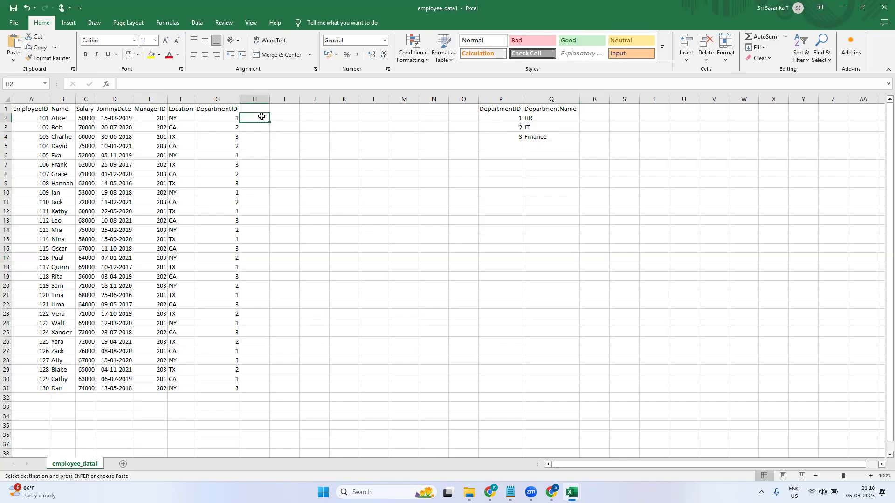
type("hr")
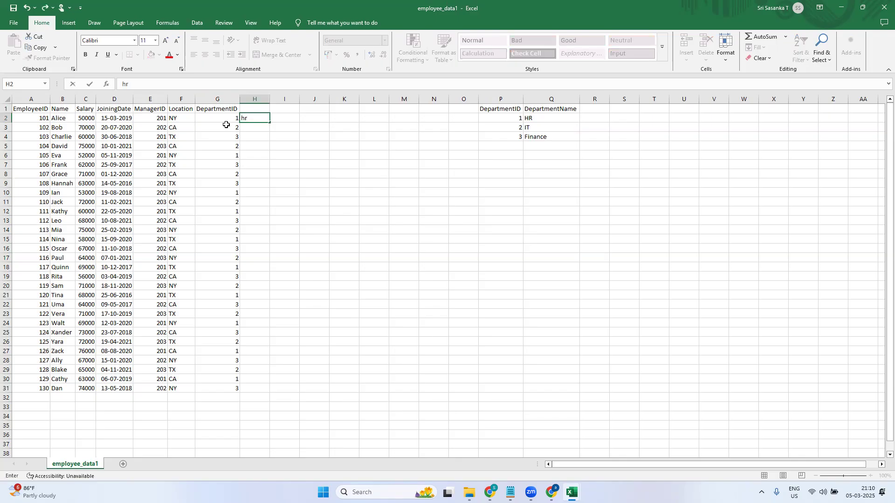
left_click(254, 128)
type("it")
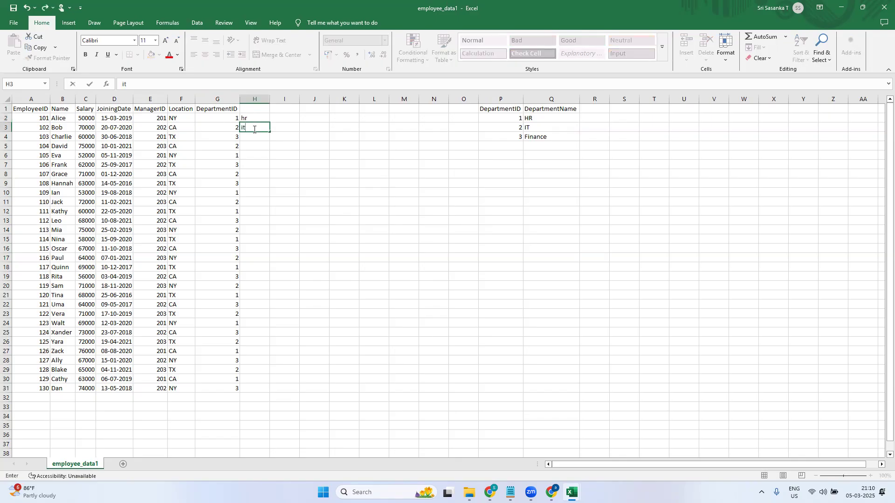
key("Return")
type("Financ")
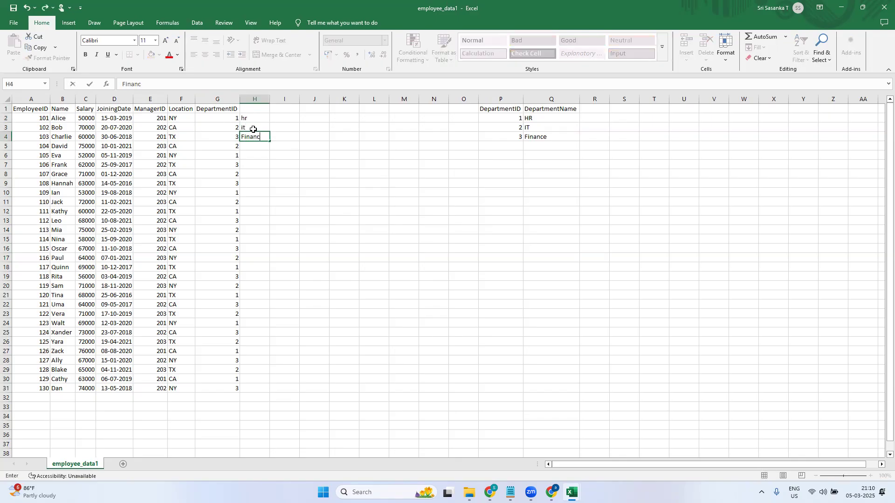
type("ace")
left_click(302, 201)
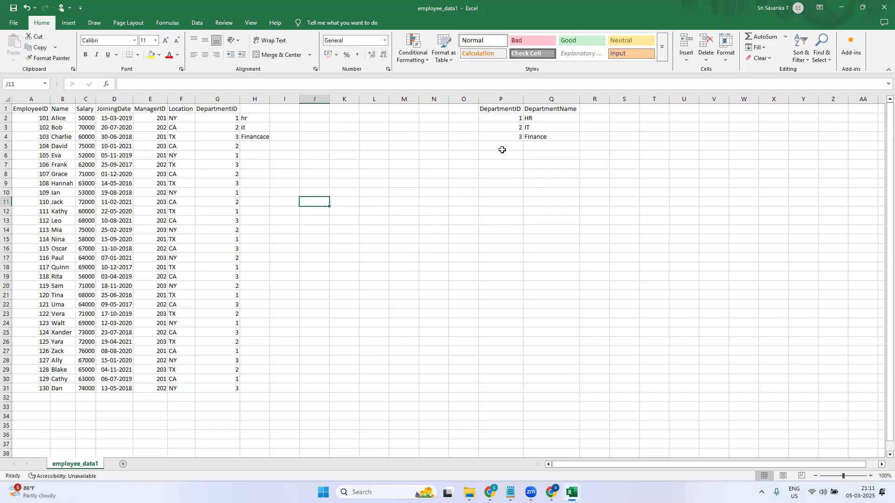
Step: Add the header "DepartmentName" in cell H1 of the employee table
left_click(256, 108)
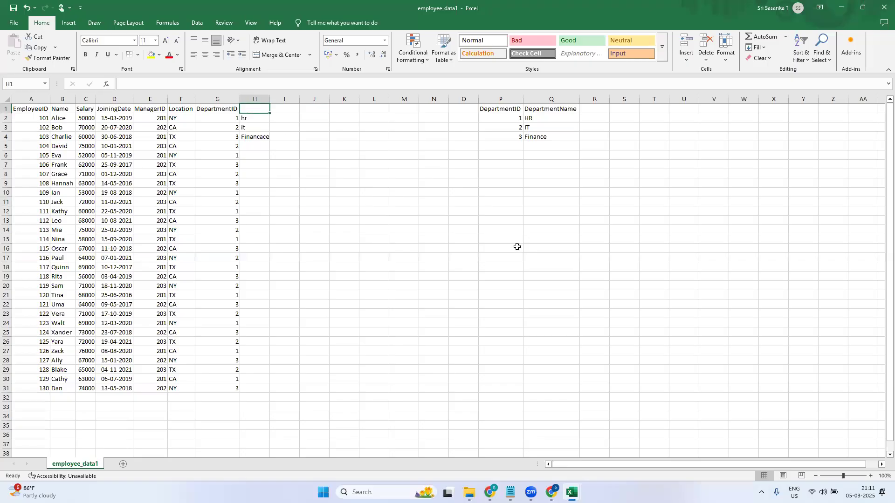
type("De")
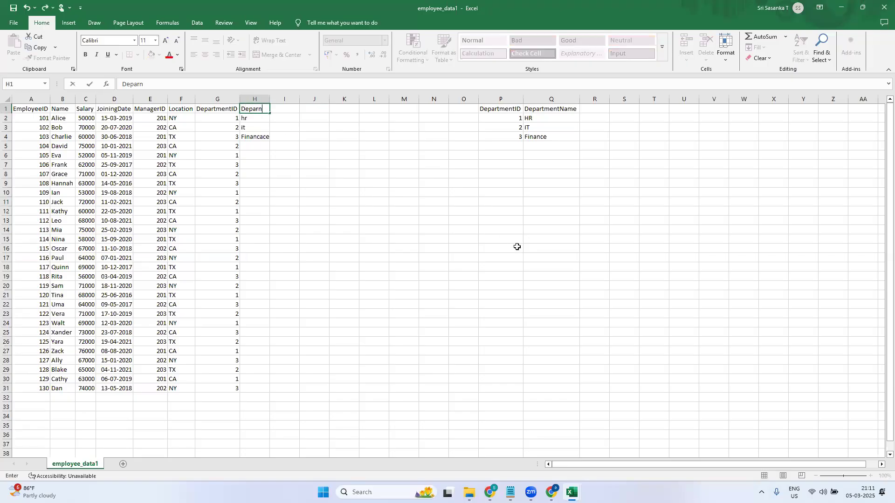
type("partmentName")
left_click(518, 247)
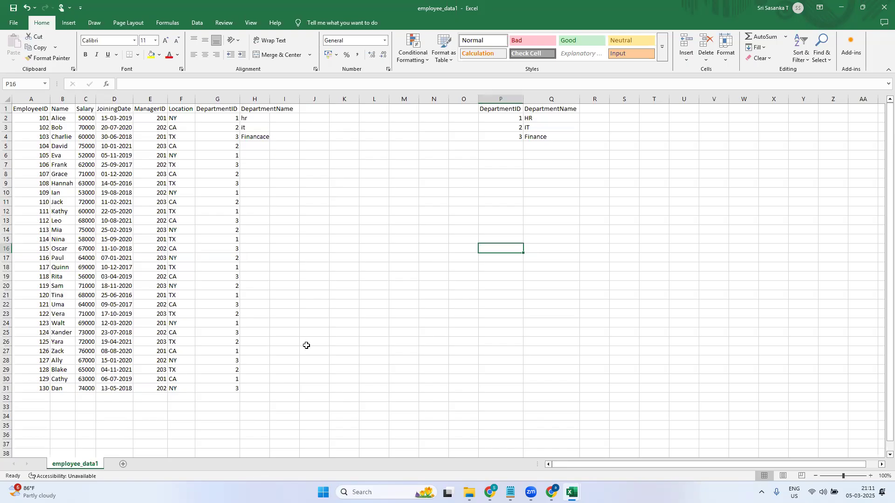
Step: Add a department row below Finance with DepartmentID 4 in P5 and DepartmentName "Marketing" in Q5
left_click(507, 148)
type("4")
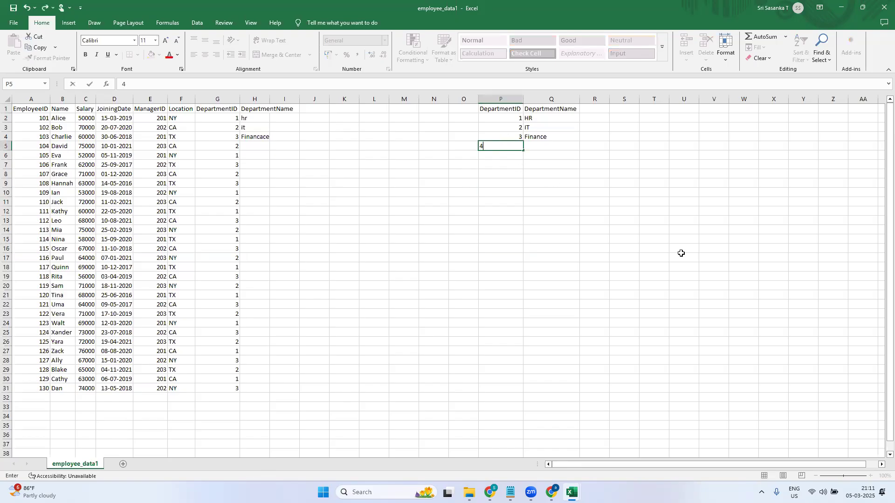
key("Tab")
type("Marketing")
key("Return")
key("Down")
key("Down")
left_click(531, 275)
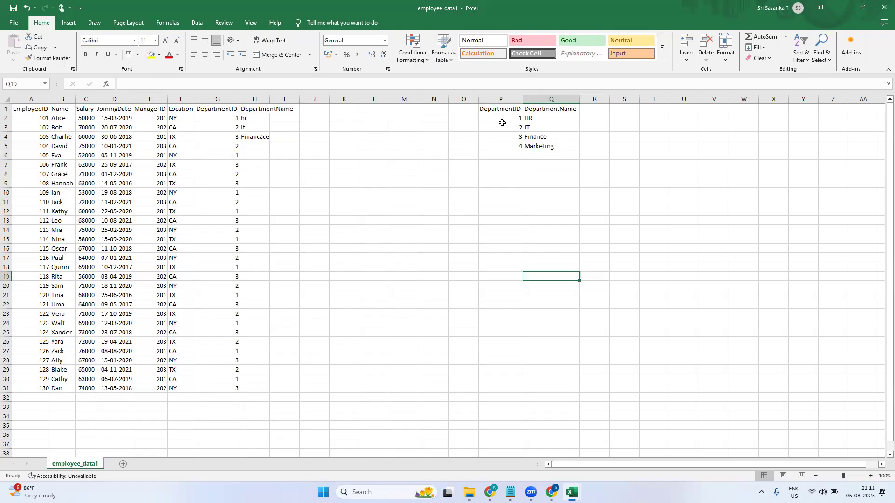
Step: Review the SQL joins Venn diagram infographic in the browser and return to the employee_data1 workbook in Excel
left_click(552, 493)
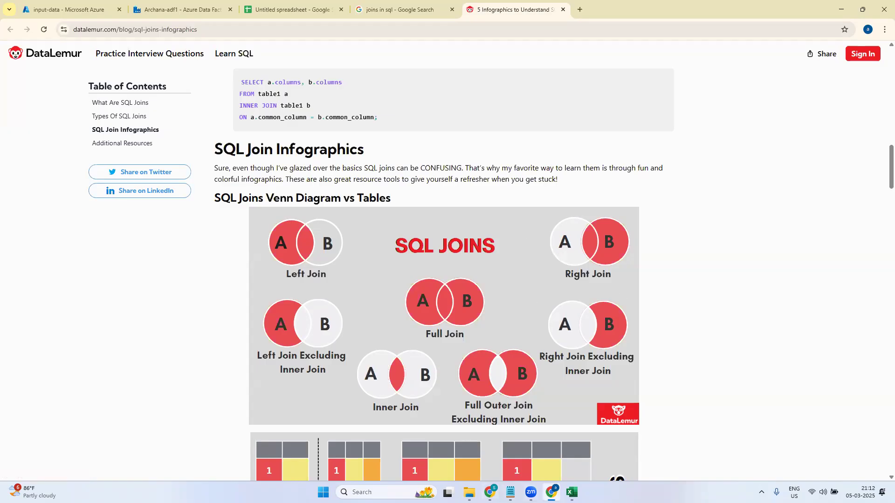
mouse_move(571, 492)
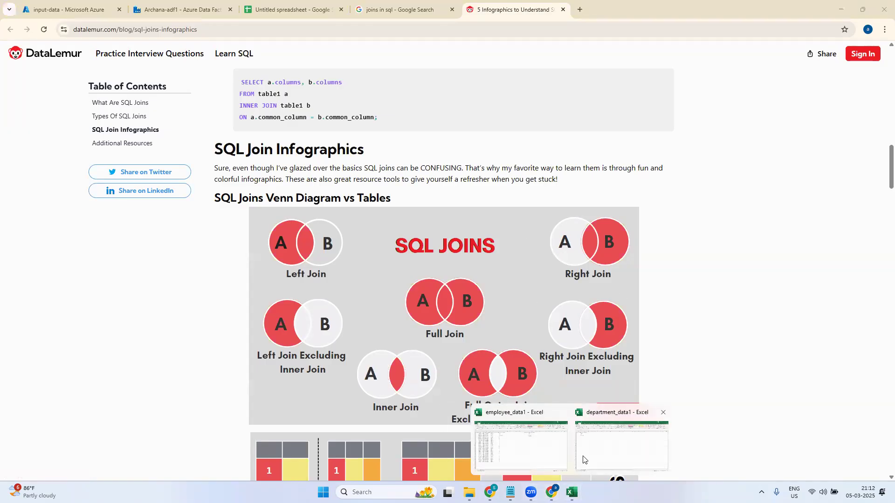
left_click(585, 462)
left_click(622, 440)
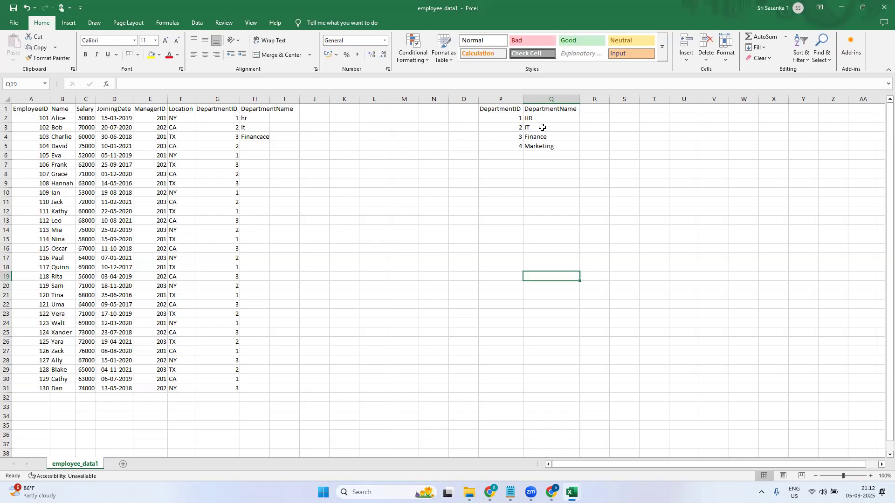
Step: Match employee rows 2, 3, 4 and 6 against the department table, and highlight the Marketing entry in P5:Q5
left_click(6, 118)
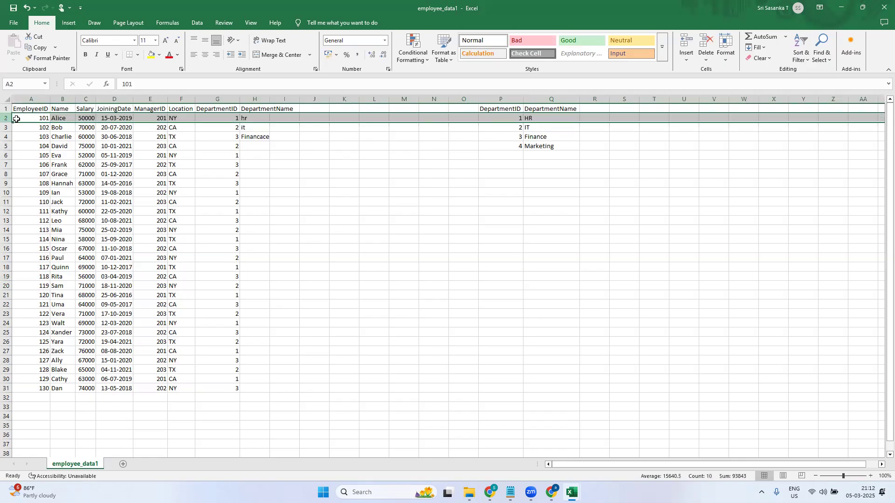
left_click(514, 128)
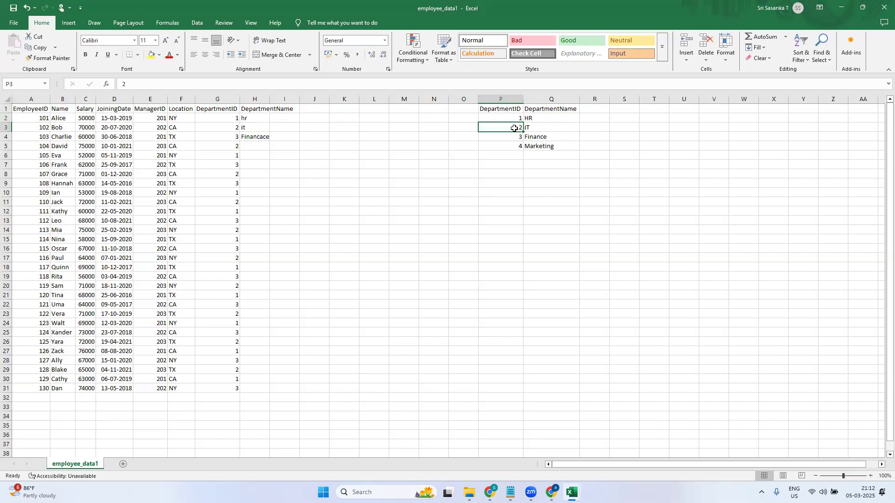
left_click(6, 127)
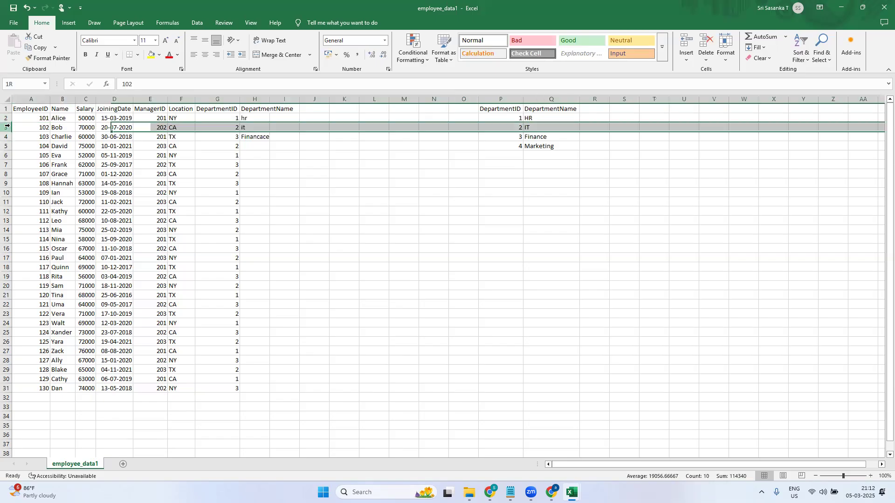
left_click(515, 138)
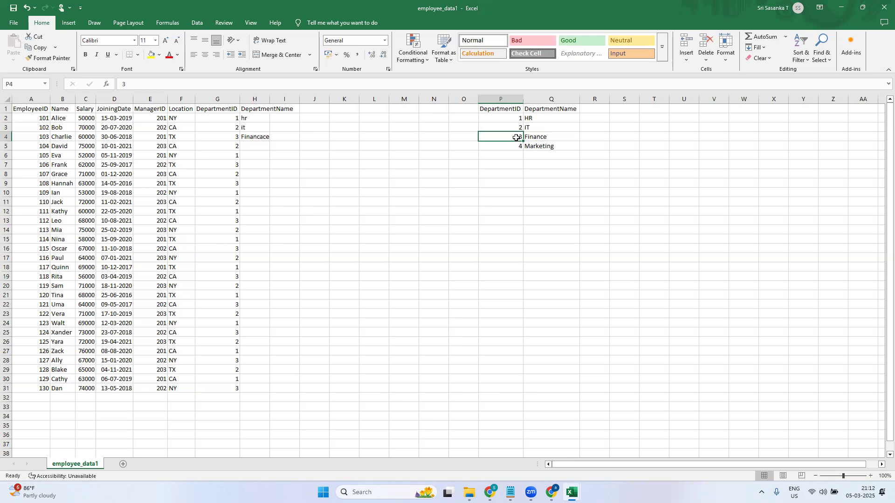
left_click(6, 137)
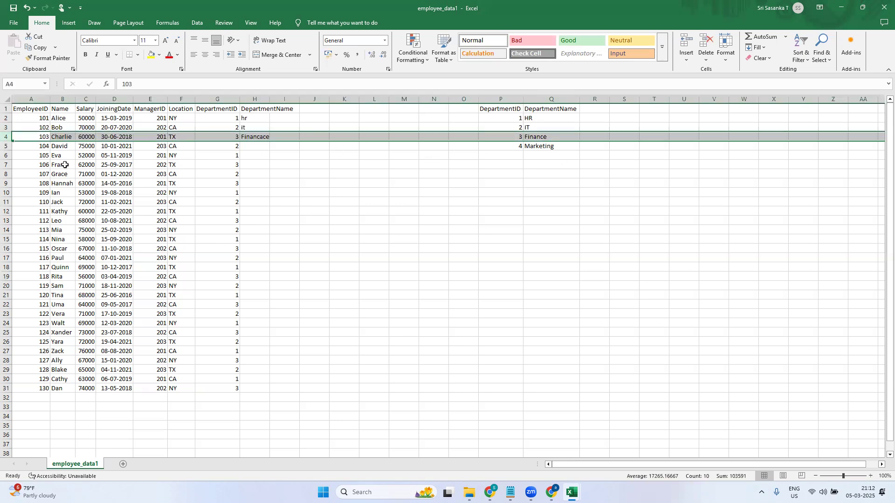
left_click(7, 156)
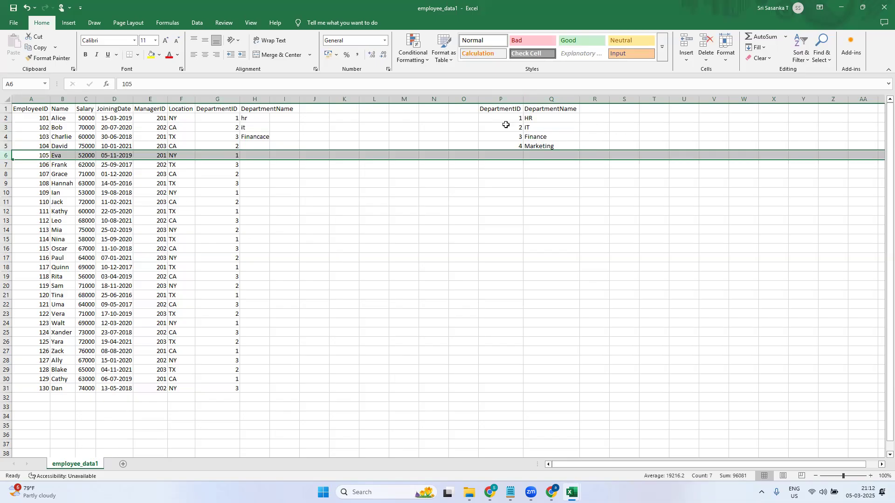
left_click(517, 146)
left_click(551, 148)
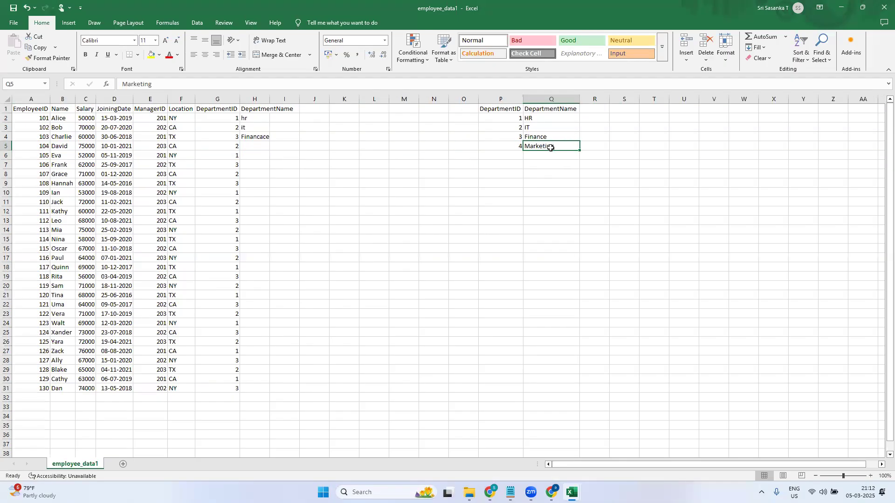
key("shift+Left")
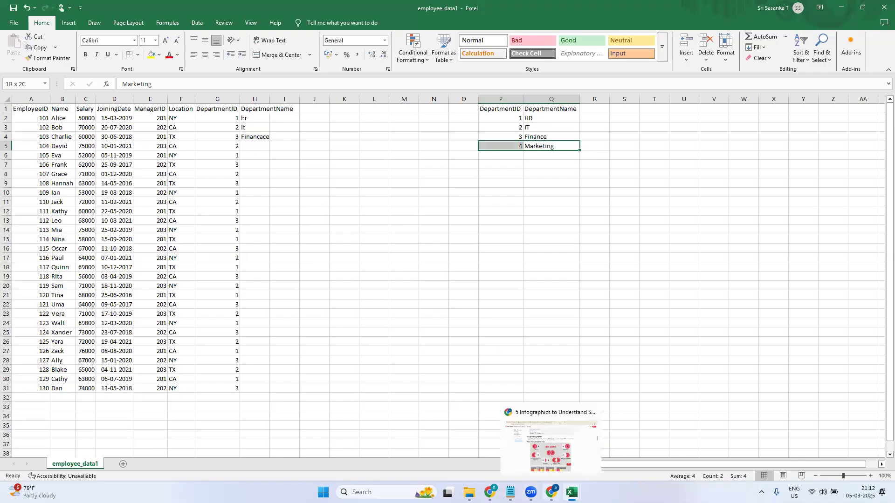
Step: Check the join types in the browser infographic again and switch back to employee_data1 in Excel
left_click(551, 492)
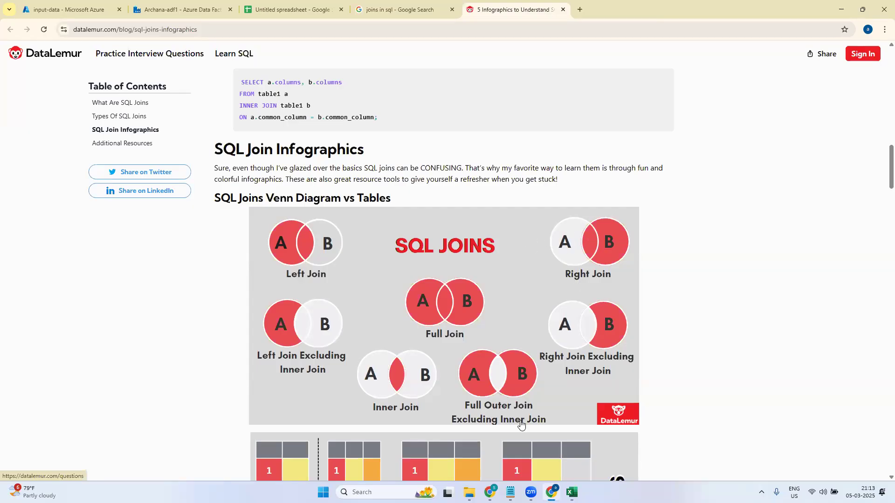
mouse_move(572, 492)
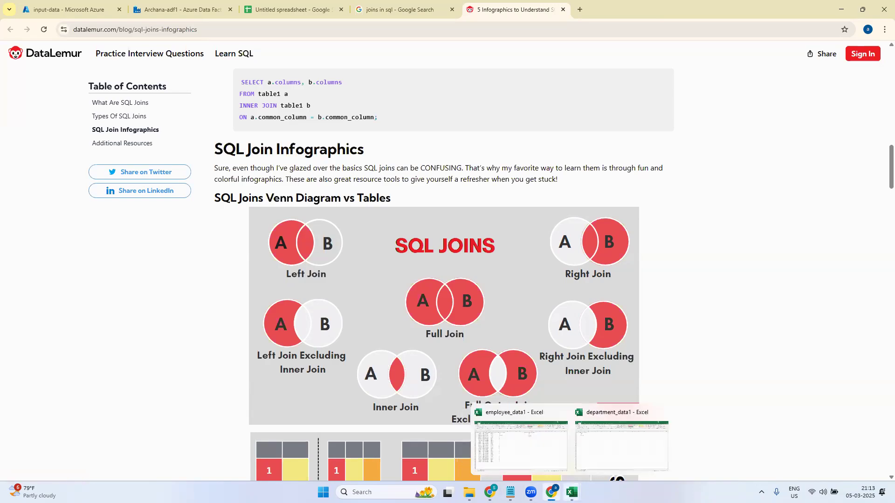
left_click(536, 456)
left_click(547, 191)
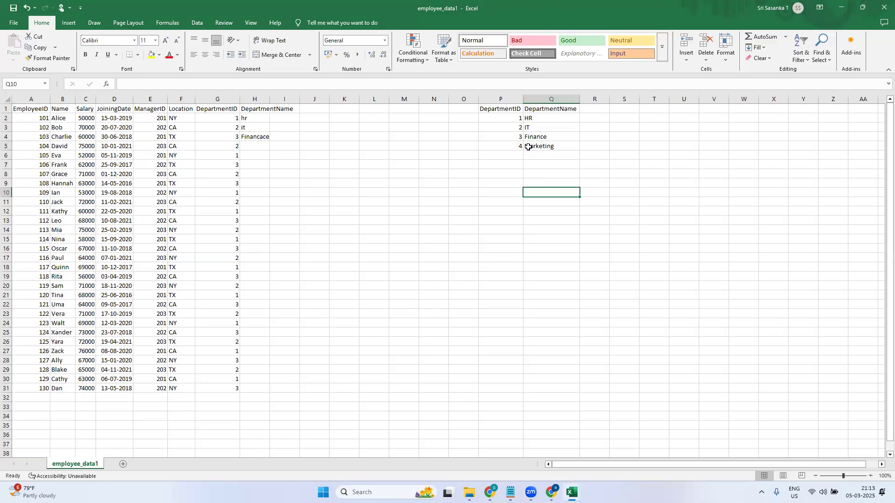
Step: Start a new employee record in row 32 with EmployeeID 131, a sample employee name and Salary 75000
left_click(33, 400)
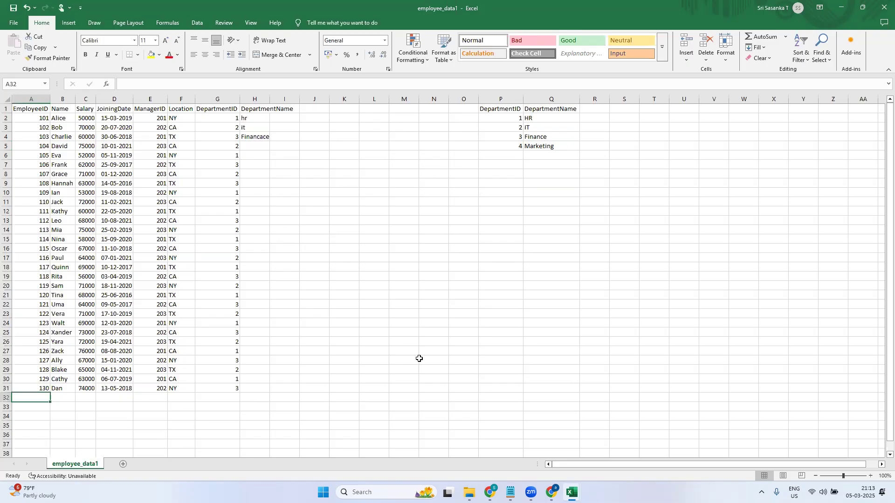
type("131")
key("Tab")
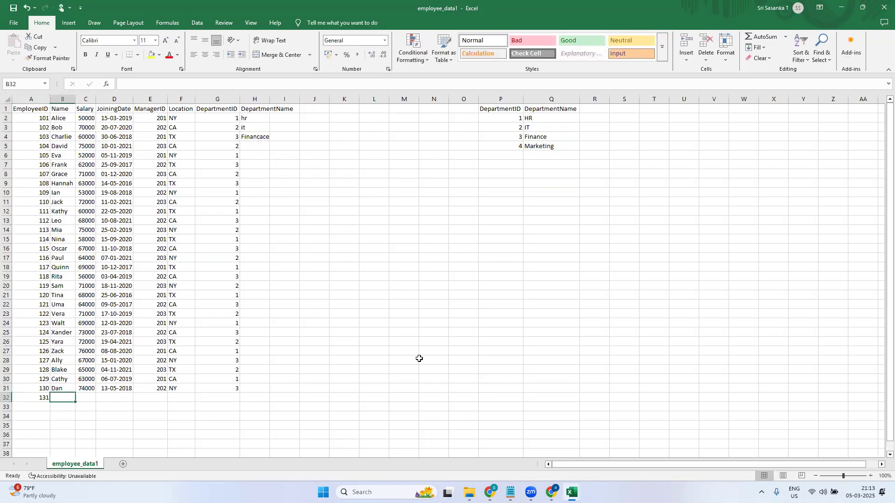
type("bingo")
key("Tab")
type("75000")
key("Tab")
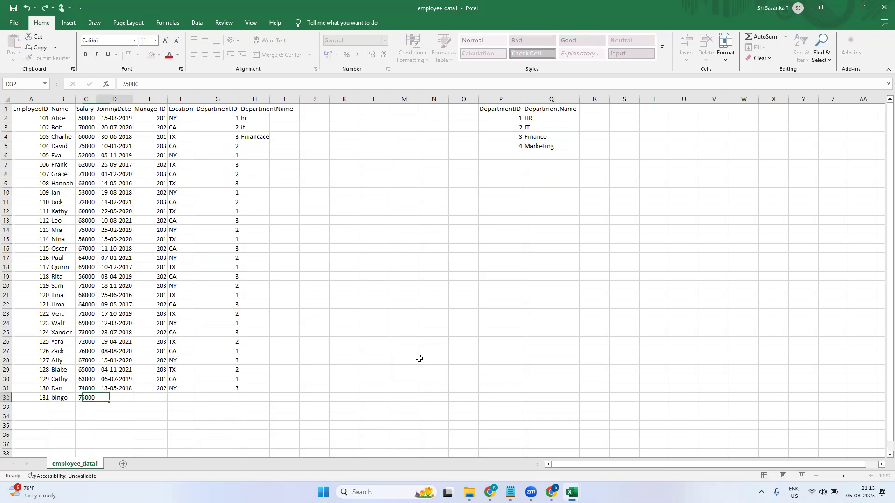
Step: Complete row 32 with JoiningDate 13-05-2018, ManagerID 203, Location "ny" and DepartmentID 5
type("13-05-2018")
key("Tab")
type("20")
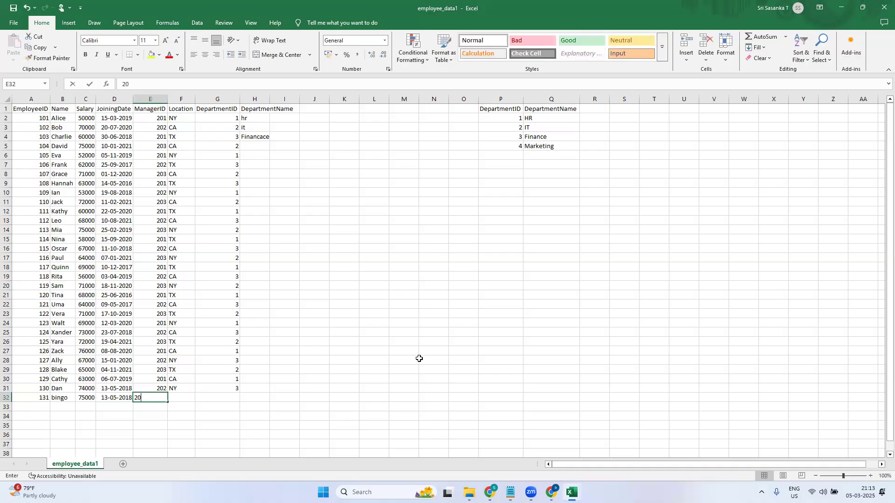
key("Tab")
type("nY")
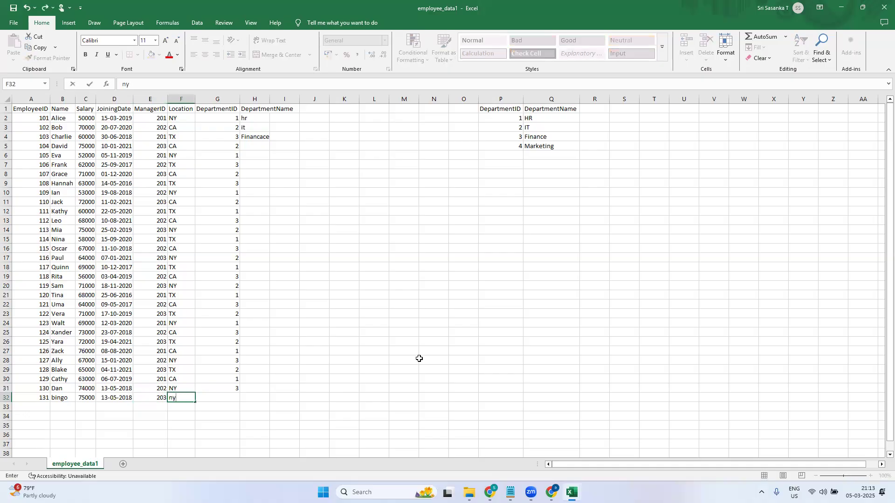
key("Tab")
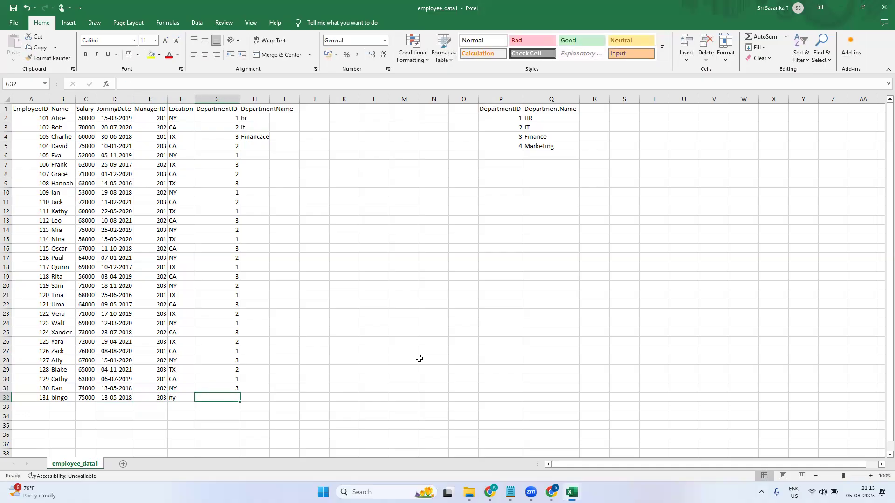
type("5")
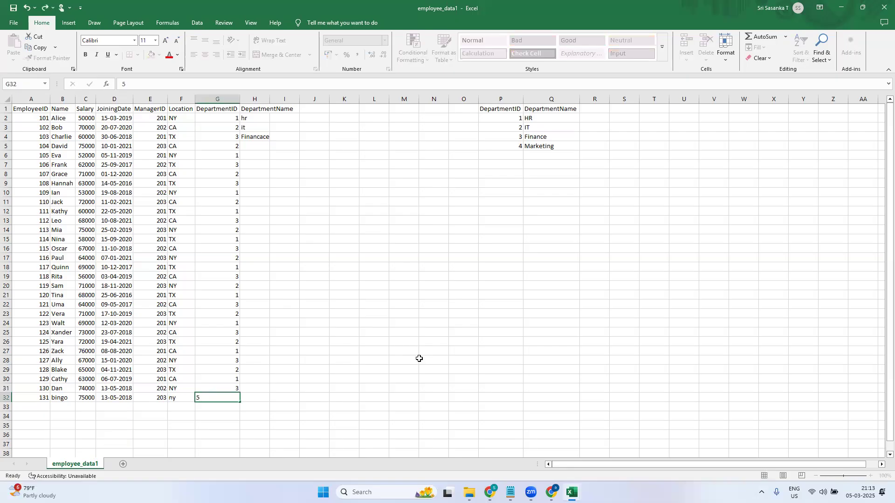
left_click(419, 358)
left_click(230, 400)
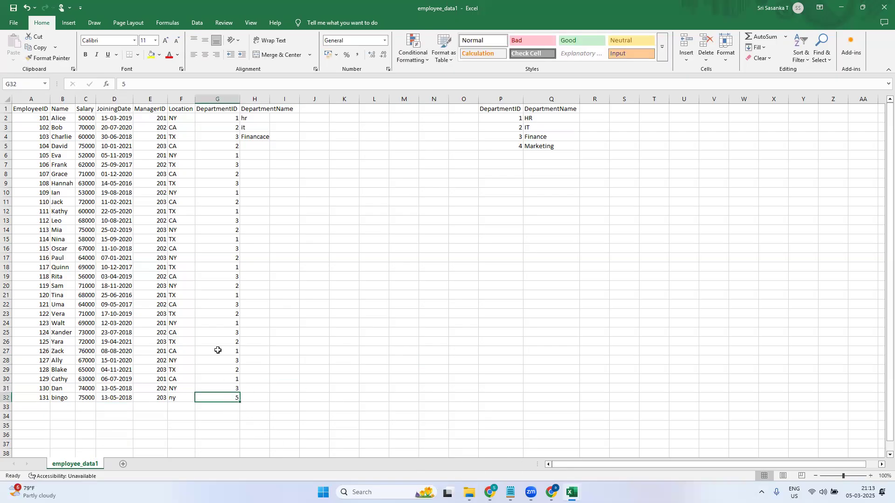
Step: Compare the new employee record in row 32 with the department table entry in P5
left_click(7, 398)
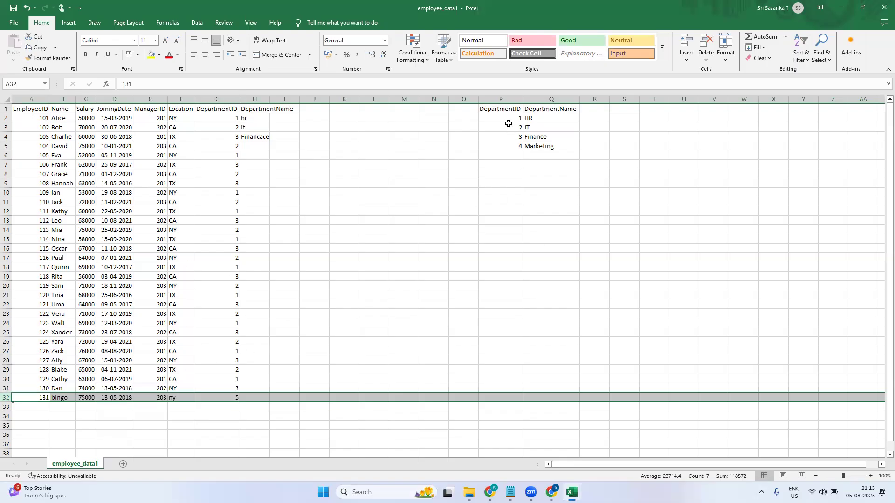
left_click(520, 146)
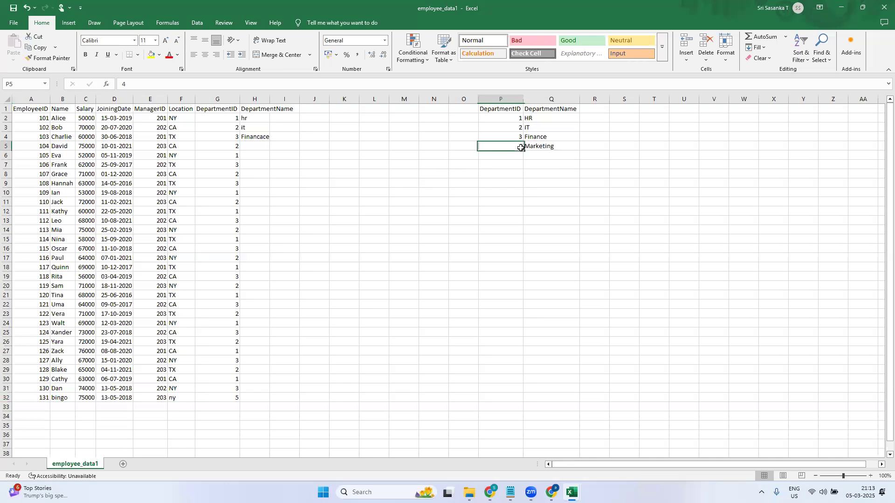
left_click(7, 398)
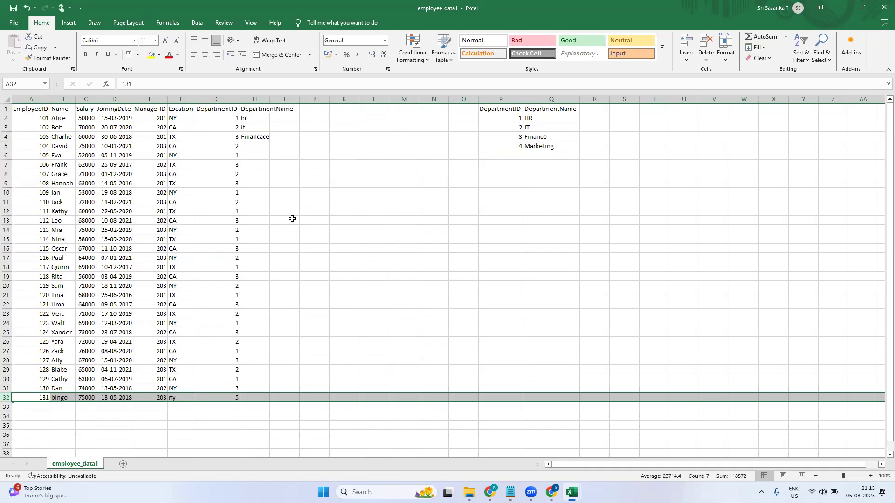
Step: Copy the employee headers EmployeeID through DepartmentID from A1:G1 and paste them starting at H34
left_click(251, 416)
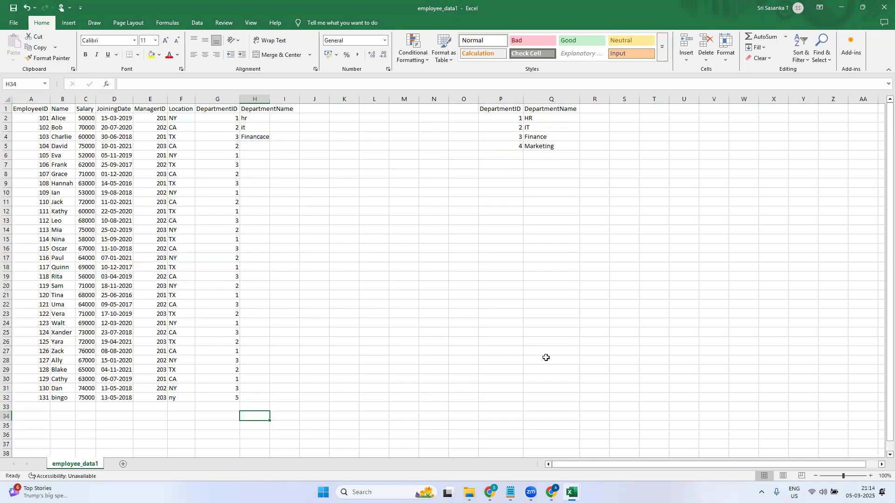
key("ctrl+Home")
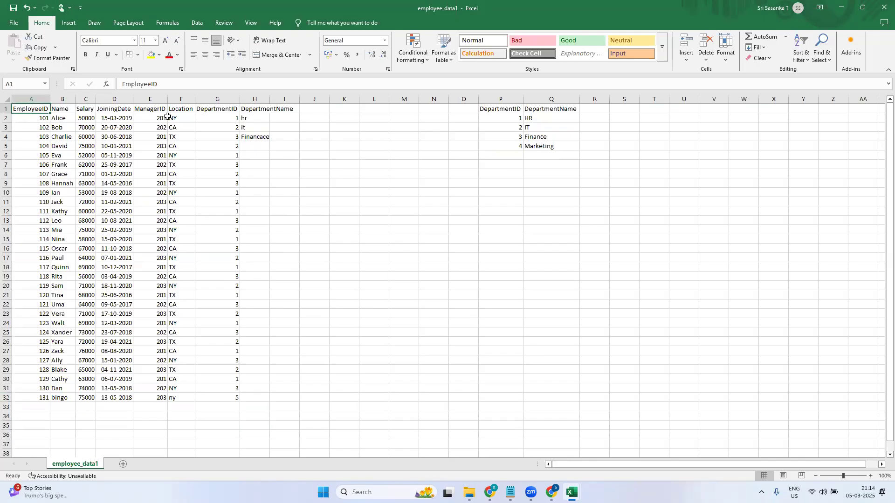
key("shift+Right")
key("shift+Right")
key("shift+Right")
key("shift+Right")
key("shift+Right")
key("shift+Right")
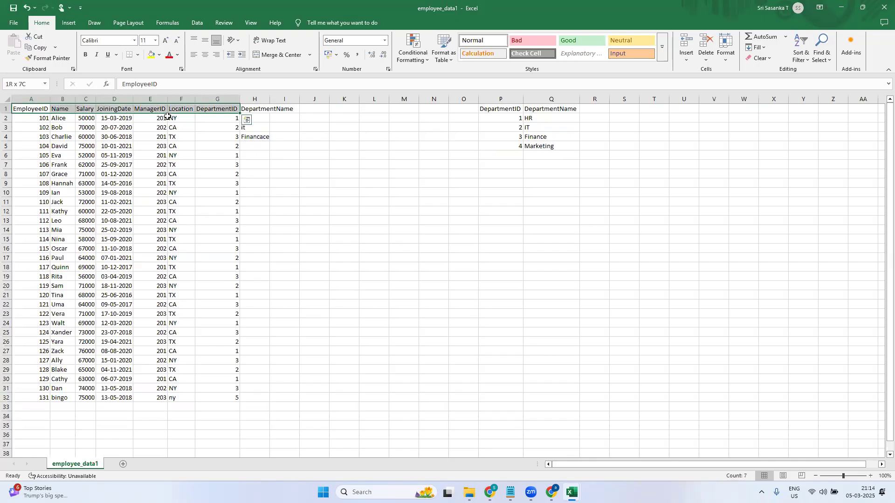
key("ctrl+c")
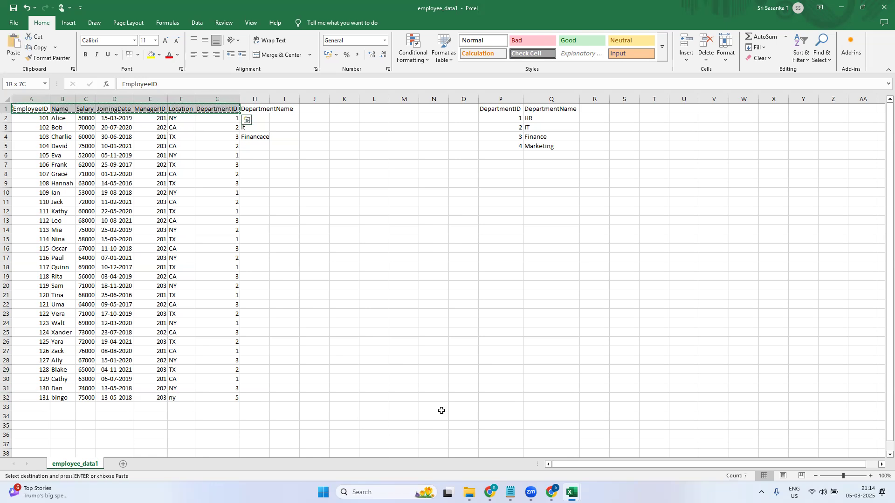
left_click_drag(889, 401, 880, 439)
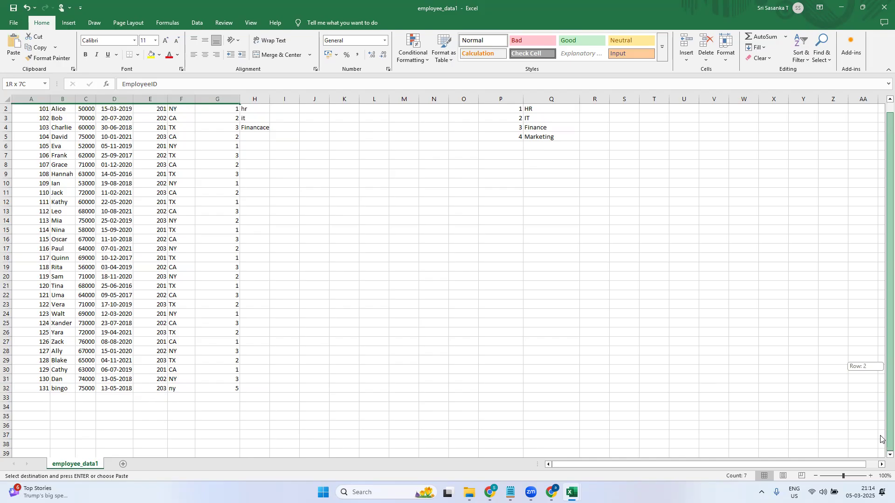
left_click(245, 408)
key("ctrl+v")
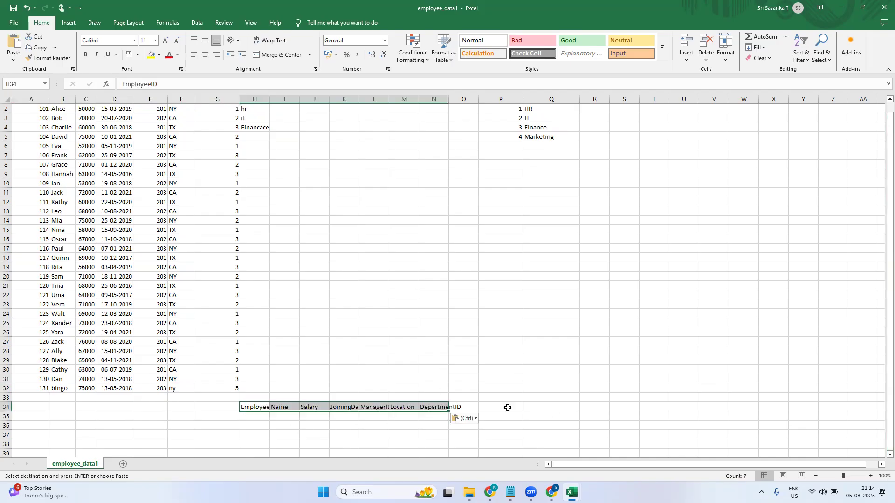
Step: Copy the DepartmentID and DepartmentName headers from P1:Q1 and paste them beside the copied employee headers, starting at O34
scroll(888, 279, "up", 1)
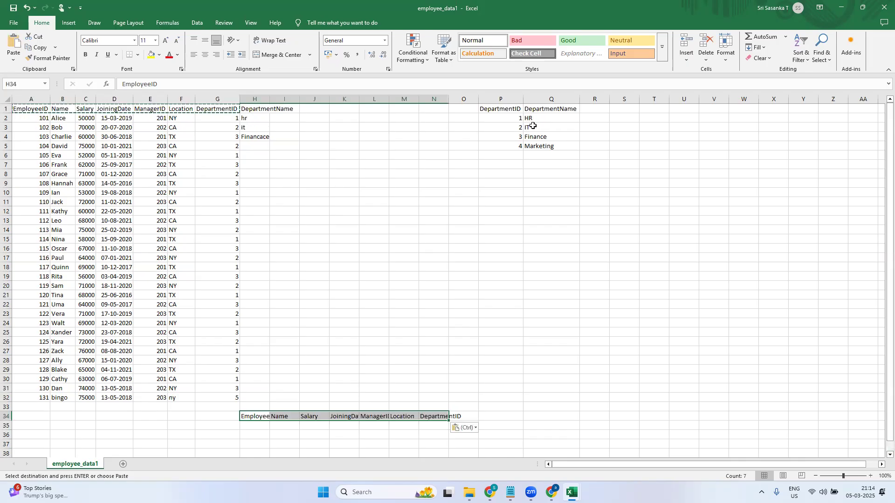
left_click(518, 119)
key("Up")
key("shift+Right")
key("ctrl+c")
left_click(470, 417)
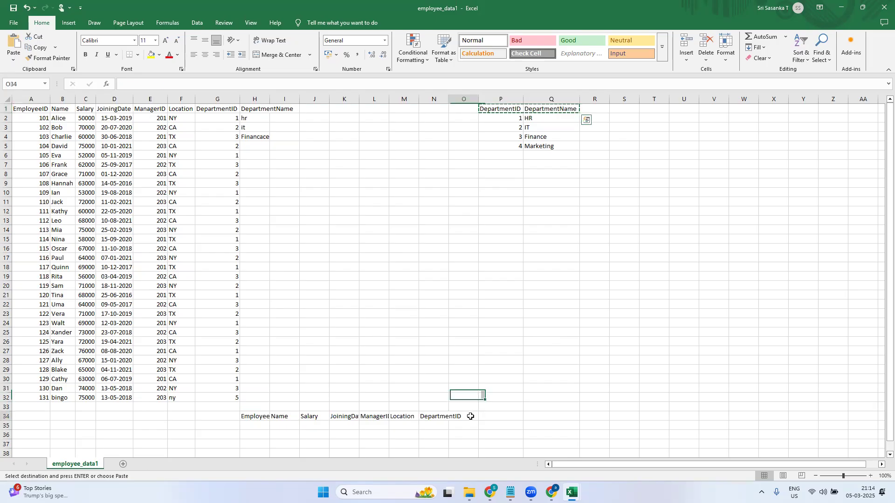
key("ctrl+v")
left_click(594, 397)
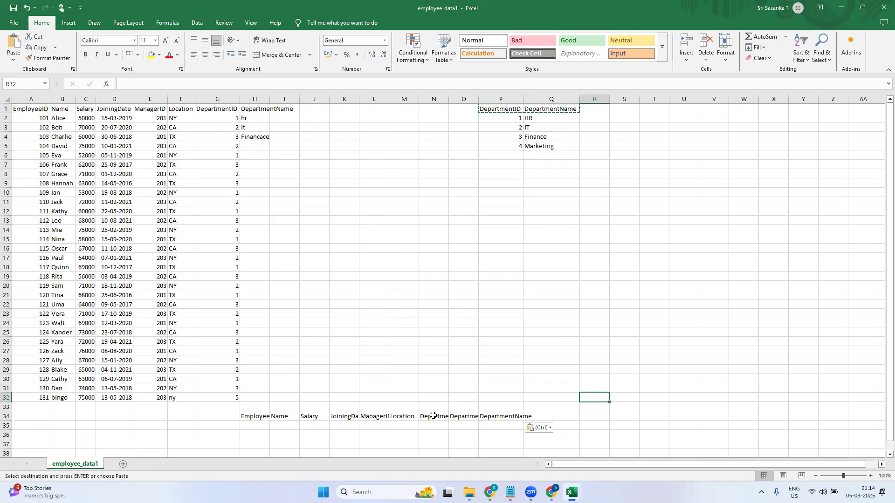
Step: Auto-fit the width of all columns in the employee_data1 sheet
left_click(7, 101)
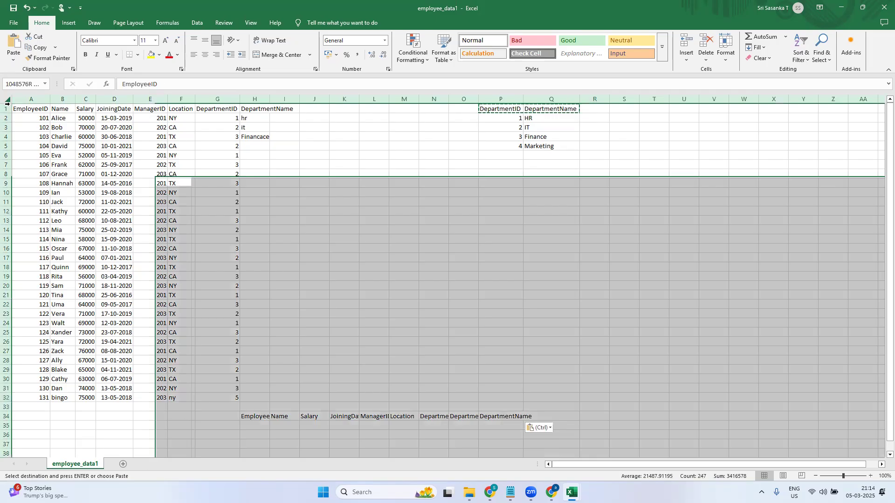
double_click(50, 99)
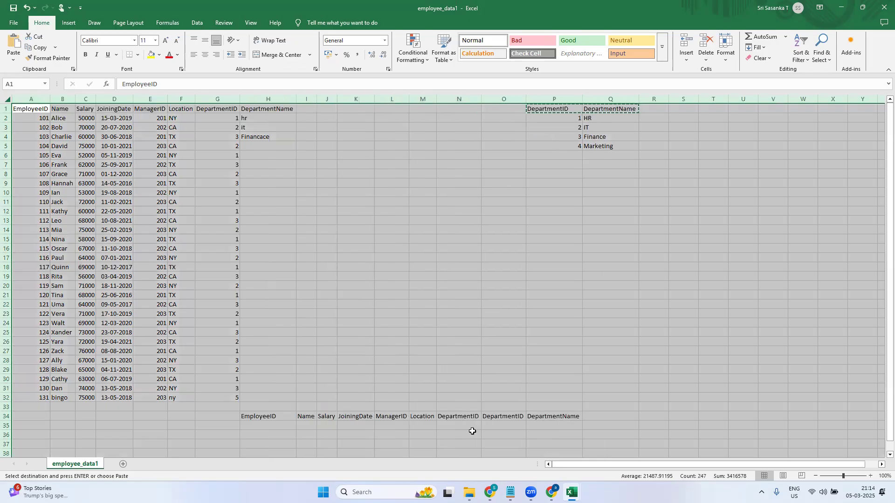
Step: Select the joined-result headers in H34:P34, from EmployeeID through DepartmentName, to review them
left_click_drag(890, 299, 890, 311)
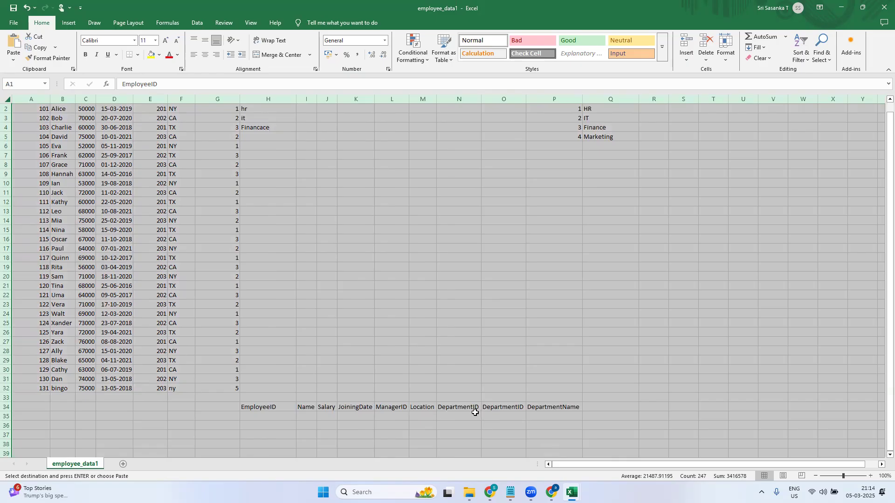
left_click(245, 408)
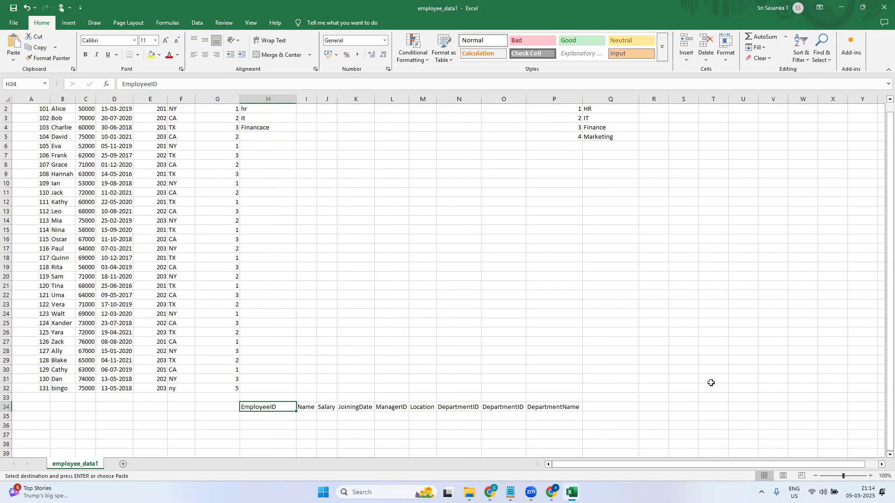
key("shift+Right")
key("shift+Right")
key("shift+Right")
key("shift+Right")
key("shift+Right")
key("shift+Right")
key("shift+Right")
key("shift+Right")
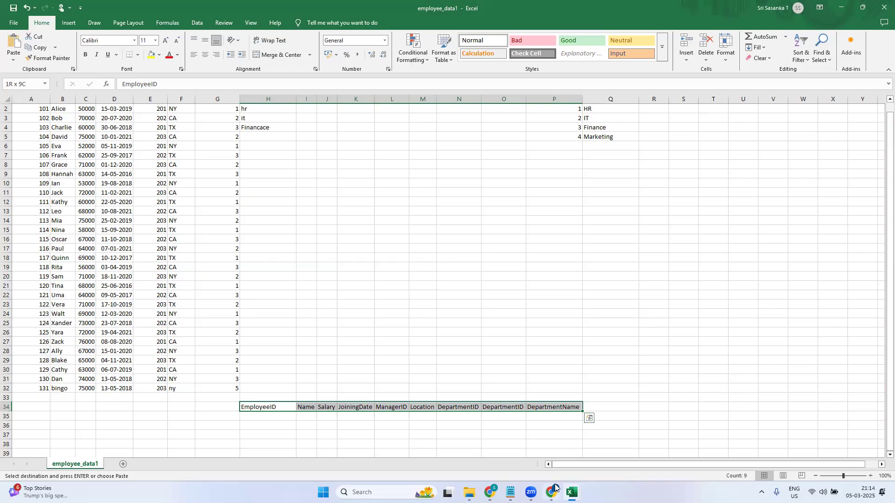
Step: Switch to Chrome to view the SQL joins Venn diagrams, and return to the employee_data1 workbook in Excel
mouse_move(552, 492)
left_click(562, 450)
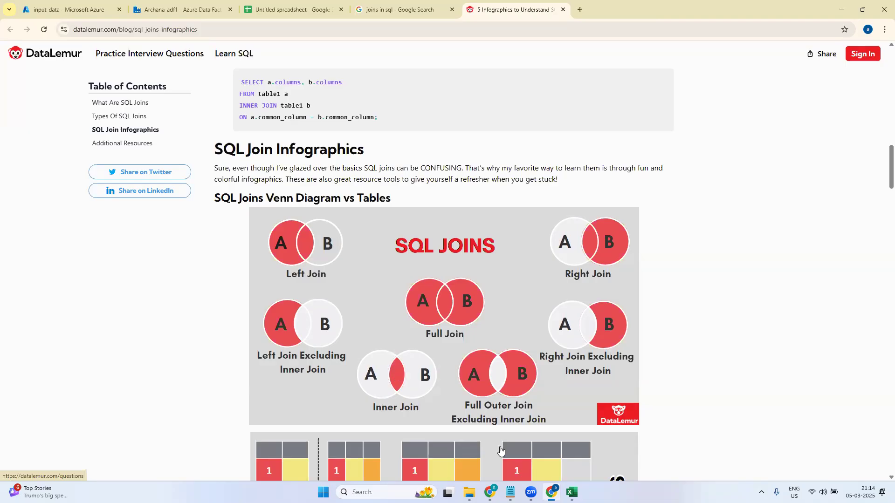
mouse_move(573, 492)
left_click(520, 441)
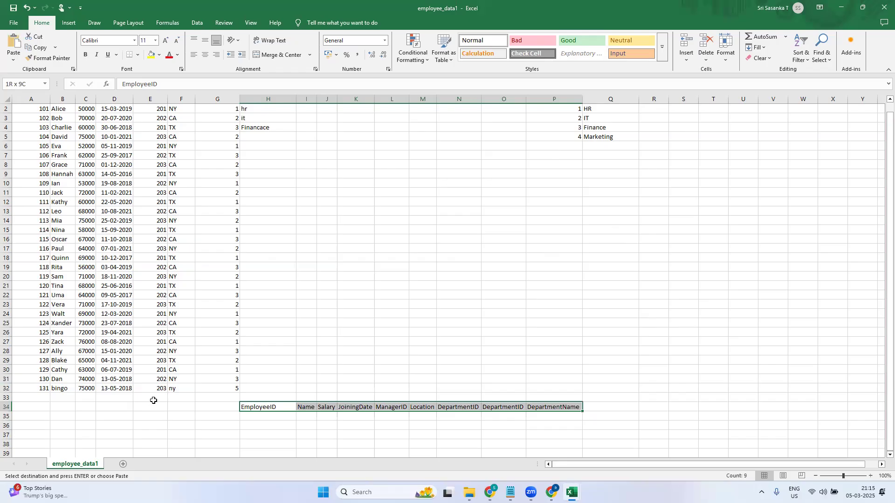
Step: Highlight employee row 32 and the Marketing department entry in P5:Q5 with yellow fill
left_click(6, 388)
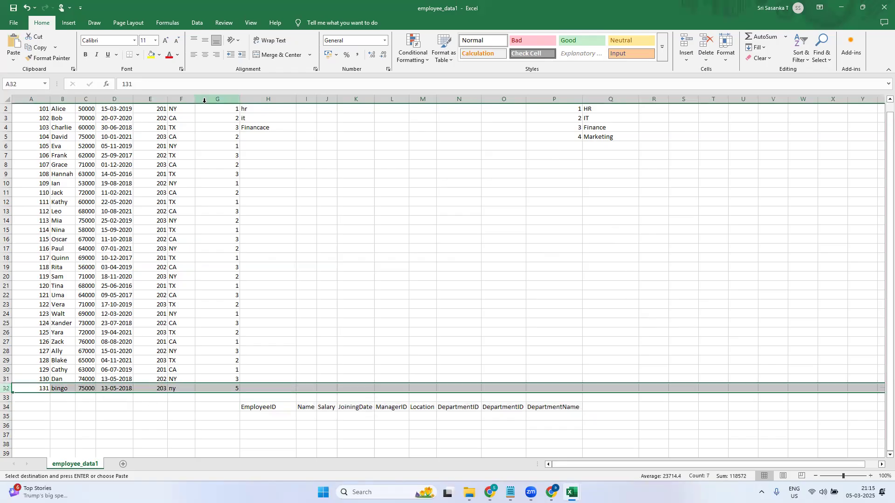
left_click(151, 55)
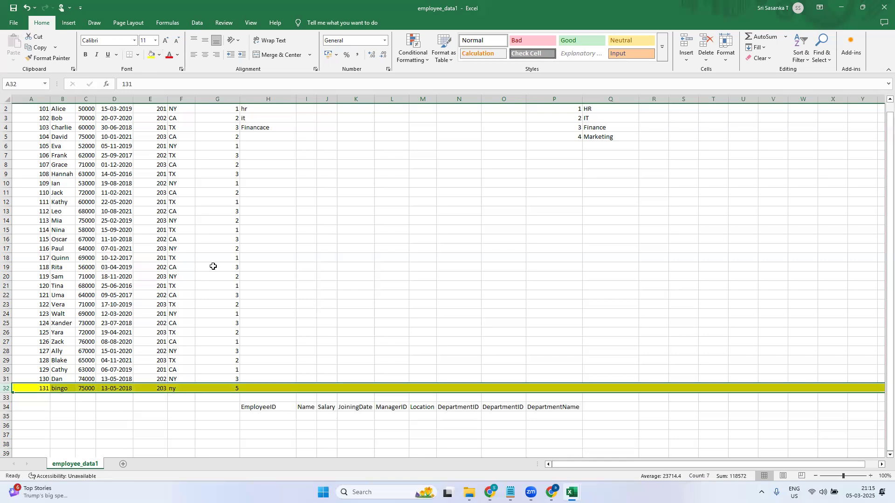
left_click(576, 137)
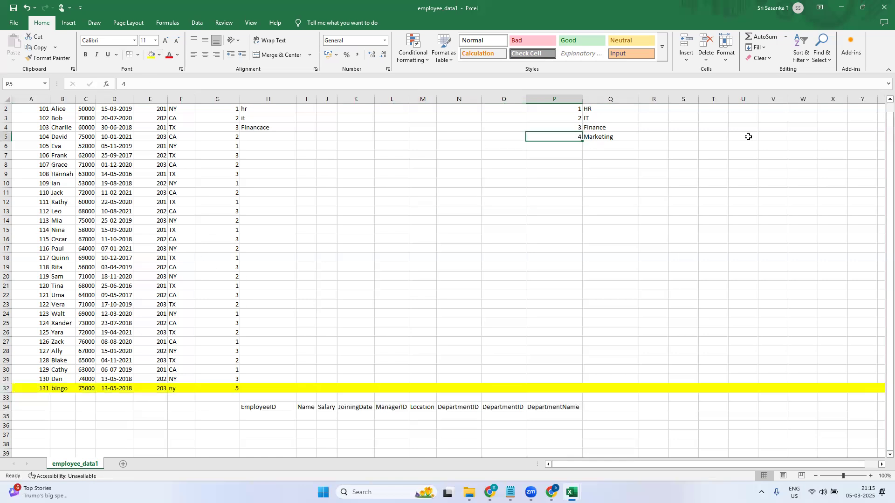
key("shift+Right")
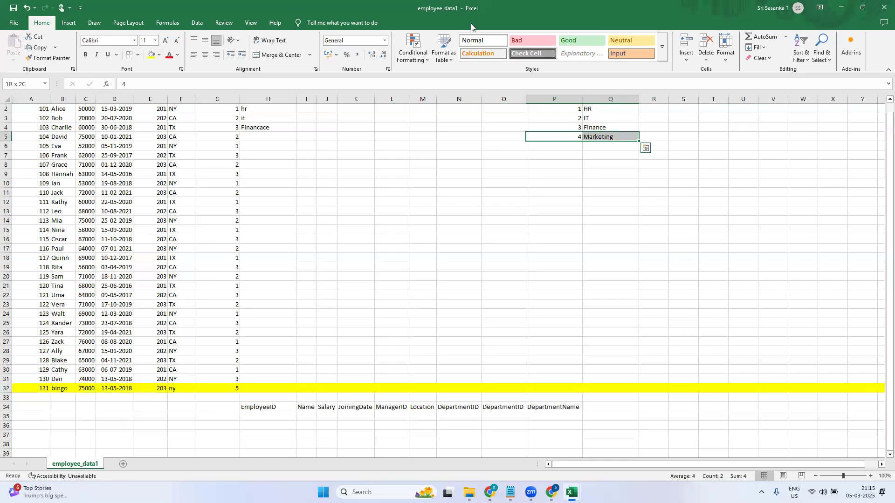
left_click(152, 55)
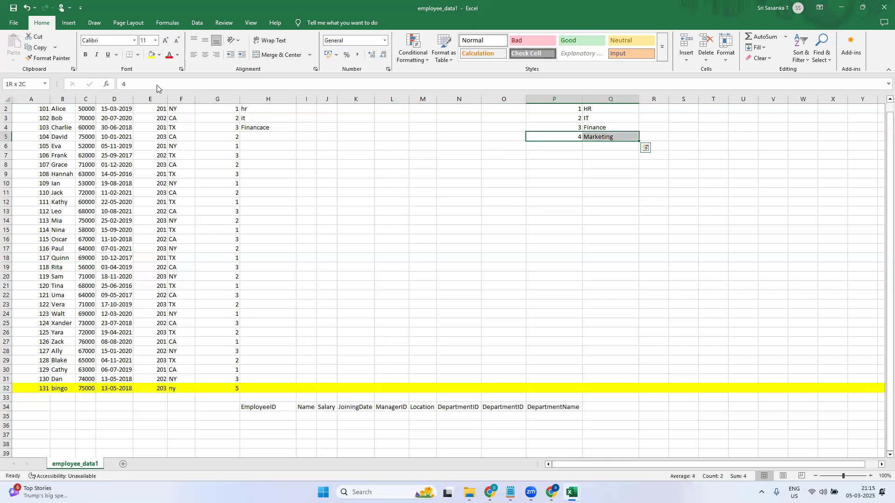
left_click(624, 201)
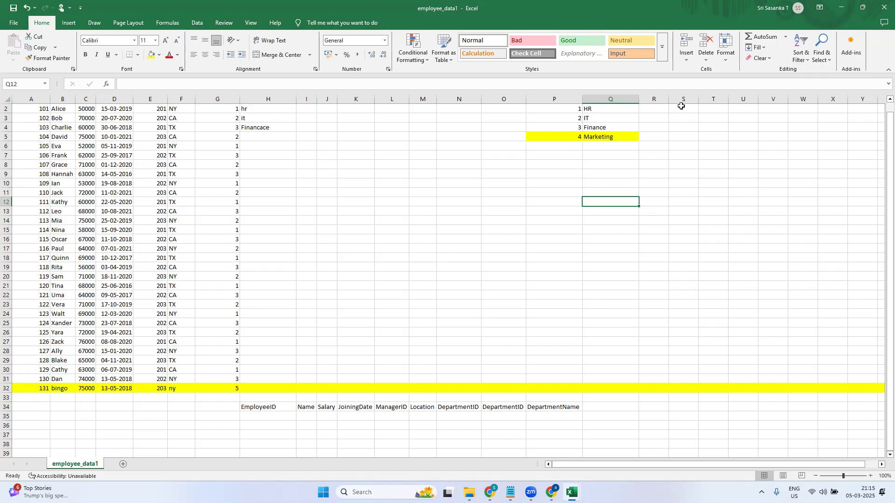
Step: Switch to Chrome to study the Full Join diagram in the infographic, and return to employee_data1 in Excel
mouse_move(552, 493)
left_click(559, 472)
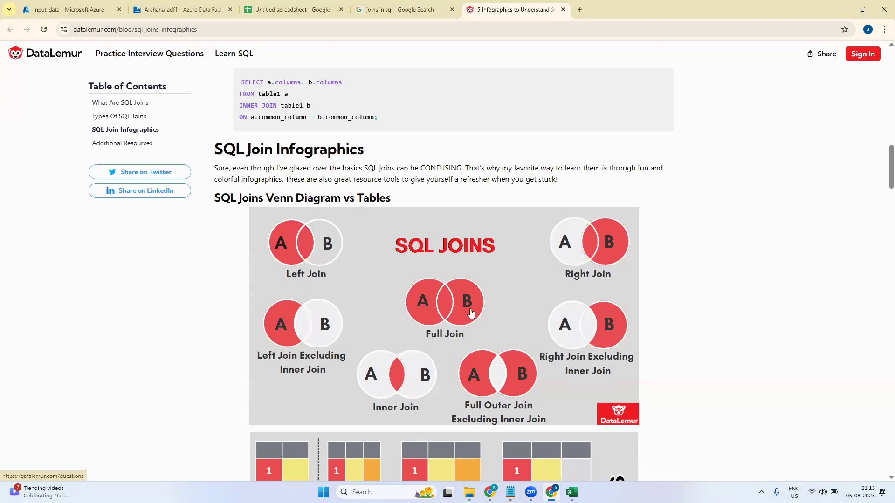
mouse_move(573, 492)
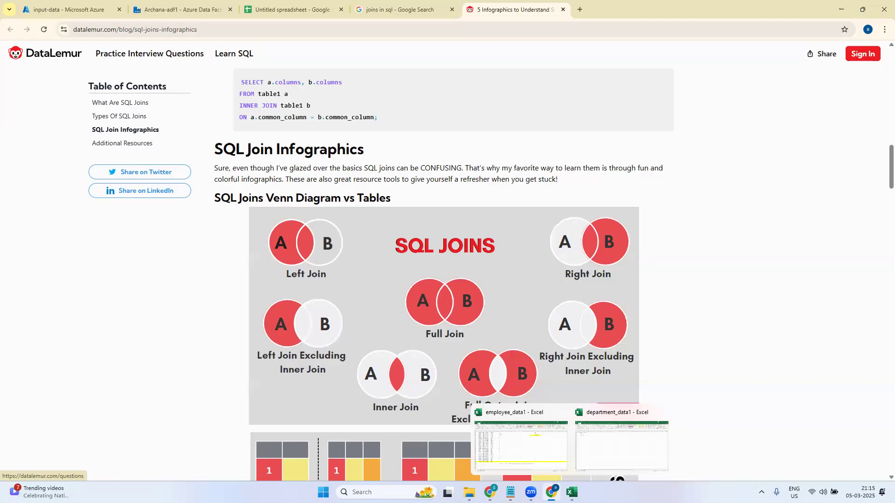
left_click(559, 458)
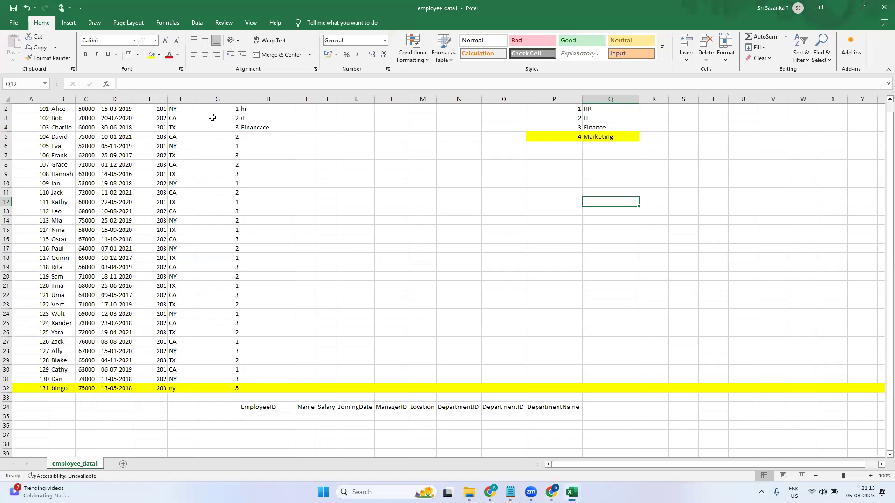
Step: Select the employee records in A2:G31, above the highlighted row, to examine those with matching departments
left_click(217, 379)
key("shift+Left")
key("shift+Left")
key("shift+Left")
key("shift+Left")
key("shift+Left")
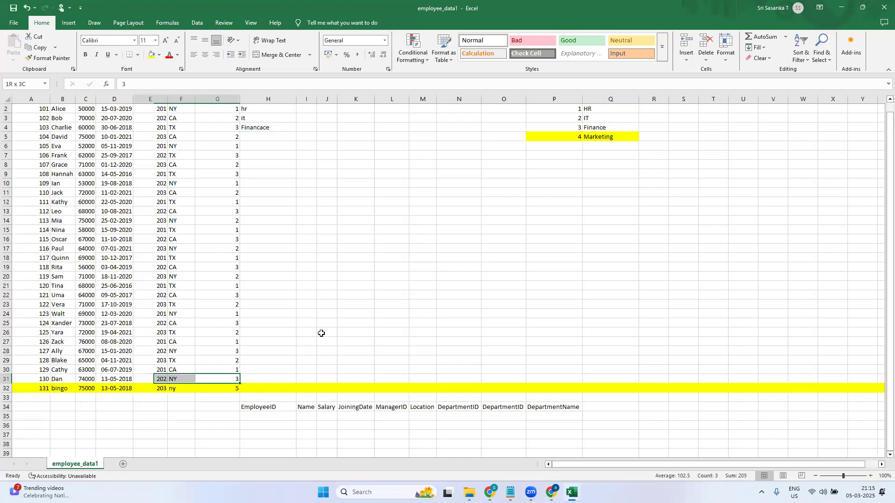
key("shift+Left")
key("shift+Up")
key("shift+Up")
key("shift+Up")
key("shift+Up")
key("shift+Up")
key("shift+Up")
key("shift+Up")
key("shift+Up")
key("shift+Up")
key("shift+Up")
key("shift+Up")
key("shift+Up")
key("shift+Up")
key("shift+Up")
key("shift+Up")
key("shift+Up")
key("shift+Up")
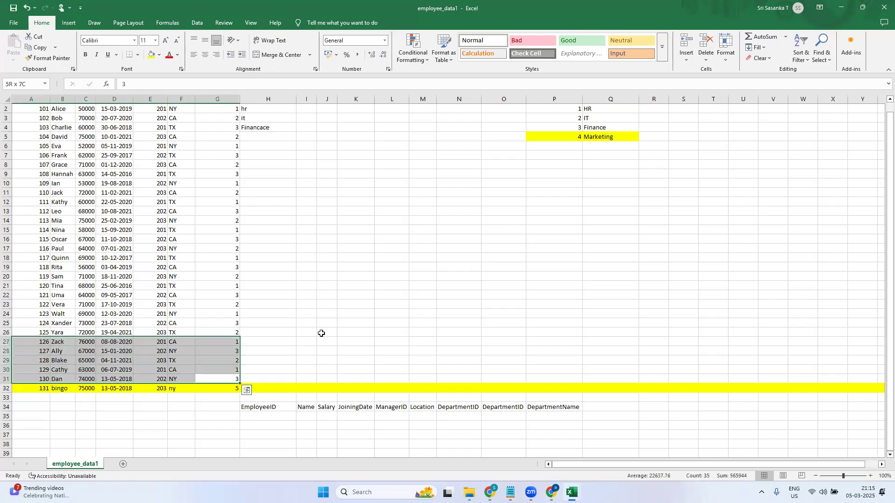
key("shift+Up")
key("shift+Up")
key("shift+Up")
key("shift+Up")
key("shift+Up")
key("shift+Up")
key("shift+Up")
key("shift+Up")
key("shift+Up")
key("shift+Up")
key("shift+Up")
key("shift+Up")
key("shift+Up")
key("shift+Down")
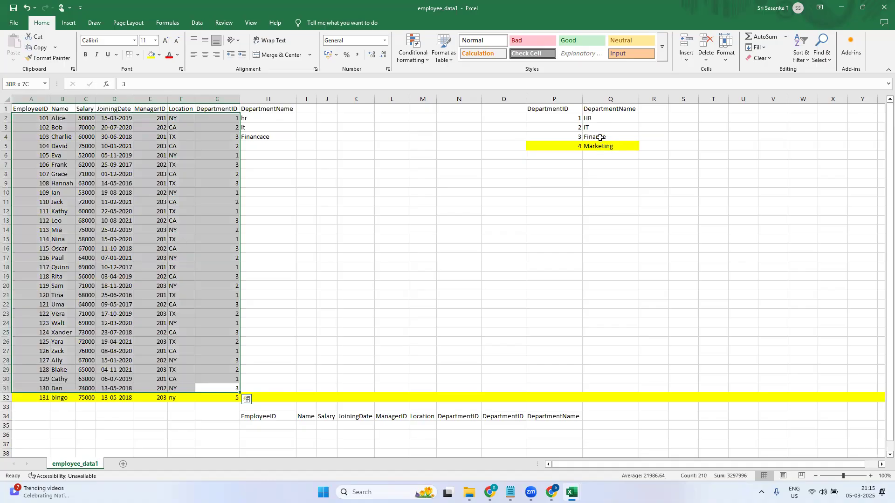
Step: Select the HR, IT and Finance department rows in P2:Q4 to examine them, and clear the selection
left_click(600, 139)
key("shift+Left")
key("shift+Left")
key("shift+Right")
key("shift+Up")
key("shift+Up")
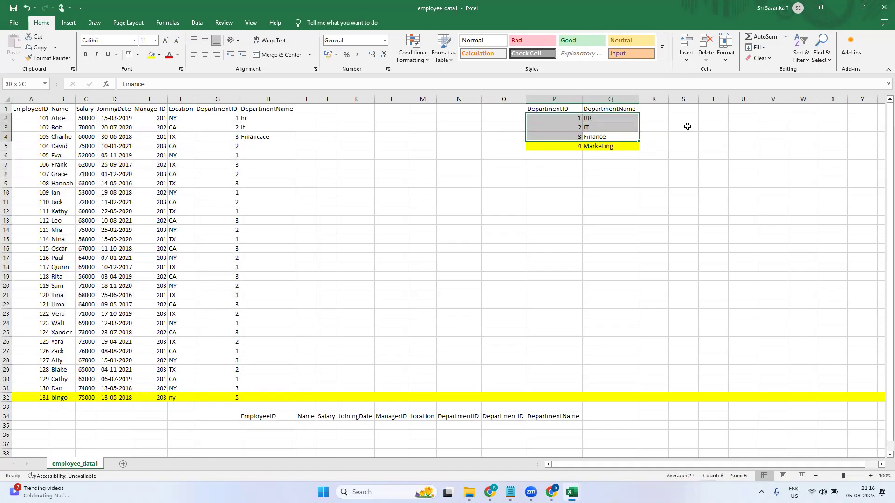
left_click(561, 220)
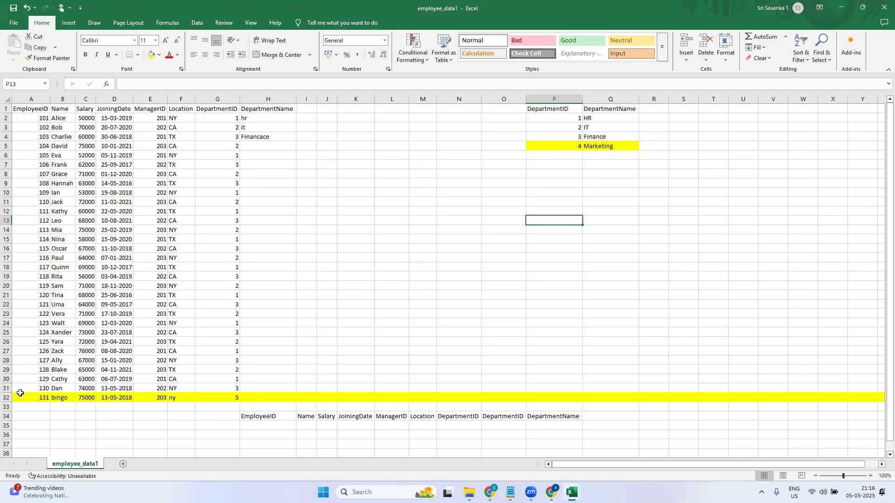
Step: Examine the highlighted unmatched records, selecting the employee in row 32 and the Marketing department in row 5
left_click(20, 394)
key("shift+Right")
key("shift+Right")
key("shift+Right")
key("shift+Right")
key("shift+Right")
key("shift+Right")
key("shift+Right")
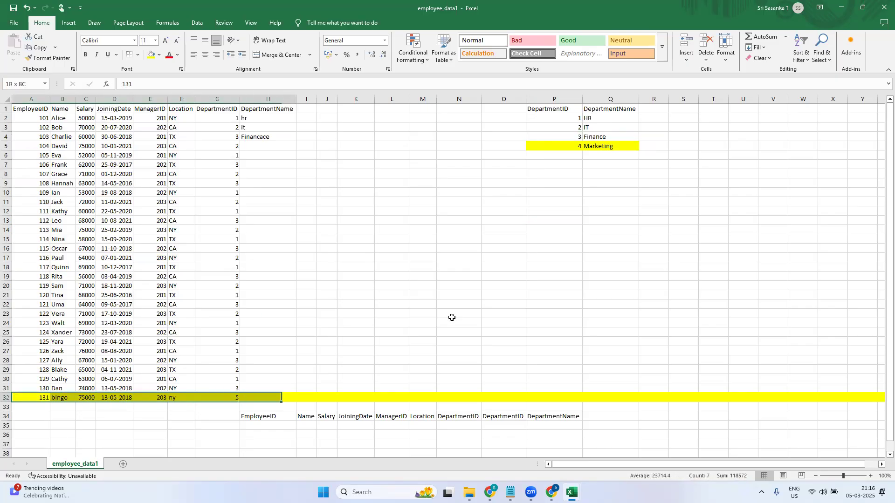
left_click(452, 317)
left_click(571, 147)
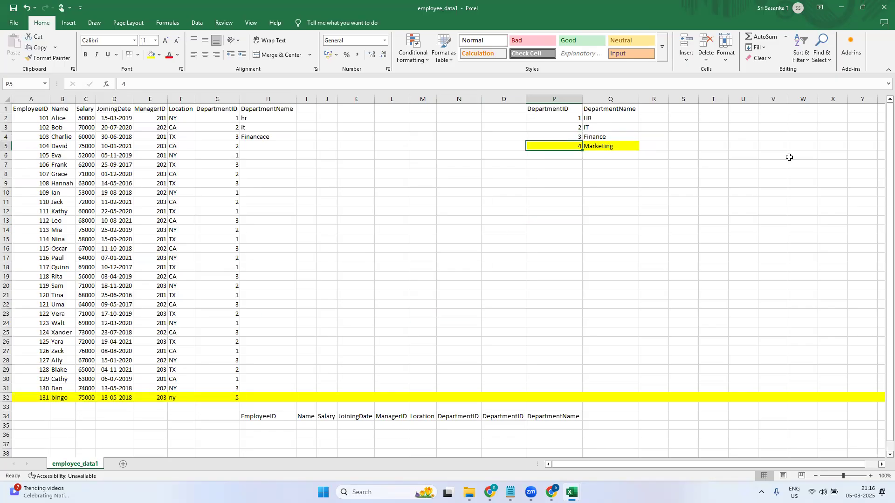
key("shift+Right")
key("shift+Right")
left_click(631, 240)
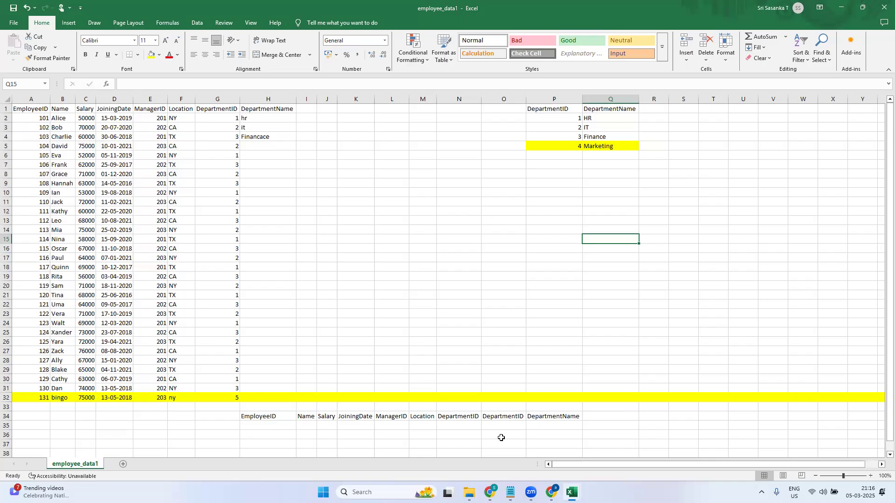
Step: Switch to Chrome to study the joins that exclude the inner join, and return to employee_data1 in Excel
mouse_move(551, 492)
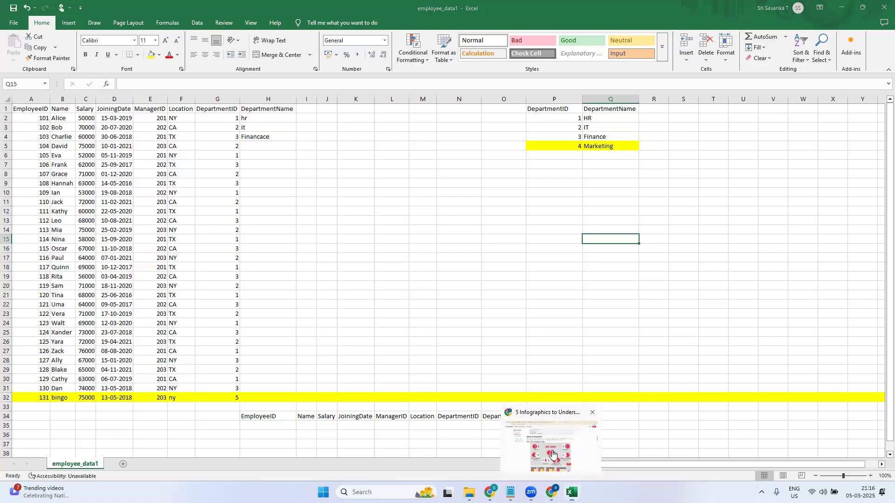
left_click(552, 454)
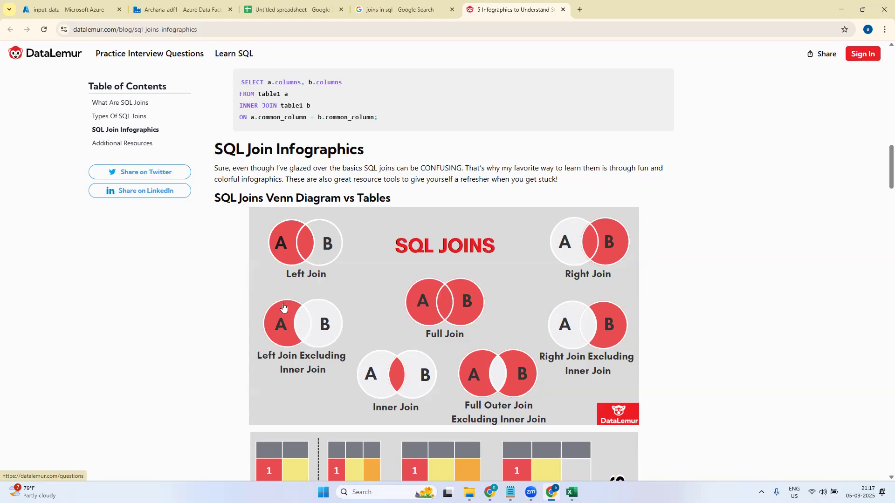
left_click(571, 492)
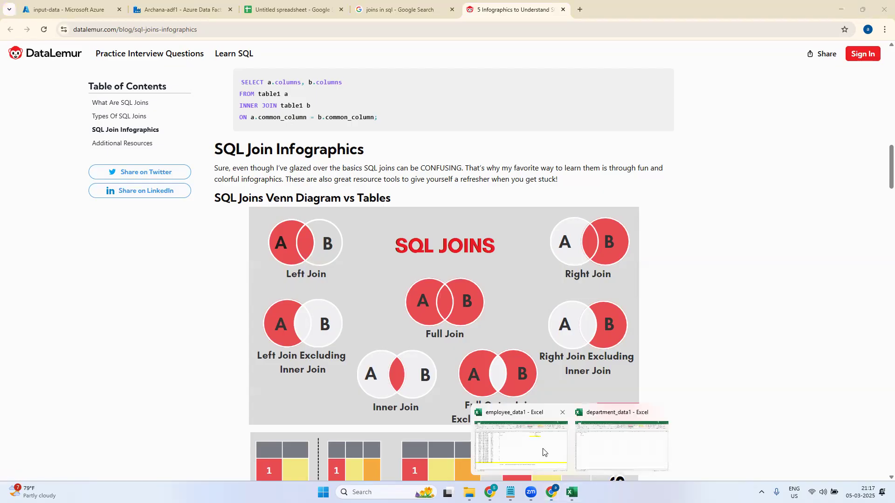
left_click(543, 451)
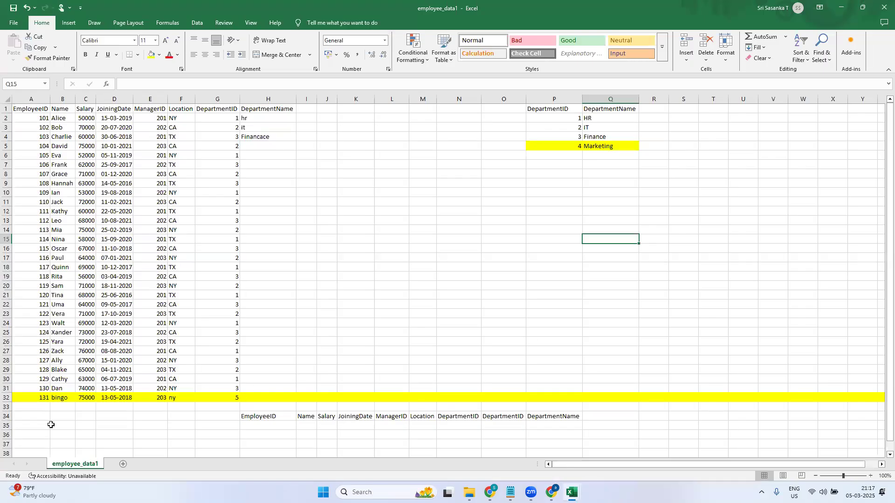
Step: Enter the label "left anti" in C37, below the highlighted employee row 32
left_click(7, 398)
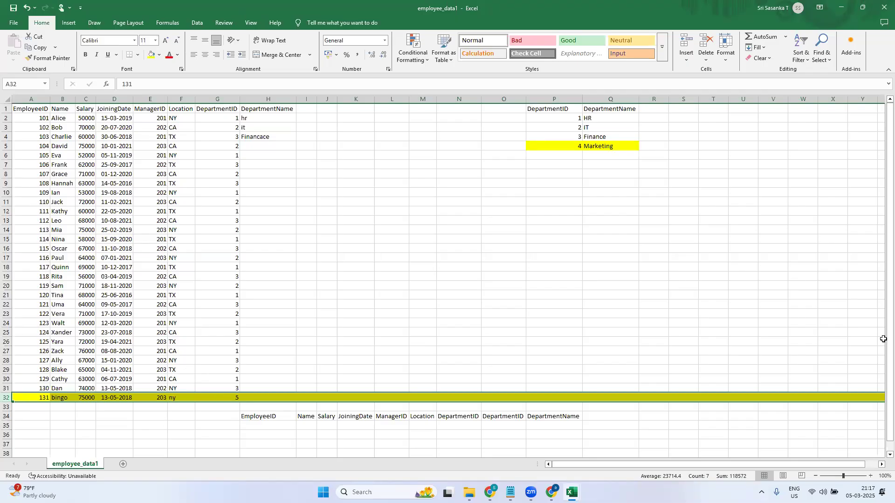
scroll(880, 347, "down", 1)
left_click(85, 436)
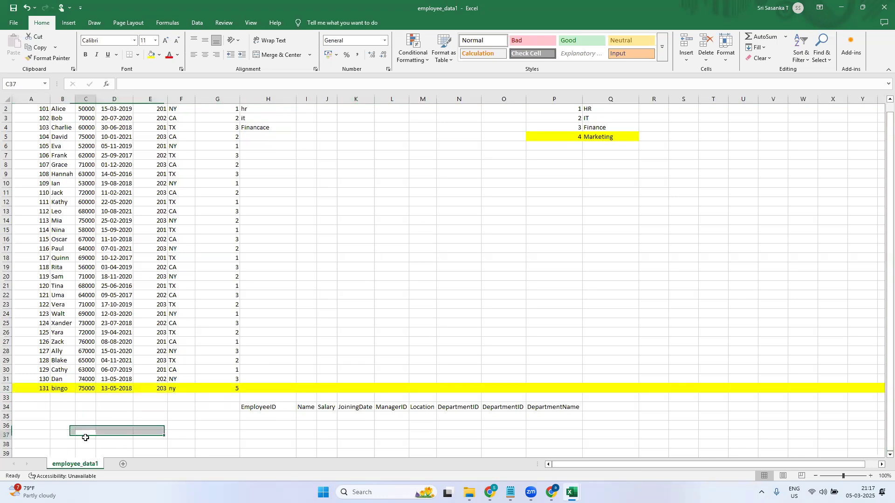
type("left anti")
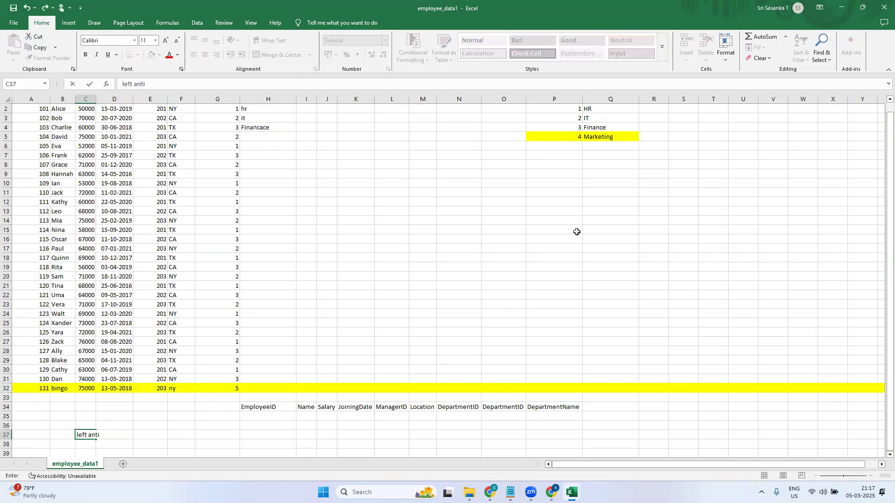
left_click(660, 426)
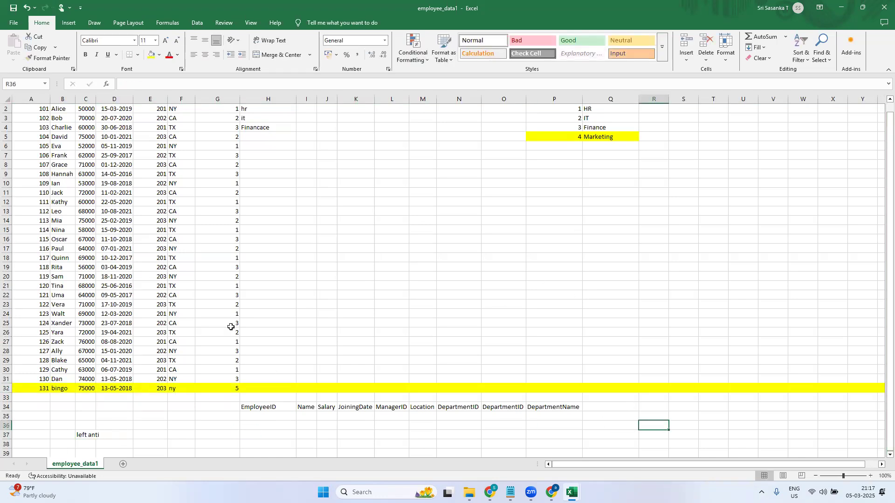
Step: Enter the label "right anti" in Q36 and select the highlighted Marketing department's ID in P5
left_click(595, 427)
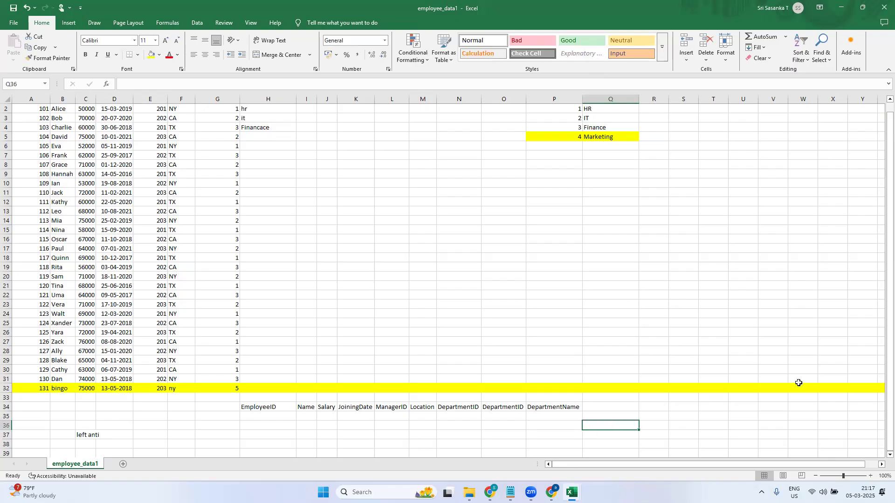
type("right anti")
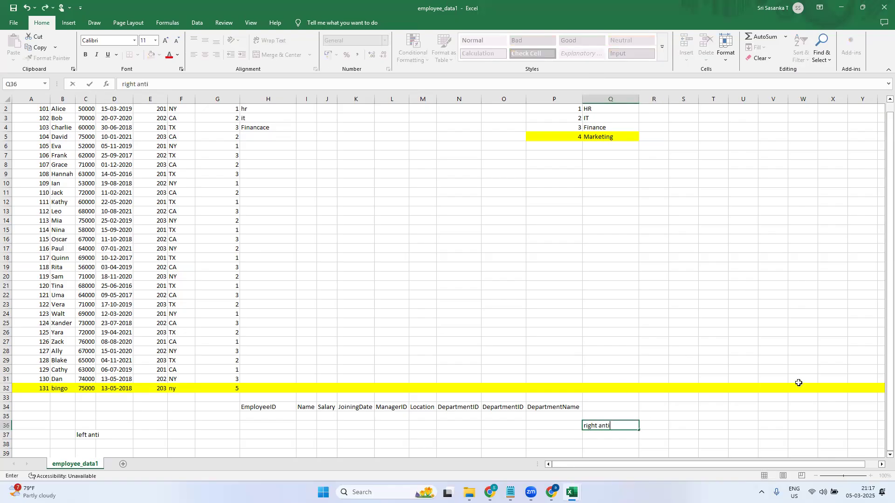
key("ctrl+Return")
left_click(570, 137)
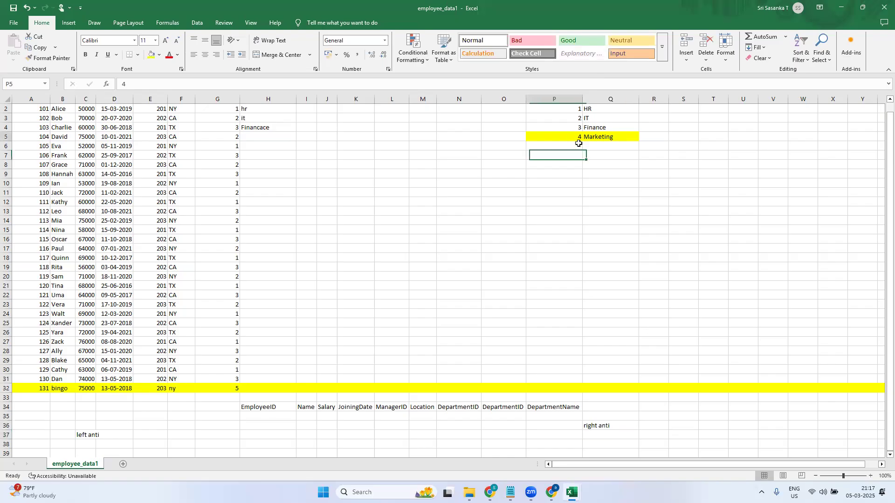
Step: Select the Marketing record in P5:Q5, compare it with the SQL joins diagram in Chrome, and return to employee_data1 in Excel
key("shift+Right")
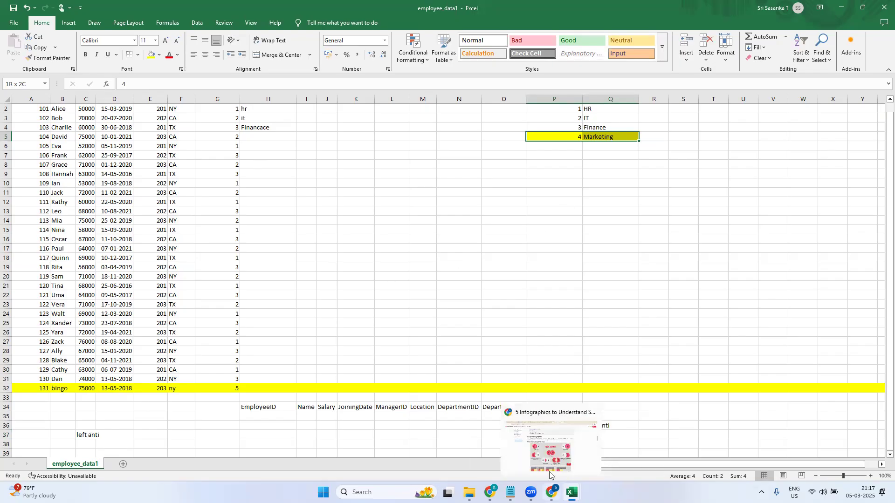
left_click(552, 493)
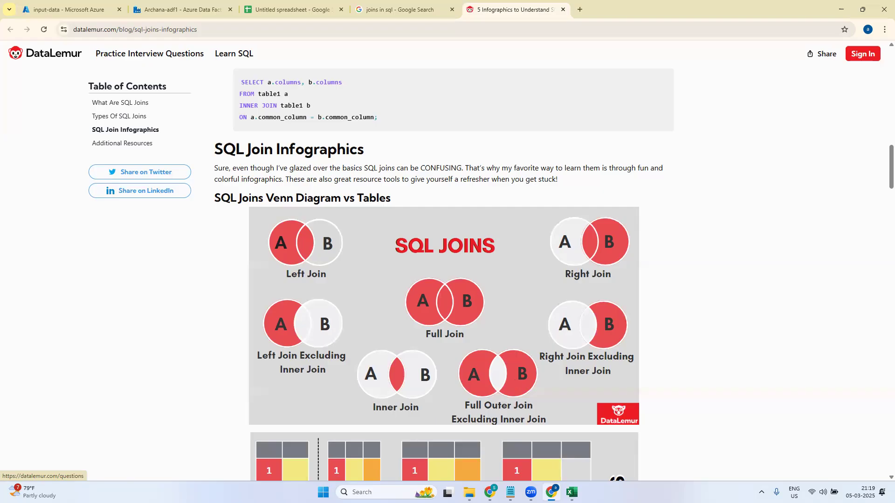
mouse_move(571, 492)
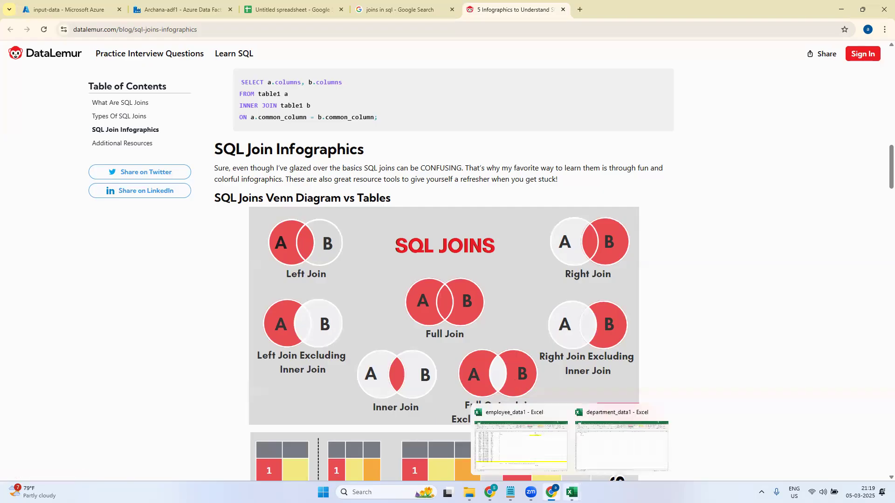
left_click(520, 440)
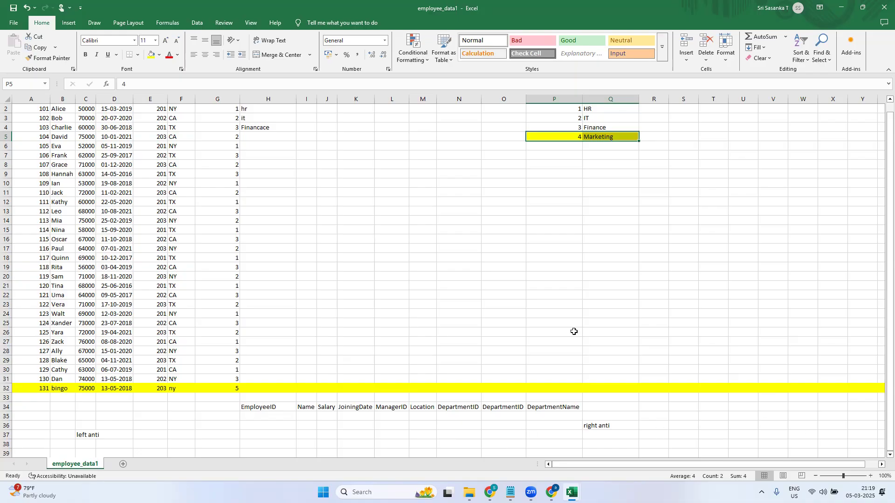
Step: Enter the label "union" in C40, below the "left anti" label
left_click(418, 221)
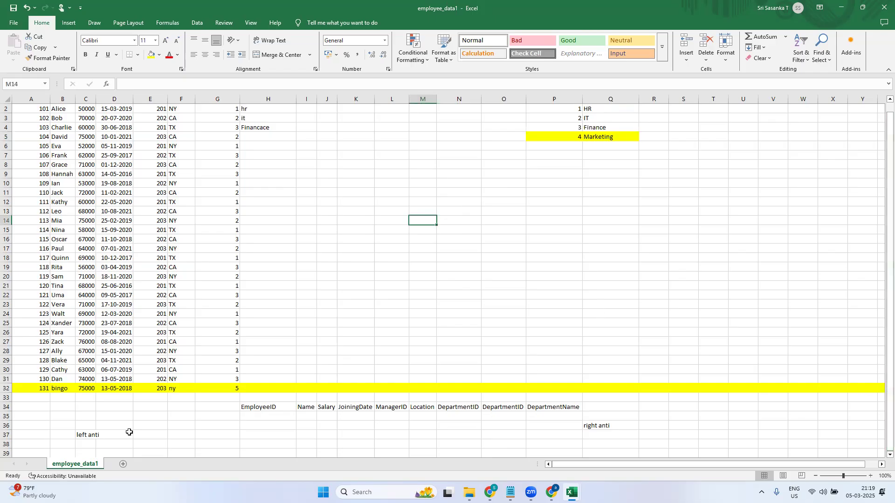
scroll(881, 458, "down", 2)
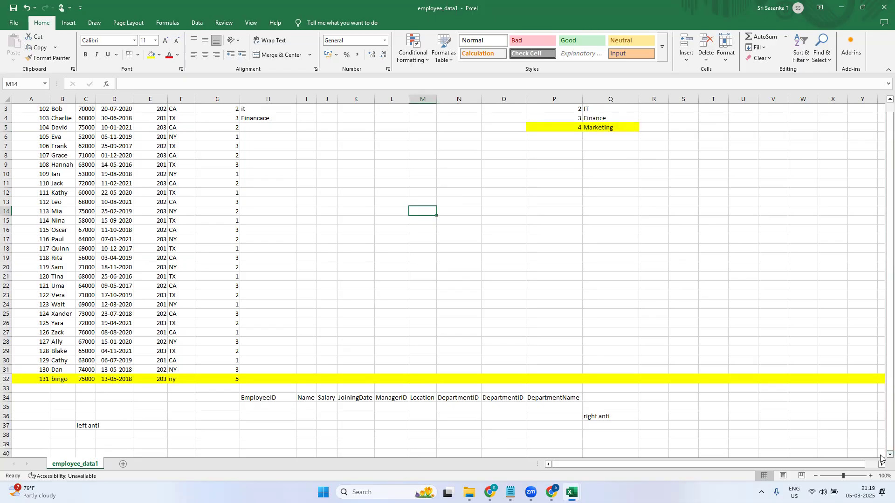
scroll(476, 211, "down", 6)
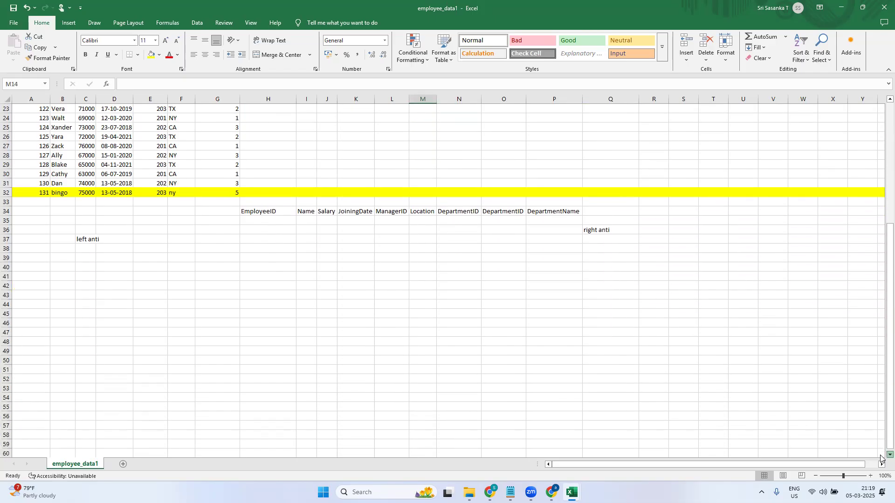
left_click(81, 240)
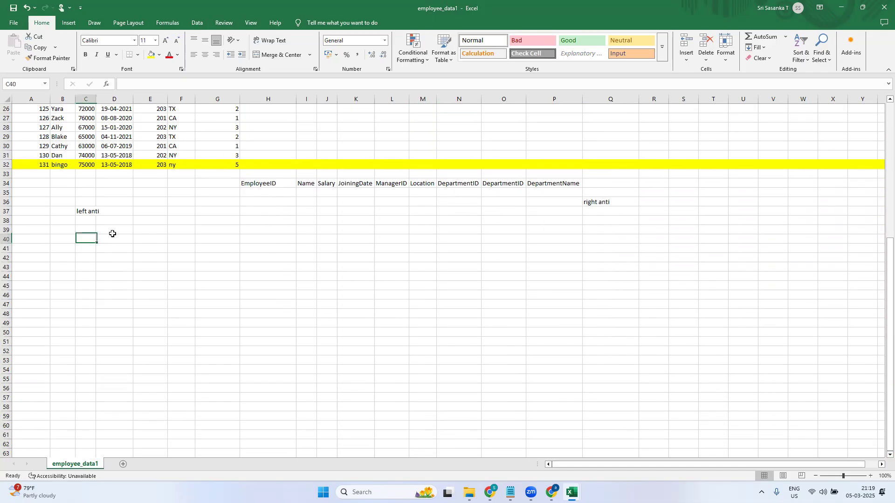
type("union")
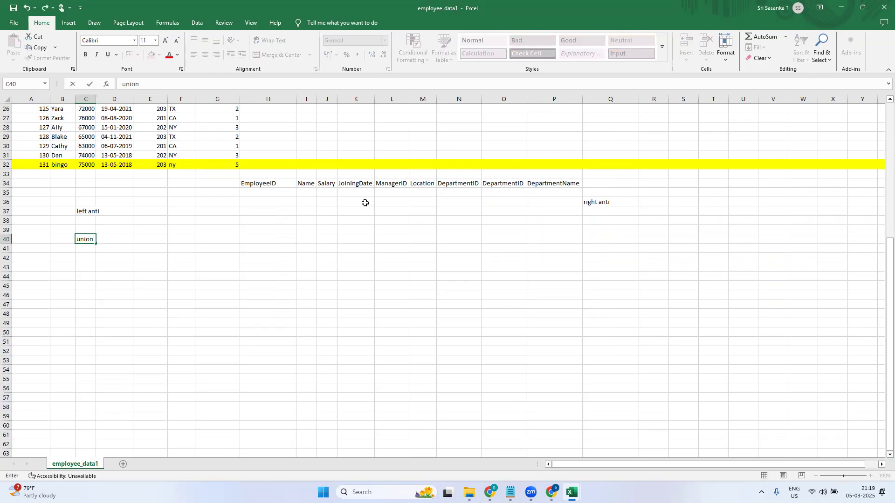
key("Tab")
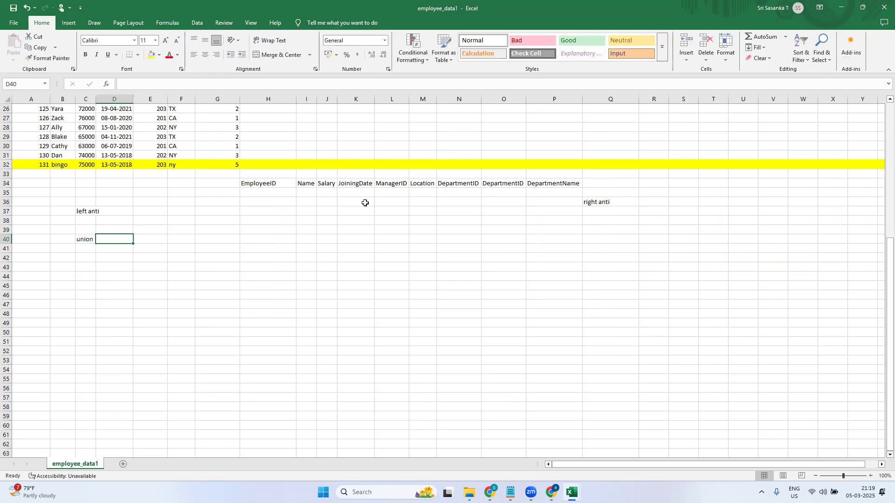
Step: Review the employee and department tables above in relation to the union label
left_click_drag(889, 286, 887, 128)
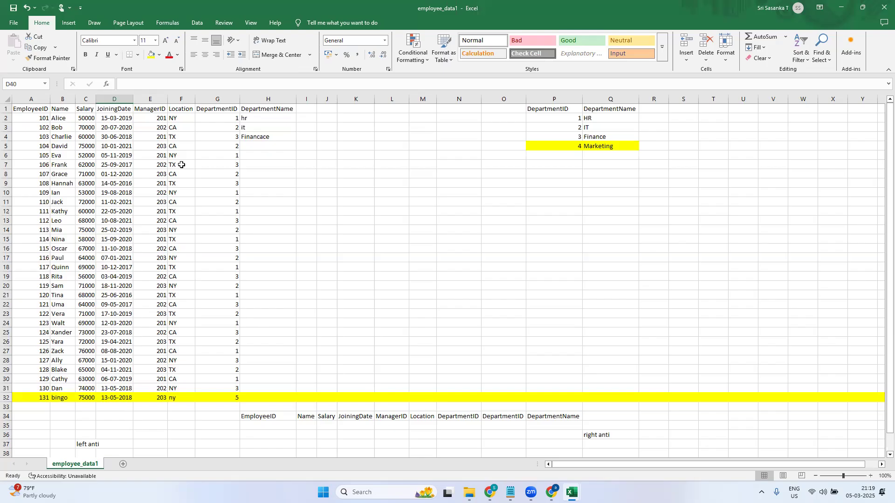
left_click_drag(880, 373, 882, 422)
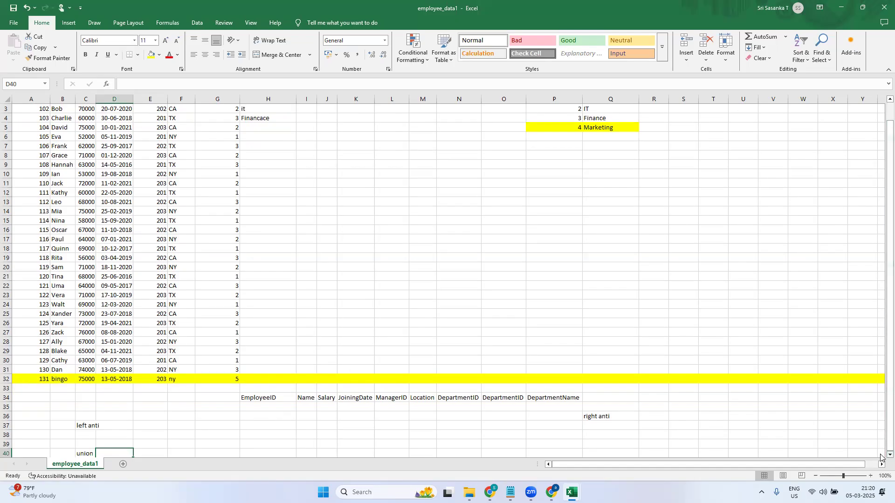
scroll(733, 409, "down", 3)
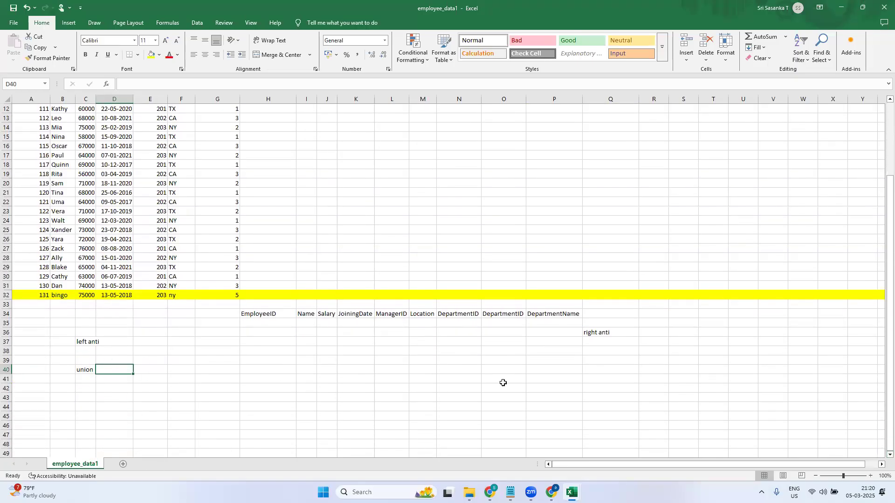
Step: Switch to Chrome, revisit the SQL joins diagram, and open the authoring workspace of the Azure Data Factory
mouse_move(551, 492)
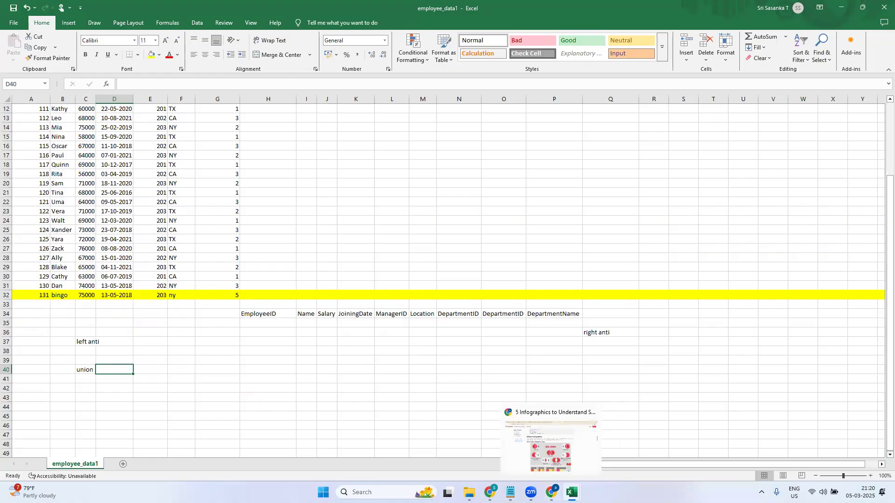
left_click(557, 454)
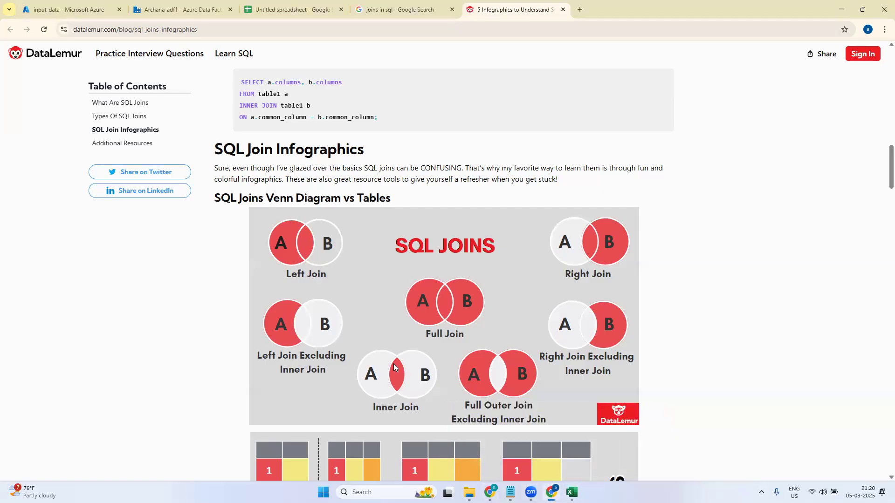
left_click(161, 8)
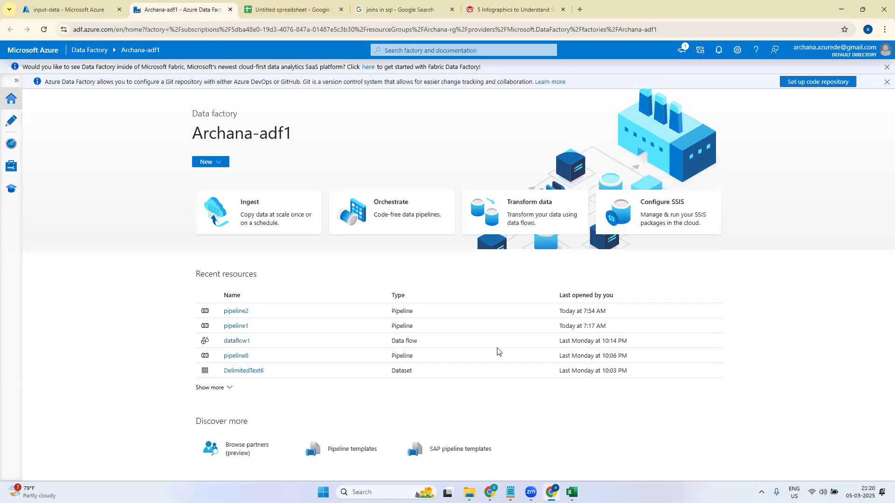
left_click(10, 121)
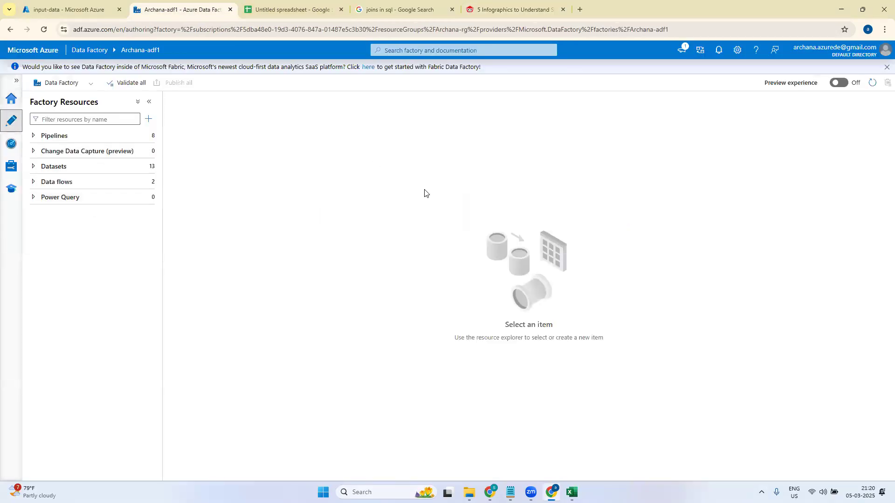
left_click(35, 182)
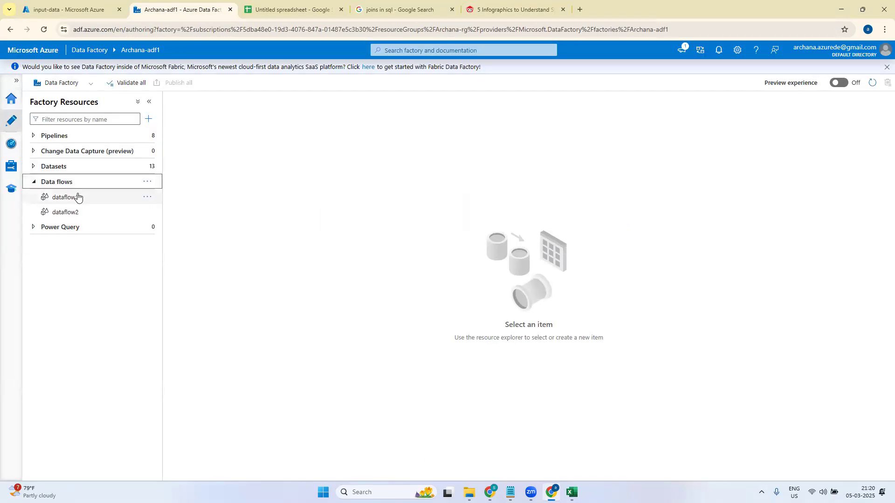
left_click(141, 187)
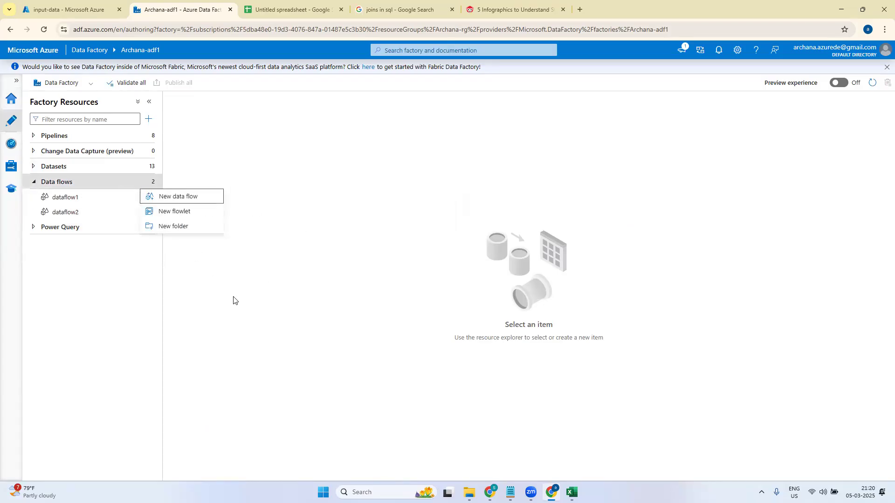
left_click(33, 185)
left_click(33, 182)
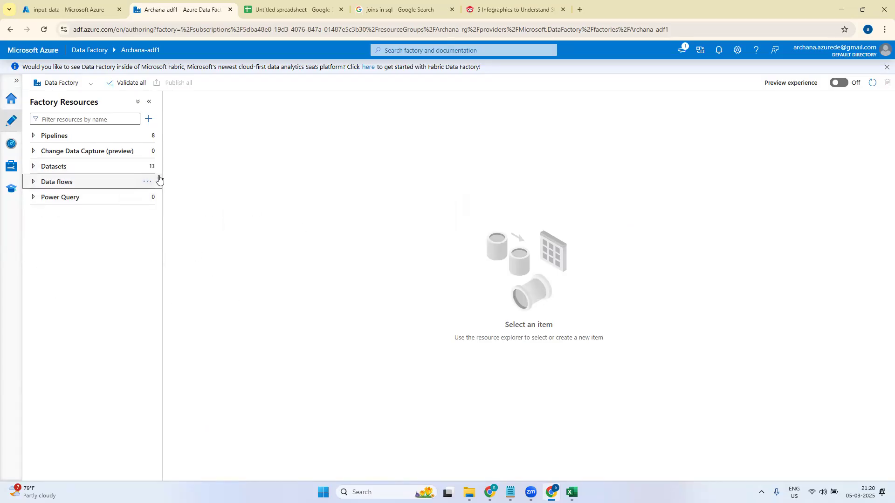
Step: Start a new dataset using Azure Data Lake Storage Gen2 as the data store and DelimitedText as the format
left_click(148, 167)
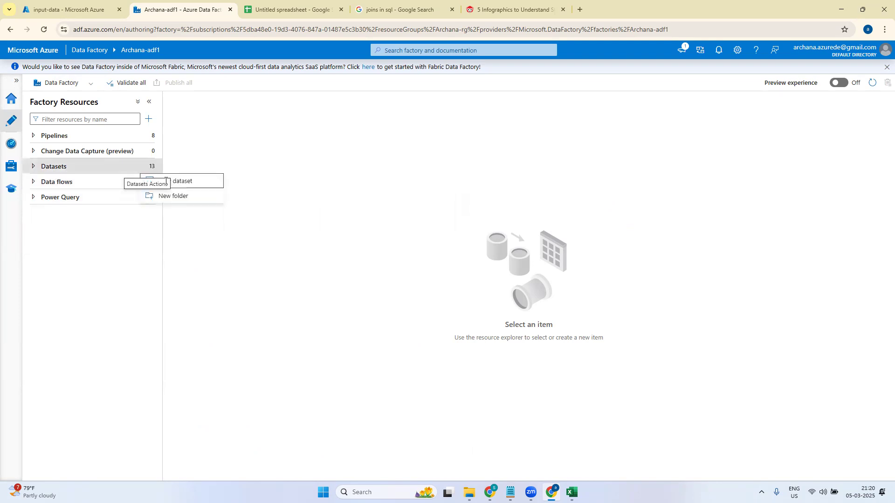
left_click(176, 180)
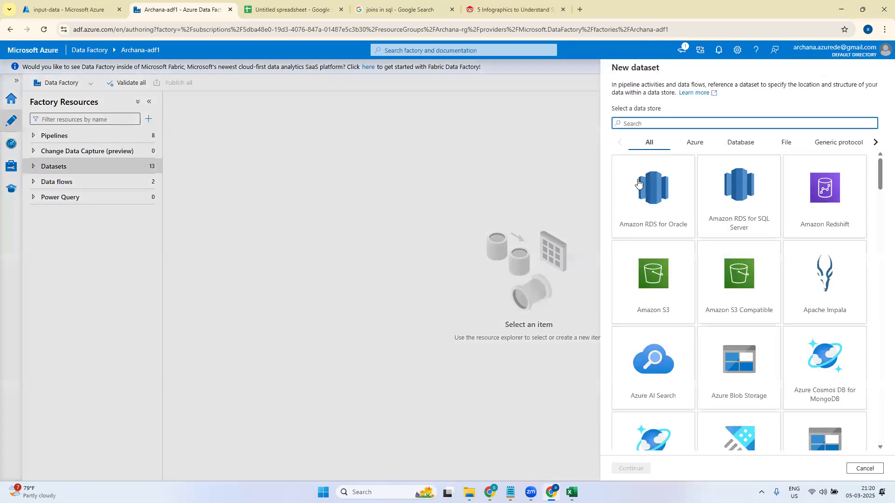
left_click_drag(880, 168, 881, 184)
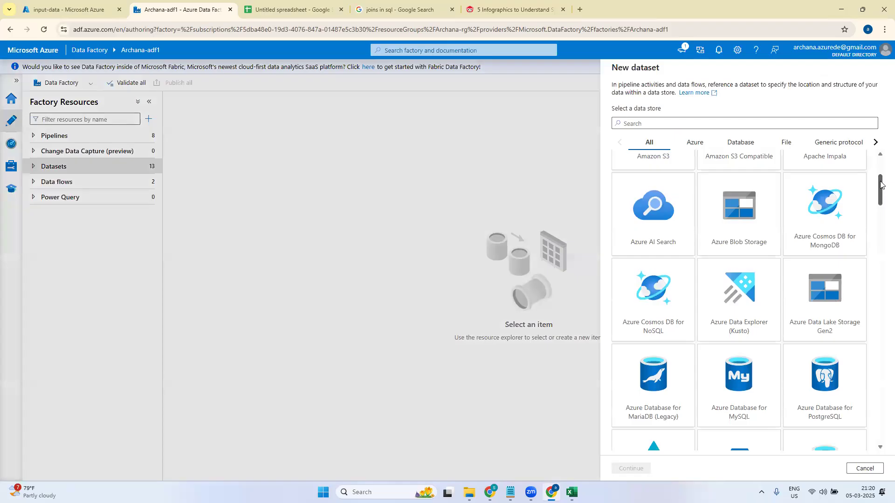
left_click(832, 302)
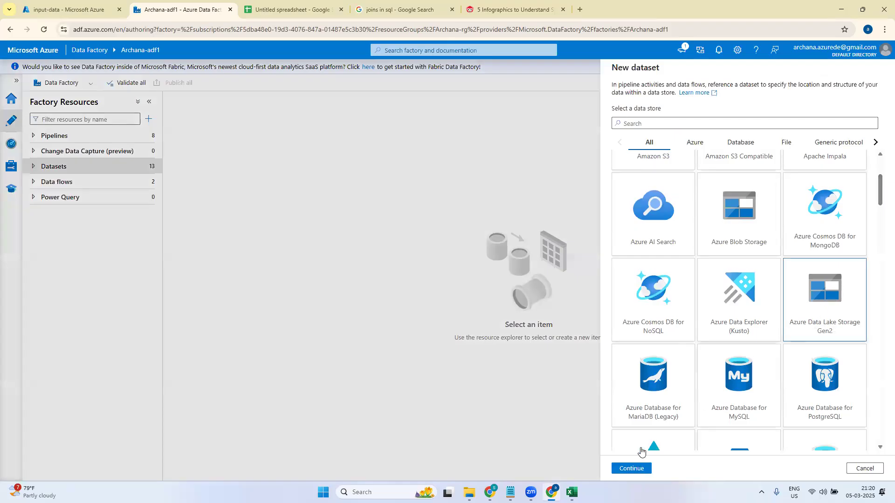
left_click(631, 469)
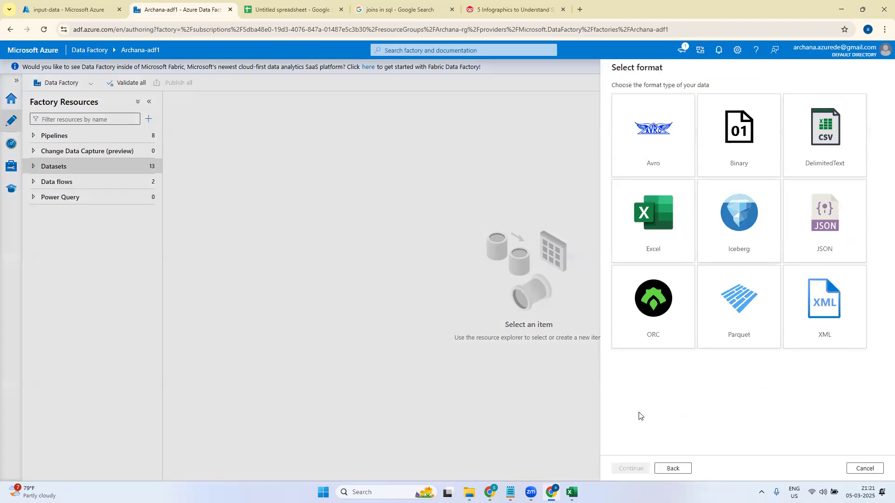
left_click(820, 147)
left_click(631, 469)
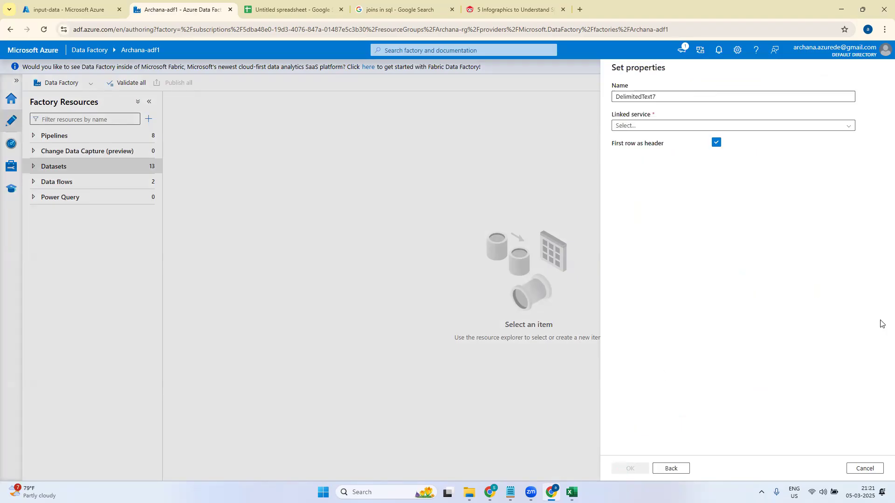
Step: Set the dataset's linked service to StorageAc1 and name the dataset empdataset
left_click(810, 128)
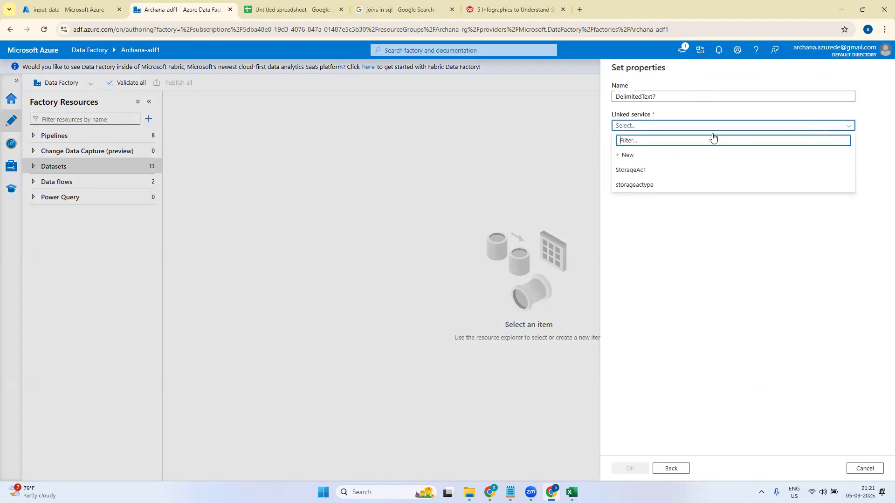
left_click(656, 172)
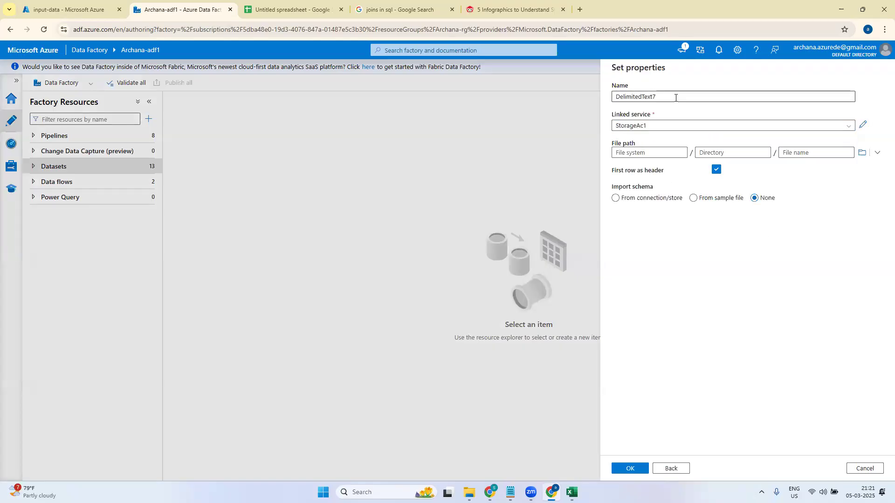
left_click_drag(675, 97, 557, 88)
type("empdataset")
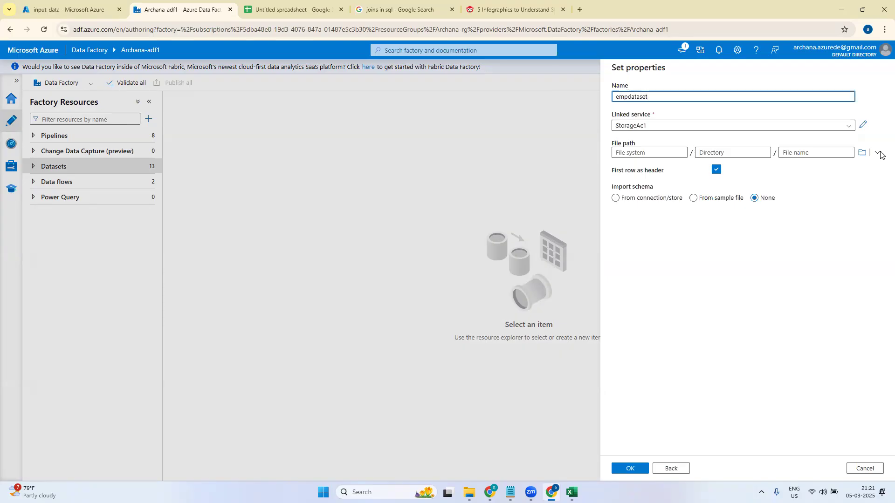
Step: Set the dataset's file path to employee_data1.csv in the emp data folder of input-data
left_click(861, 152)
left_click(640, 118)
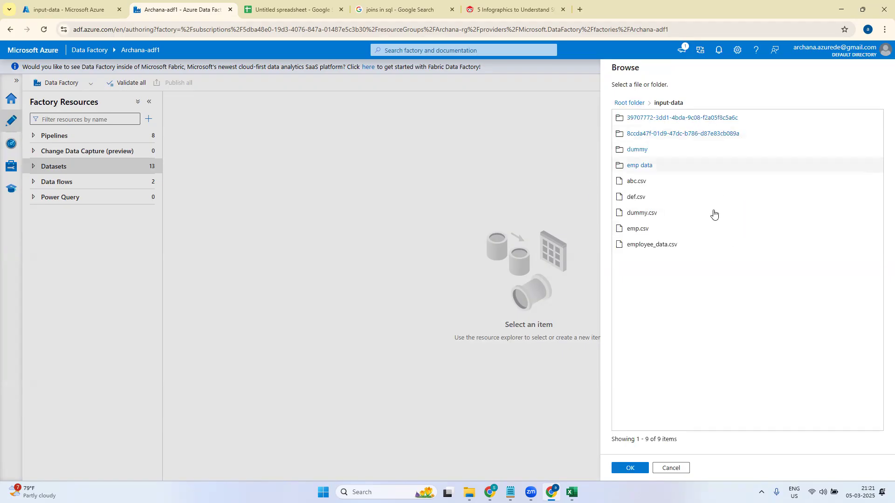
left_click(639, 165)
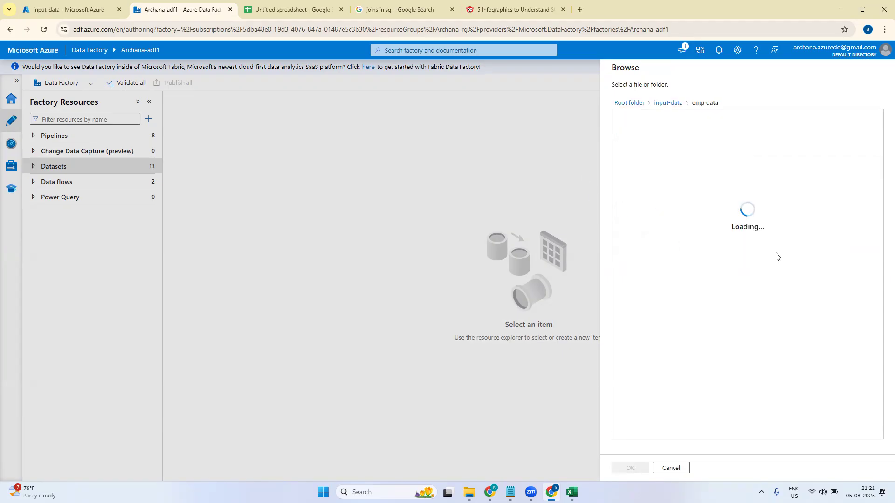
left_click(667, 138)
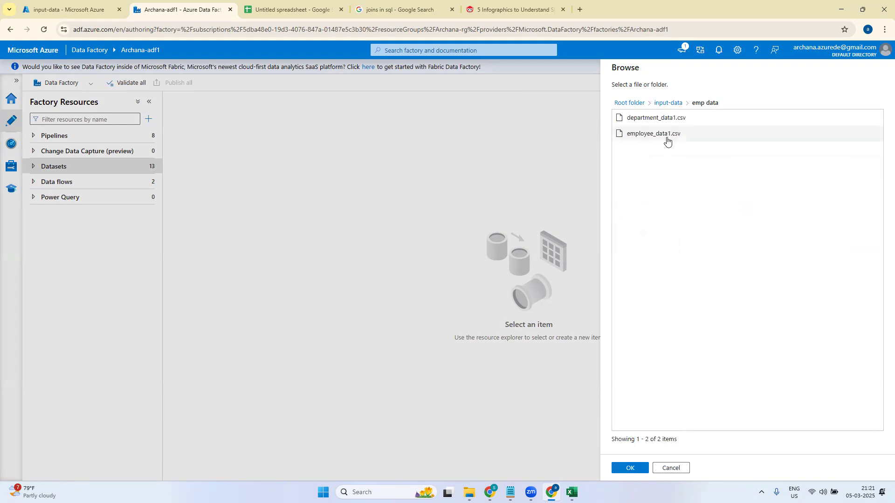
left_click(630, 469)
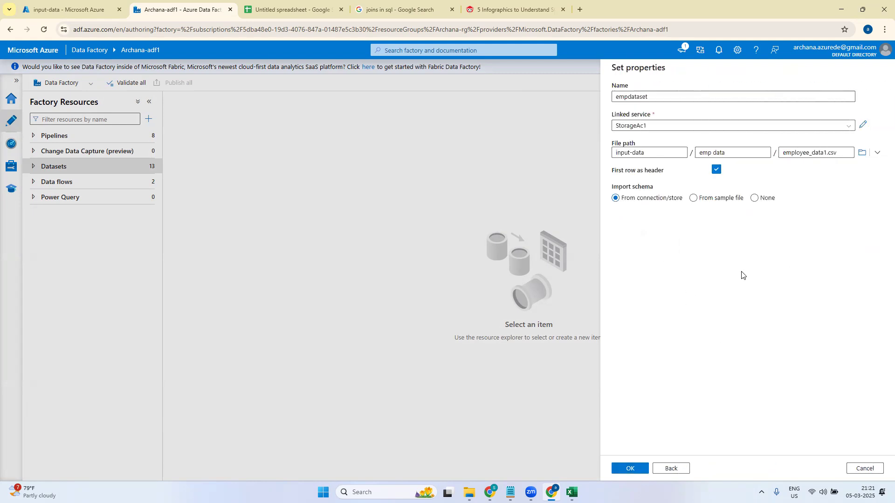
Step: Create empdataset with the schema imported from the connection/store, and publish it to the factory
left_click(631, 469)
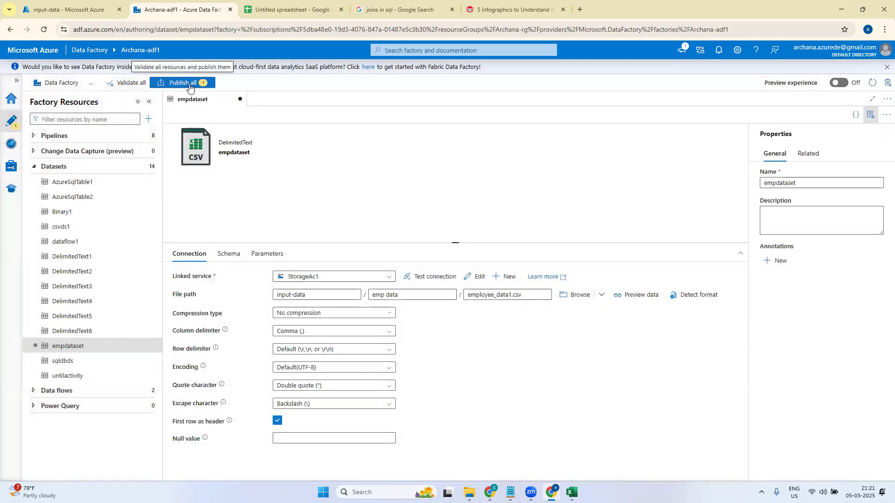
left_click(190, 85)
left_click(628, 467)
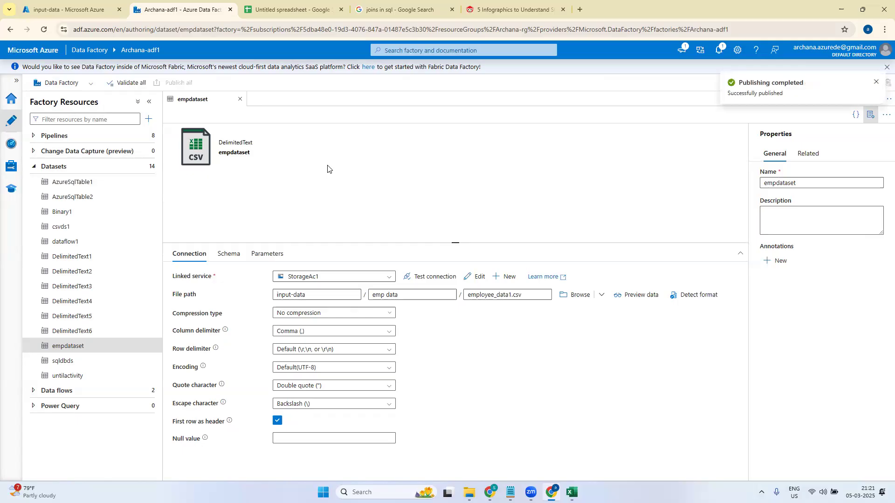
Step: Start another dataset using Azure Data Lake Storage Gen2 as the data store and DelimitedText as the format
left_click(147, 168)
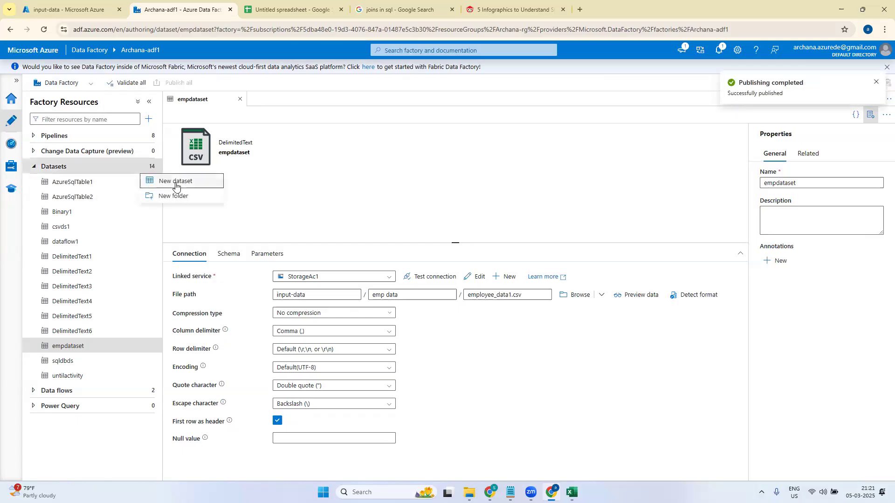
left_click(176, 182)
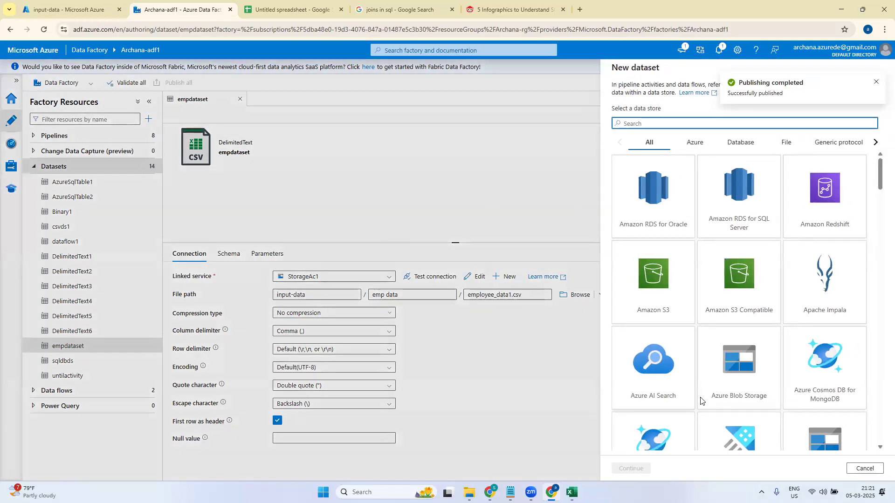
scroll(826, 303, "down", 4)
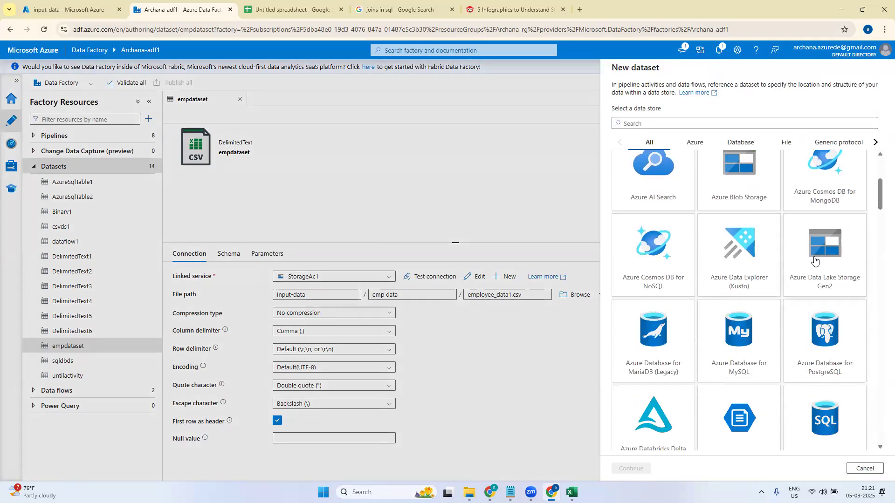
left_click(824, 261)
left_click(635, 468)
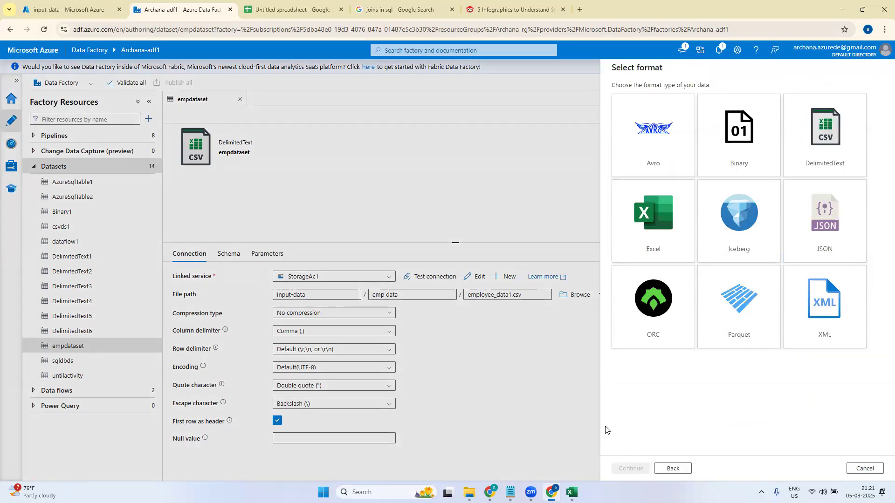
left_click(815, 161)
left_click(636, 469)
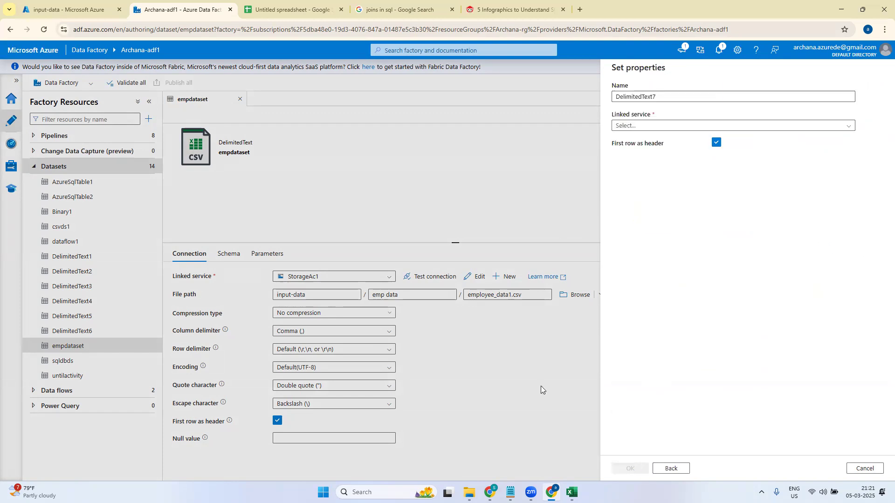
Step: Name the dataset deptdataset and set its linked service to StorageAc1
type("d")
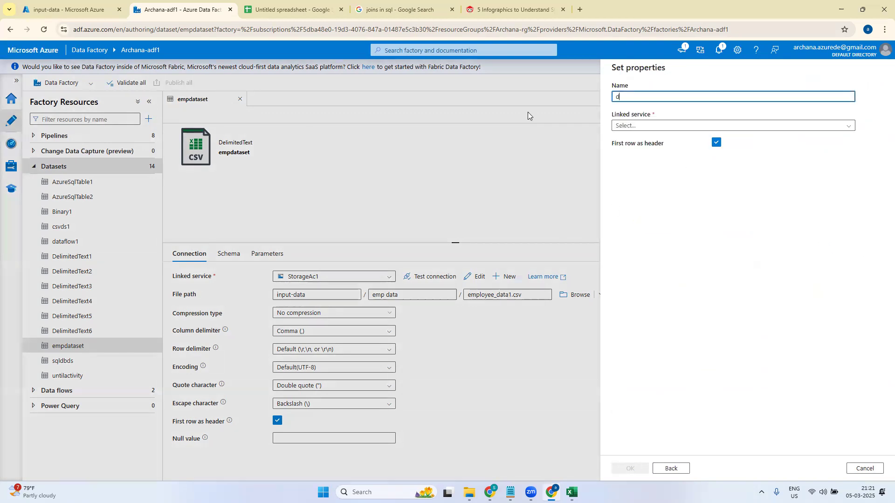
type("eptdataset")
left_click(633, 127)
left_click(645, 173)
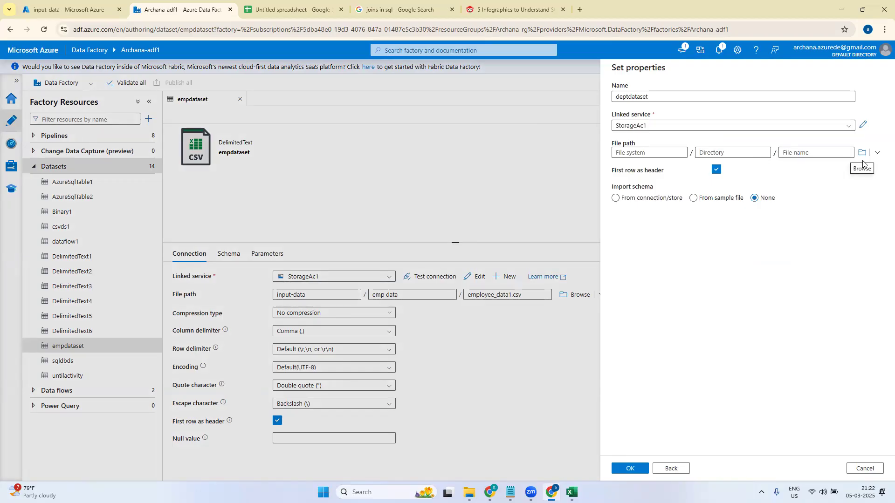
Step: Set the dataset's file path to department_data1.csv in the emp data folder of input-data
left_click(862, 152)
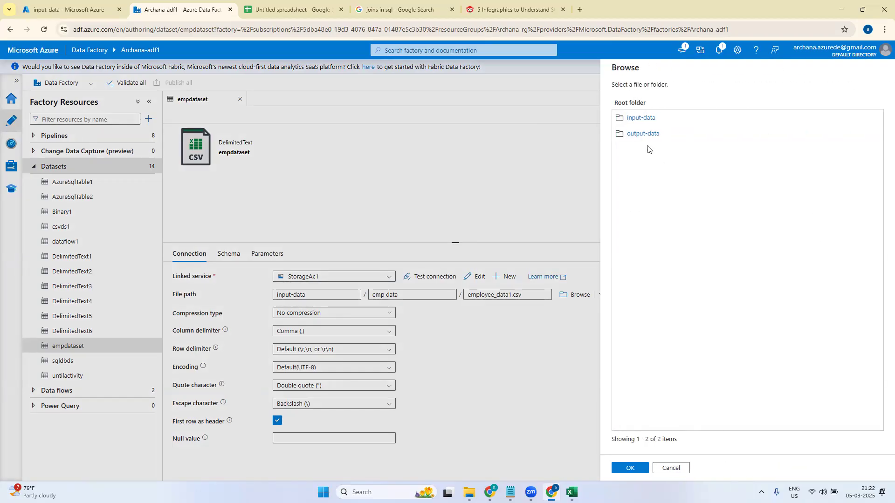
left_click(650, 119)
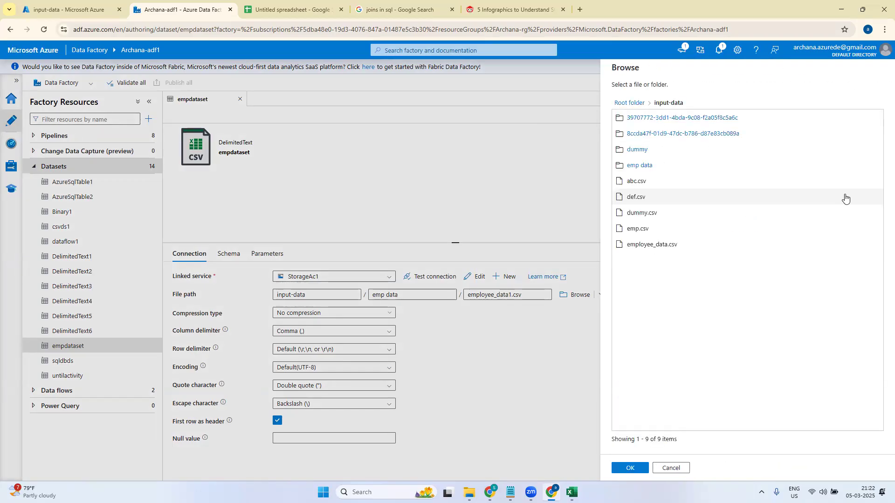
left_click(639, 165)
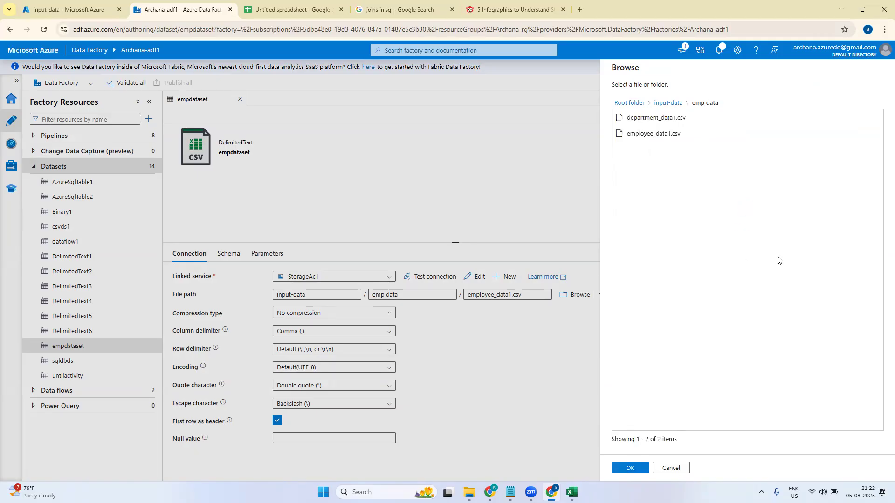
left_click(635, 118)
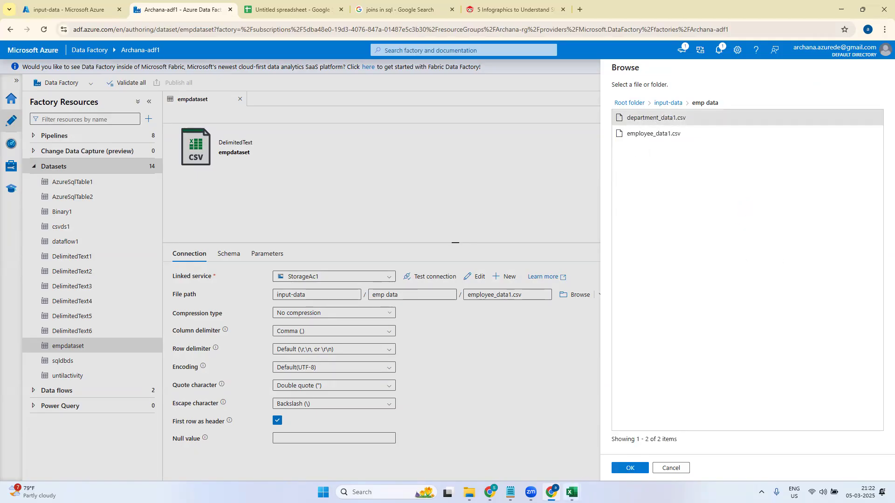
left_click(638, 467)
Step: Create deptdataset and publish it to the factory
left_click(630, 468)
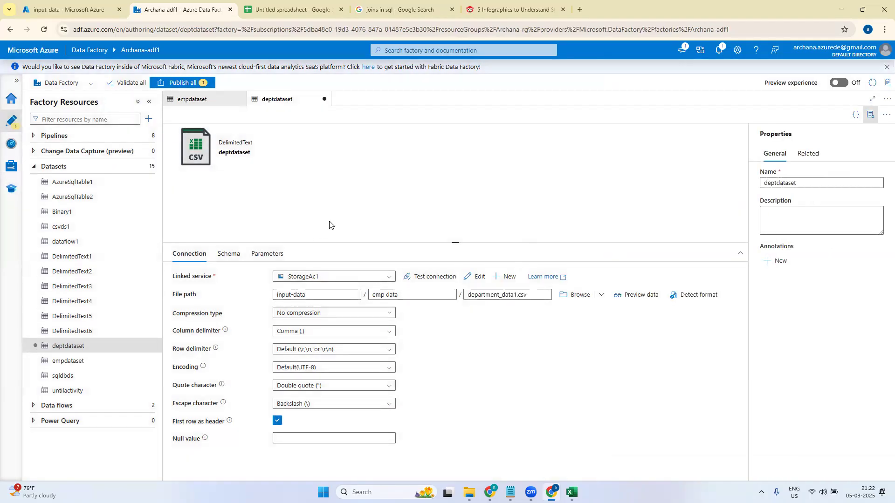
left_click(189, 83)
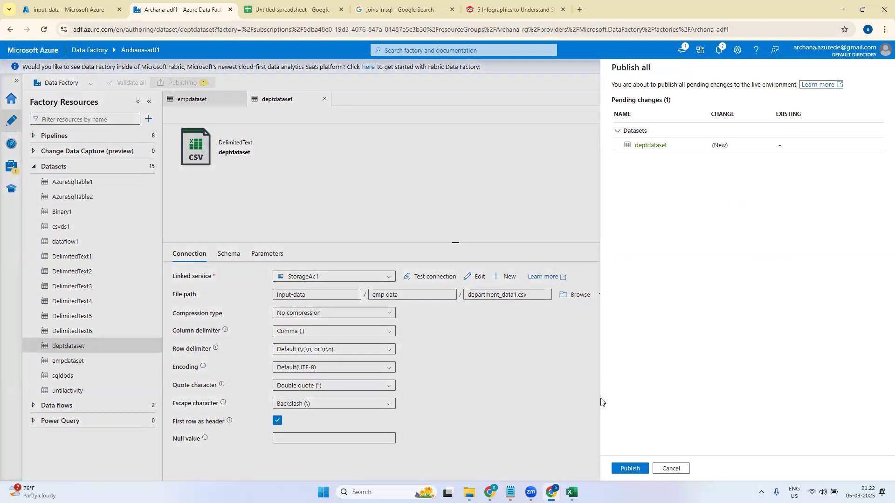
left_click(631, 471)
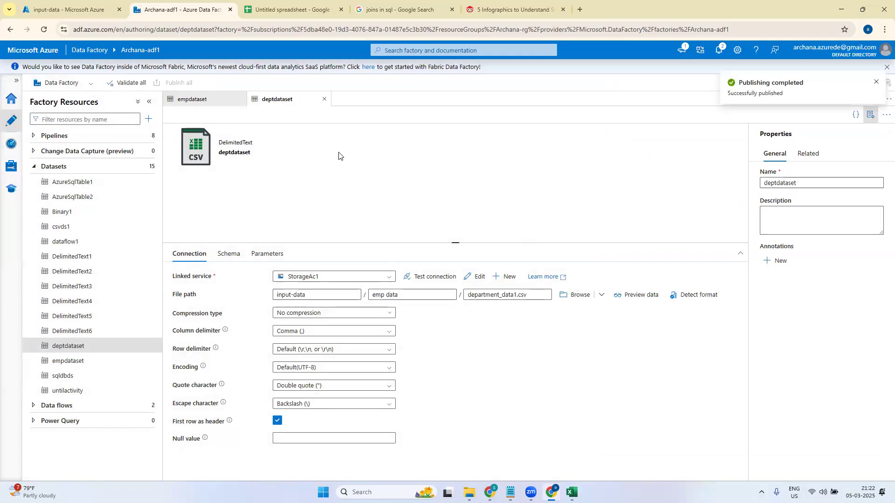
Step: Create a new data flow and close the open empdataset and deptdataset editors
left_click(41, 169)
left_click(65, 182)
left_click(149, 185)
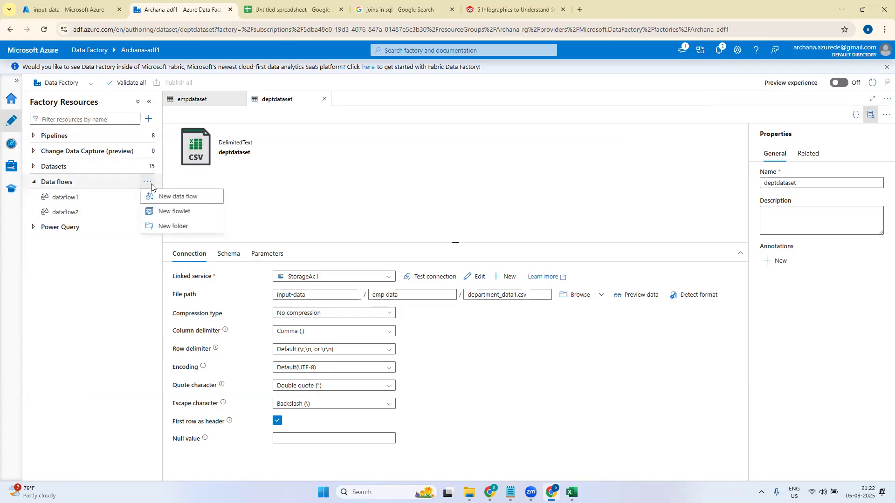
left_click(173, 198)
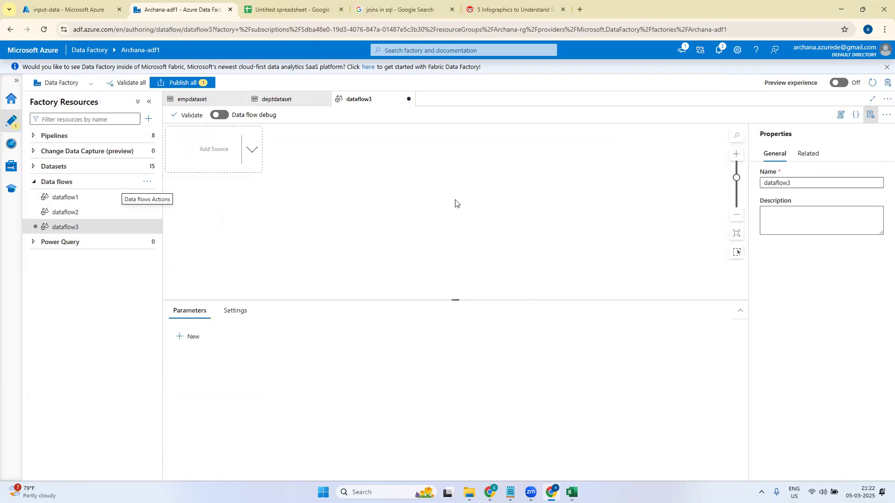
left_click(240, 99)
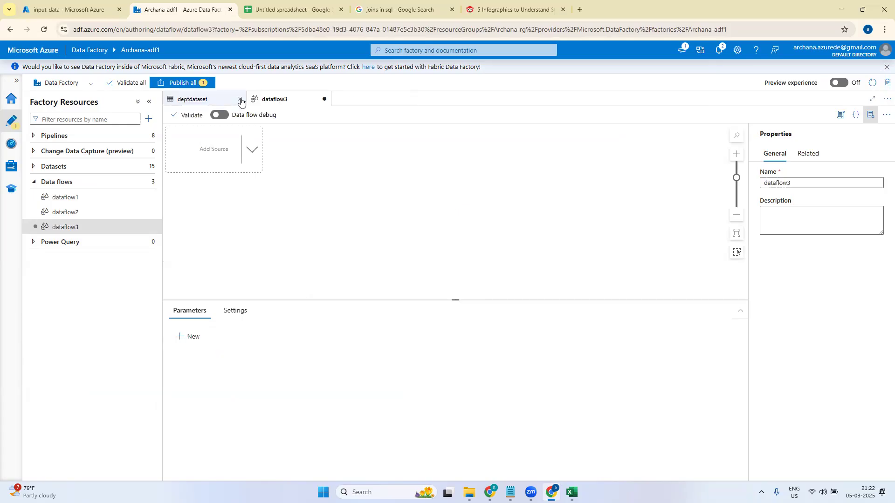
left_click(240, 99)
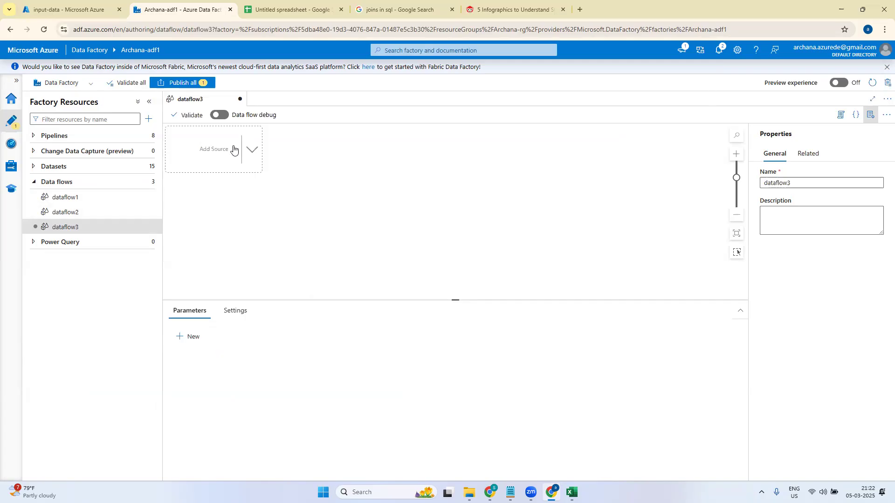
Step: Add a source to the data flow that reads from empdataset
left_click(251, 150)
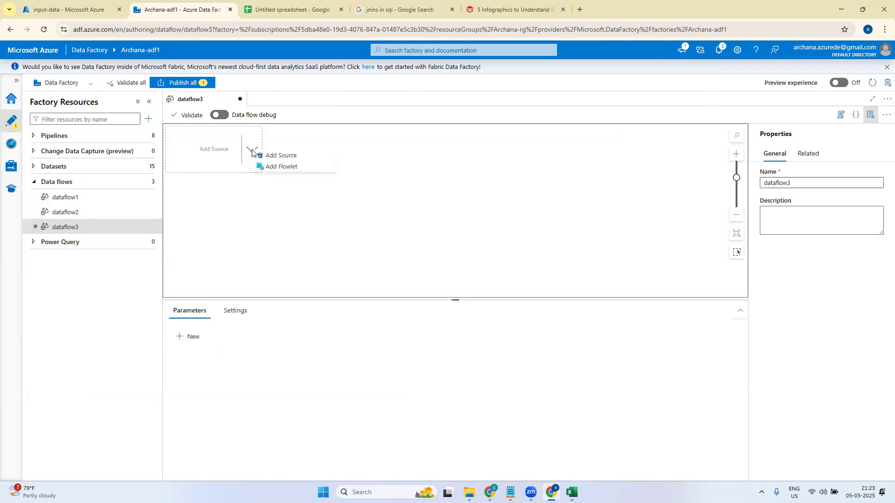
left_click(295, 159)
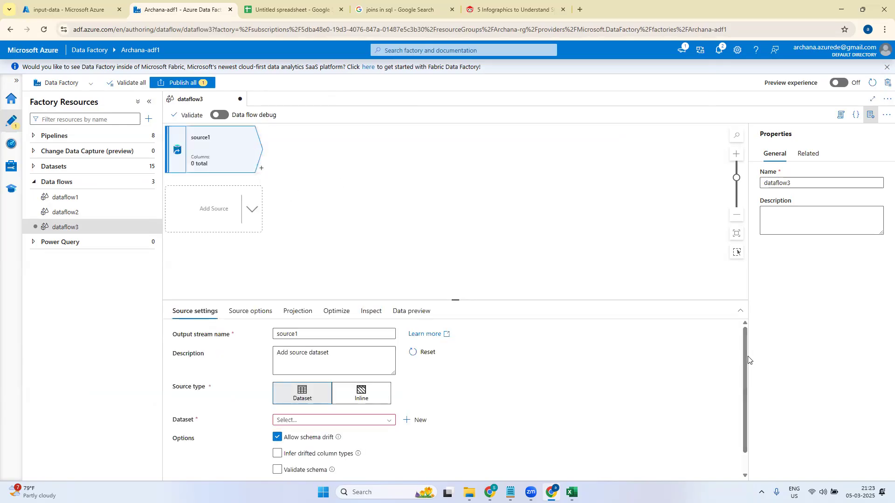
left_click_drag(749, 361, 659, 414)
left_click(384, 423)
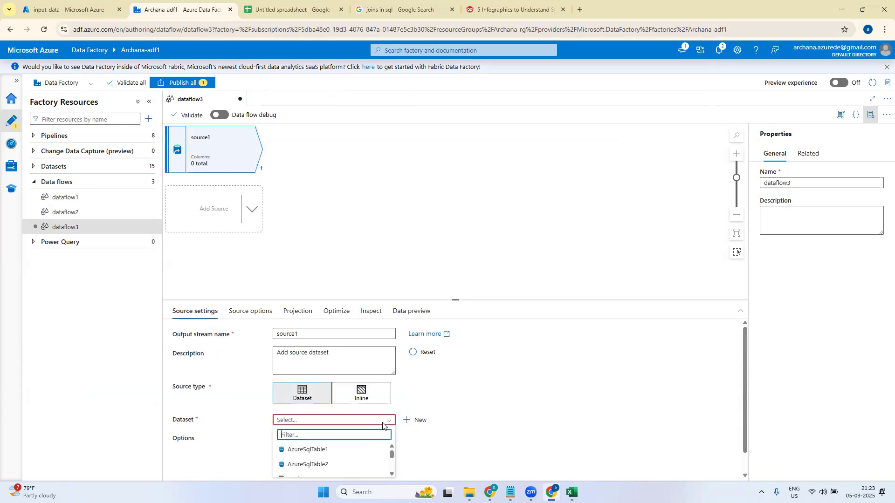
type("emp")
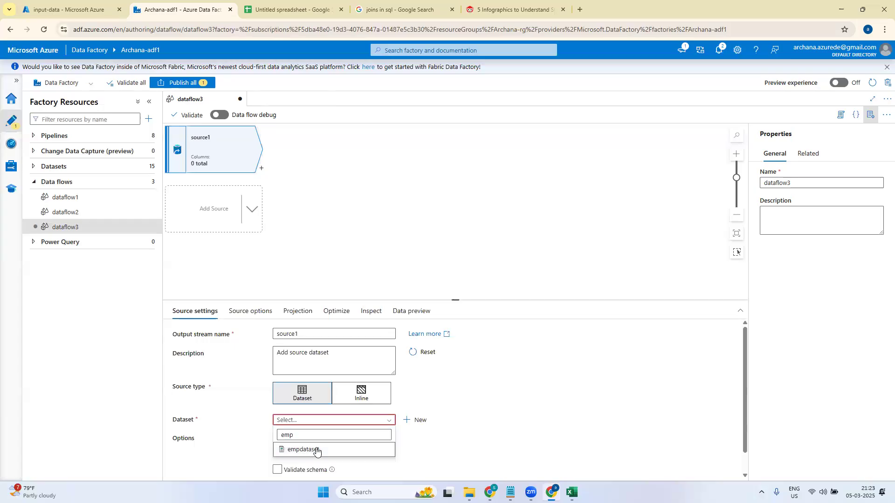
left_click(312, 450)
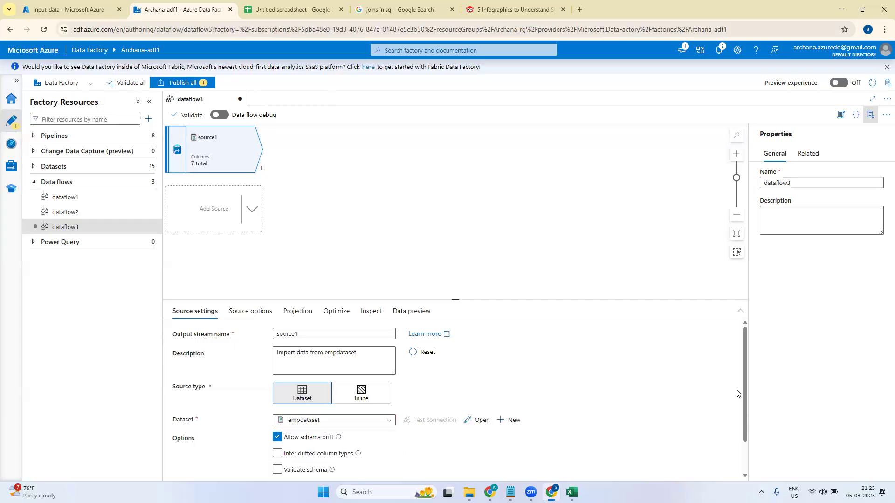
Step: Disallow schema drift for the empdataset source and turn on data flow debug
left_click_drag(455, 298, 455, 190)
left_click(278, 326)
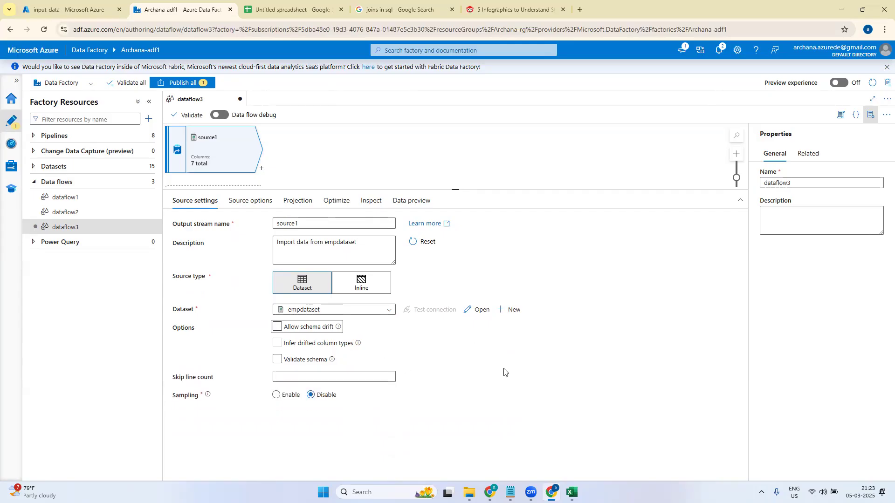
left_click(588, 387)
left_click(217, 116)
left_click(777, 468)
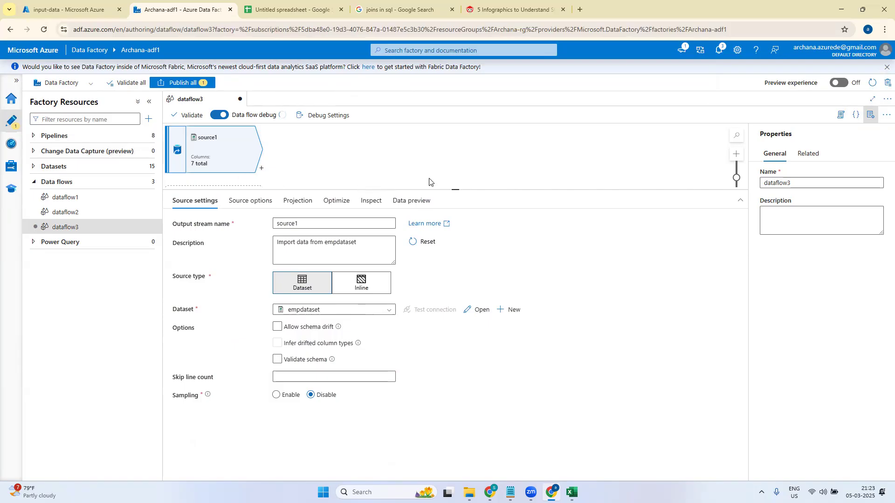
Step: Add a second source that reads from deptdataset, with schema drift disallowed
left_click_drag(455, 189, 456, 285)
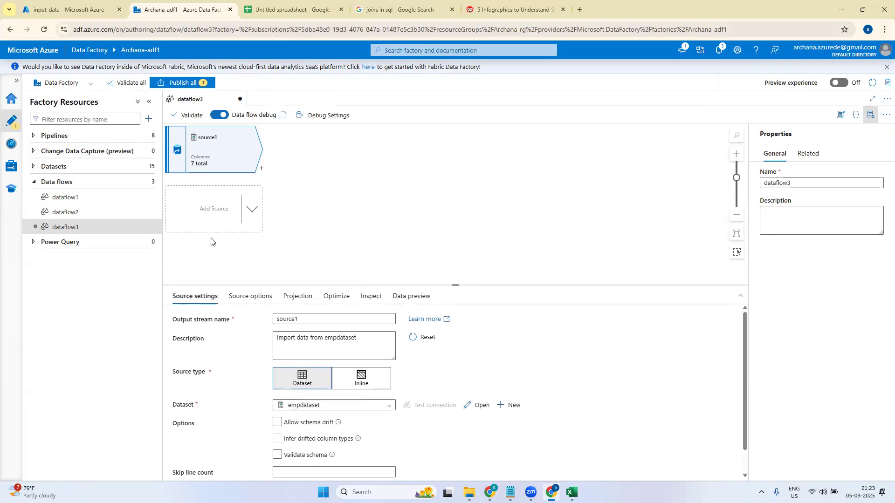
left_click(247, 217)
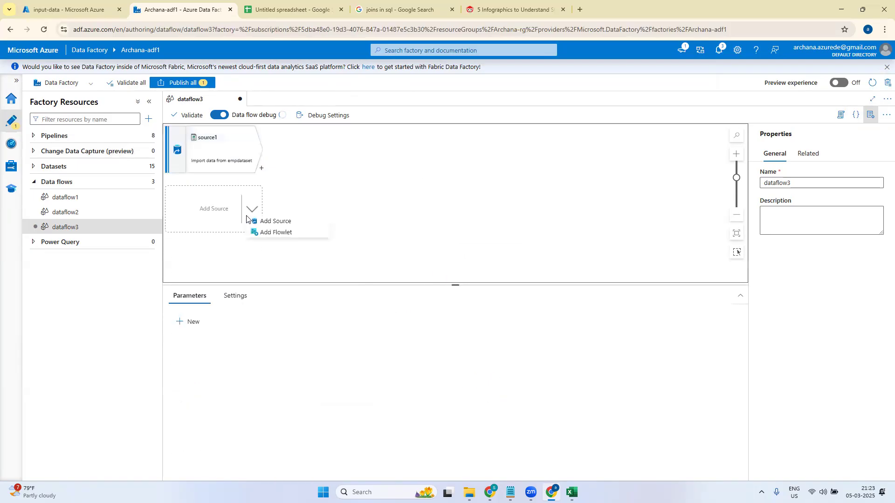
left_click(275, 222)
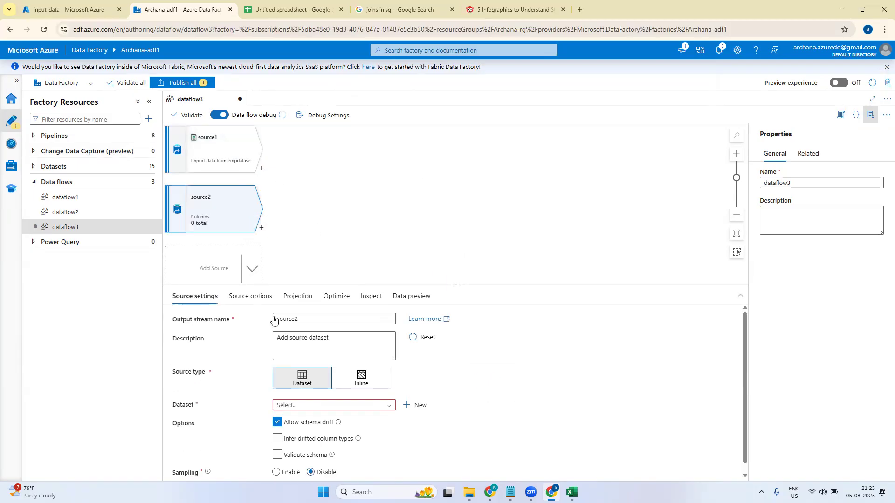
left_click(391, 406)
type("d")
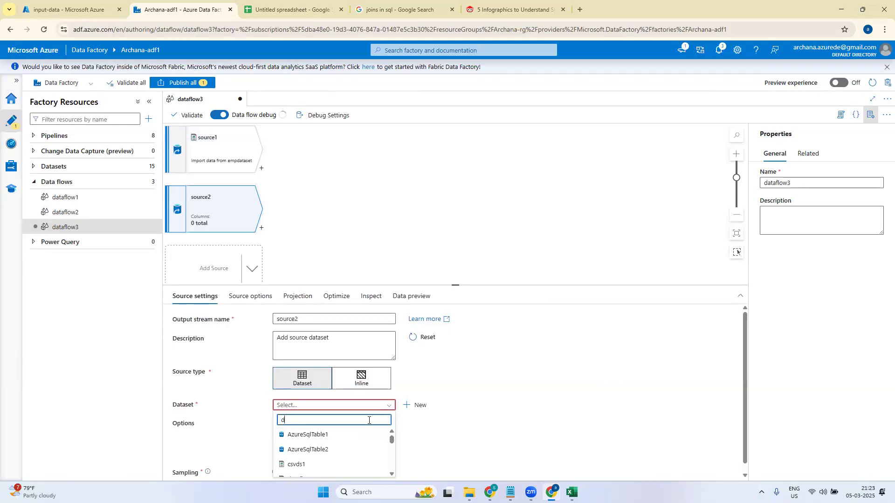
type("ep")
left_click(351, 434)
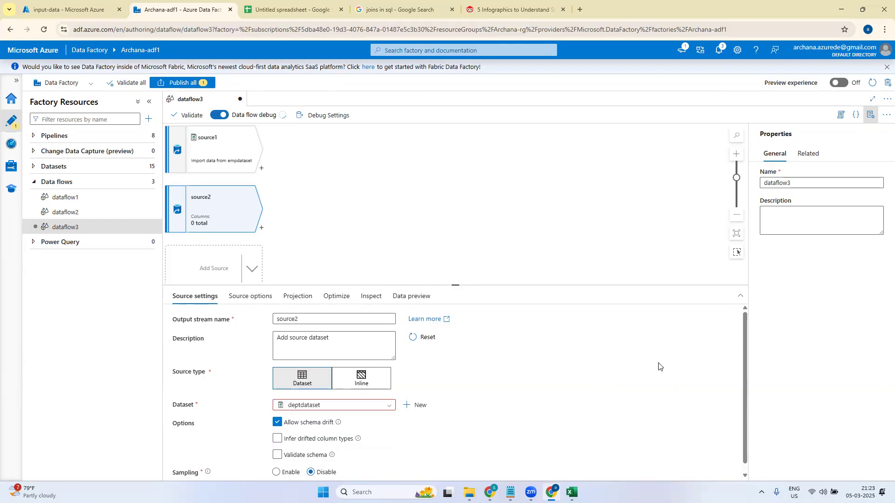
left_click(277, 422)
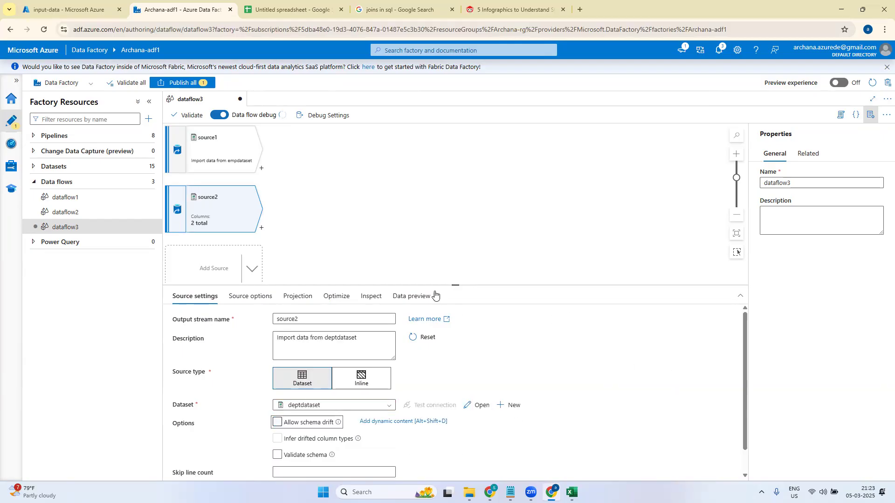
Step: Add a Join transformation to the output of the empdataset source
left_click_drag(456, 285, 454, 340)
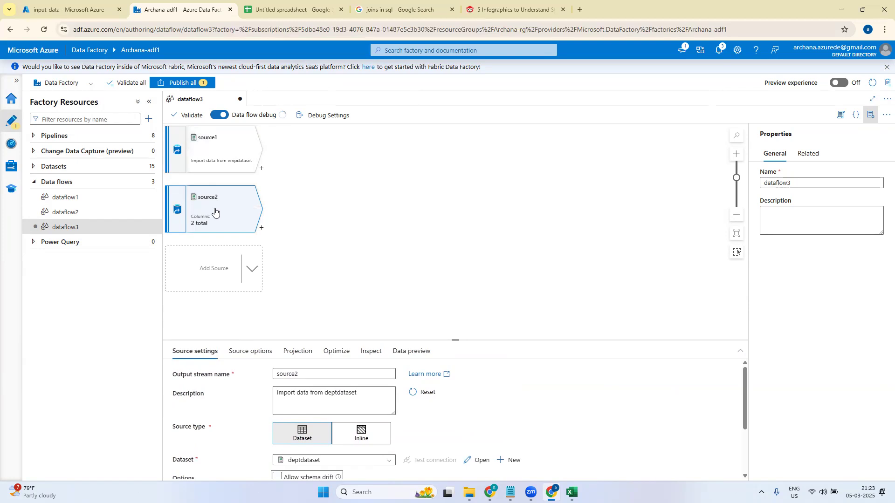
left_click_drag(455, 341, 455, 282)
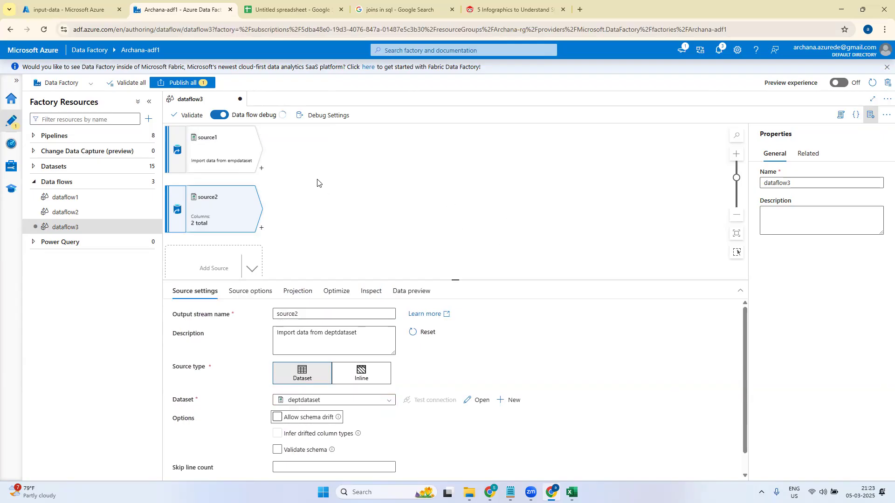
left_click(261, 169)
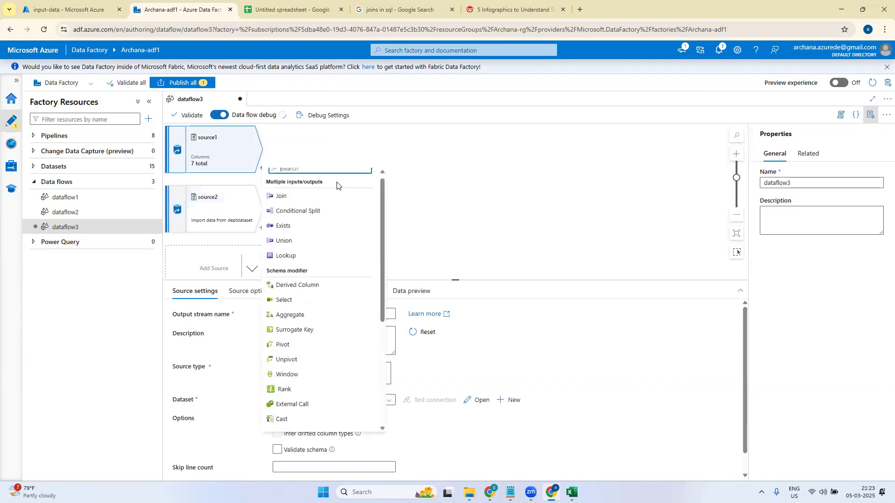
left_click(293, 198)
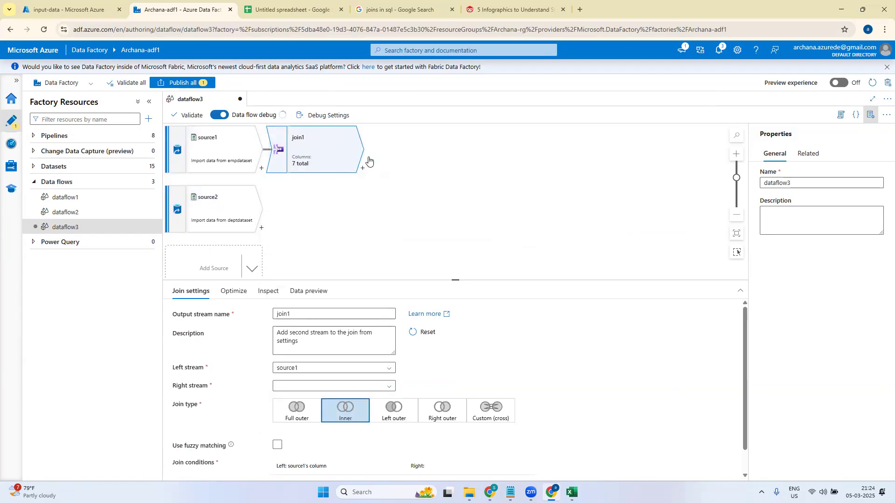
Step: Delete the current join and add a new Join transformation to source1's output
key("Delete")
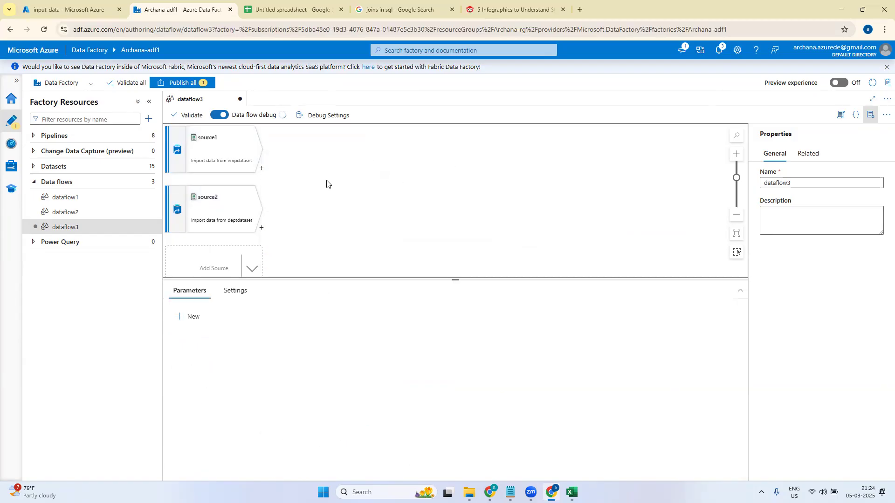
left_click(261, 169)
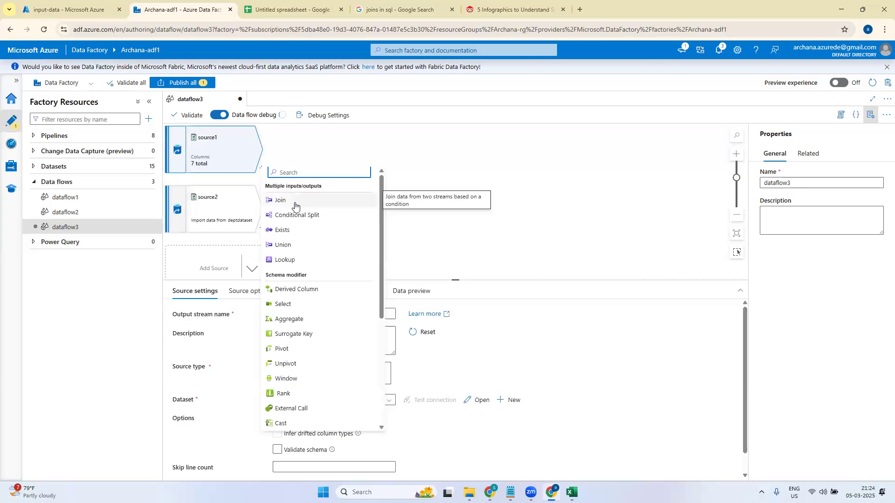
left_click(294, 203)
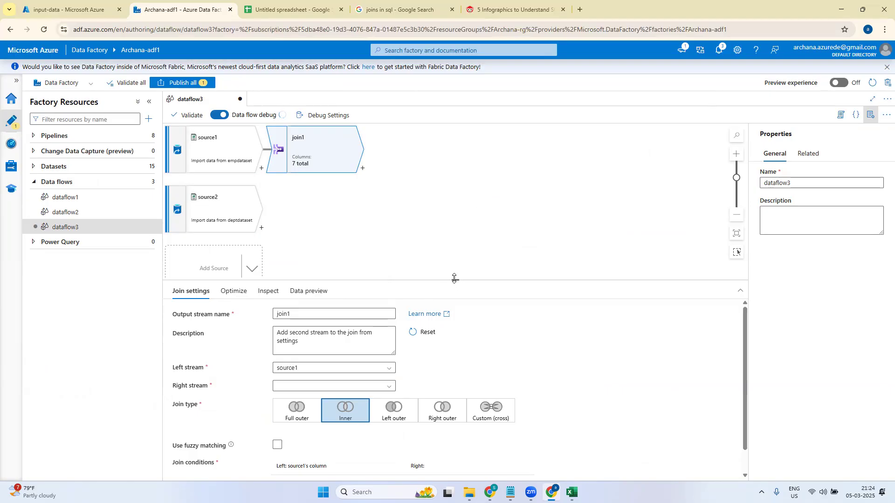
left_click_drag(454, 278, 459, 202)
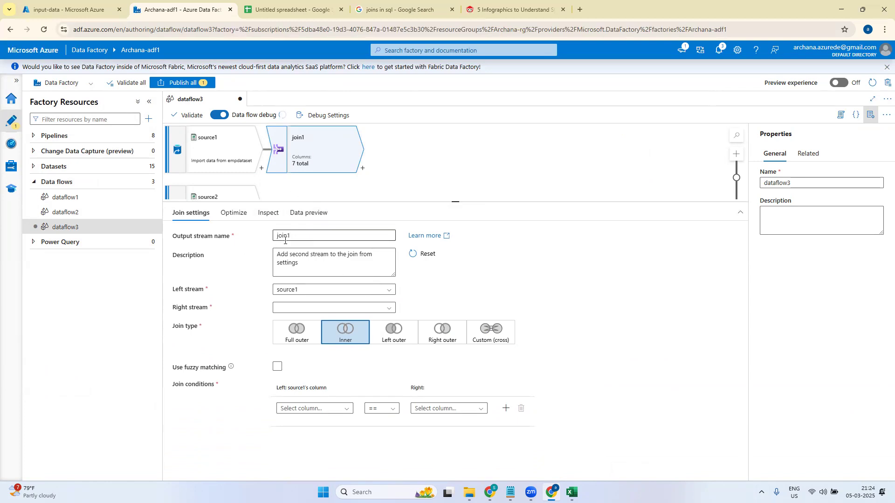
Step: Close the untitled spreadsheet without saving and view the SQL joins Venn diagrams in the DataLemur article
left_click(293, 17)
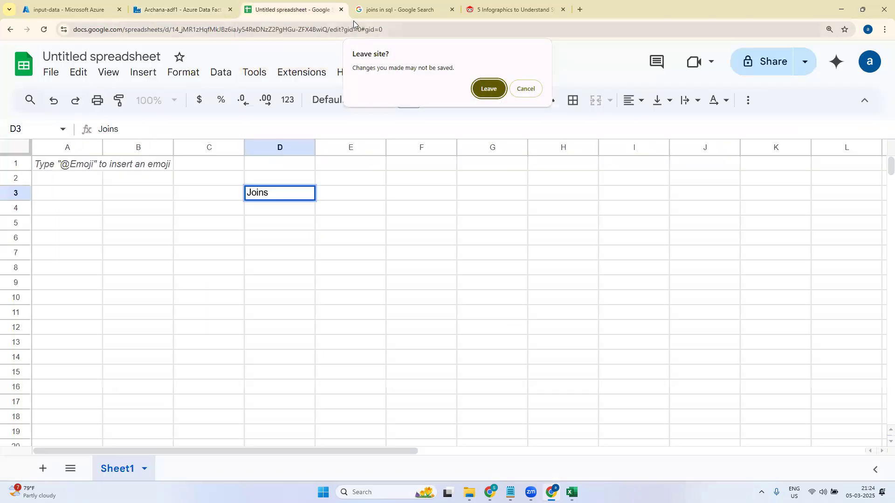
left_click(493, 94)
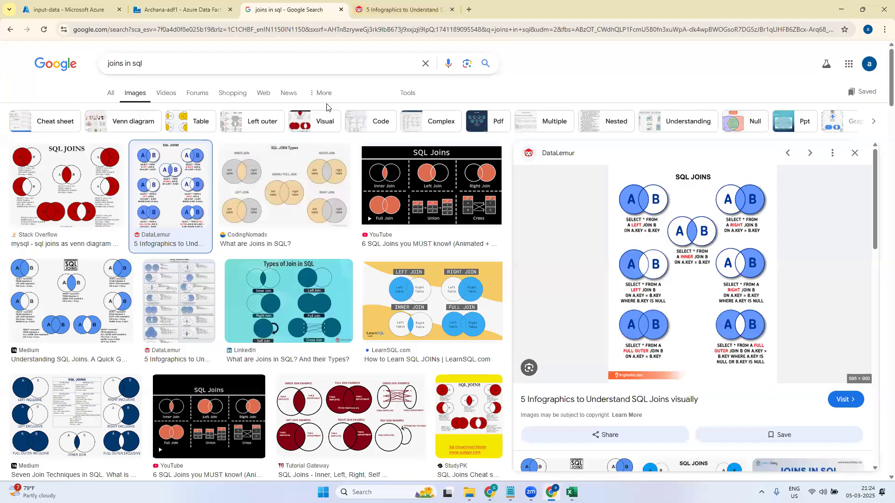
left_click(374, 20)
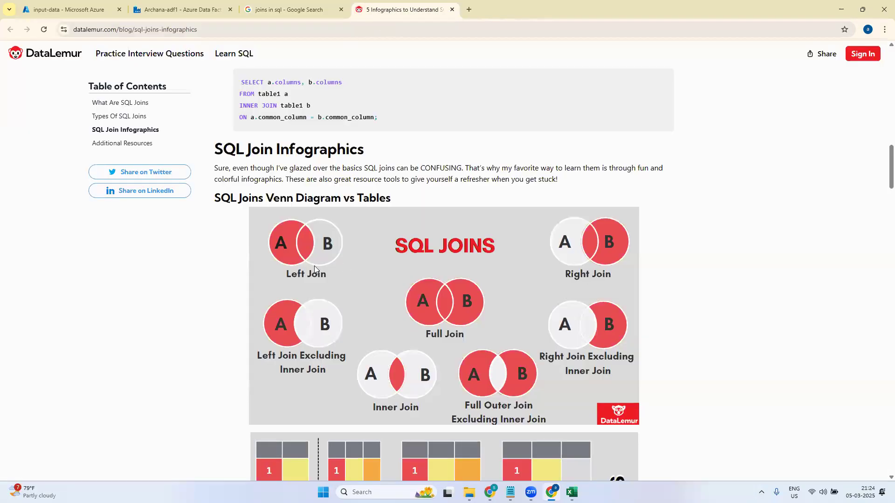
Step: Switch back to Azure Data Factory and set source2 as the join's right stream
left_click(185, 9)
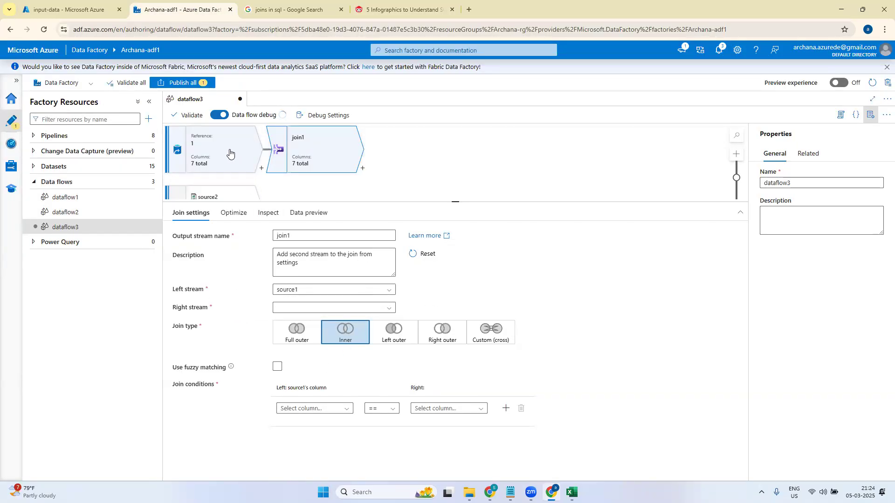
left_click(276, 310)
left_click(300, 325)
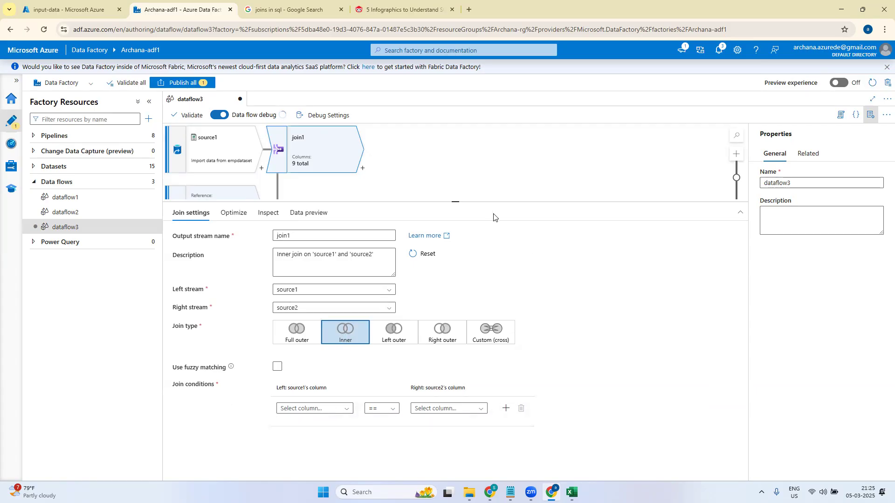
Step: Define the join condition as source1's DepartmentID == source2's DepartmentID
left_click_drag(456, 202, 456, 176)
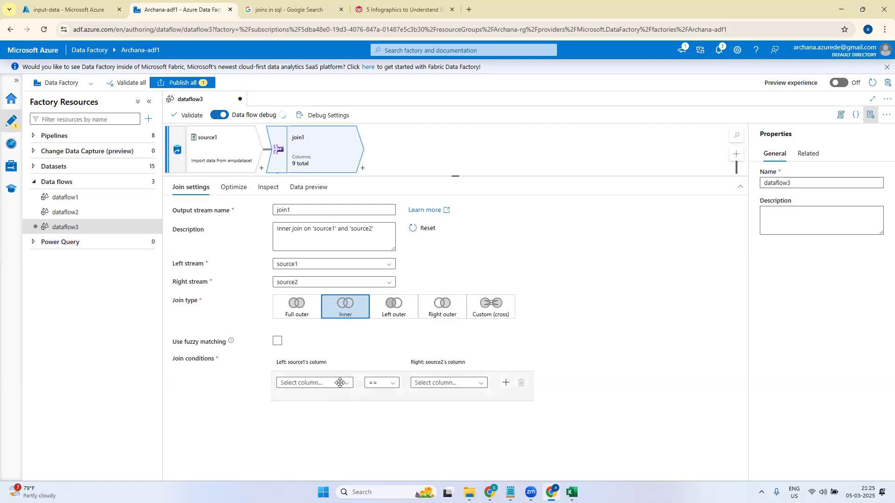
left_click(325, 387)
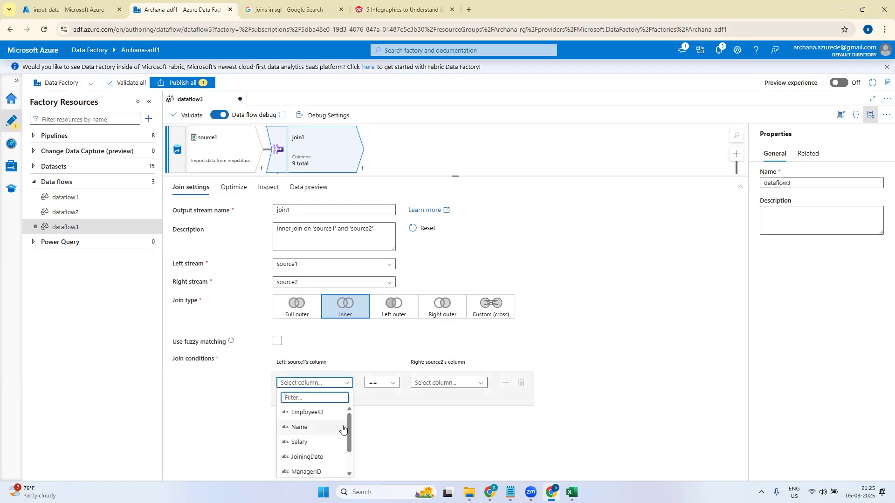
left_click_drag(349, 421, 355, 451)
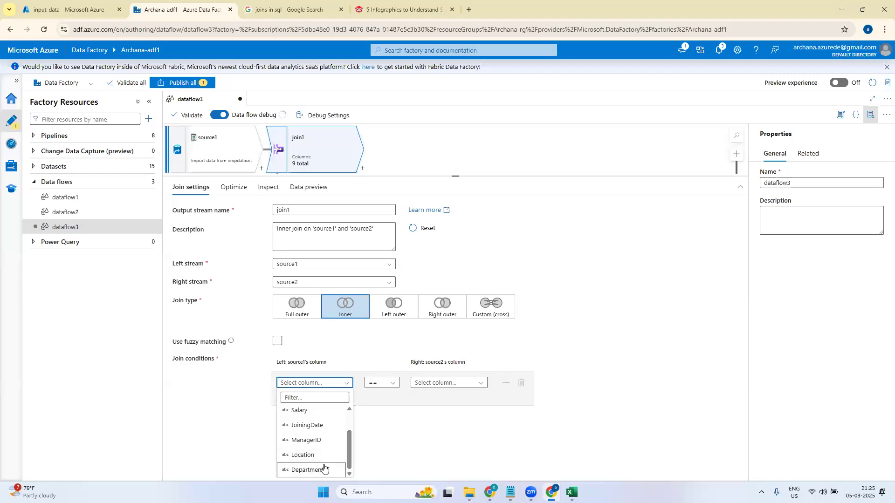
left_click(326, 470)
left_click(454, 385)
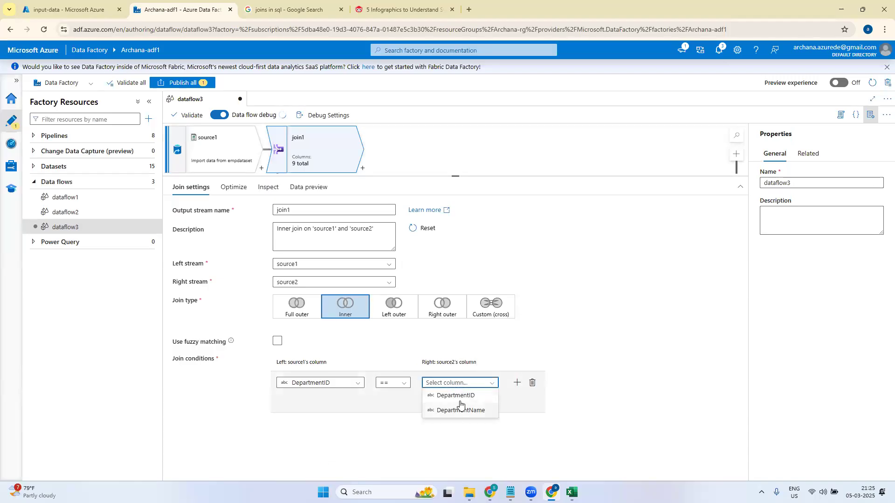
left_click(455, 396)
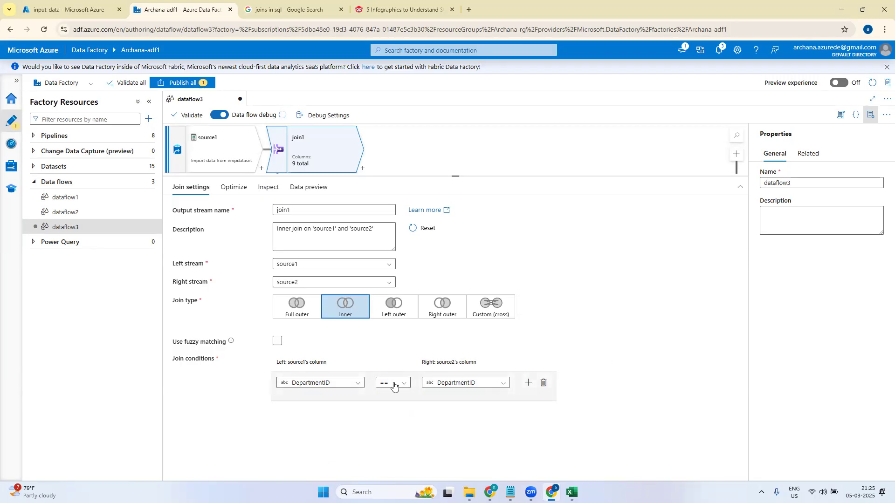
mouse_move(312, 386)
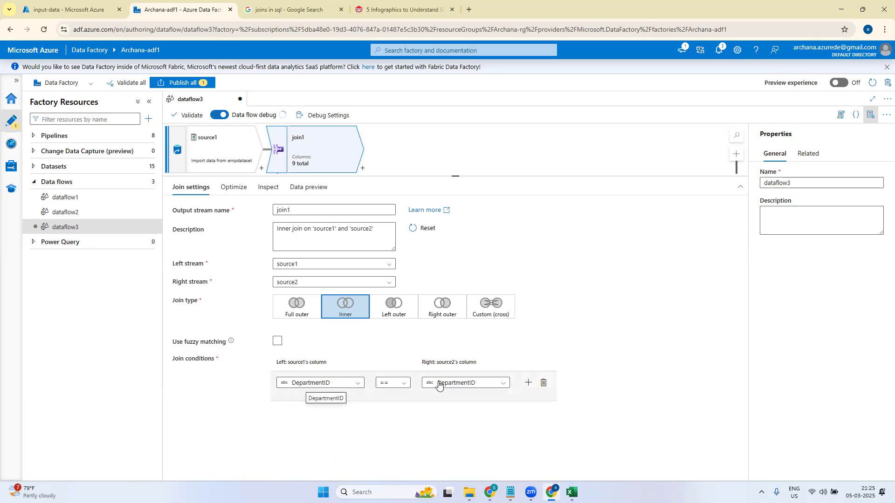
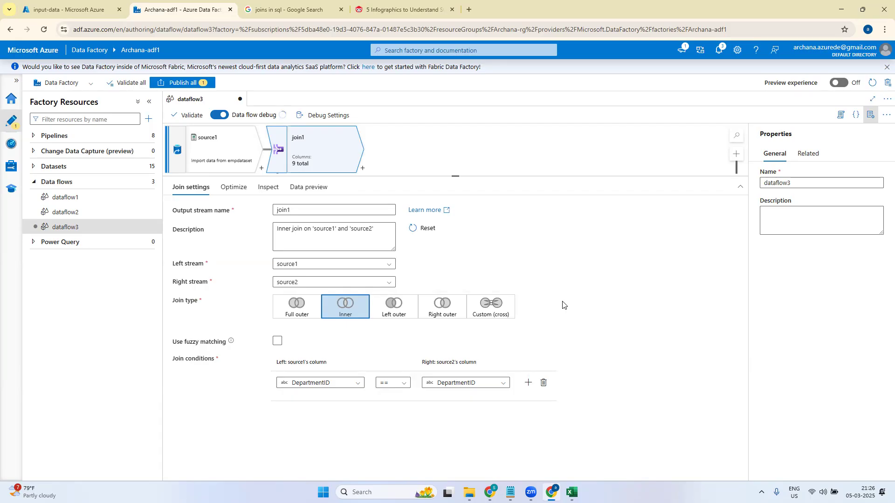
Step: In source1's projection, set the JoiningDate column to type date with format dd-MM-yyyy
left_click_drag(455, 176, 456, 249)
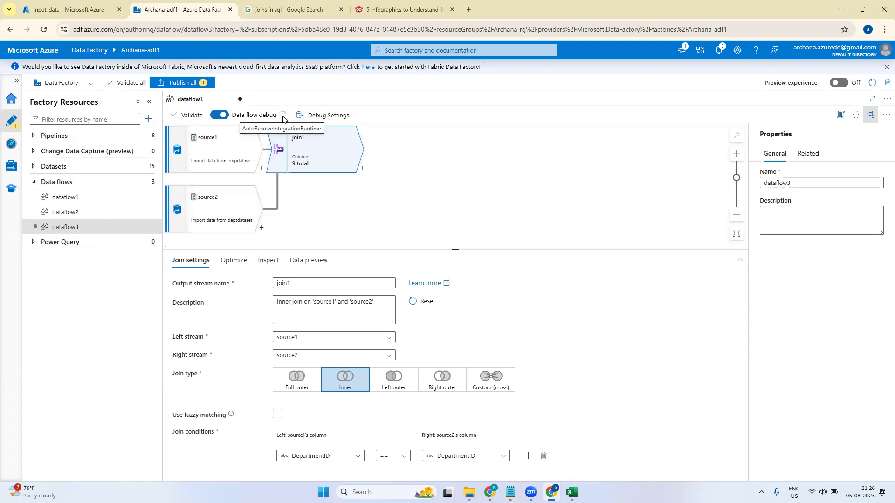
left_click(227, 157)
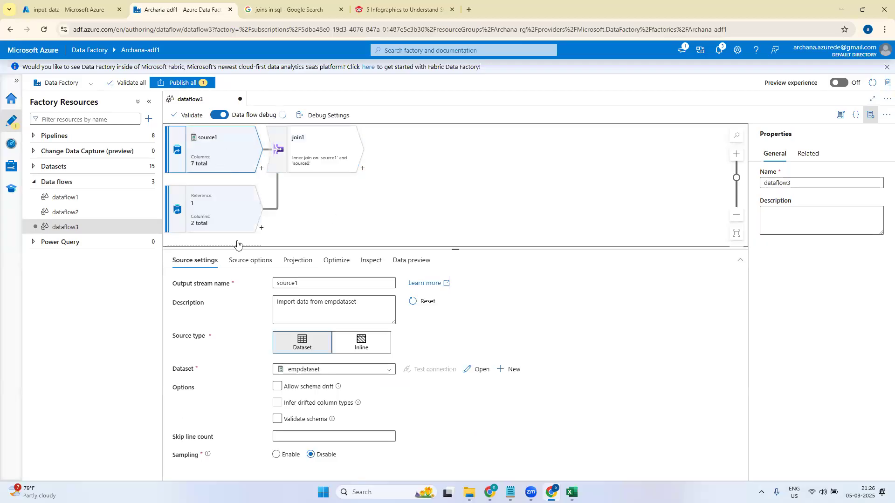
left_click(297, 260)
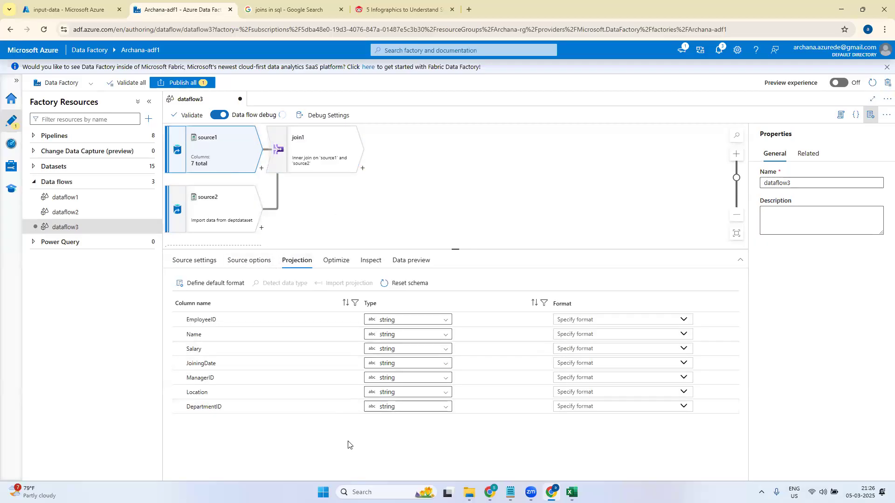
left_click(421, 366)
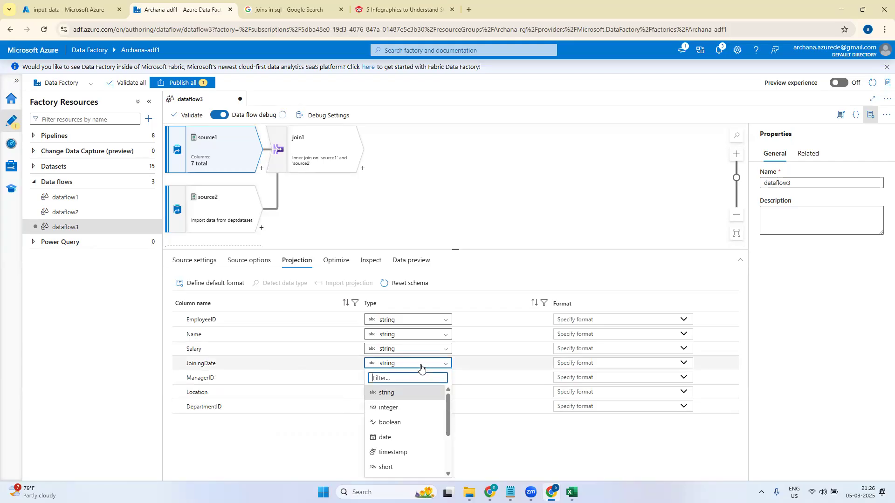
left_click(399, 438)
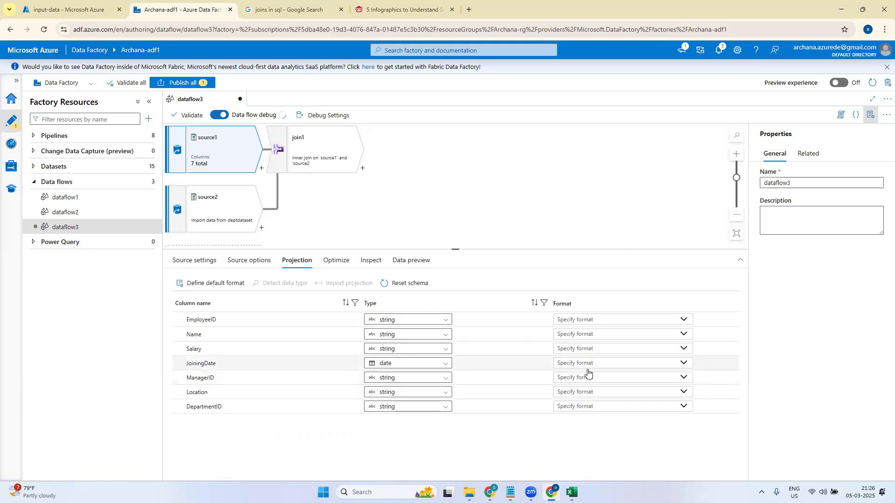
left_click(683, 364)
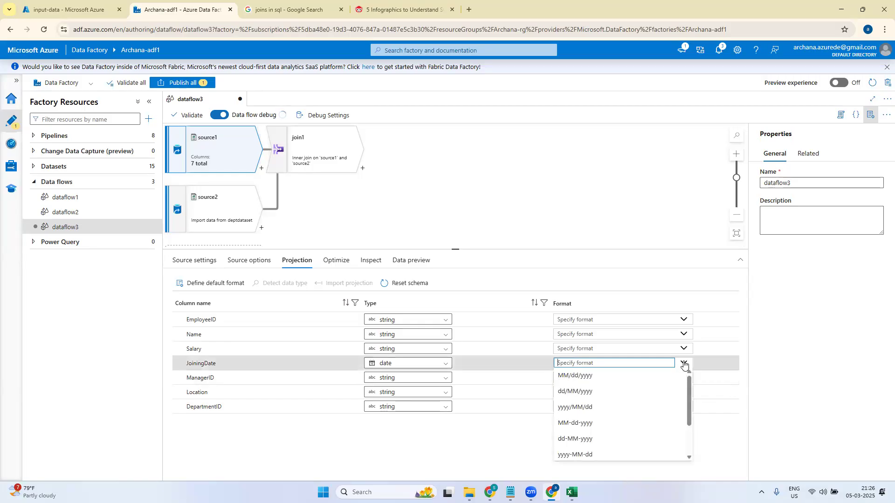
left_click(588, 440)
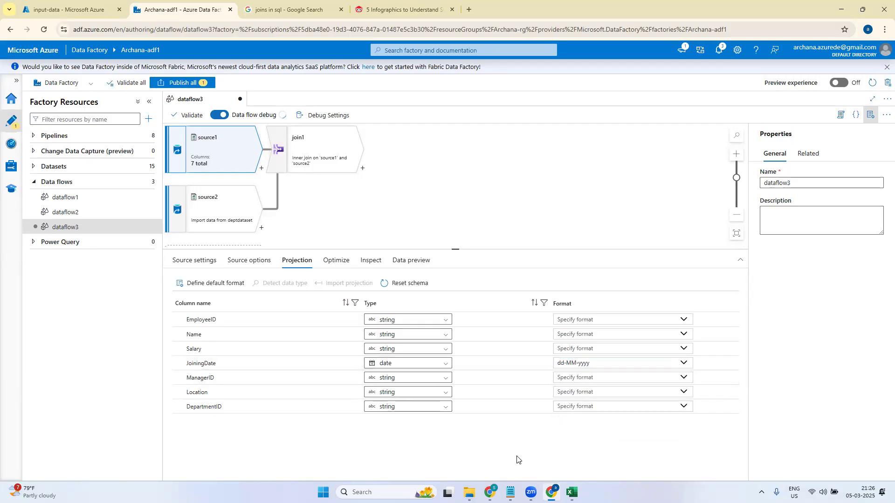
Step: Check source1's data preview, and examine the join's optimization settings and output columns
left_click(416, 262)
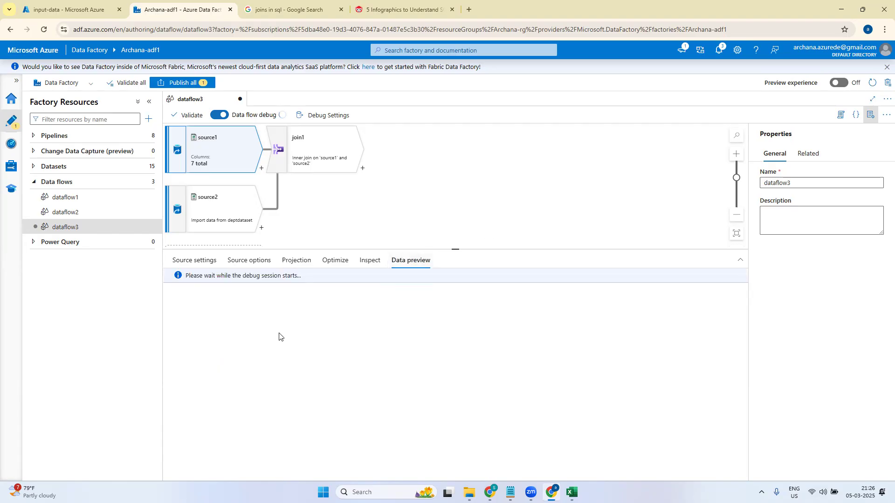
left_click(222, 204)
left_click(209, 168)
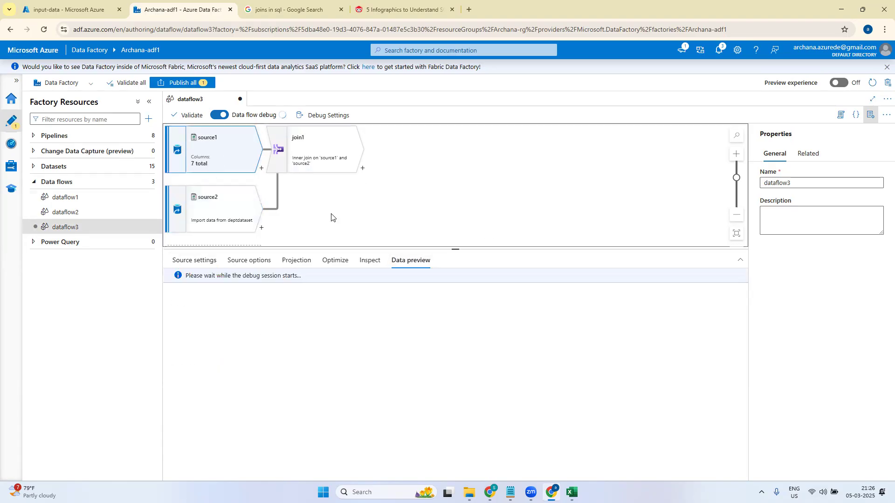
left_click(333, 155)
left_click(235, 260)
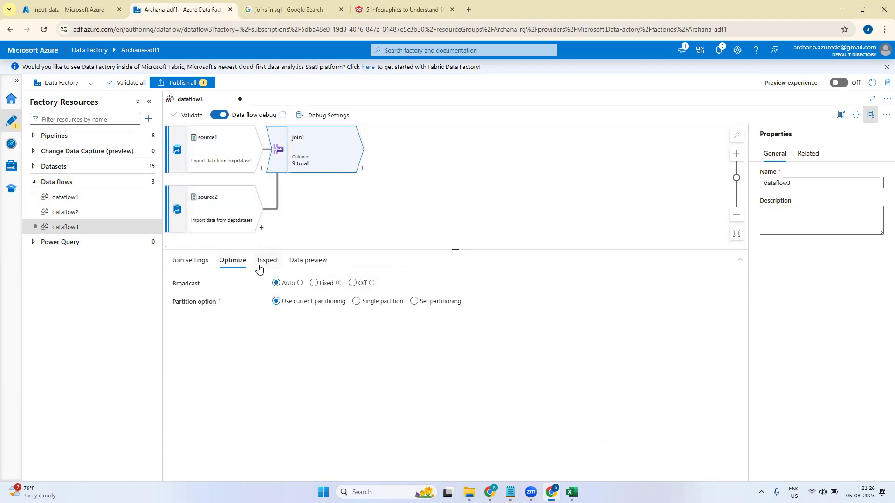
left_click(266, 261)
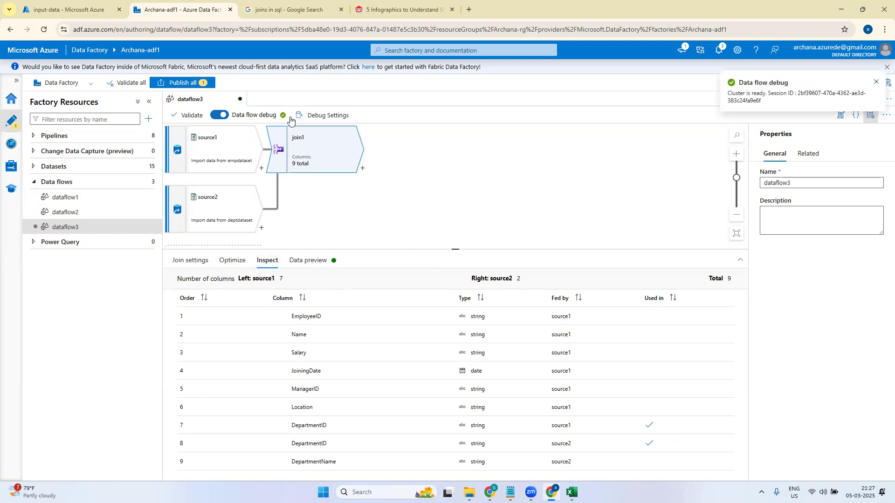
Step: Refresh the data preview of the join's output
left_click(320, 260)
left_click(200, 298)
left_click_drag(462, 250, 465, 164)
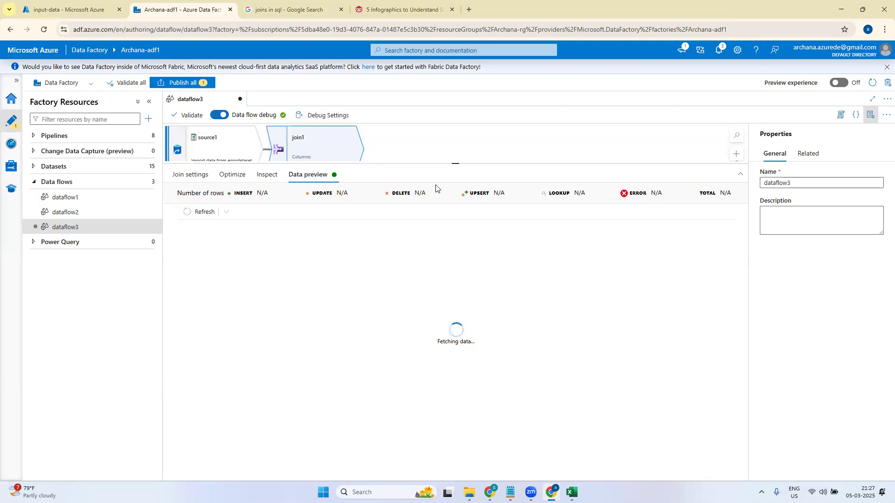
left_click_drag(465, 164, 457, 247)
Step: Review source1's projection and refresh its data preview
left_click(202, 163)
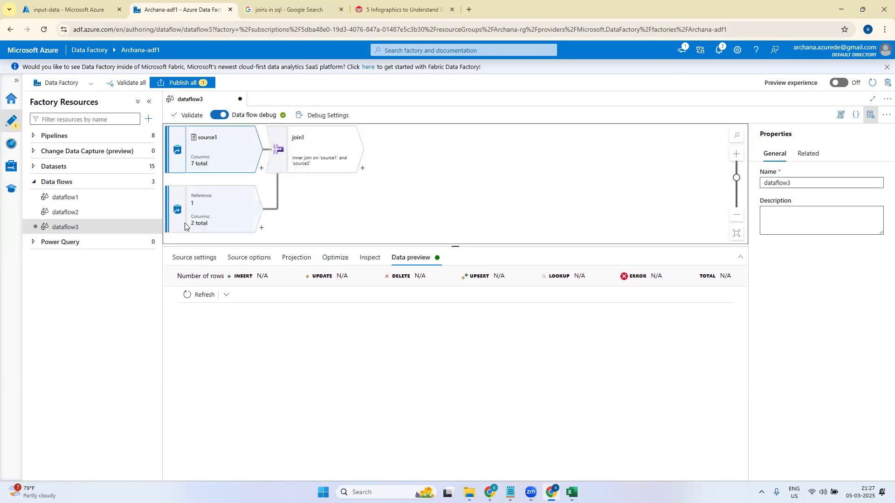
left_click(293, 258)
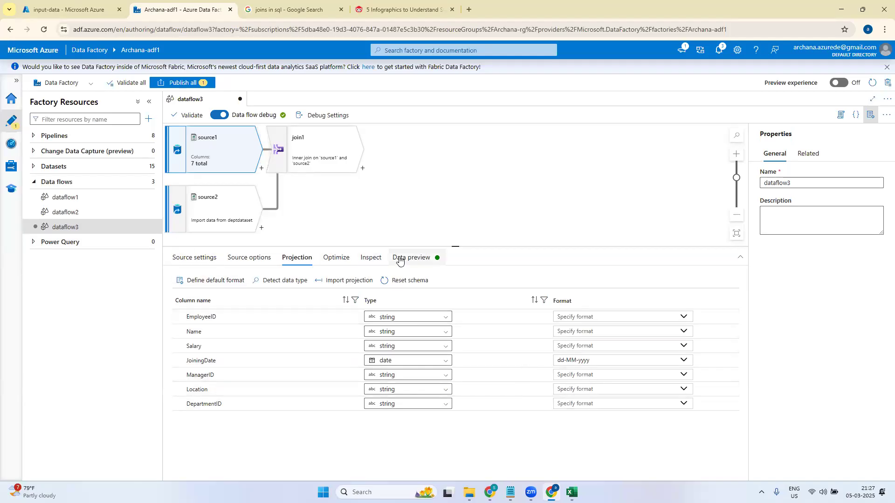
left_click(425, 259)
left_click(200, 295)
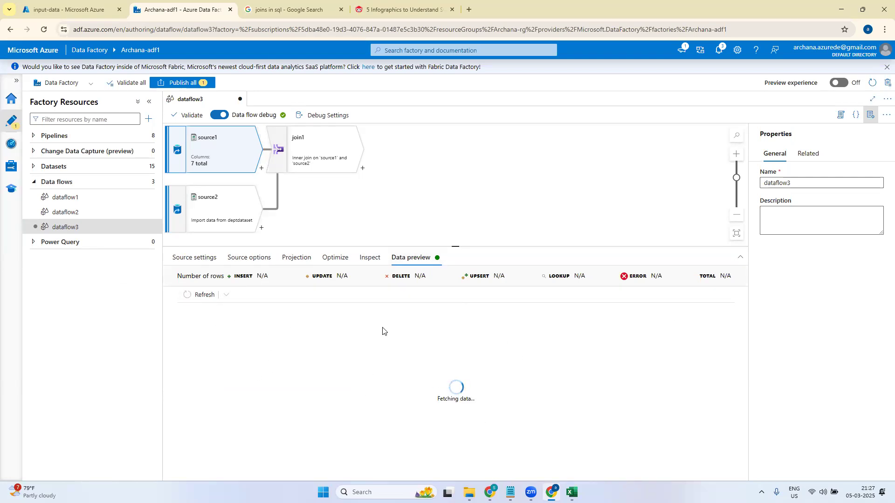
Step: Compare JoiningDate's type and format in source1's projection with its values in the data preview
left_click(295, 258)
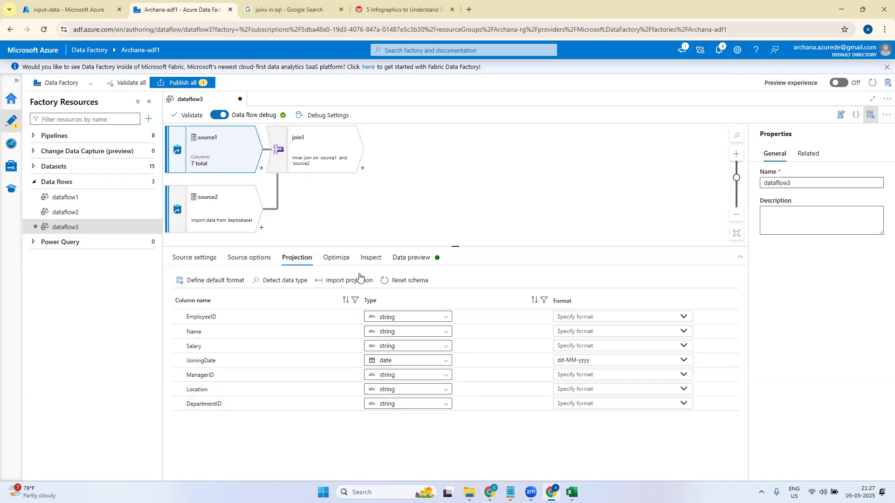
left_click(395, 259)
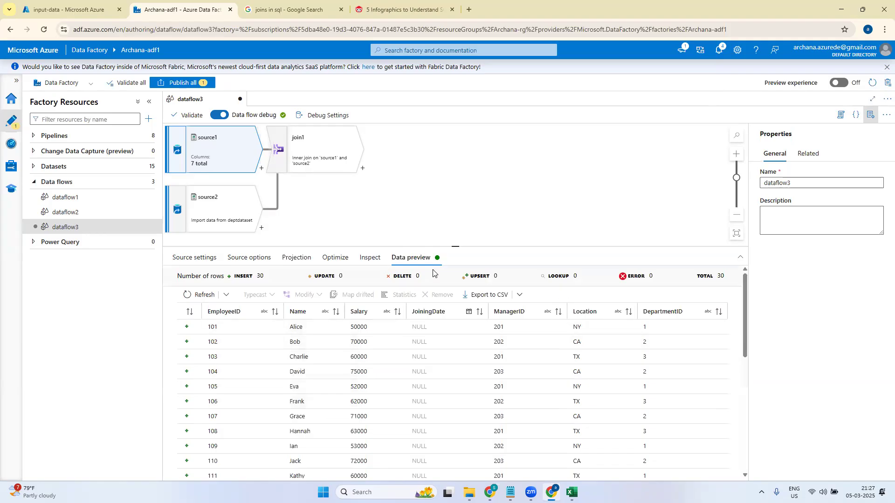
left_click(298, 257)
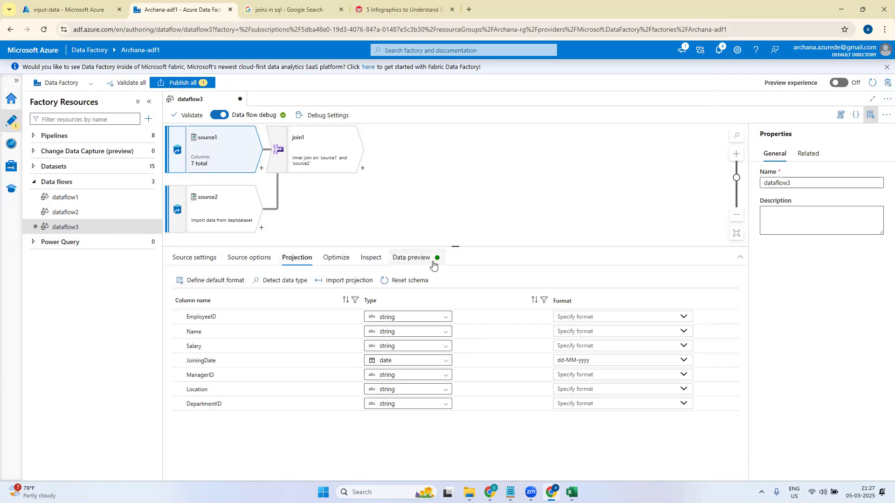
left_click(407, 259)
left_click(297, 258)
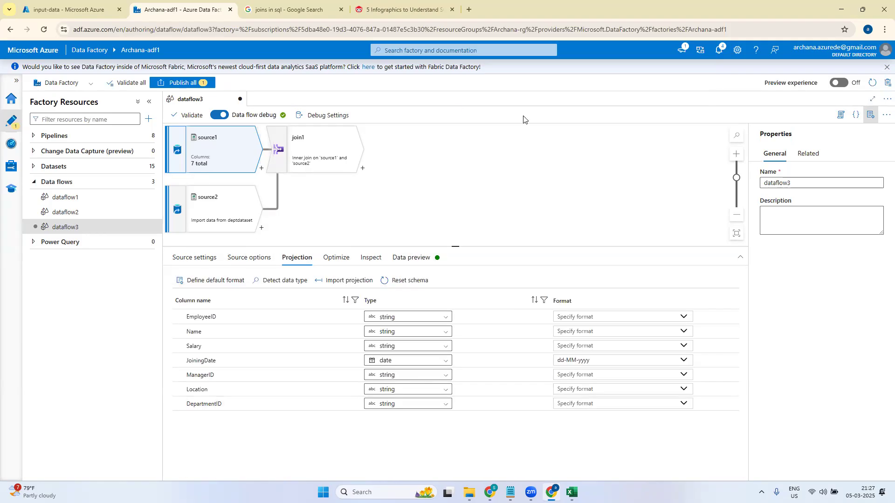
Step: Preview employee_data1.csv in the Azure portal's input-data container to check its JoiningDate values, and return to the data flow
left_click(75, 9)
left_click(184, 226)
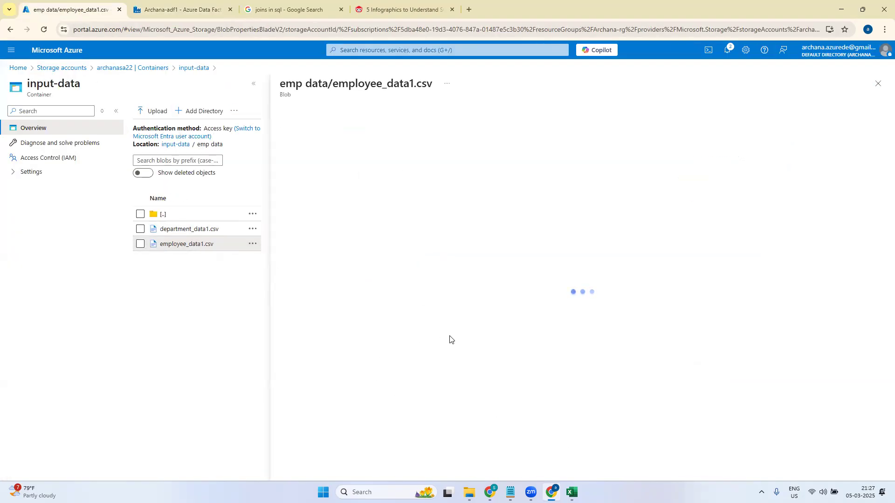
left_click(364, 134)
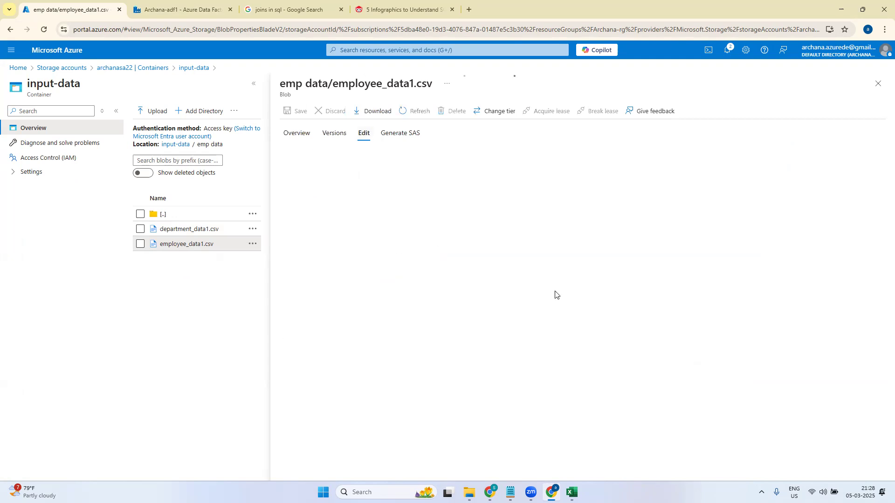
left_click(379, 433)
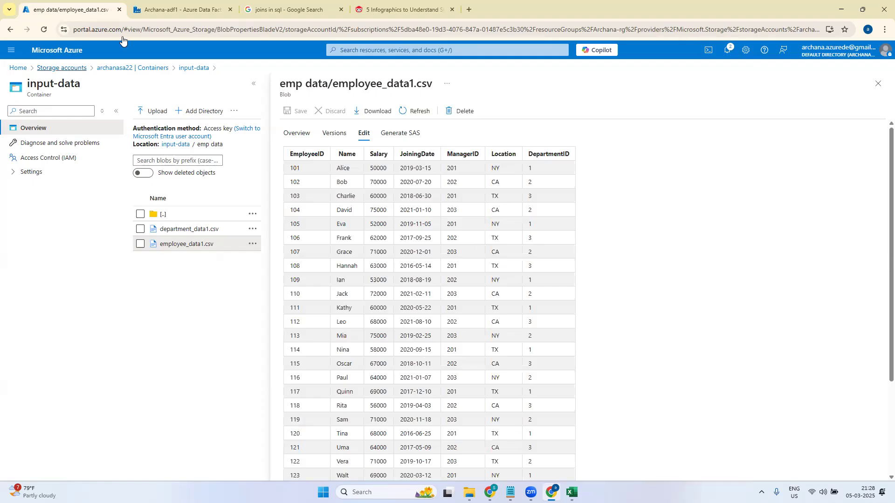
left_click(185, 4)
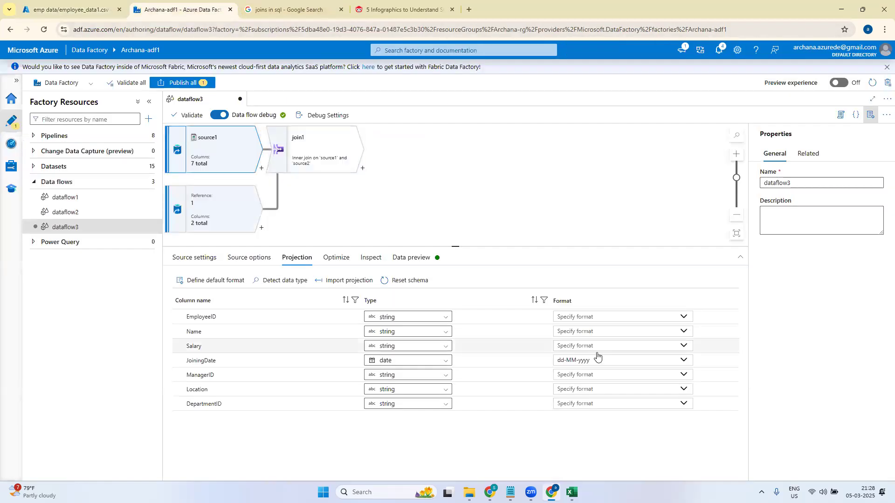
Step: Set JoiningDate's format to yyyy-MM-dd in source1's projection
left_click(684, 360)
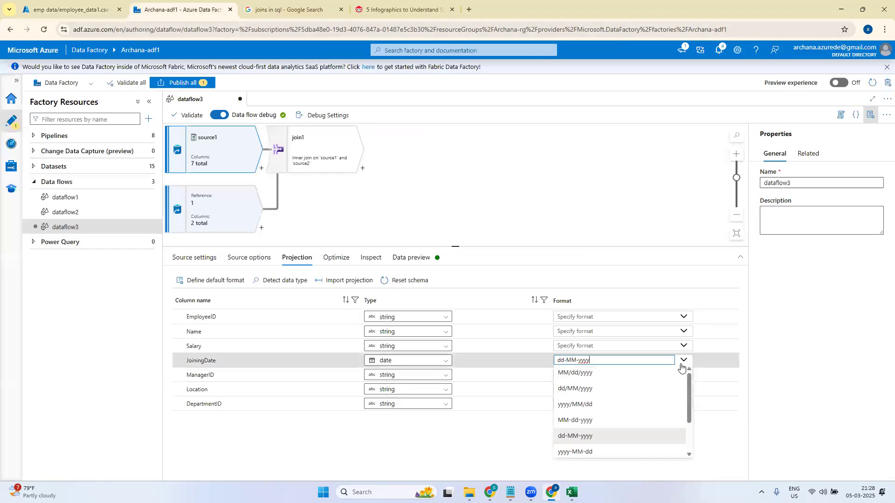
left_click(662, 451)
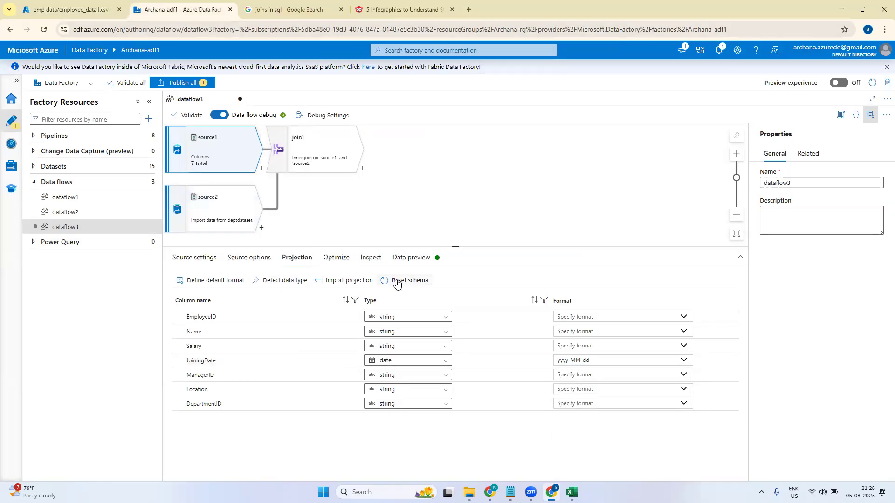
Step: Import source1's projection from the dataset, and assign the yyyy-MM-dd format to JoiningDate
left_click(332, 281)
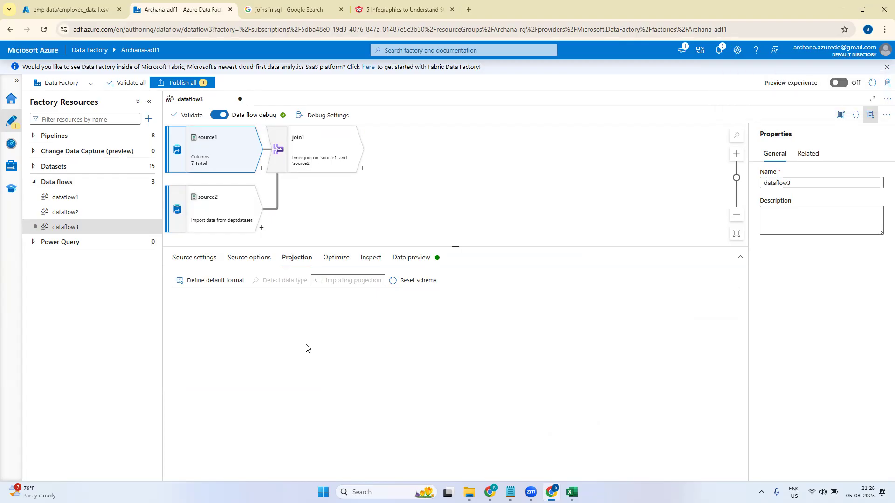
left_click(416, 262)
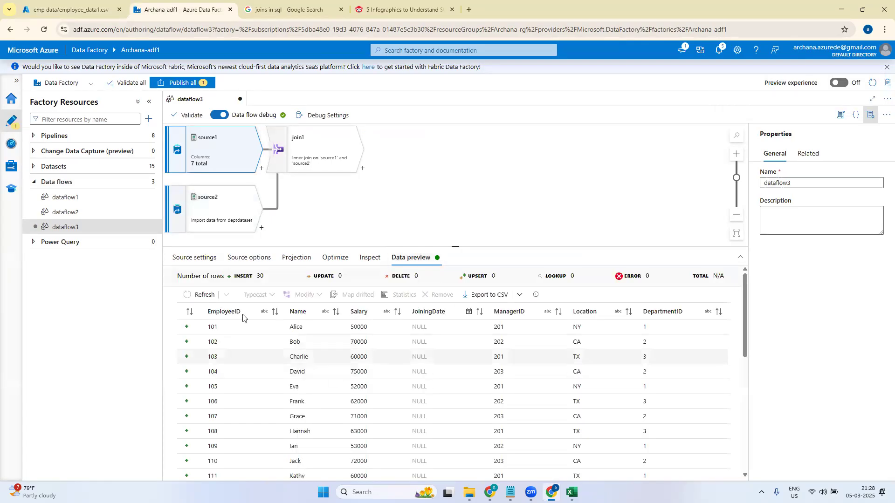
left_click(296, 257)
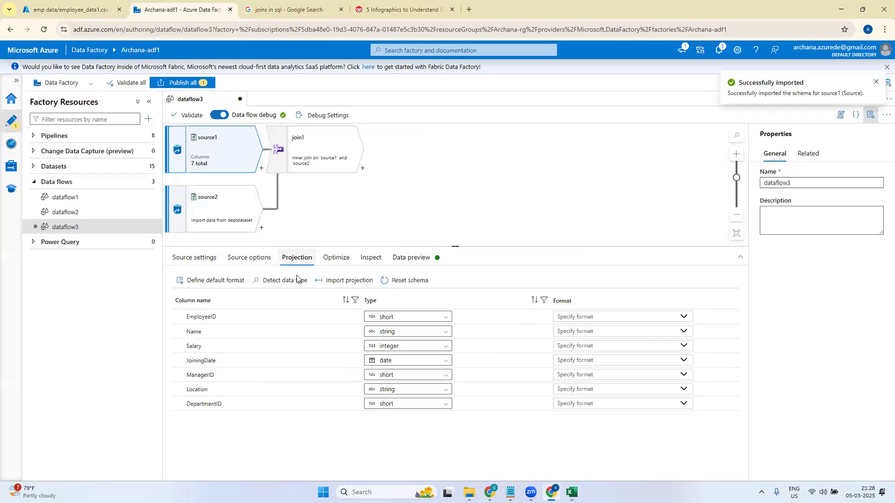
left_click(684, 362)
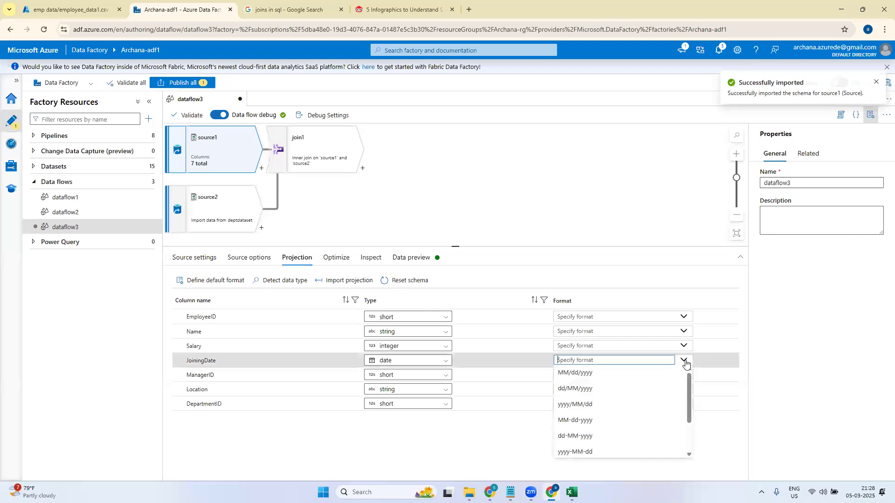
left_click(588, 452)
Step: Refresh source1's data preview and review the employee rows from first to last, including their JoiningDate and DepartmentID values
left_click(409, 258)
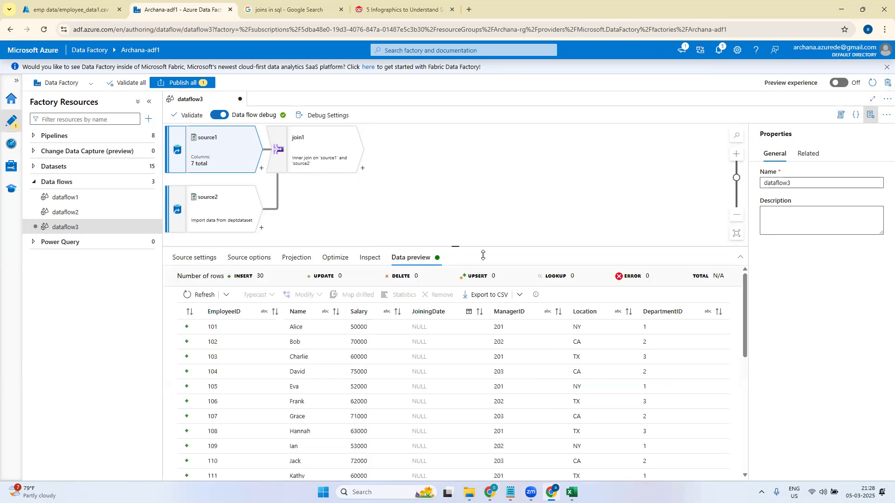
left_click(203, 295)
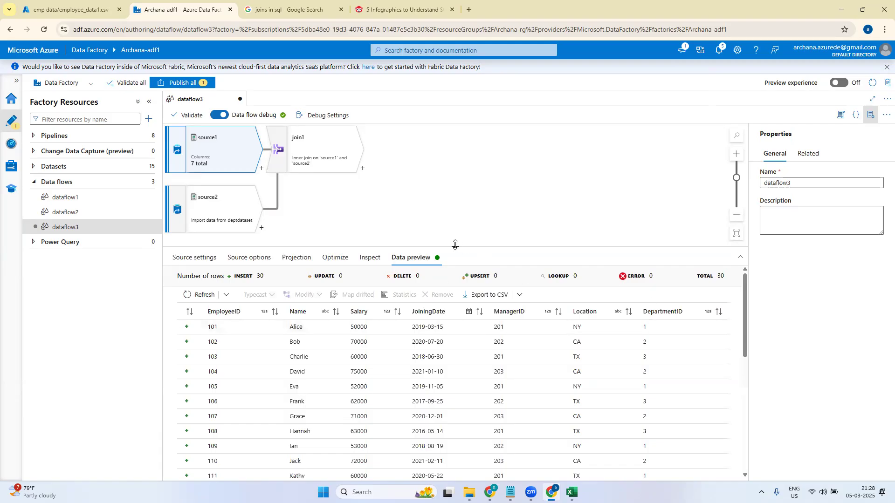
left_click_drag(455, 245, 456, 151)
left_click_drag(746, 267, 759, 435)
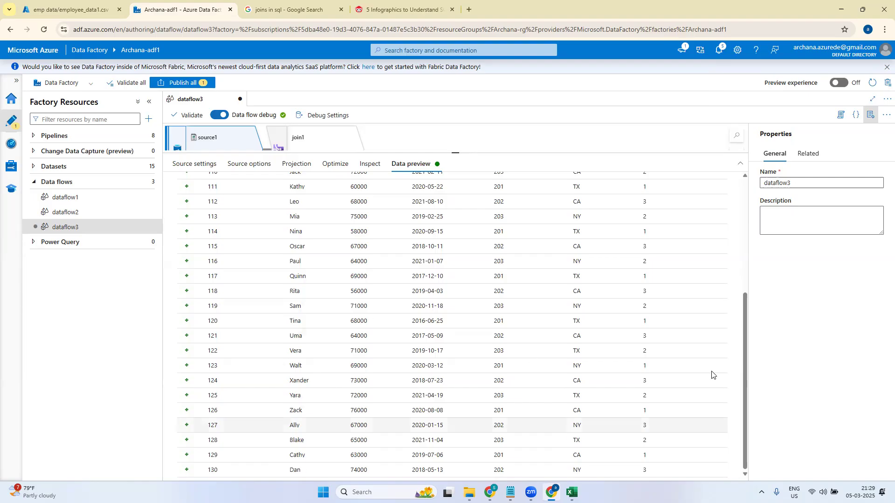
left_click_drag(745, 425, 734, 272)
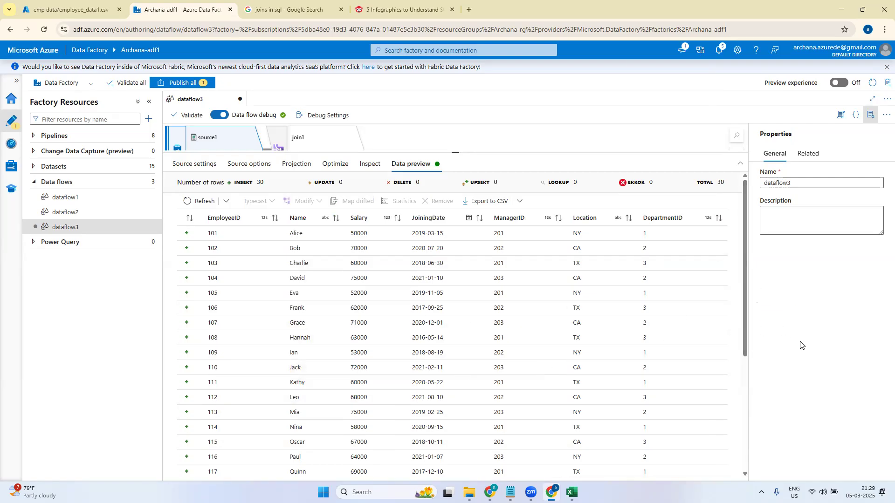
left_click_drag(745, 349, 716, 465)
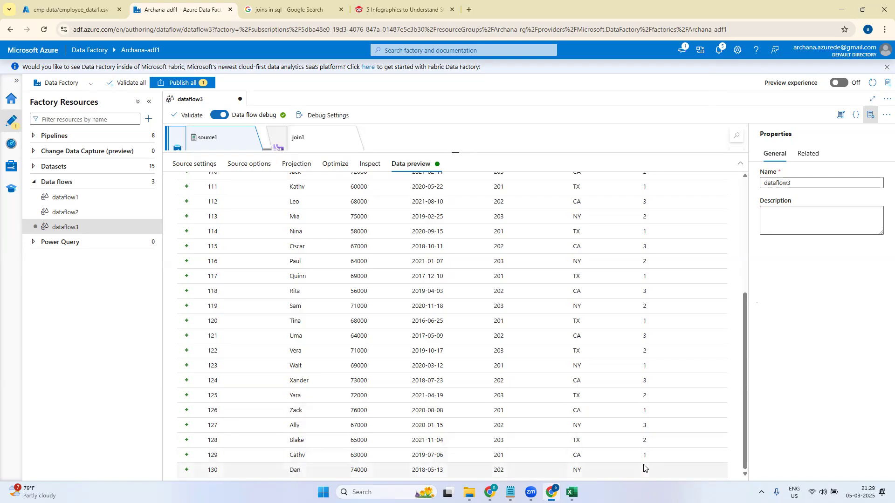
left_click_drag(743, 447, 750, 278)
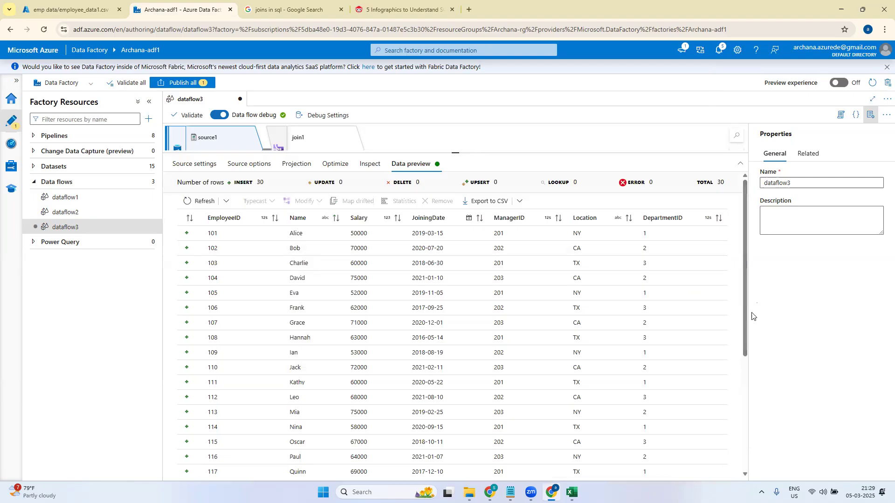
Step: Open join1's data preview and examine the upstream errors that invalidate its transformation stream
left_click(313, 142)
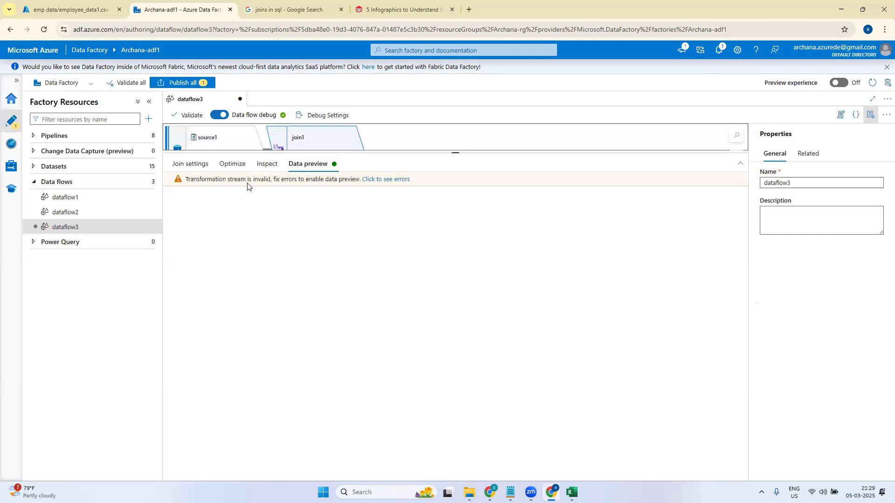
left_click_drag(456, 151, 454, 259)
left_click(385, 286)
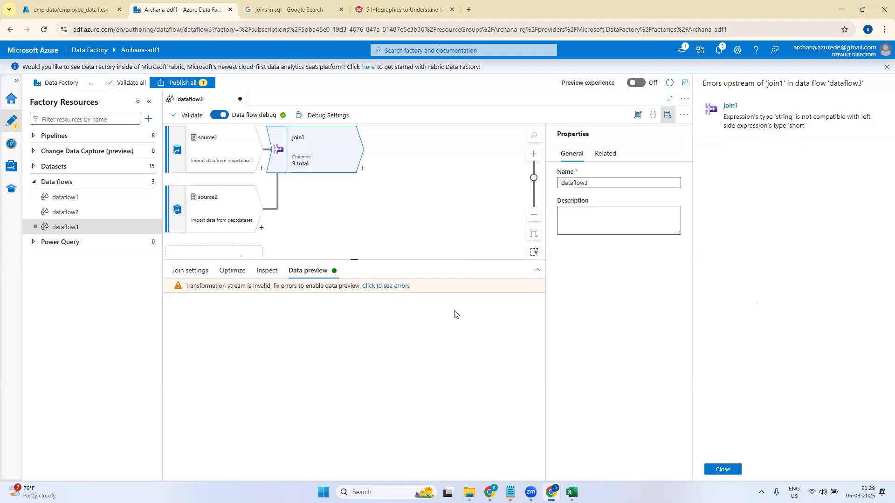
left_click(723, 470)
Step: Set DepartmentID's type to integer in source1's projection
left_click(173, 157)
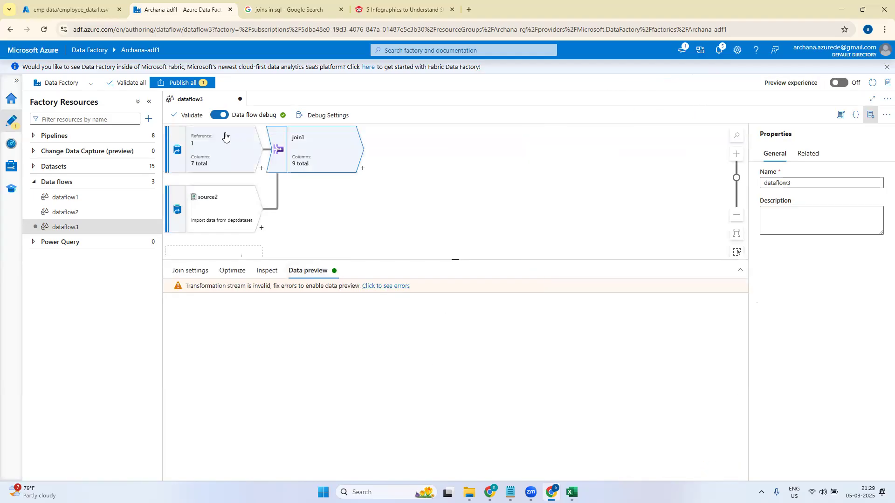
left_click(296, 270)
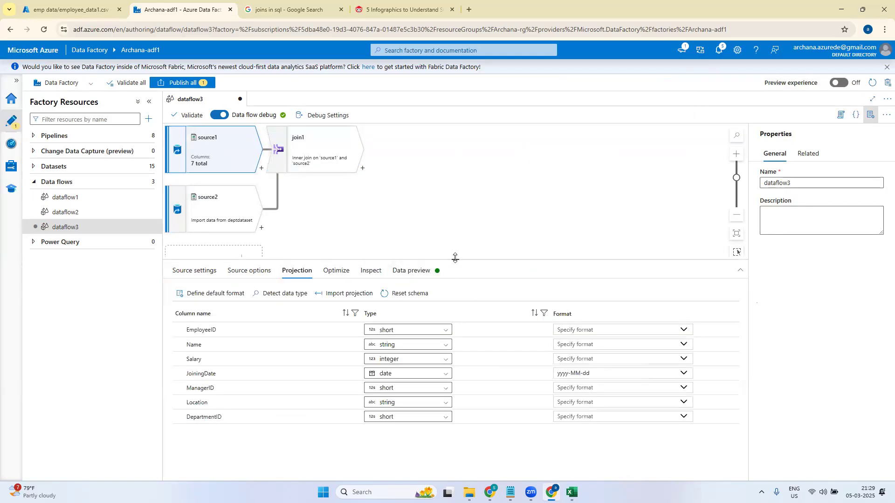
left_click_drag(456, 259, 455, 193)
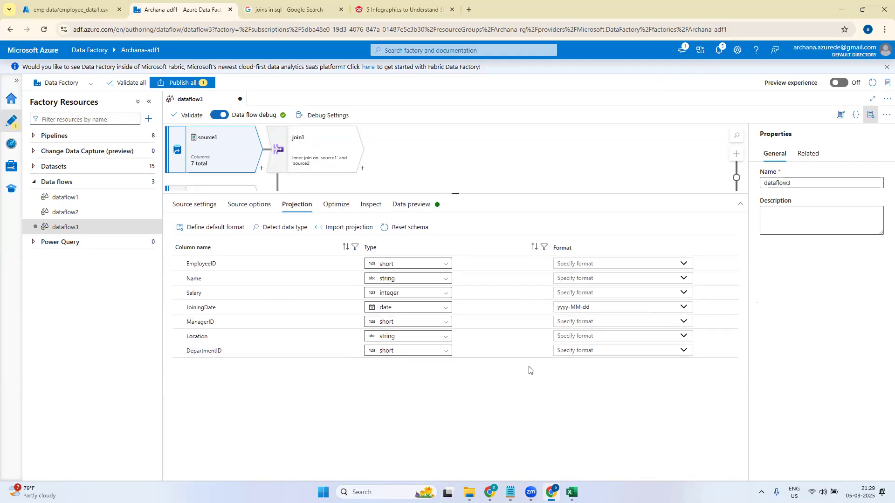
left_click(421, 353)
left_click(404, 396)
Step: Set DepartmentID's type to integer in source2's projection
left_click(236, 189)
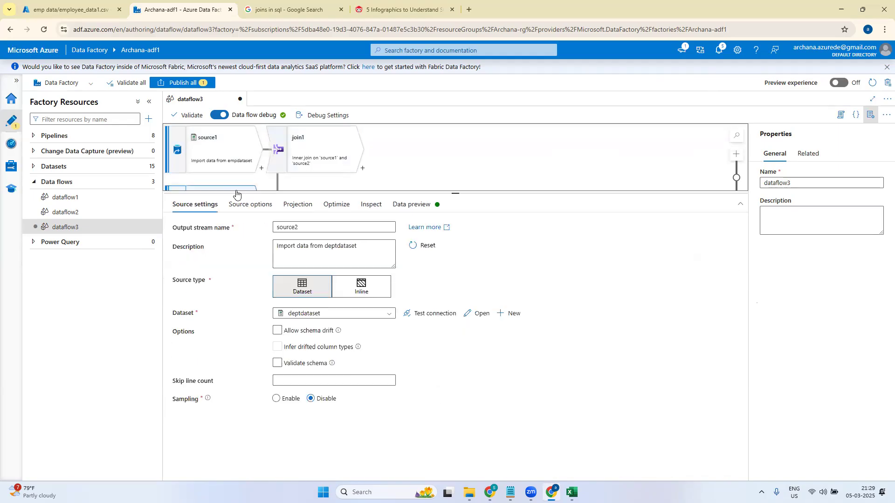
left_click(296, 204)
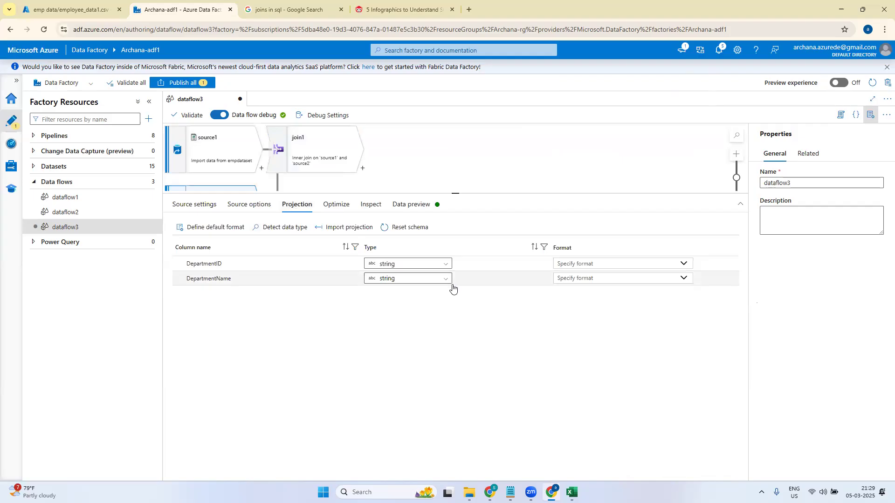
left_click(395, 267)
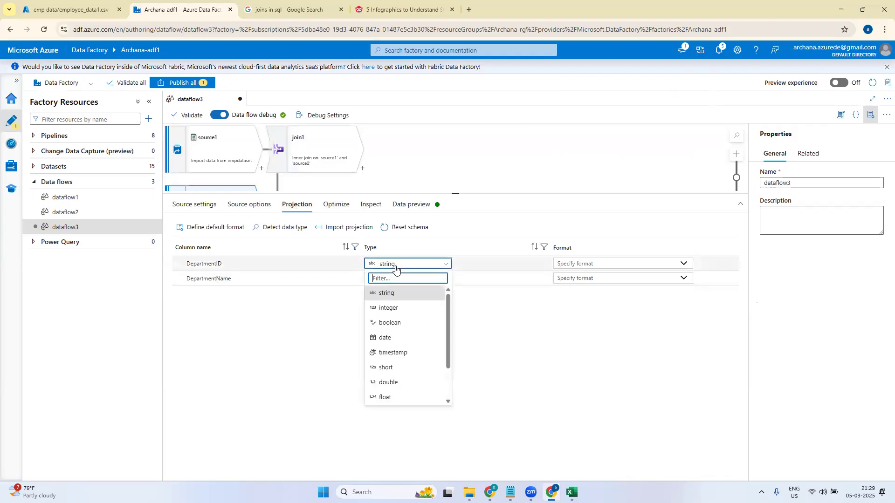
left_click(390, 308)
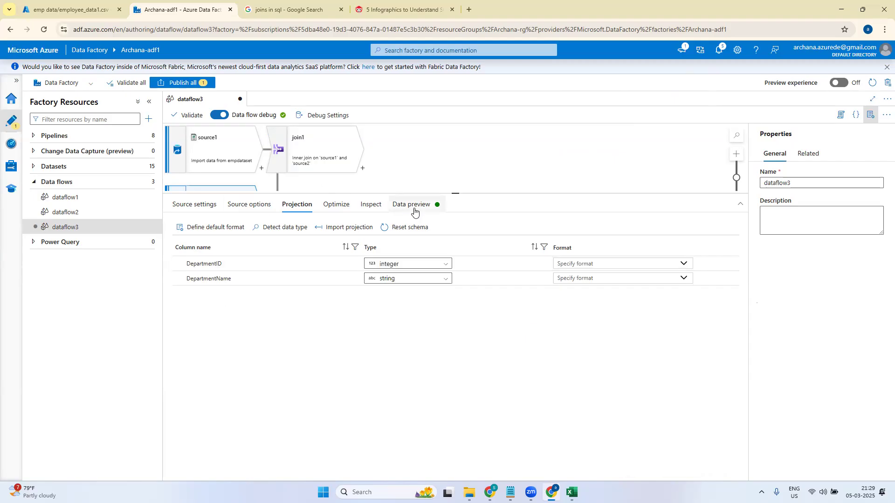
Step: Refresh join1's data preview and examine the joined employee and department columns
left_click(333, 143)
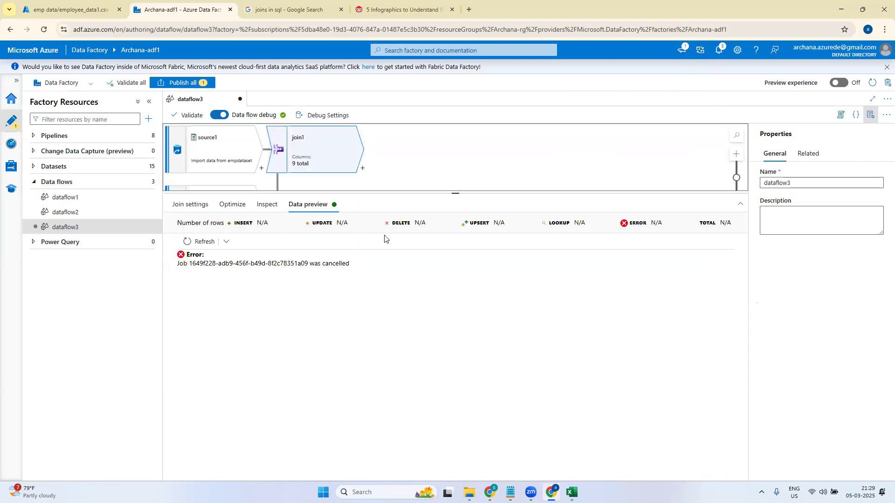
left_click(201, 241)
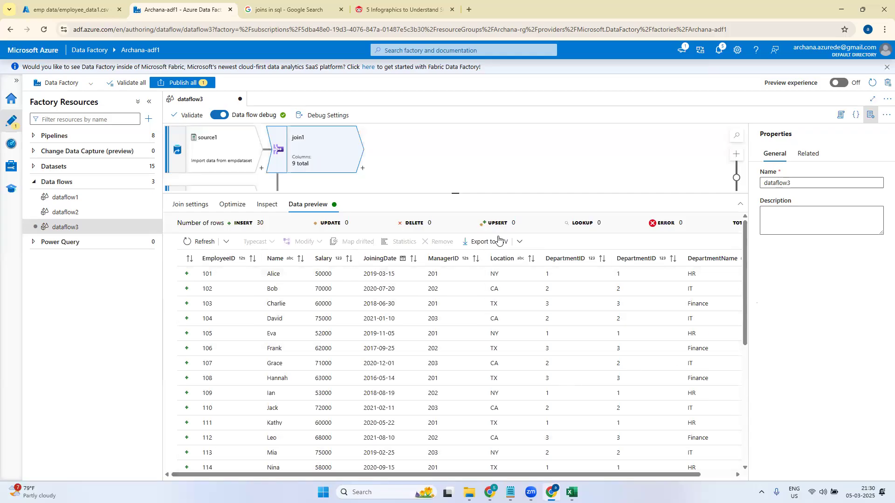
left_click_drag(455, 193, 455, 125)
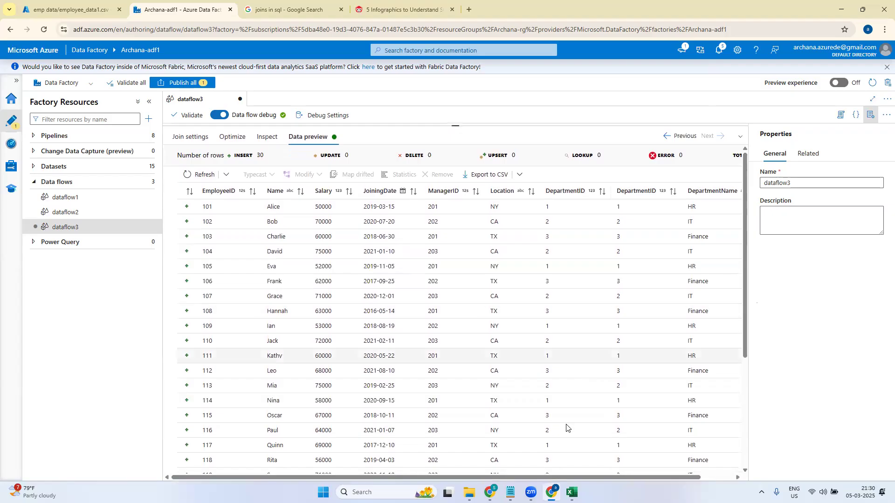
mouse_move(638, 479)
left_mouse_down()
mouse_move(713, 467)
mouse_move(464, 383)
left_mouse_up()
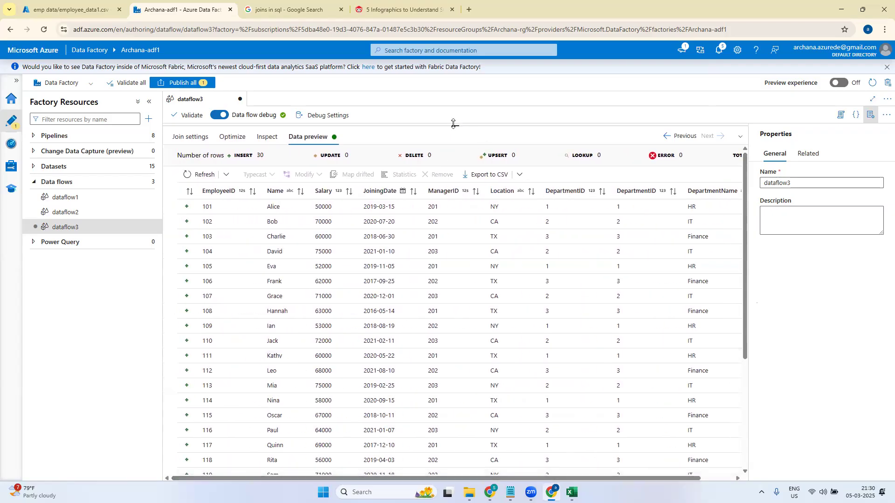
Step: Compare DepartmentID's data type in the projections of source1 and source2
left_click_drag(453, 123, 455, 309)
left_click(209, 149)
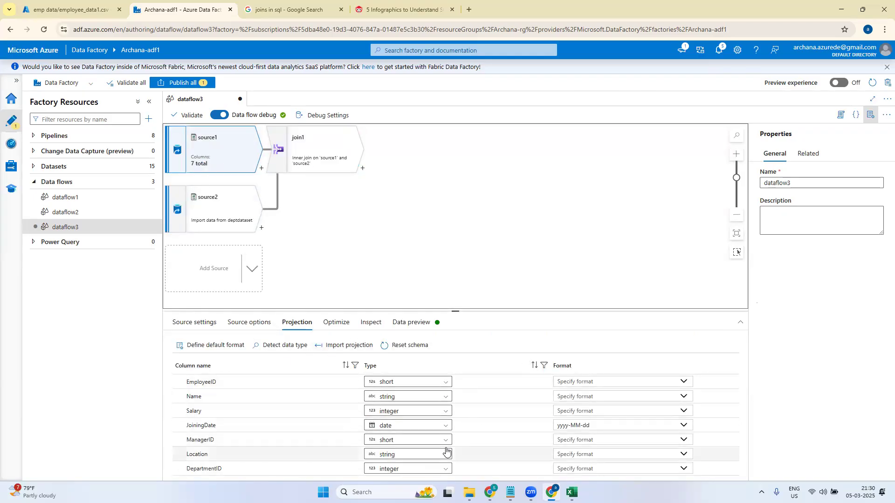
left_click_drag(456, 313, 455, 241)
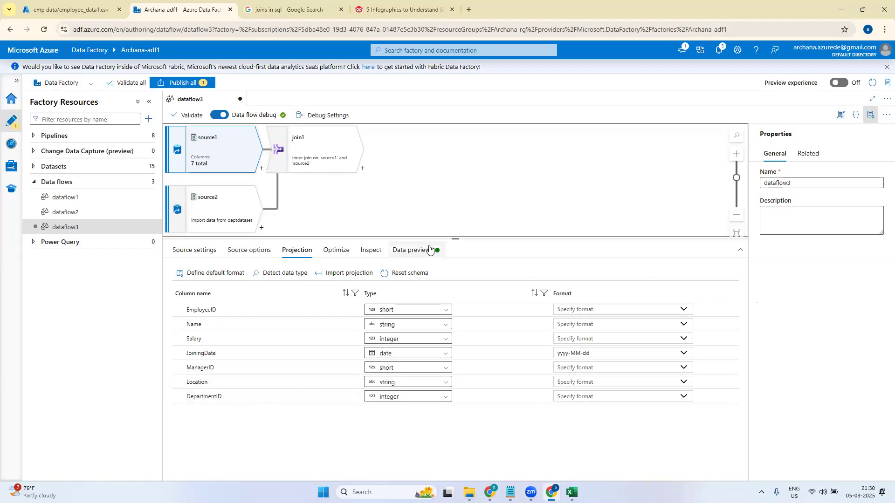
left_click(238, 215)
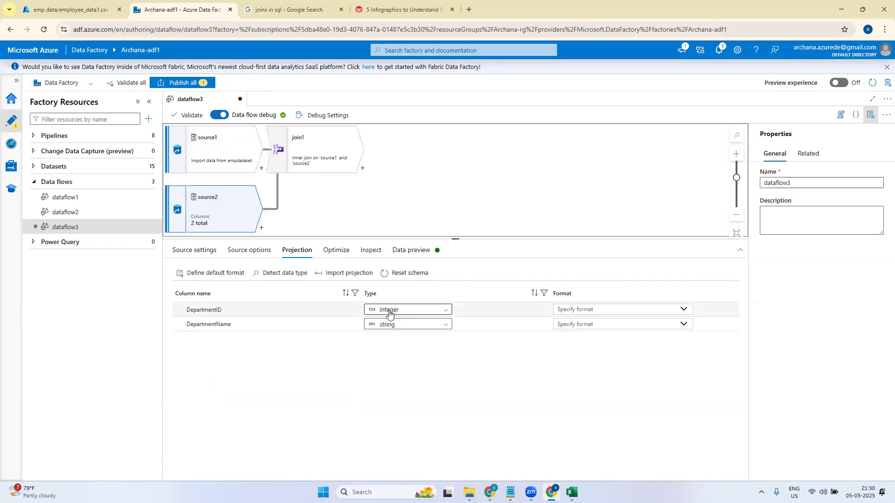
Step: Review join1's settings, including its streams, join type and DepartmentID join condition
left_click(319, 155)
left_click(190, 250)
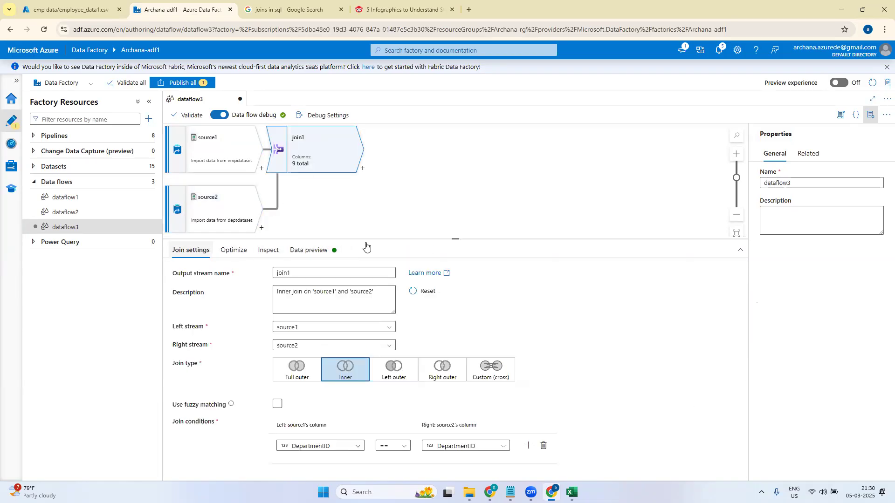
left_click_drag(455, 239, 452, 160)
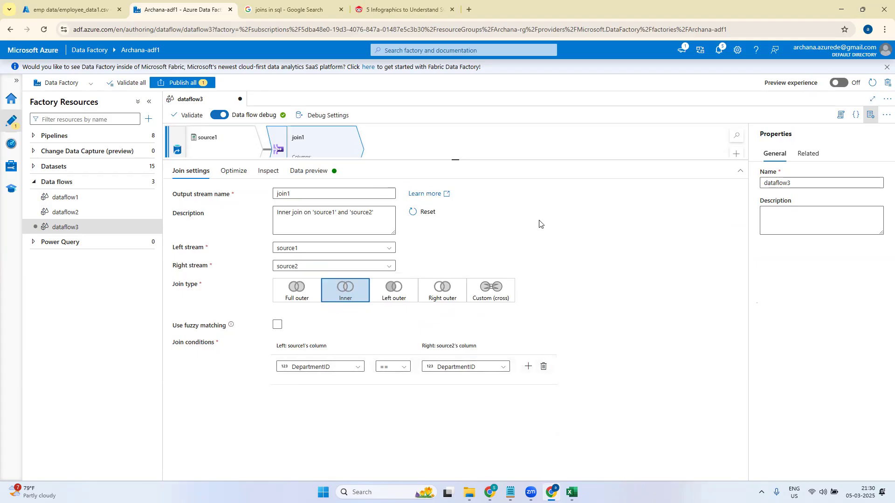
Step: In the Azure portal, append employee 131 to employee_data1.csv with salary 75000, joining date 2018-05-13, manager 203, location NY, department 4, and save
left_click(71, 10)
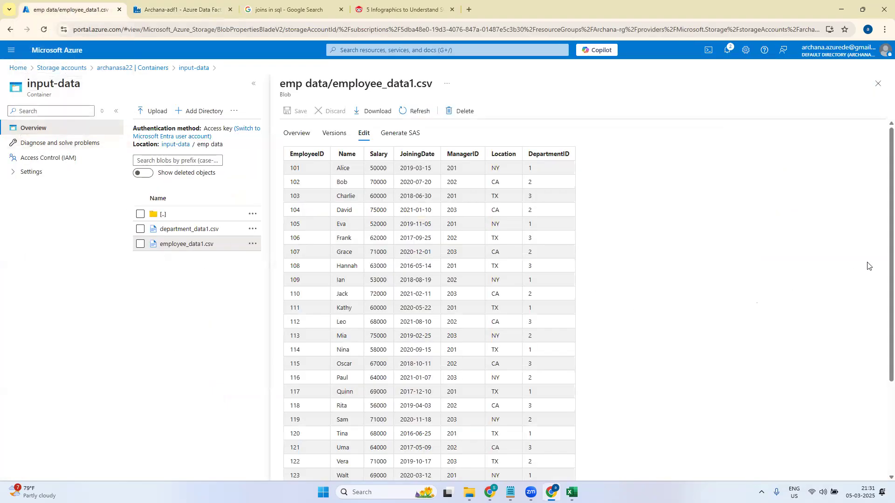
scroll(879, 327, "down", 3)
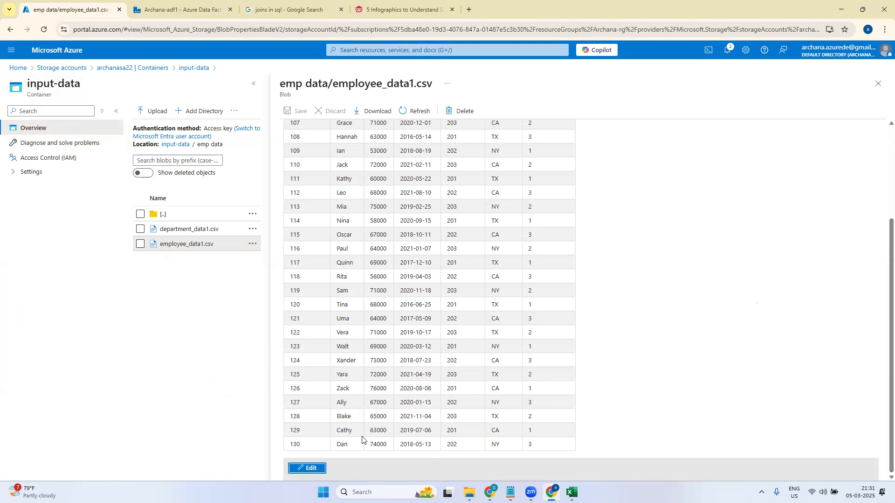
left_click(308, 469)
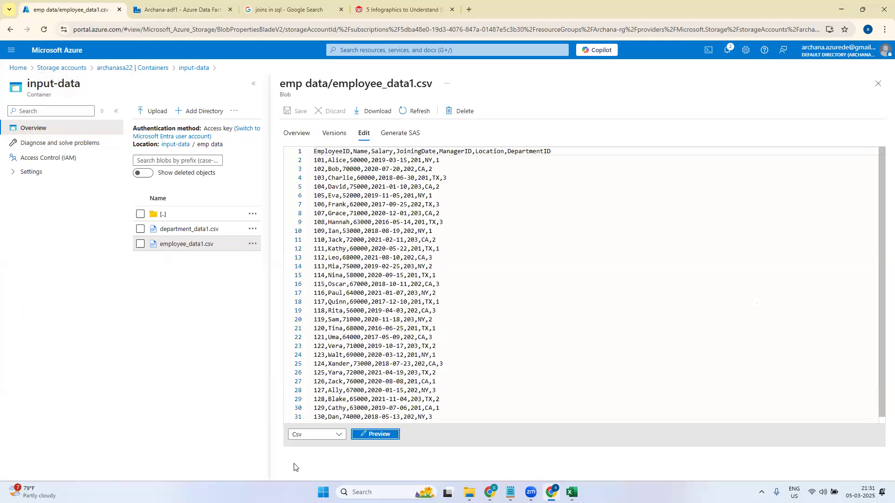
left_click(436, 417)
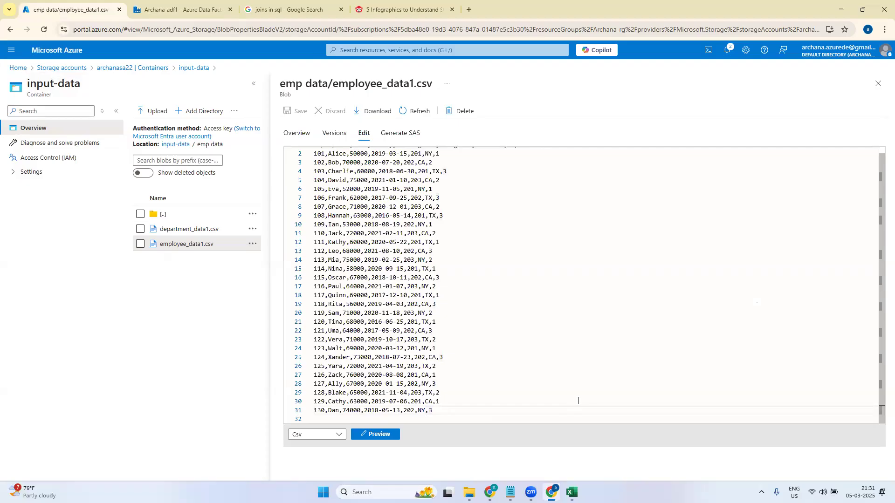
key("Return")
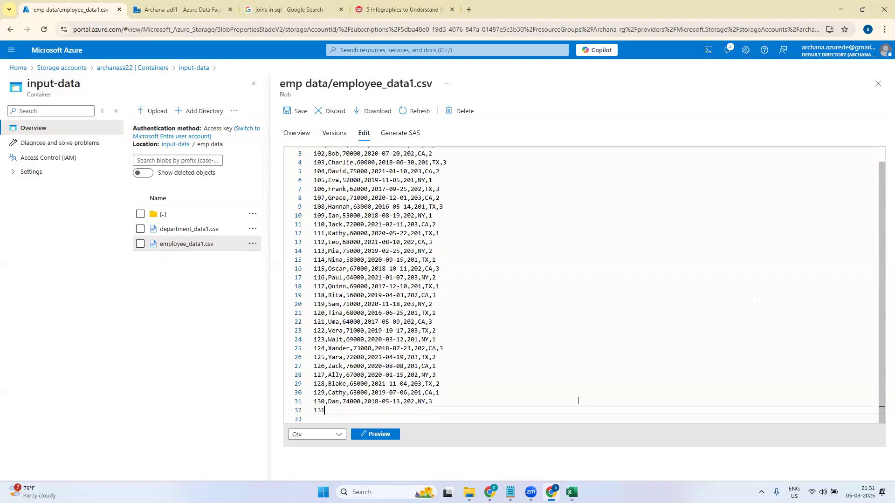
type("131, Bing")
key("BackSpace")
type("N")
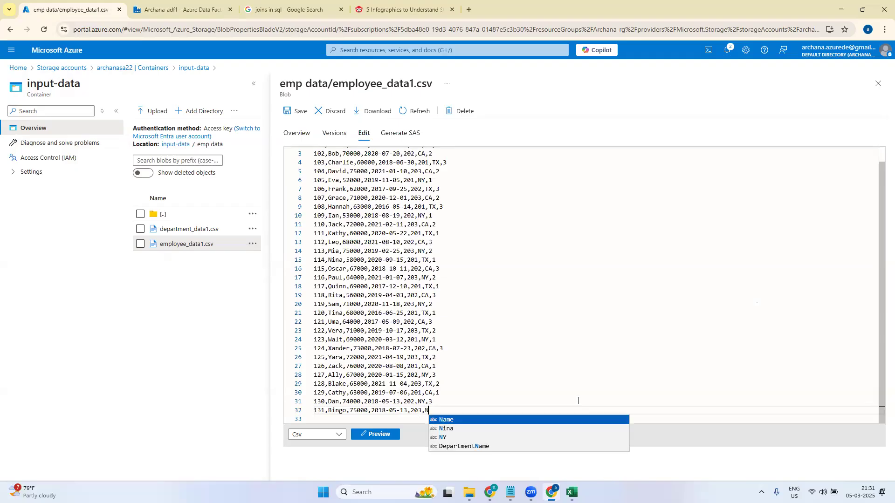
type("Y,")
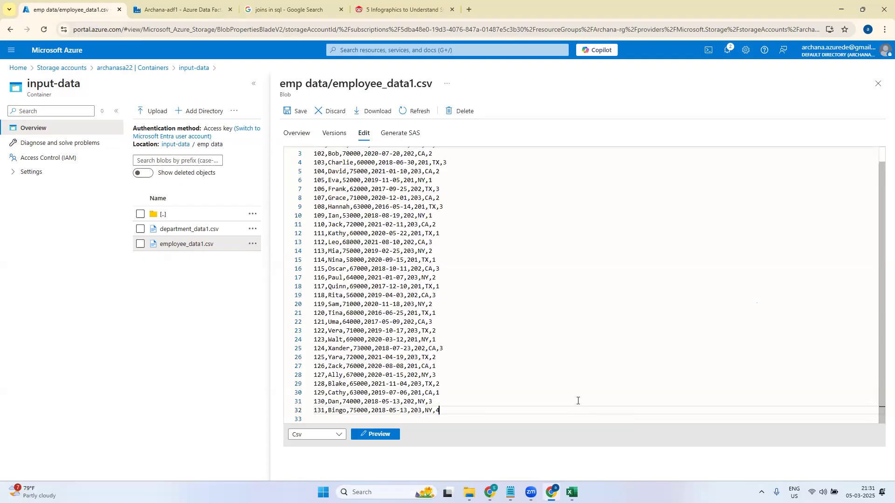
type("4")
left_click(295, 111)
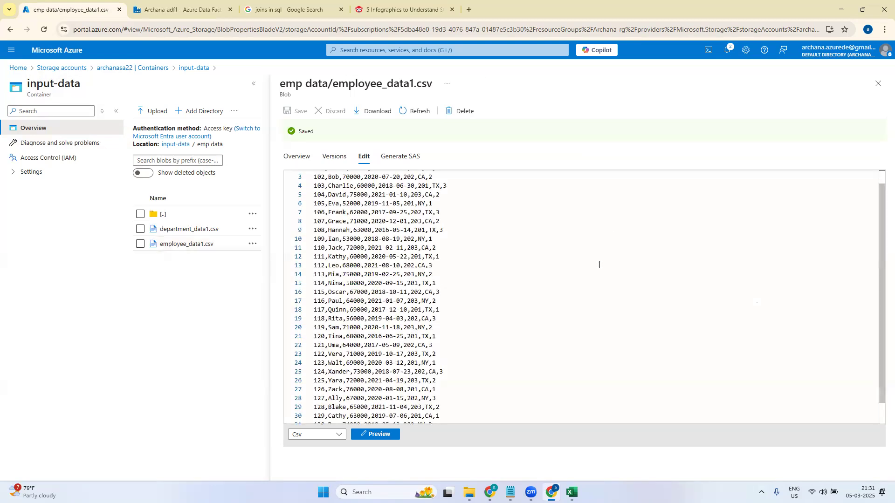
Step: Append the row 5,Marketing to department_data1.csv in the emp data folder and save the file
left_click(877, 84)
left_click(207, 212)
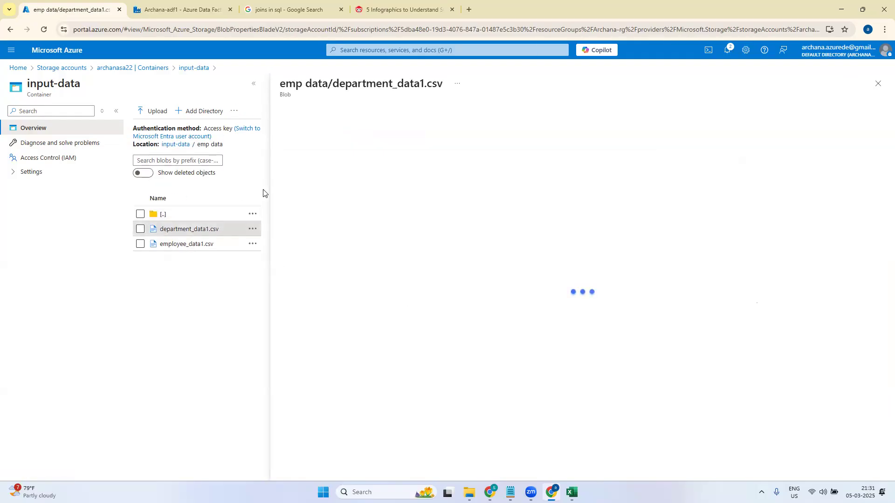
left_click(363, 136)
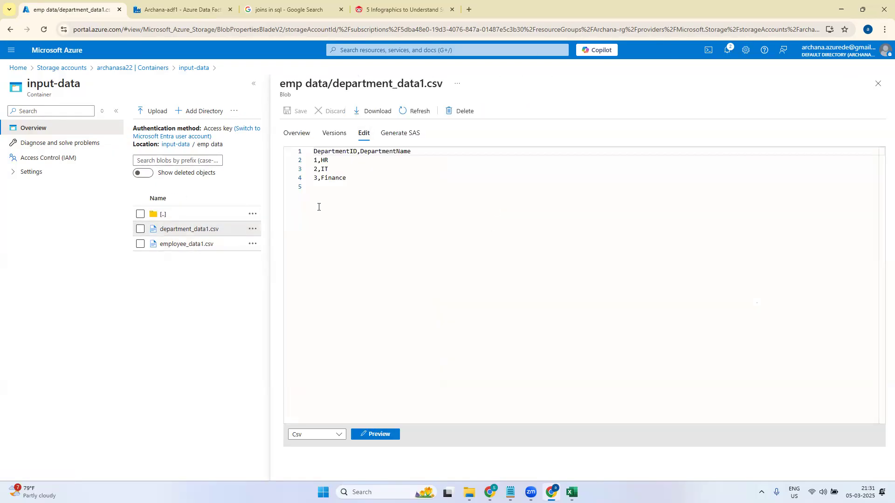
left_click(350, 180)
key("Return")
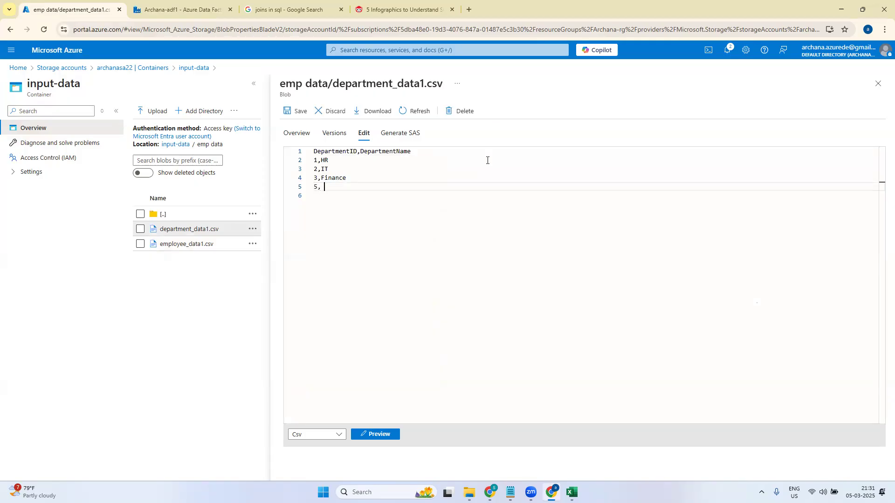
type("5,Marke")
left_click(288, 112)
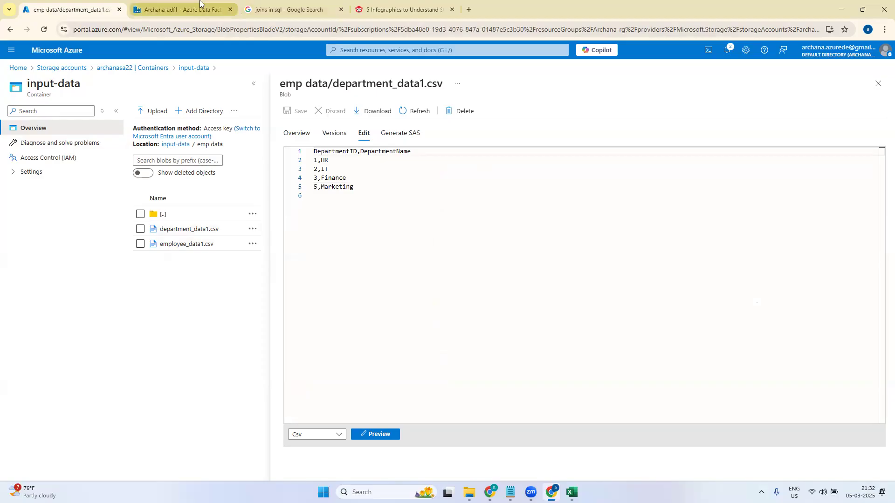
Step: Switch to Azure Data Factory and refresh join1's data preview to examine the inner join rows
left_click(180, 9)
left_click(321, 173)
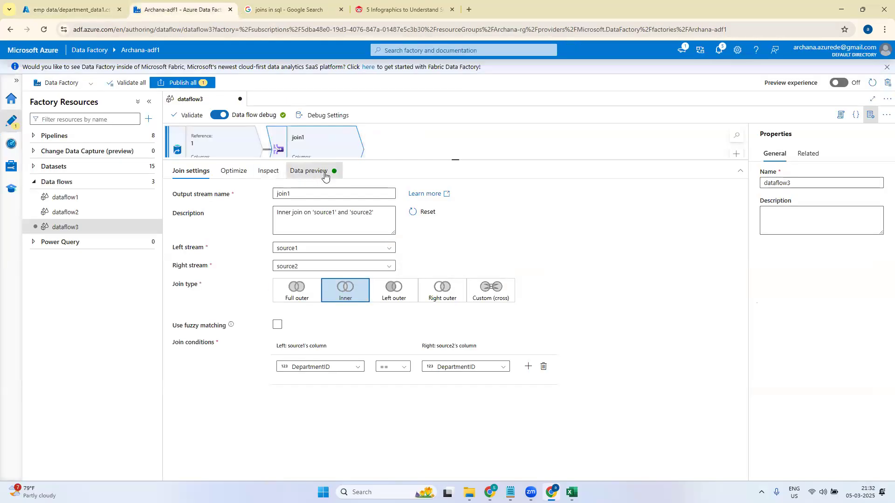
left_click(204, 209)
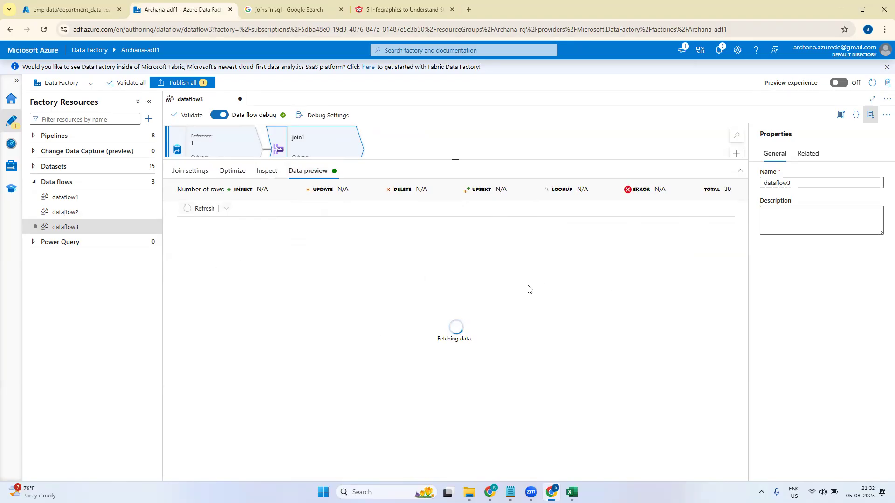
left_click_drag(744, 284, 767, 264)
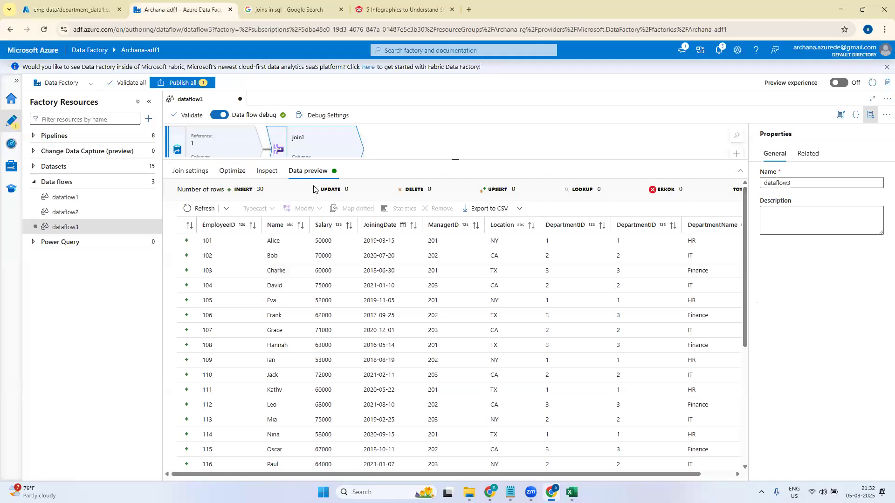
Step: Set join1's join type to left outer
left_click(192, 171)
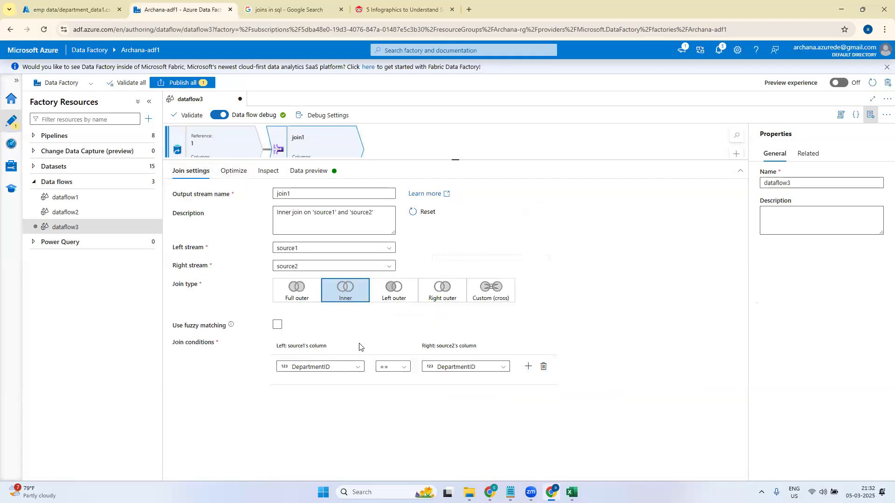
left_click(398, 293)
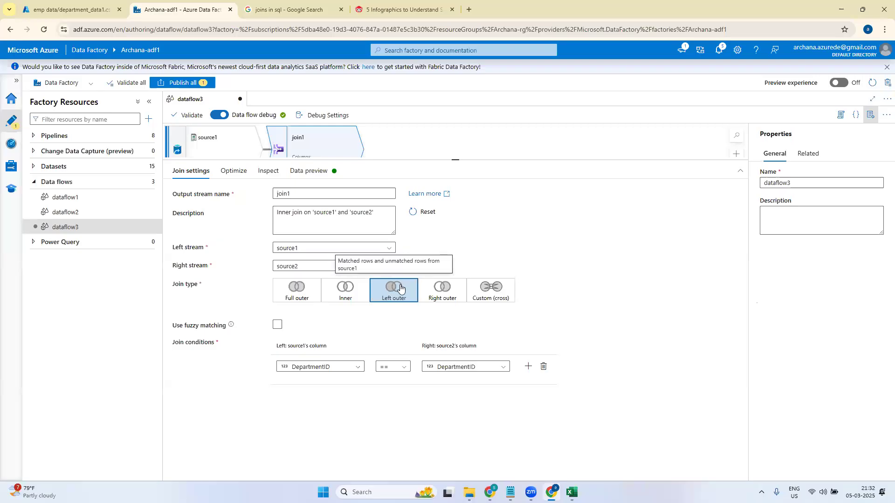
Step: Switch to the Azure portal and review the last rows of employee_data1.csv, including employee 131's department
left_click(66, 16)
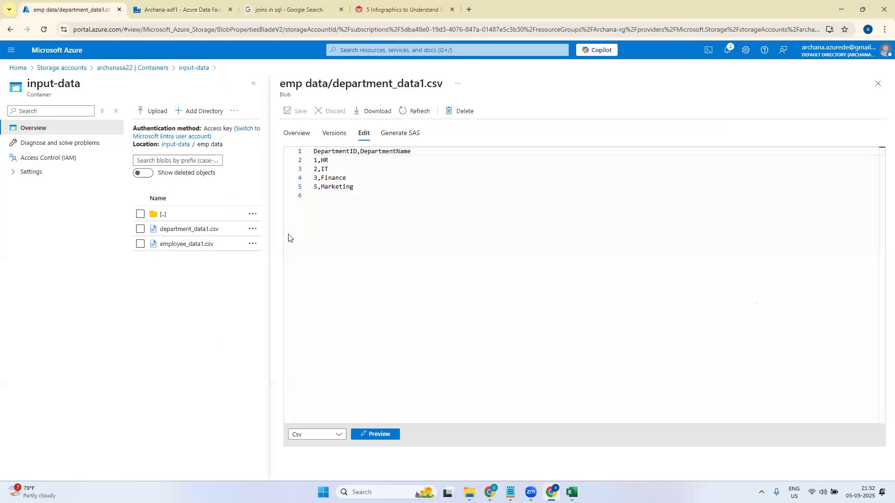
left_click(173, 243)
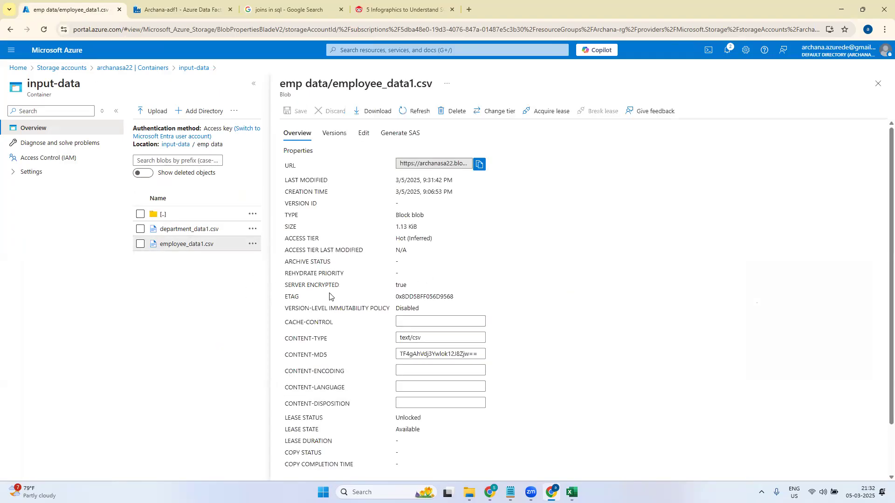
left_click(363, 133)
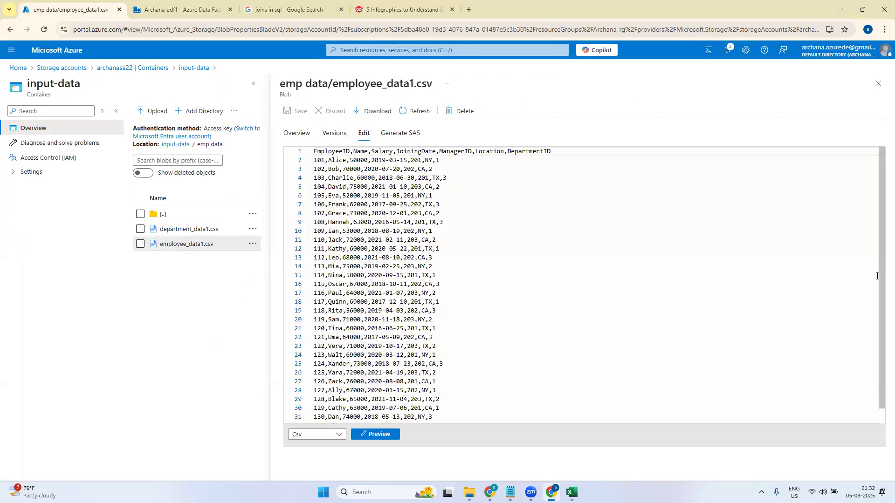
scroll(719, 355, "down", 1)
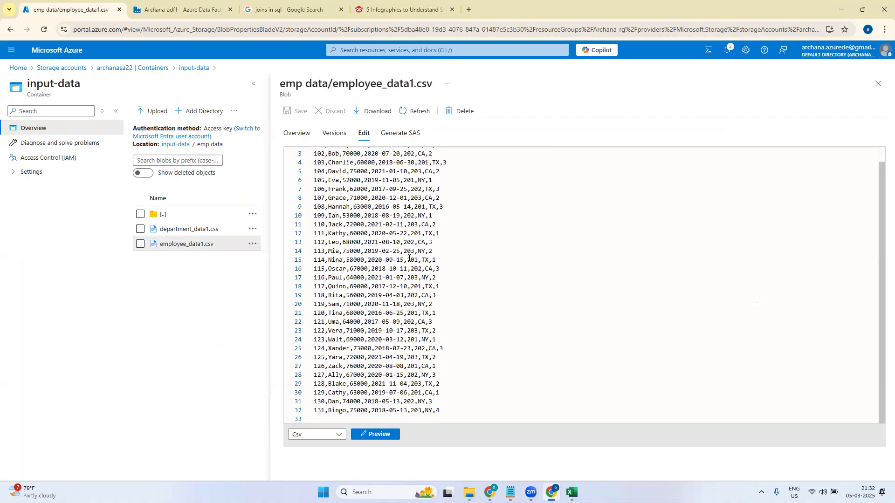
Step: Back in Azure Data Factory, refresh join1's left outer preview and examine the department columns through employee 131's row
left_click(178, 10)
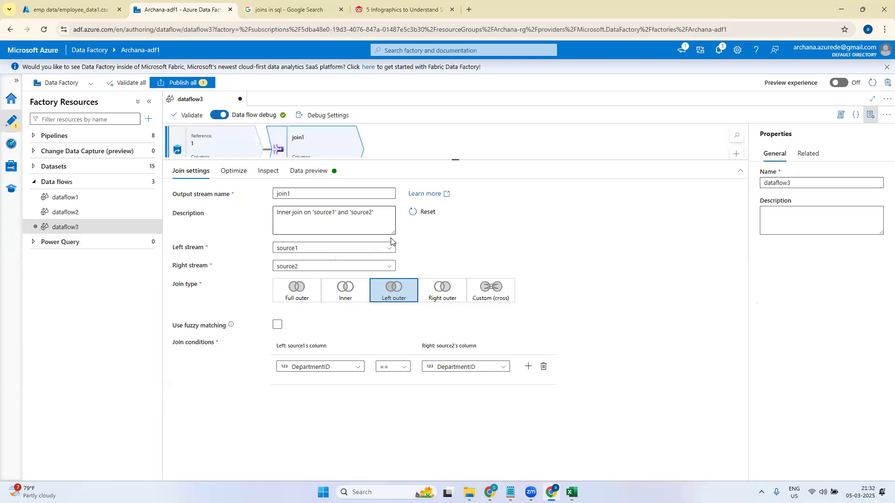
left_click(310, 171)
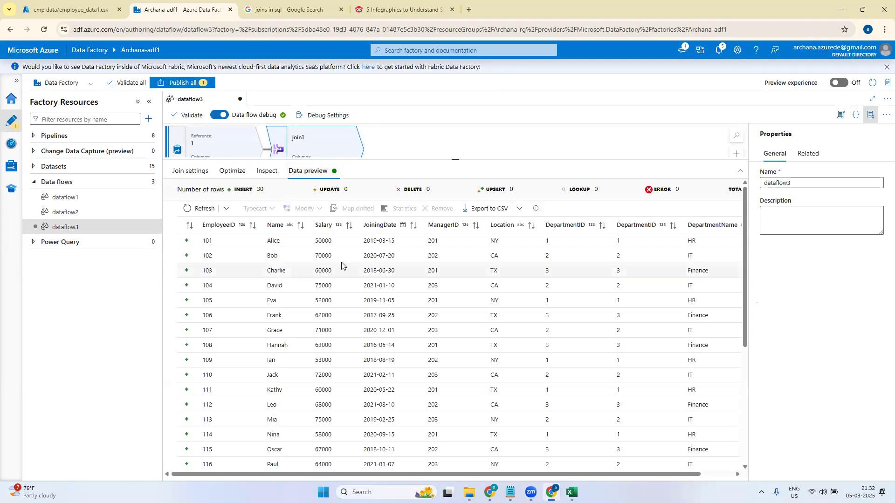
left_click_drag(456, 160, 455, 139)
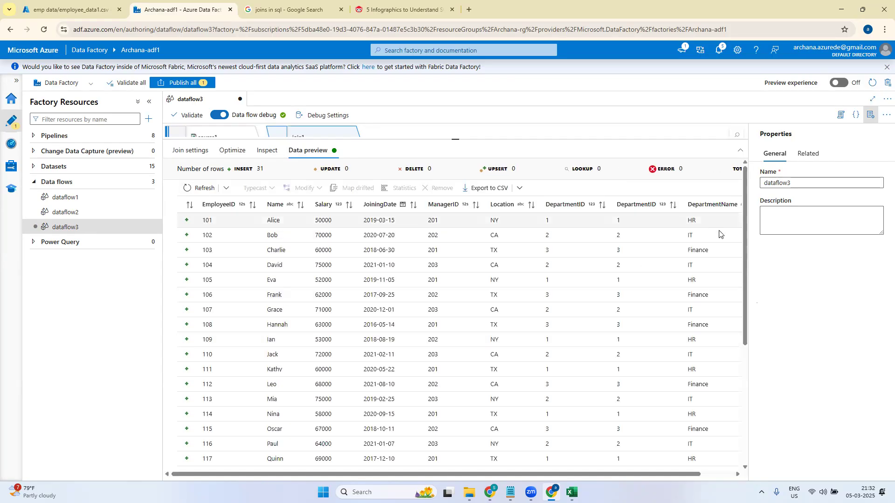
left_click_drag(743, 252, 773, 366)
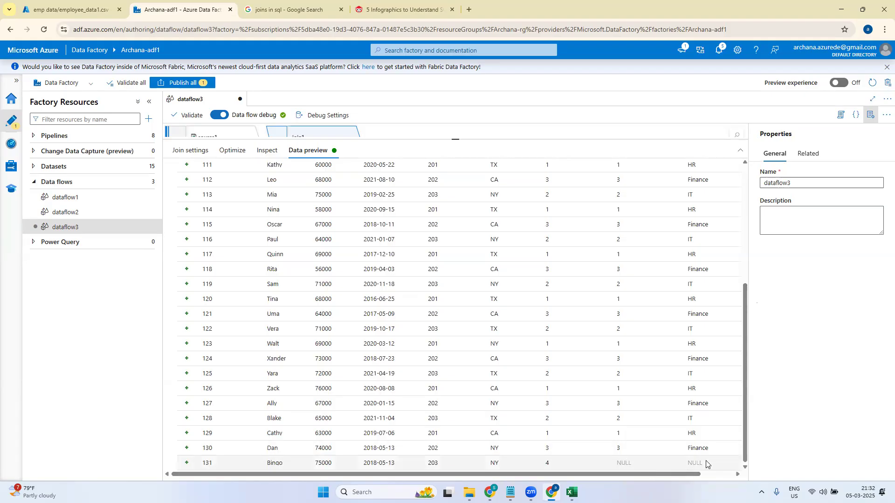
left_click(179, 151)
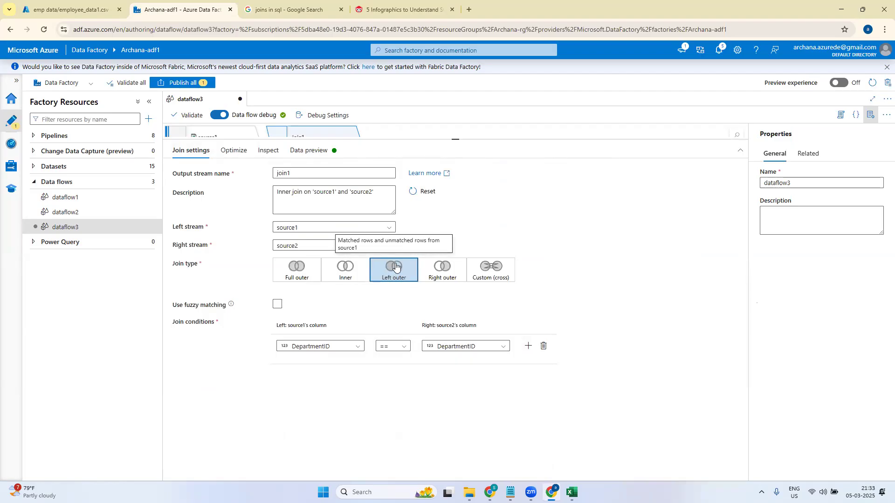
left_click(307, 152)
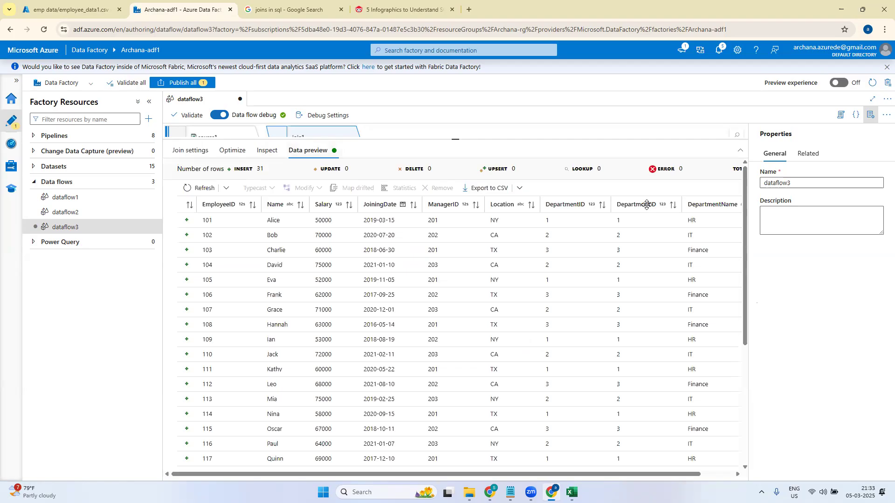
left_click_drag(744, 251, 762, 457)
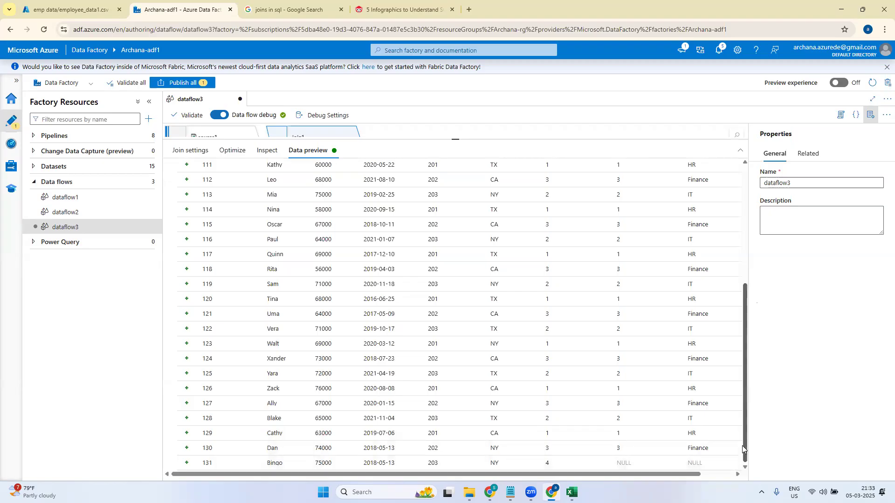
Step: Set join1's join type to right outer, then refresh its data preview and examine the rows through the last one
left_click(189, 150)
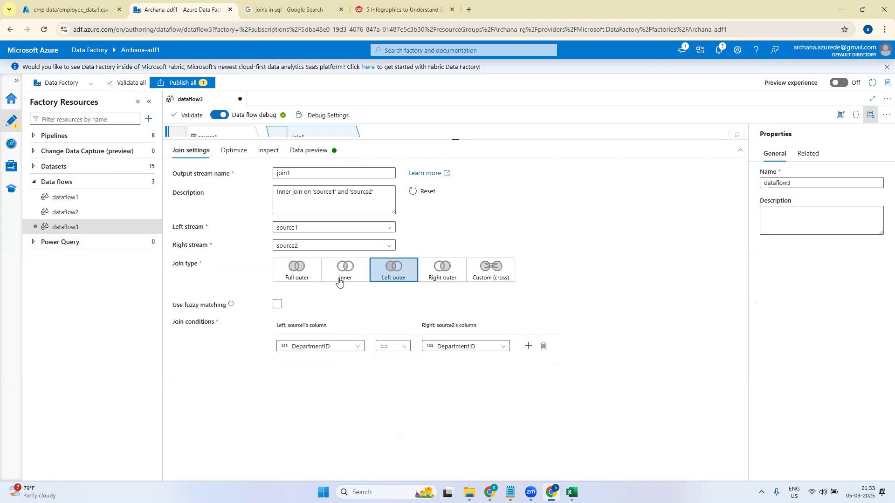
left_click(446, 278)
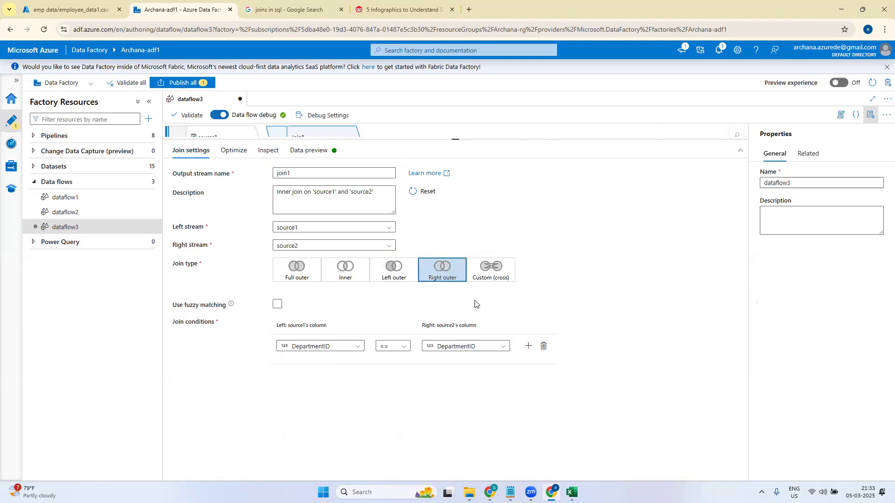
left_click(309, 151)
left_click(205, 188)
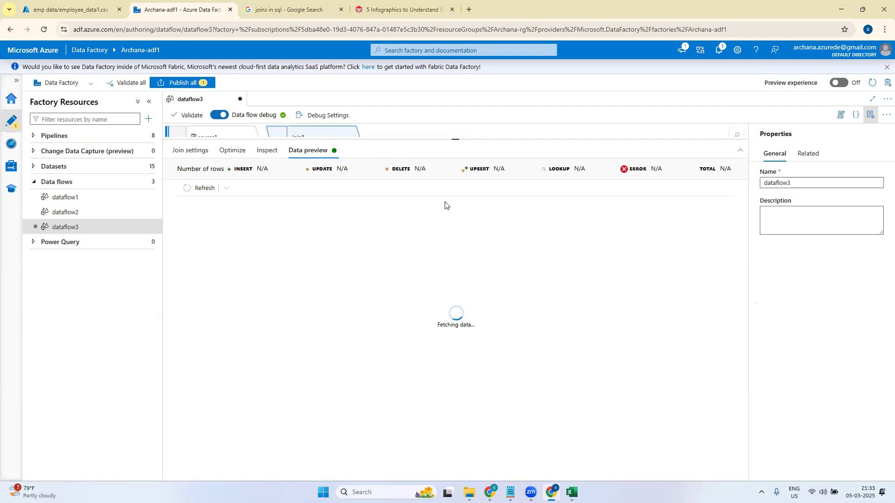
left_click_drag(456, 140, 453, 281)
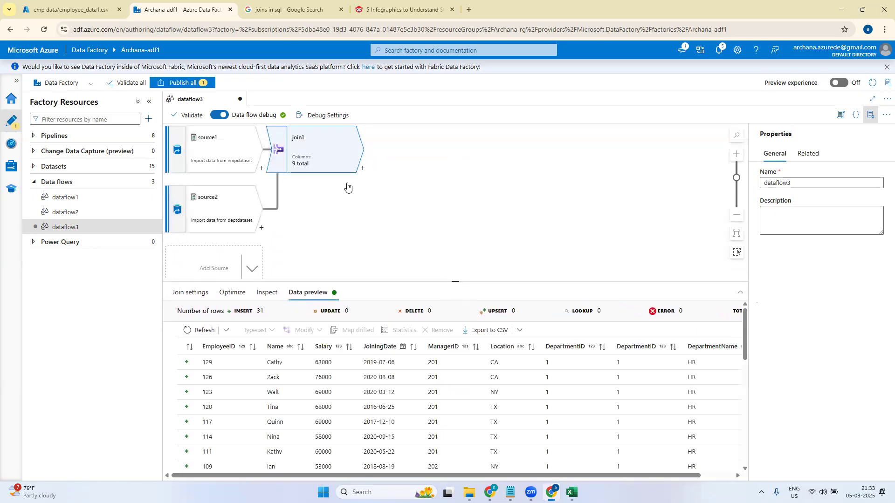
left_click_drag(456, 281, 466, 116)
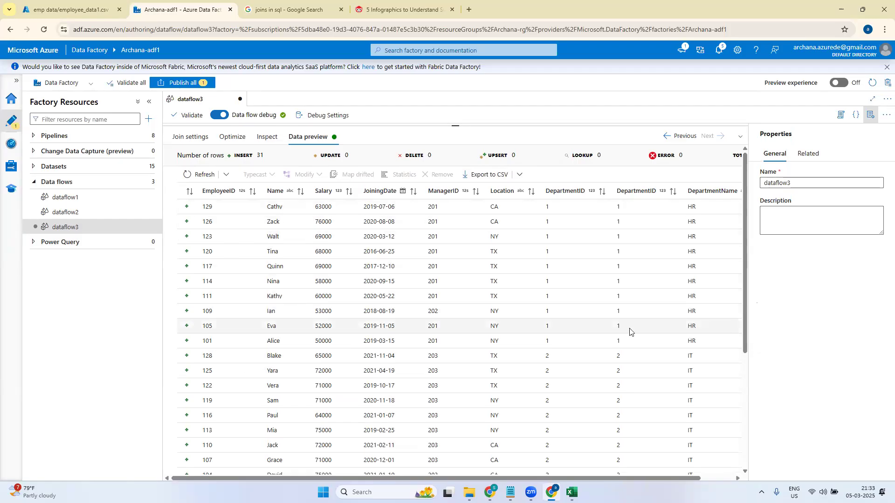
scroll(631, 326, "down", 2)
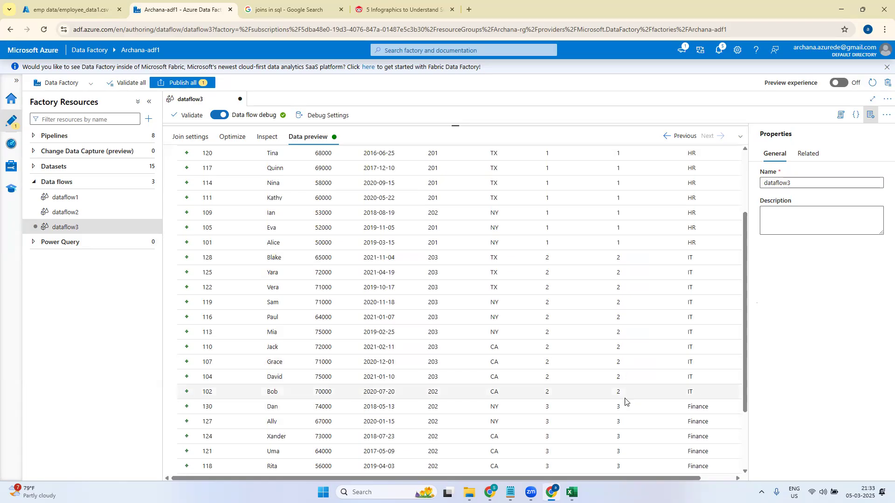
left_click_drag(746, 369, 743, 438)
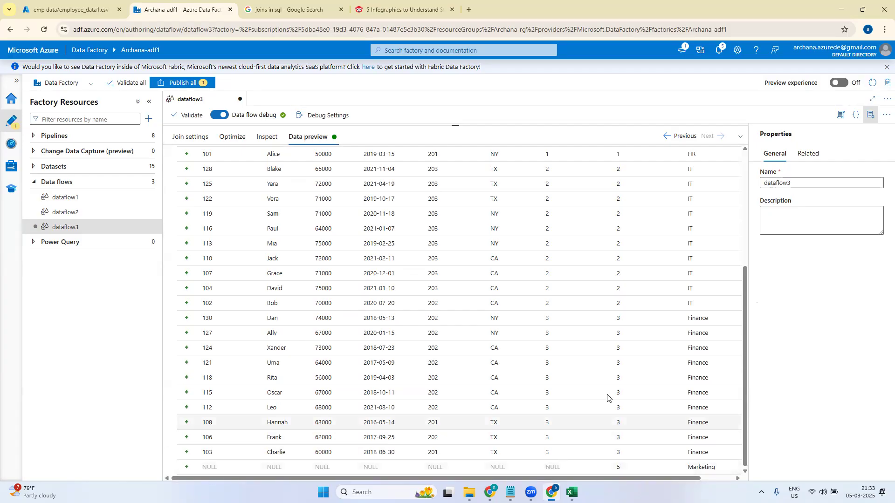
Step: Set join1's join type to full outer and refresh its data preview
left_click_drag(749, 419, 743, 360)
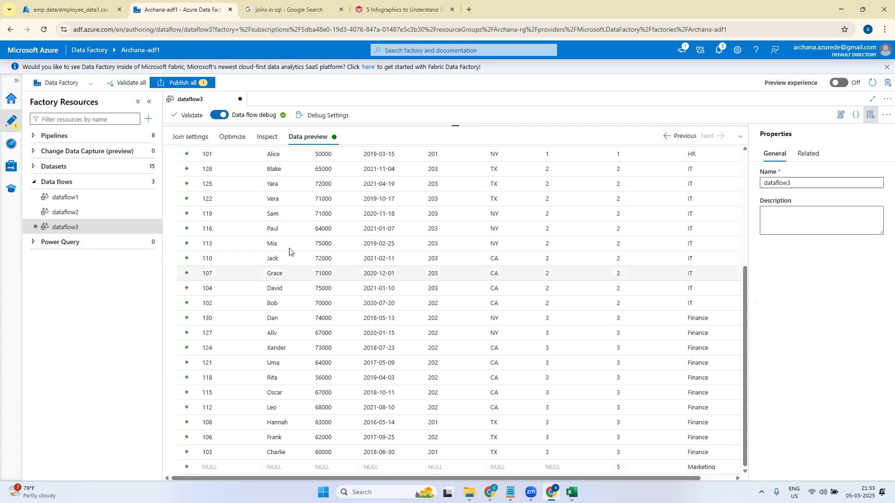
left_click(198, 138)
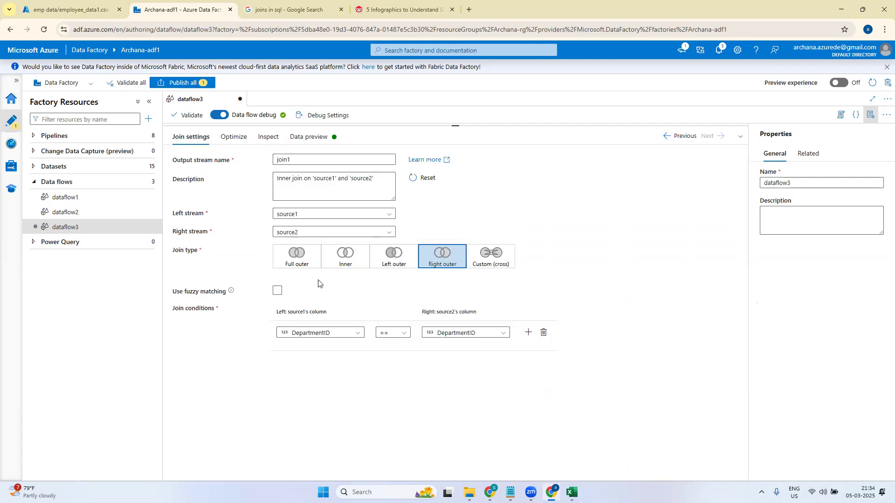
left_click(297, 258)
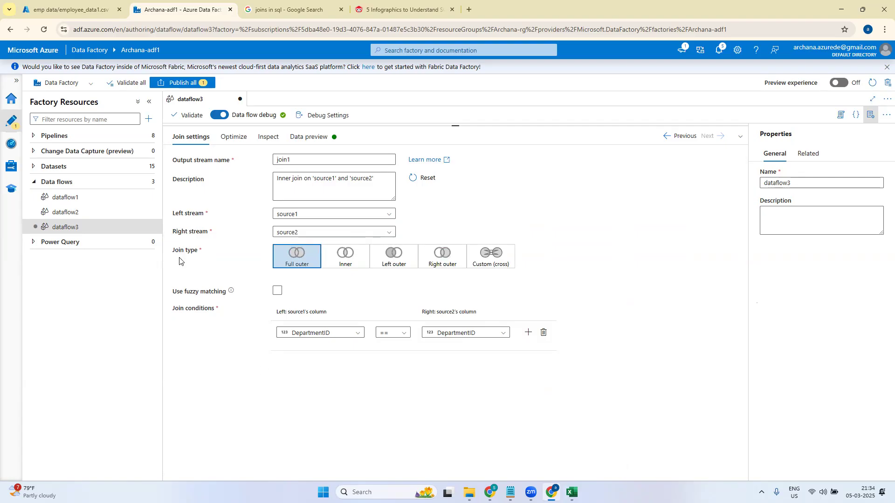
left_click(326, 139)
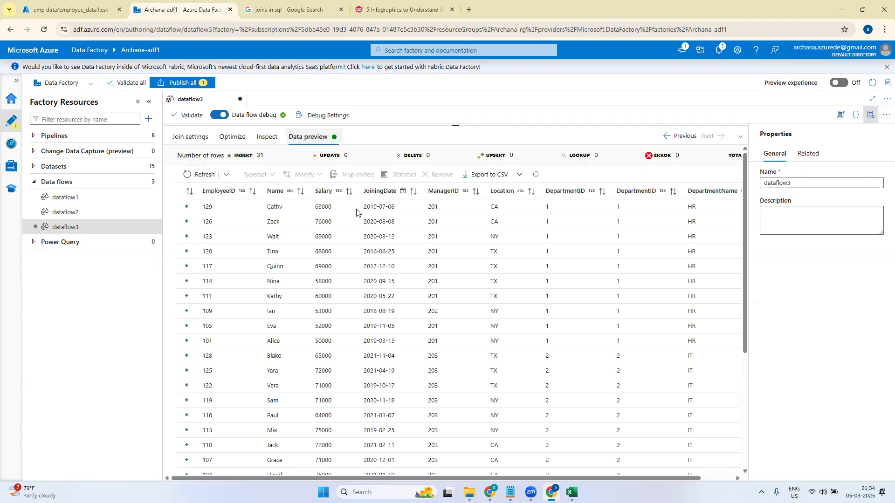
left_click(199, 174)
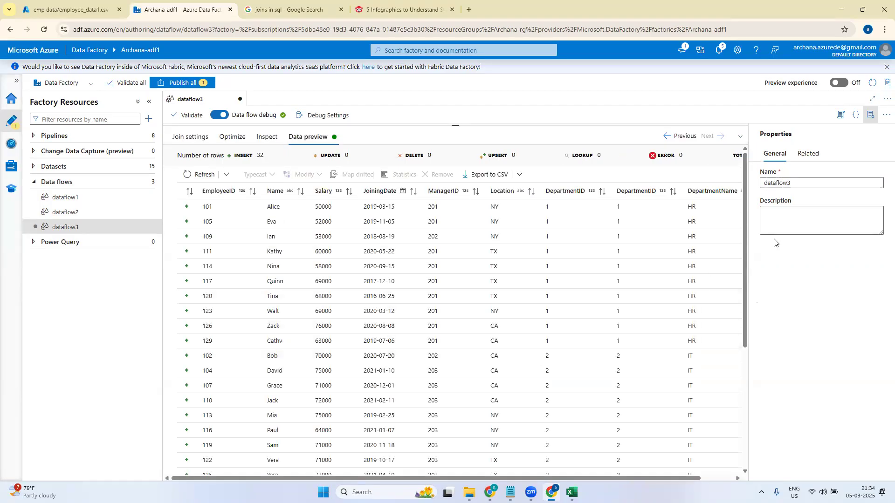
Step: Examine the full outer preview through its last rows, then reveal the flow graph and return to join1's join settings
left_click_drag(745, 233, 720, 405)
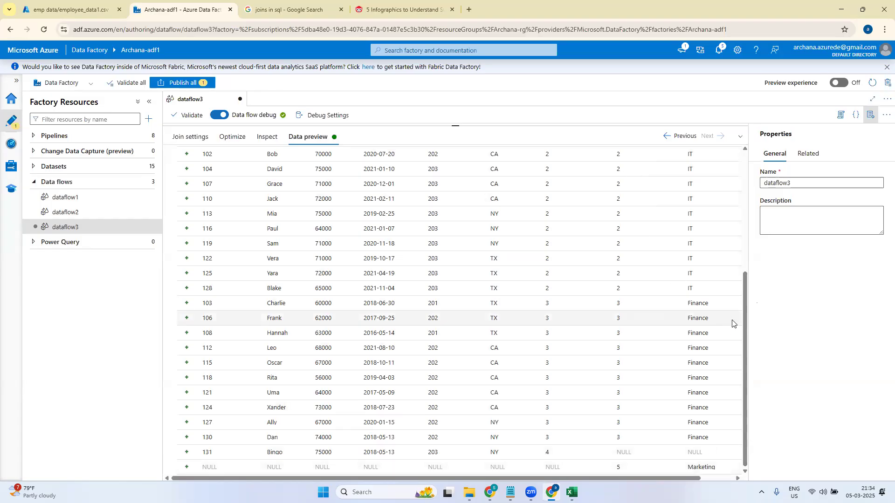
left_click_drag(744, 333, 744, 176)
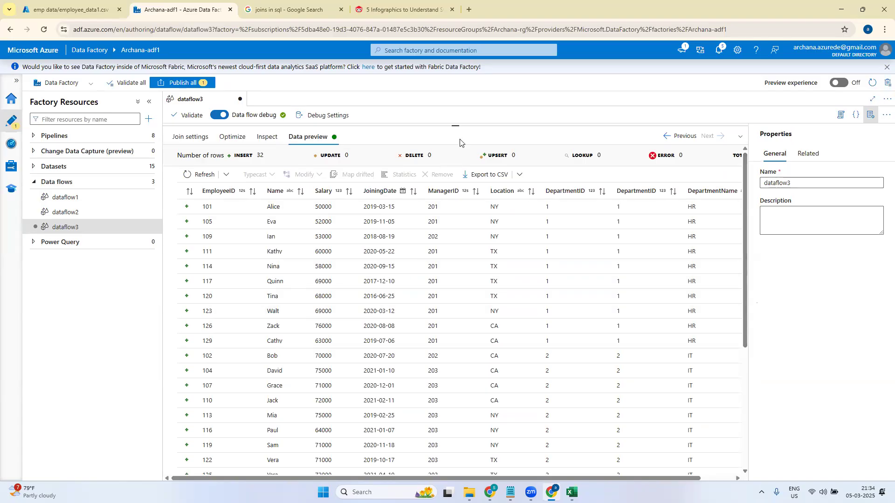
left_click_drag(456, 125, 457, 190)
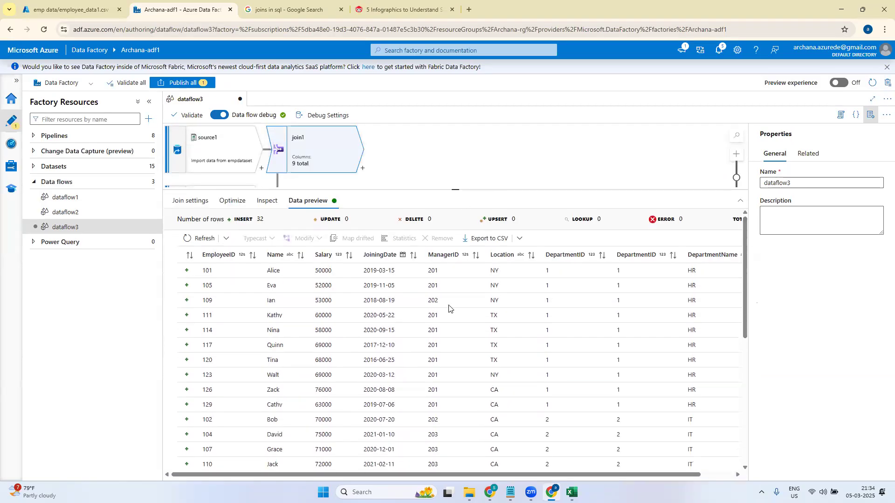
left_click(192, 202)
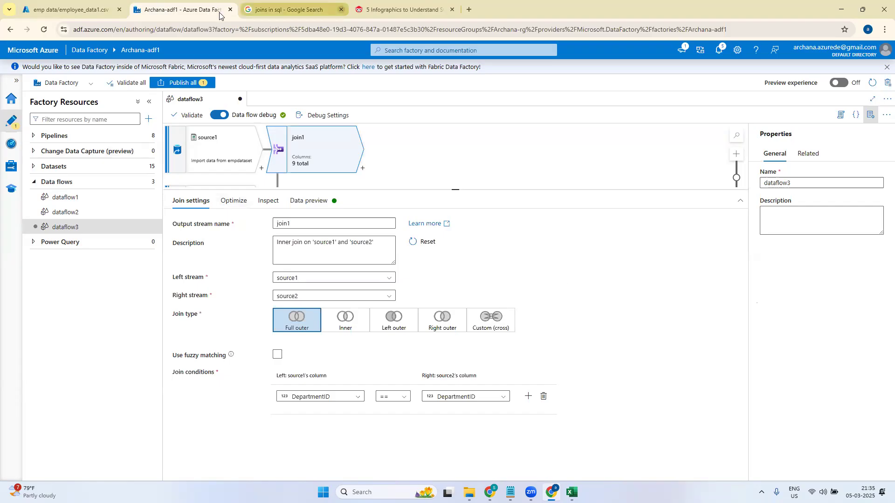
Step: Close the two SQL joins reference pages and open Google Sheets in a new browser tab
middle_click(278, 14)
middle_click(279, 14)
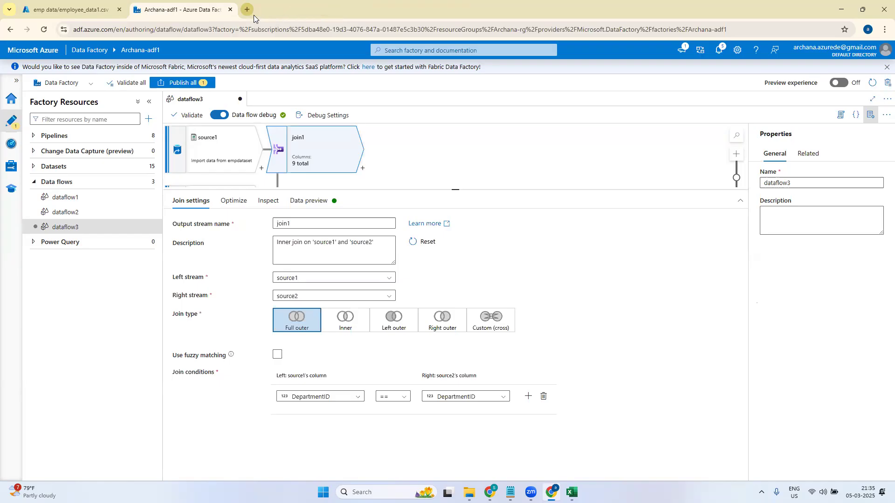
left_click(252, 11)
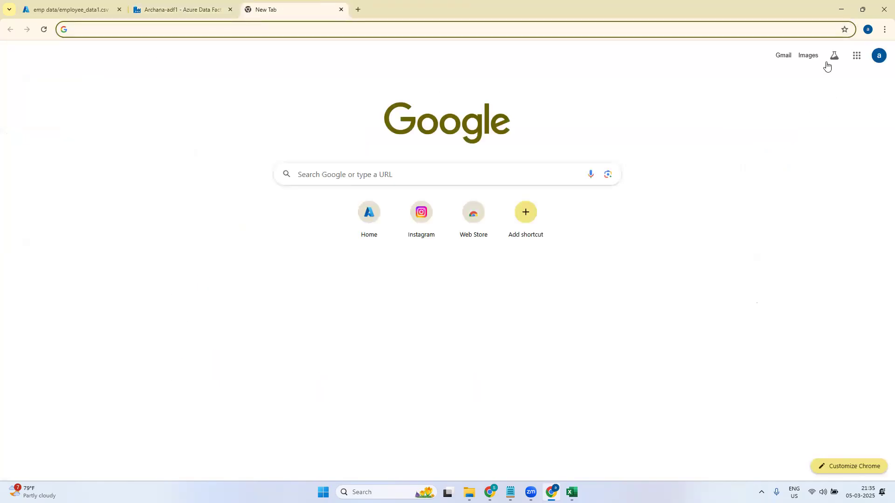
left_click(856, 56)
scroll(881, 182, "down", 3)
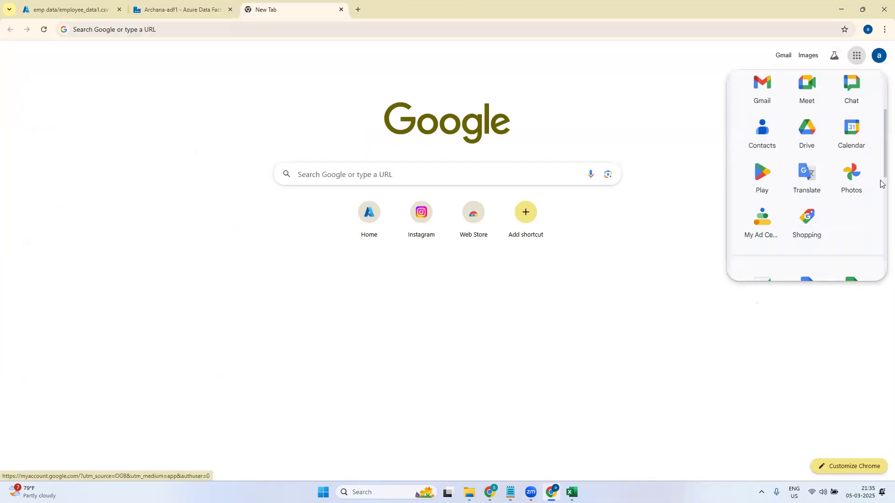
left_click(859, 238)
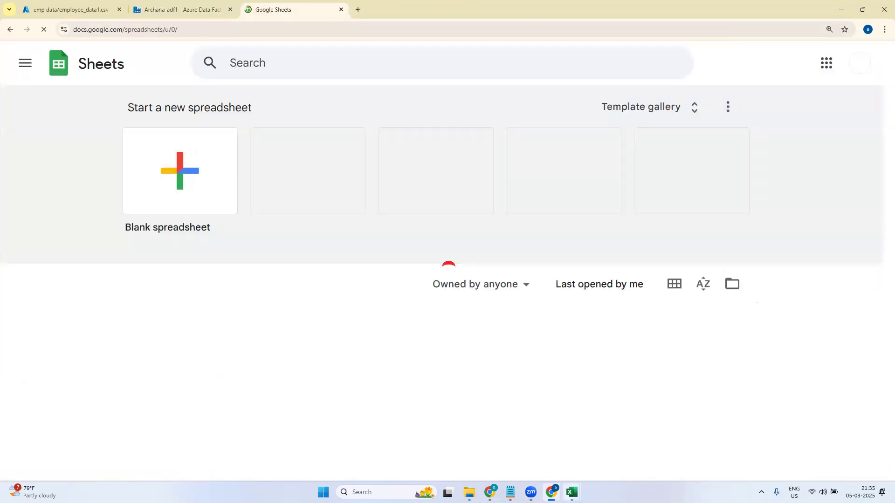
Step: Switch to the employee_data1 workbook in Excel and delete the "union" note from cell C40
mouse_move(571, 492)
left_click(525, 446)
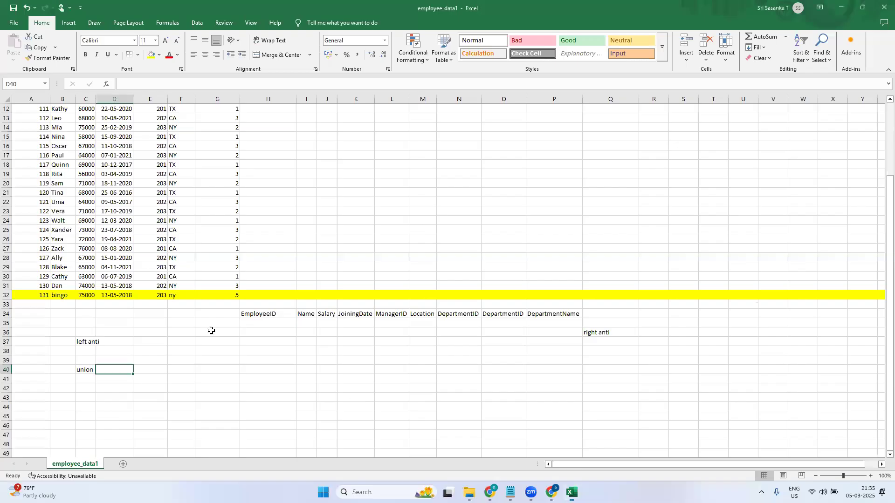
scroll(880, 349, "up", 4)
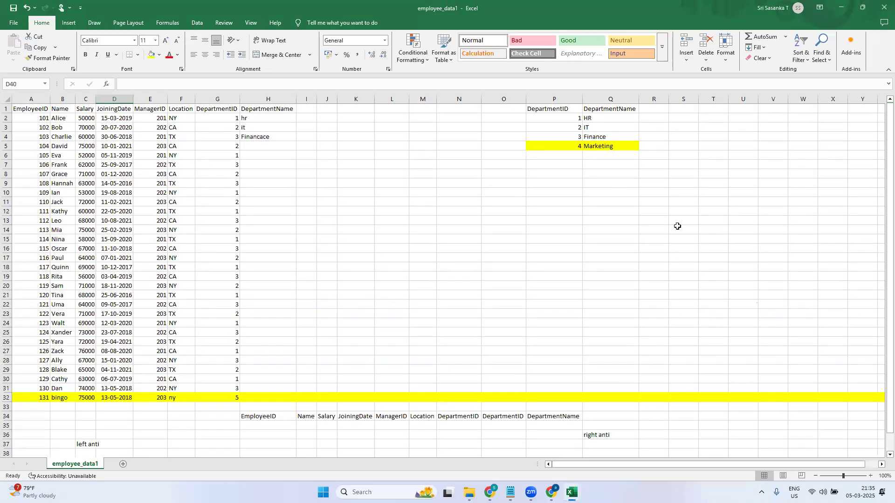
left_click_drag(883, 277, 881, 353)
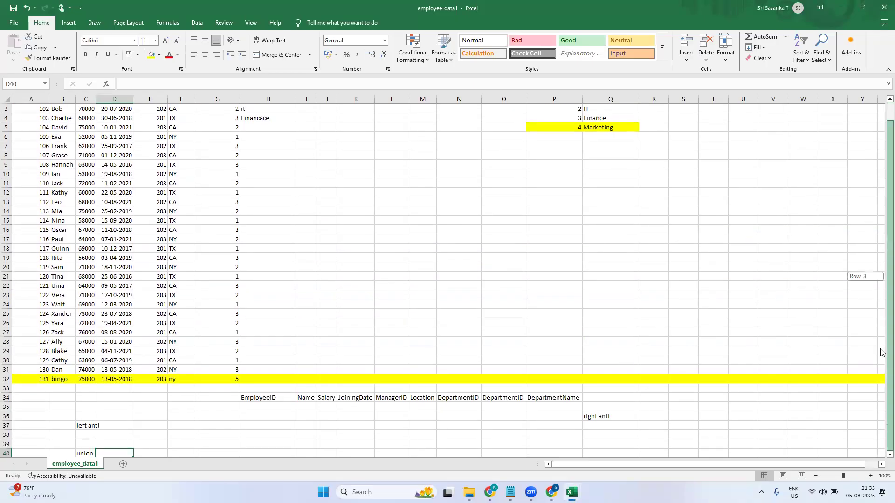
left_click_drag(880, 428, 878, 425)
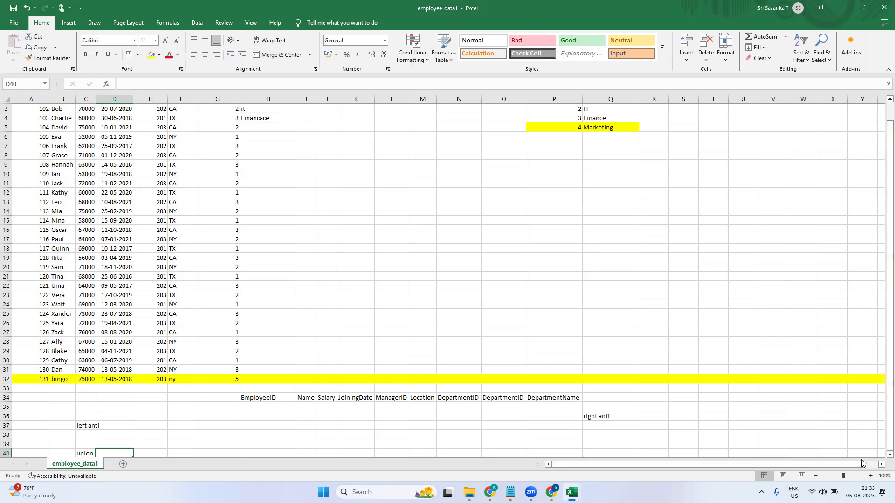
scroll(881, 461, "down", 3)
scroll(881, 460, "down", 6)
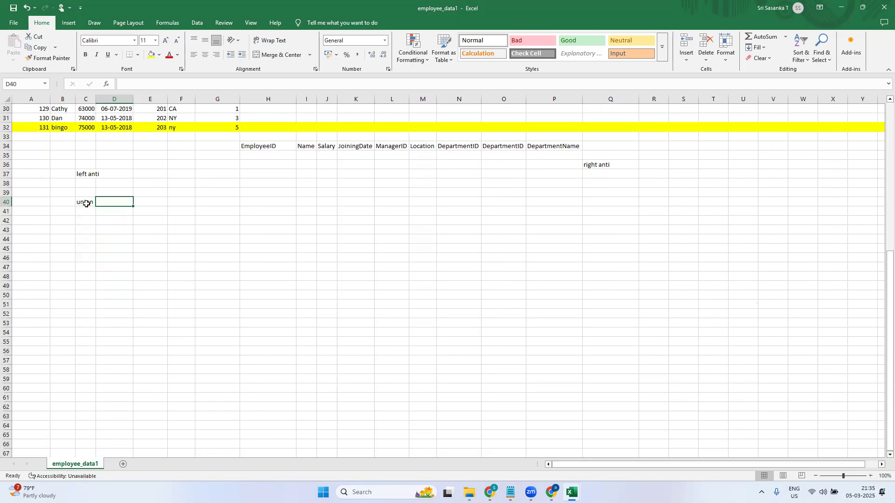
left_click(87, 204)
key("Delete")
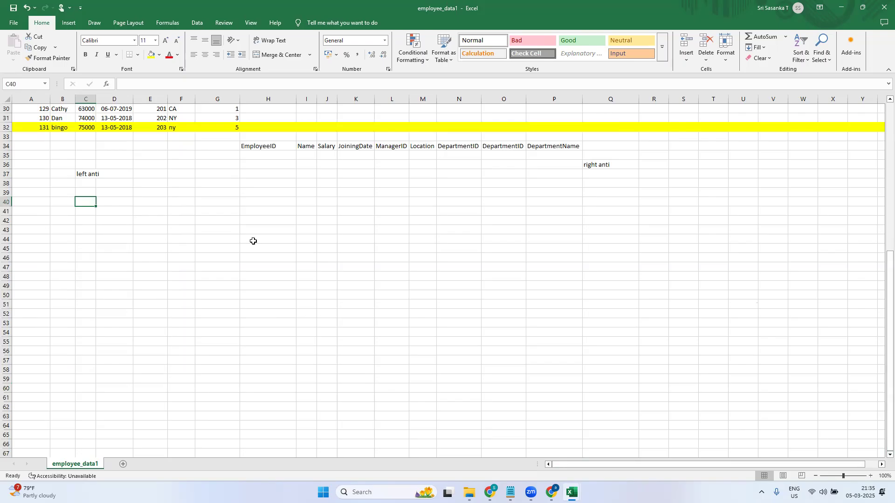
Step: Enter the numbers 1 to 5 in cells A40 through A44
left_click(44, 201)
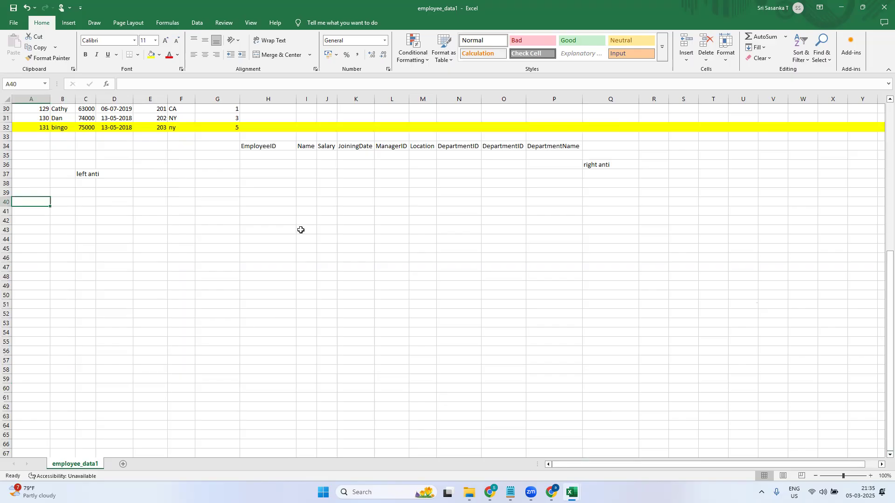
type("1")
key("Return")
type("2")
key("Return")
type("3")
key("Return")
type("4")
key("Return")
type("5")
key("Tab")
Step: Fill cells B40 through B44 with the value 5
key("Up")
key("Up")
key("Up")
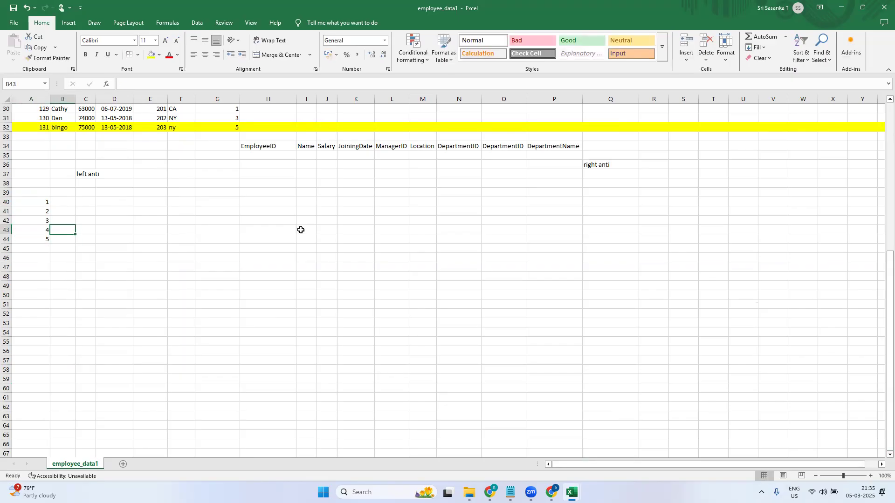
key("Up")
type("5")
key("Return")
type("5")
key("Return")
type("5")
key("Return")
type("0")
key("BackSpace")
type("5")
key("Return")
type("5")
key("Return")
Step: Enter mobile, sgsa, asdb, dfesb and asfb in cells C40 through C44
key("Up")
key("Up")
key("Up")
key("Up")
key("Up")
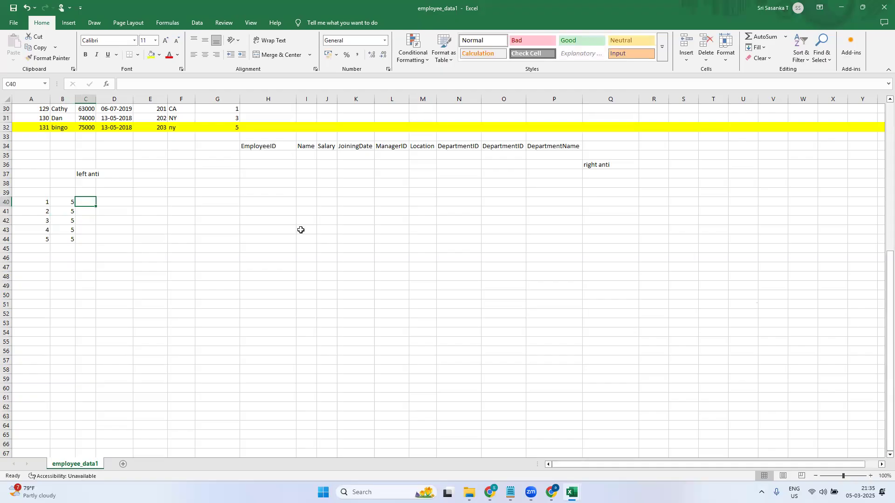
type("mobile")
key("Return")
type("sgsa")
key("Return")
type("asdb")
key("Return")
type("dfesb")
key("Return")
type("asfb")
key("Up")
key("Up")
key("Up")
key("Up")
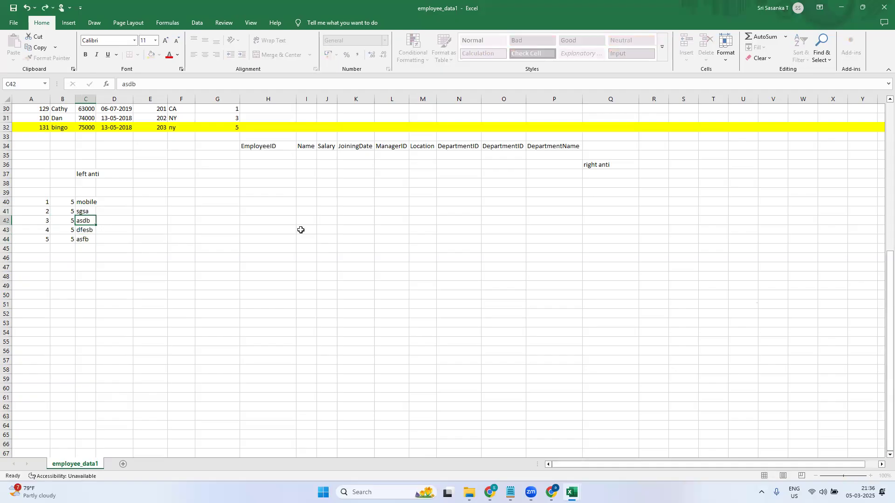
key("Left")
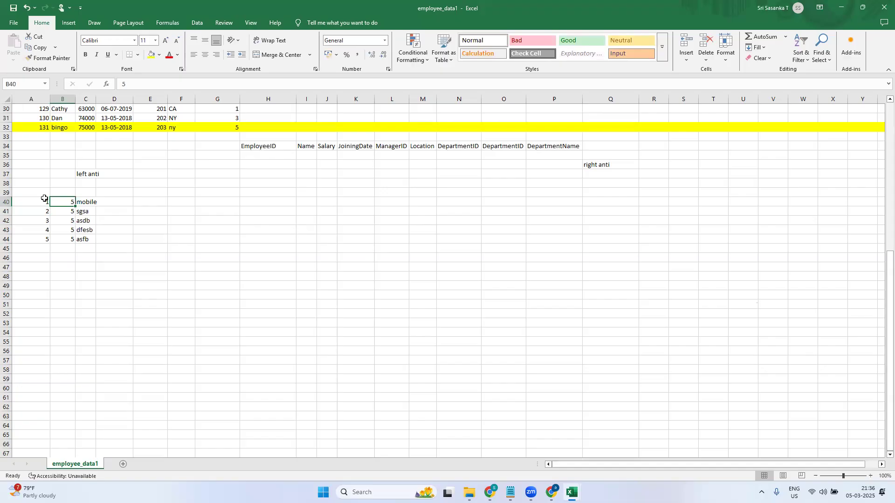
Step: Select the sample data block A40:D44 to point it out
left_click(40, 285)
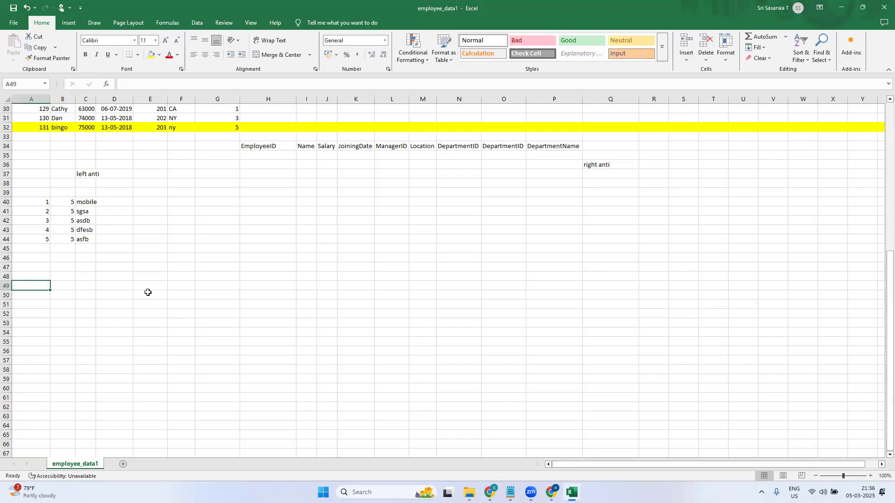
left_click(36, 201)
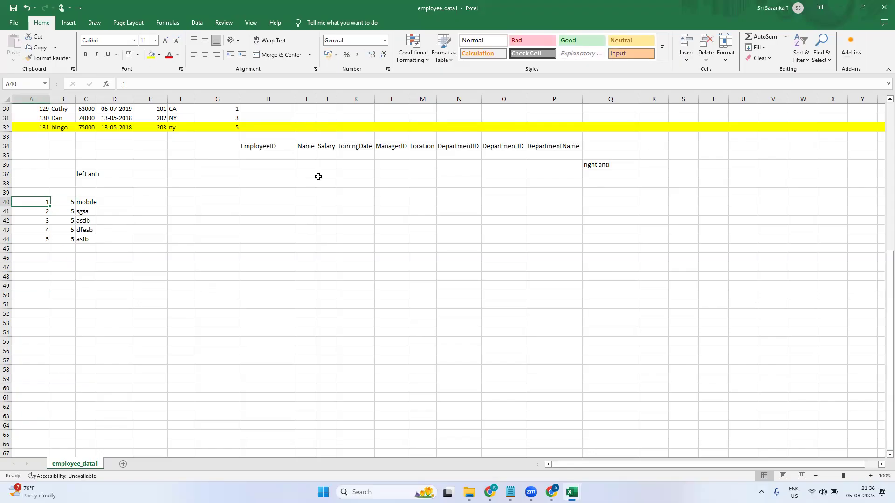
key("shift+Down")
key("shift+Down")
key("shift+Down")
key("shift+Down")
key("shift+Right")
key("shift+Right")
key("shift+Right")
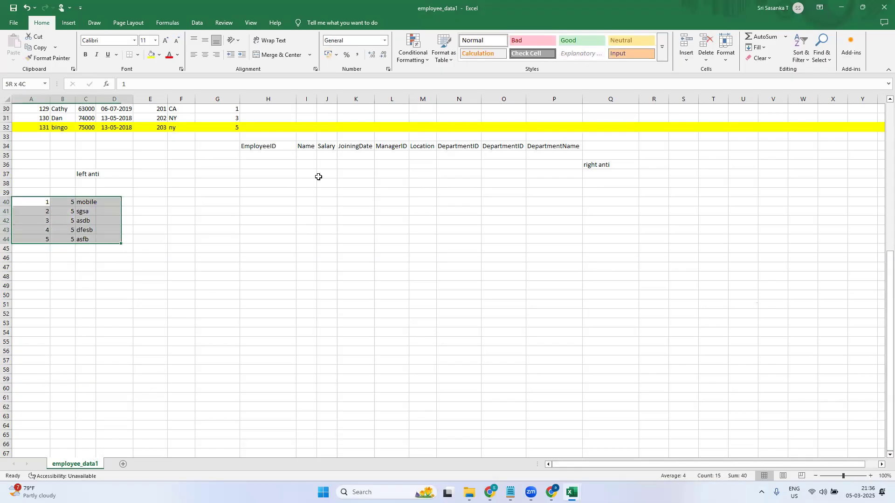
Step: Label the first sample block "upto 5th" in cell A38
left_click(42, 184)
type("up")
key("BackSpace")
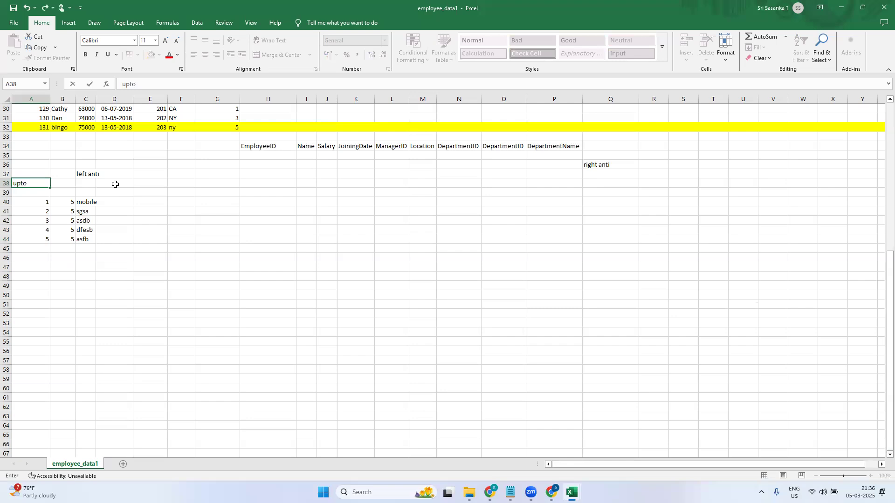
type("to 5th")
key("Return")
Step: Enter the label "upto 6th" in cell A49 for a second sample block
key("Down")
key("Down")
key("Down")
key("Down")
key("Down")
key("Down")
key("Down")
key("Down")
key("Down")
key("Down")
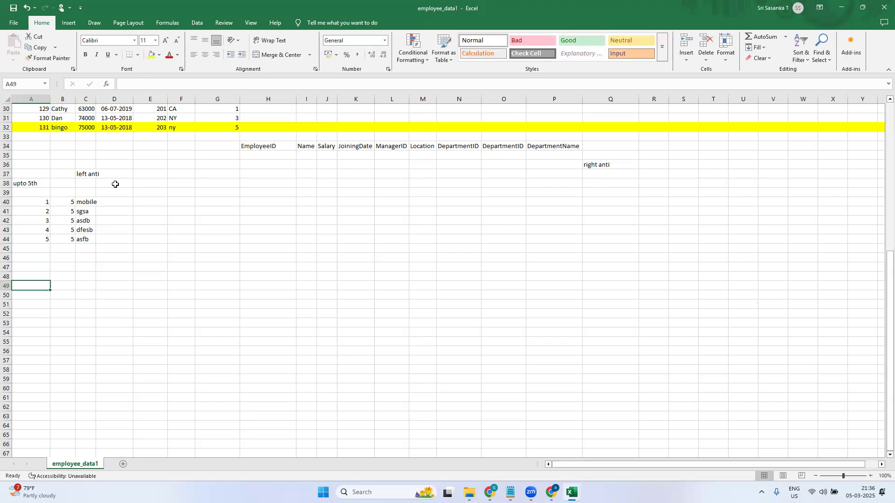
type("upto 6th")
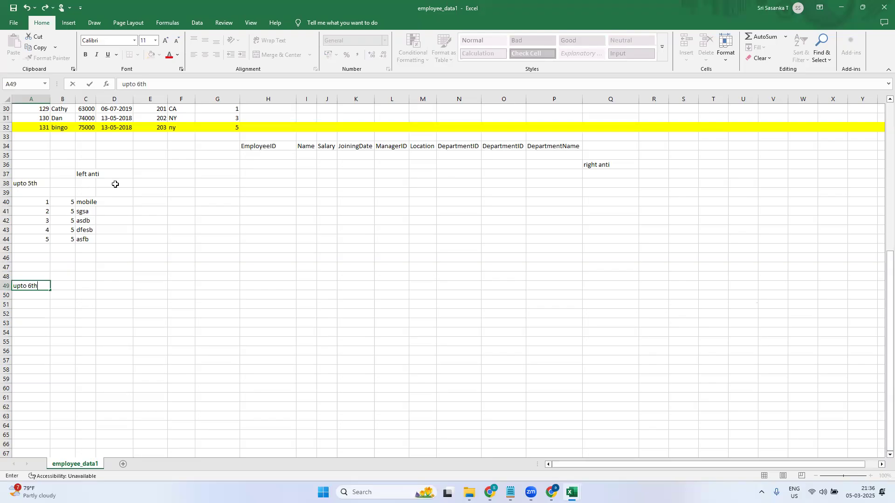
key("Up")
Step: Copy the sample rows A40:C44 and paste them starting at cell A50
key("Up")
key("Up")
key("Up")
key("Up")
key("Up")
key("Up")
key("Up")
key("Up")
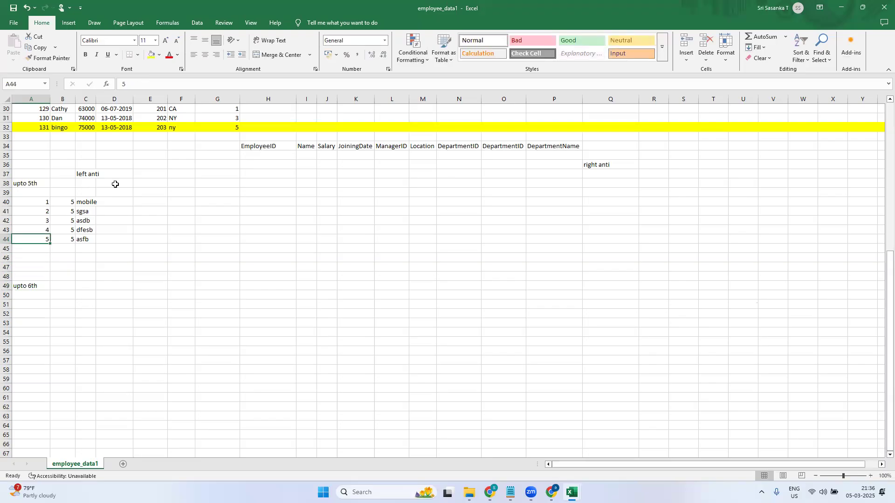
key("shift+Right")
key("shift+Right")
key("shift+Down")
key("shift+Down")
key("shift+Down")
key("shift+Down")
key("shift+Down")
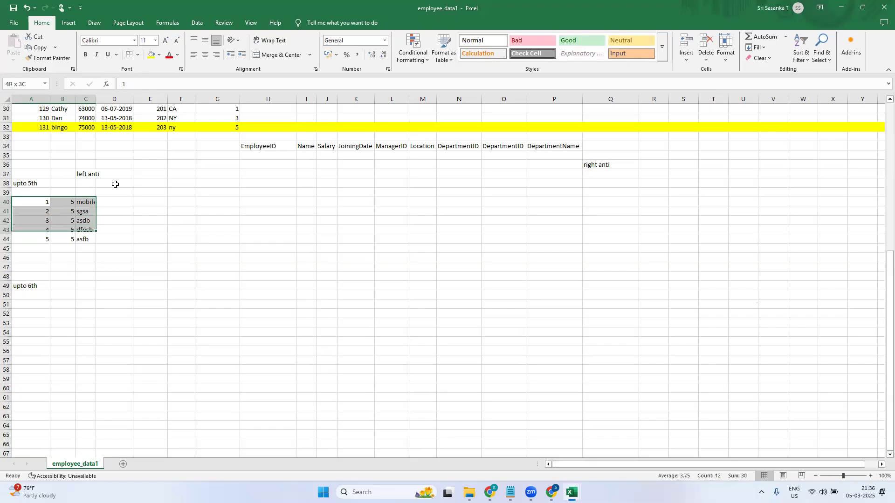
key("shift+Up")
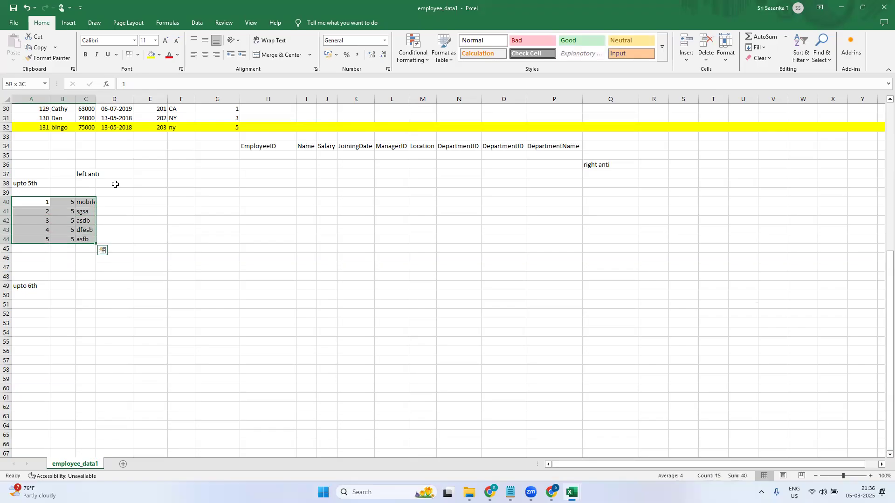
key("ctrl+c")
key("Down")
key("Down")
key("Down")
key("Down")
key("Down")
key("Down")
key("Down")
key("Down")
key("Down")
key("Down")
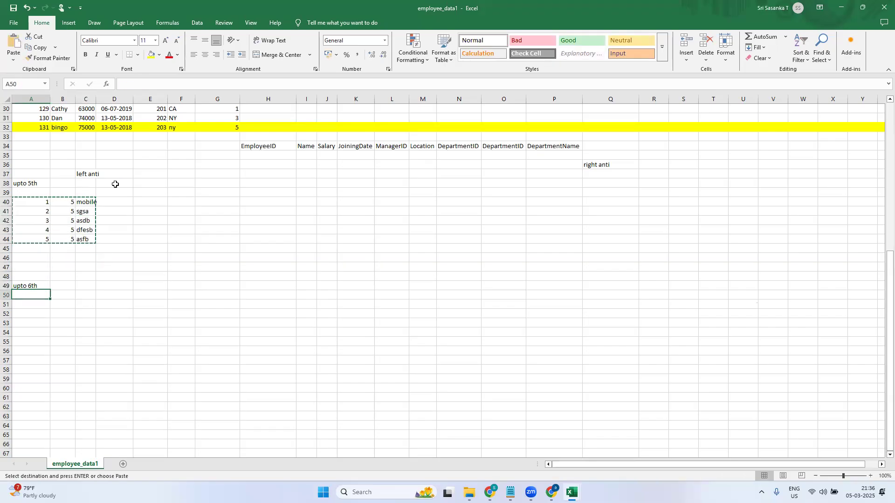
key("ctrl+v")
Step: Add the value 6 to cells B55 through B57 below the copied rows
key("Down")
key("Down")
key("Down")
key("Down")
key("Down")
key("Right")
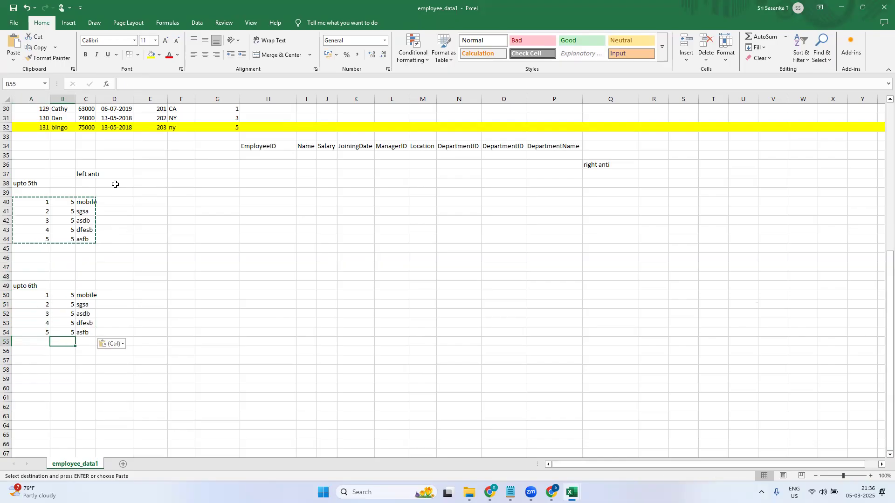
type("6")
key("Return")
type("6")
key("Return")
type("6")
key("Return")
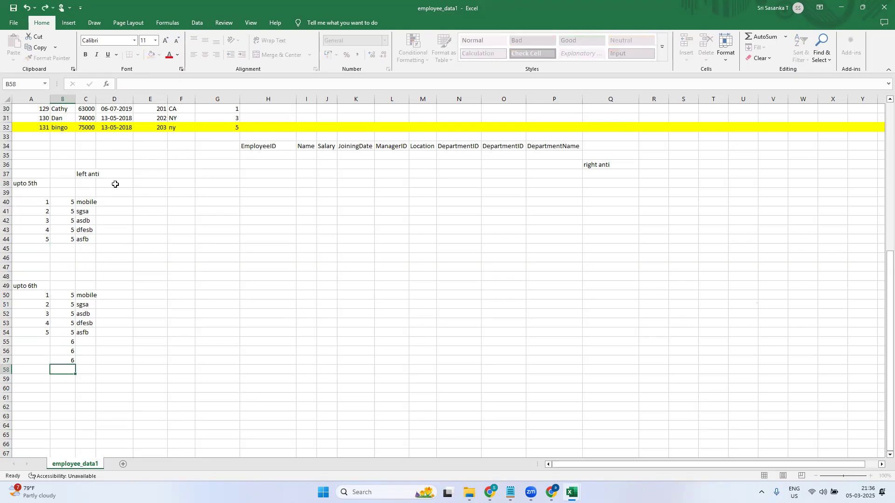
Step: Enter sv s, asf v and as in cells C55 through C57, then go to cell A55
key("Up")
key("Up")
key("Up")
key("Right")
type("sv s")
key("Return")
type("asf v")
key("Return")
type("as")
key("Return")
key("Left")
key("Left")
key("Up")
key("Up")
key("Up")
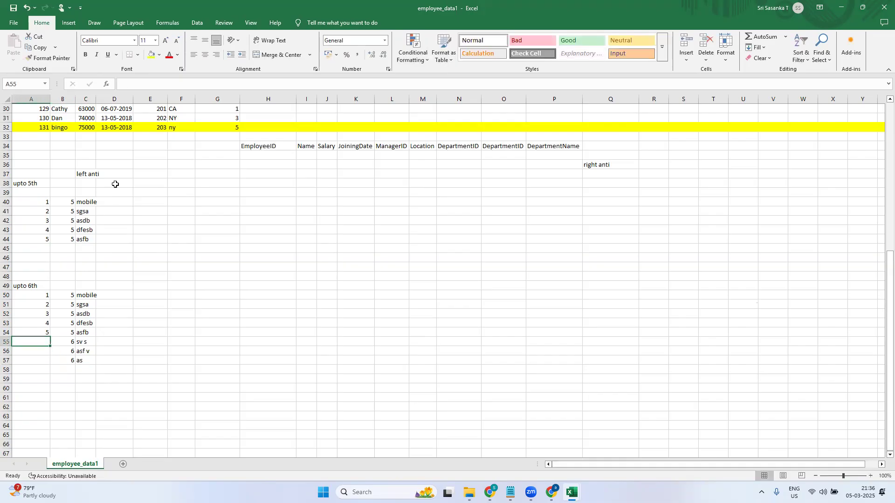
Step: Complete the ID numbering of the "upto 6th" table by entering 6, 7 and 8 in A55:A57
type("6")
key("Return")
type("7")
key("Return")
type("8")
key("Return")
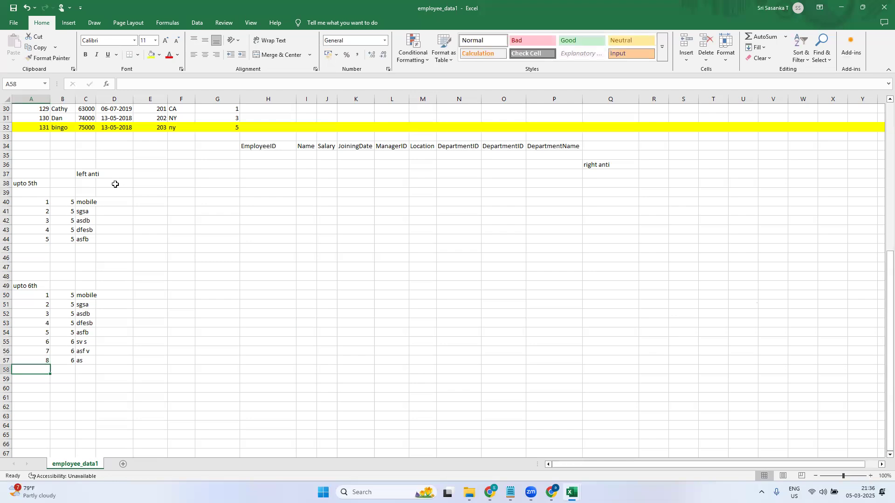
key("Right")
key("Right")
key("Right")
key("Right")
key("Up")
key("Up")
key("Up")
key("Up")
key("Up")
key("Up")
key("Up")
key("Up")
key("Up")
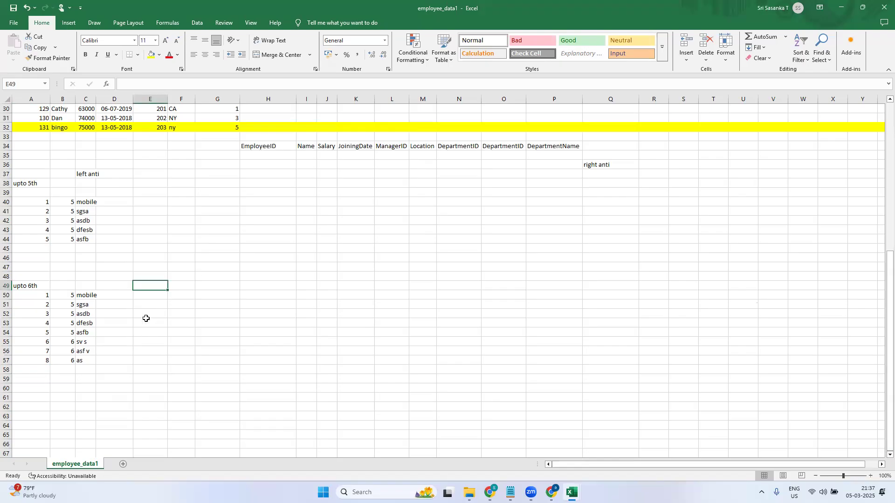
Step: Widen column C slightly, and enter the notes "1 month" in H40 and "1 week" in H41
left_click_drag(96, 100, 108, 99)
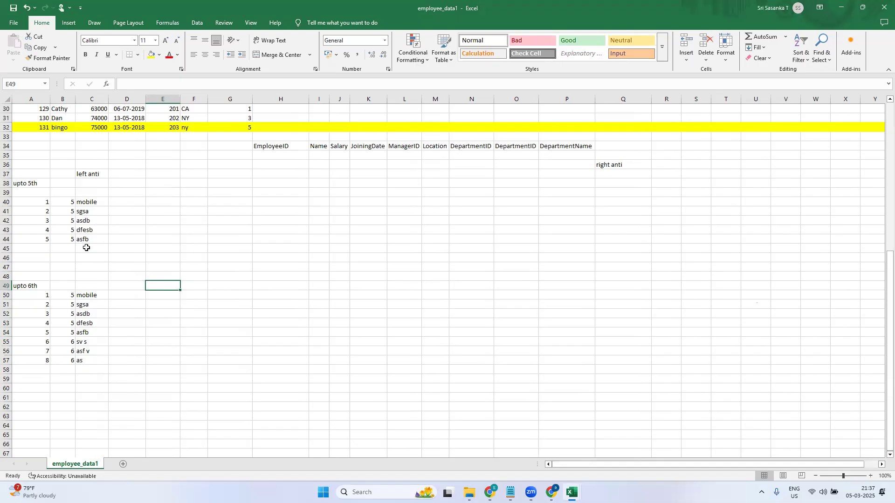
left_click(285, 200)
type("1 month")
key("Return")
type("1 week")
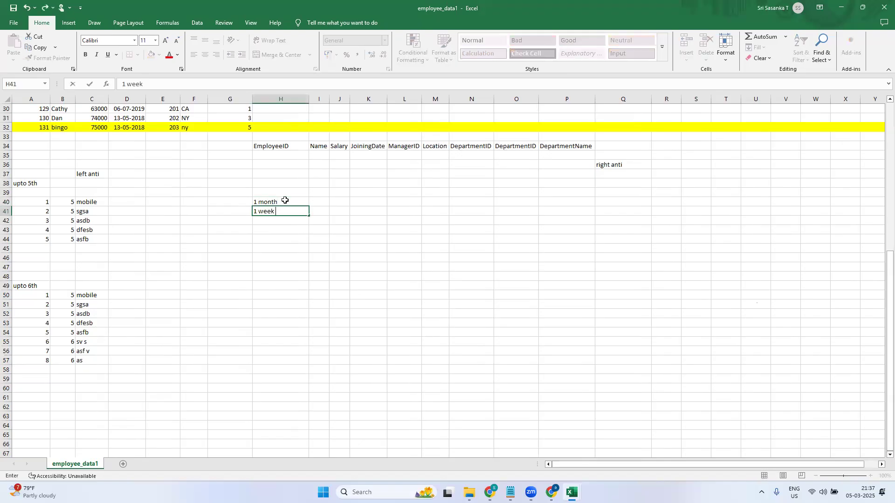
left_click(274, 260)
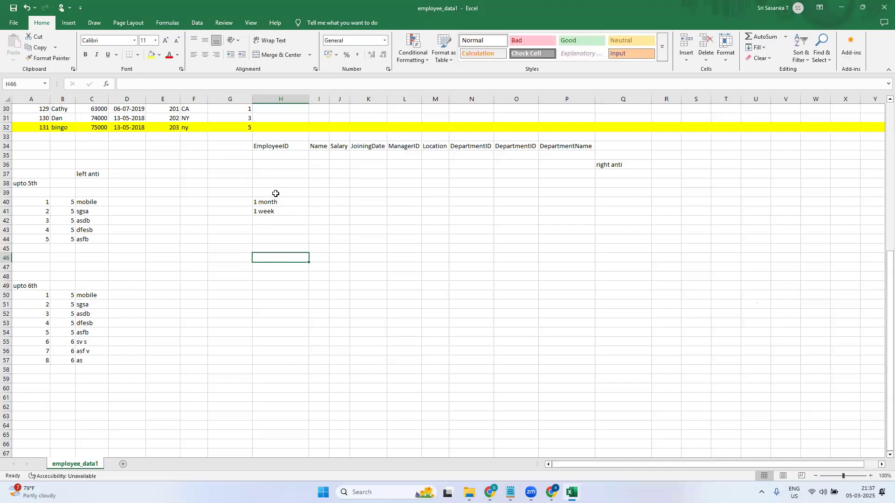
left_click(280, 212)
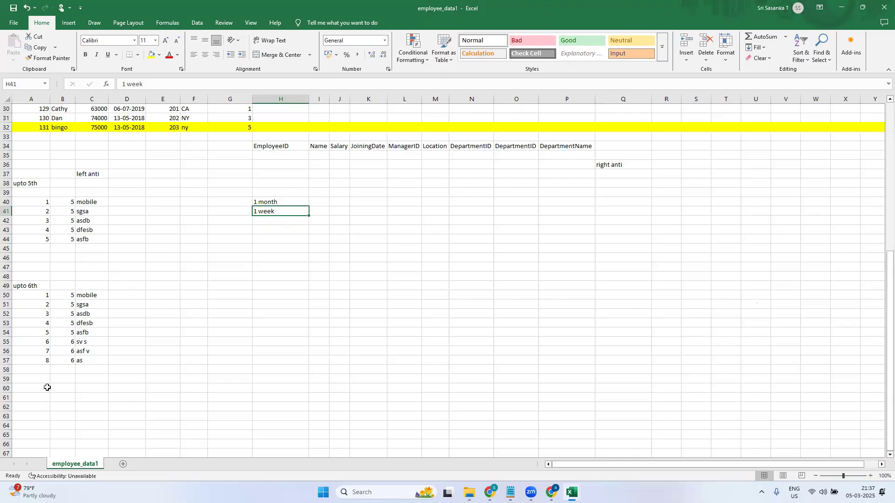
Step: Enter the label "temp" in cell G52, beside the "upto 6th" table
left_click(236, 315)
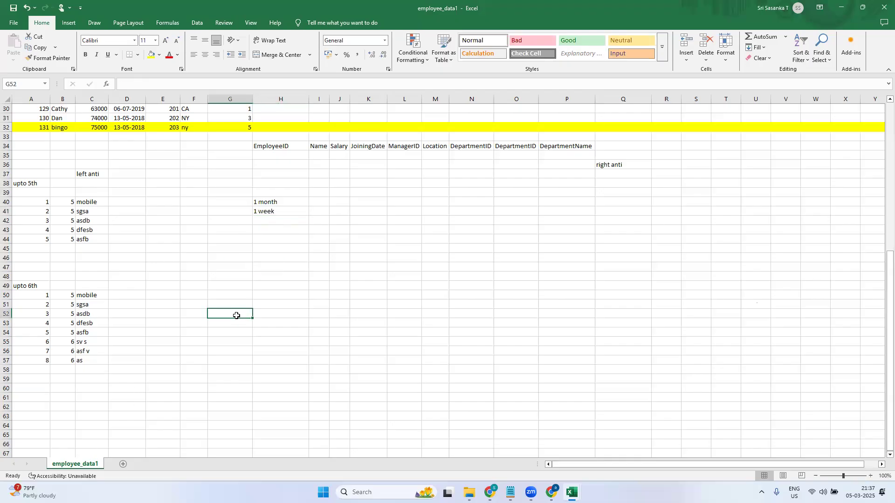
type("temp")
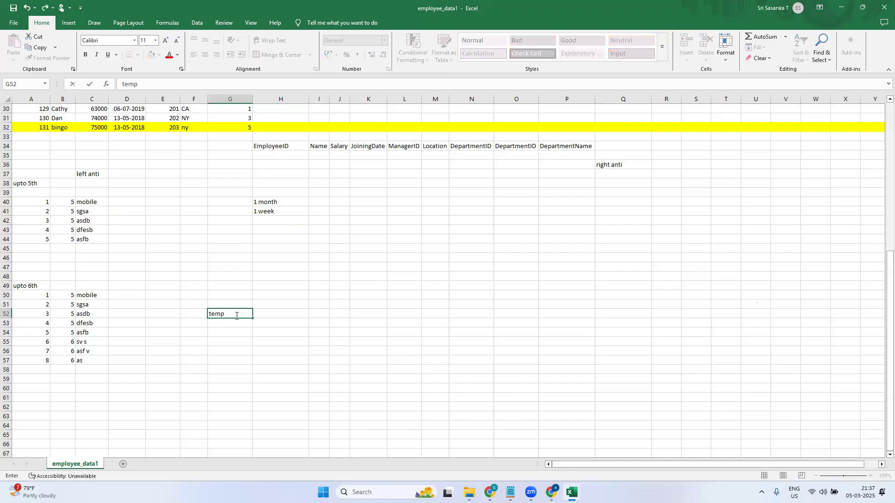
key("Tab")
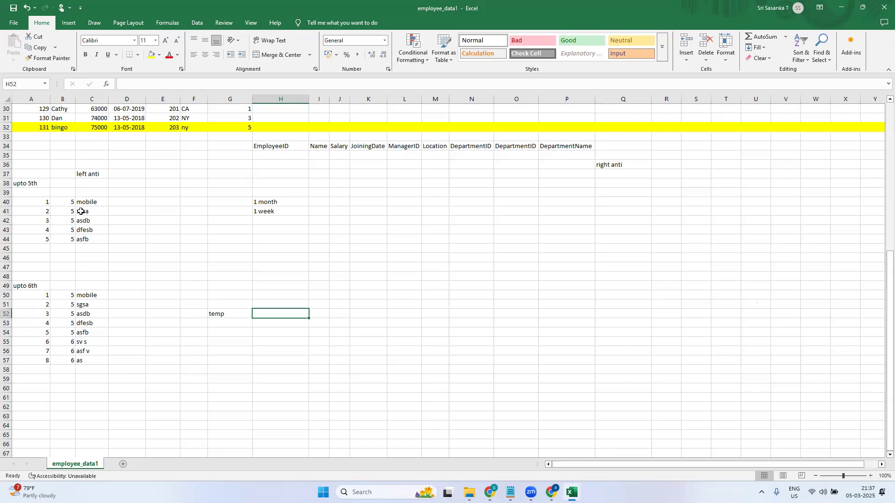
Step: Note the table sizes by entering "5 million" in D41 and "8 million" in D52
left_click(137, 214)
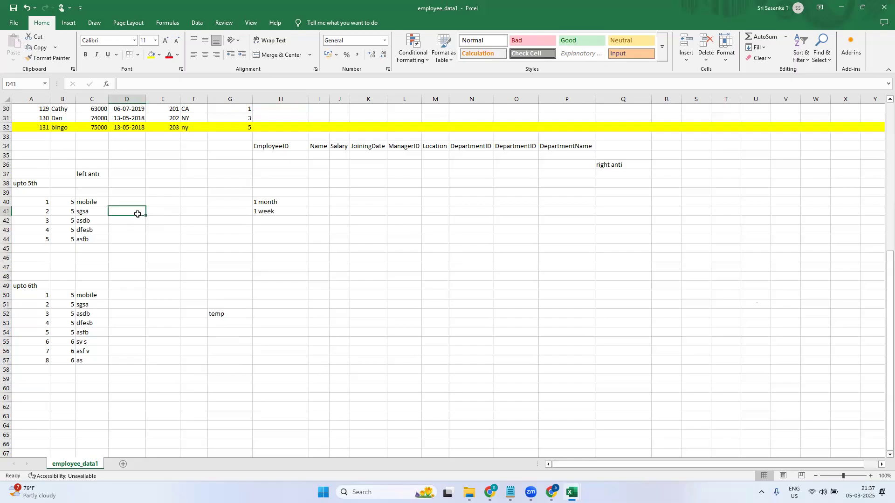
type("5 mi")
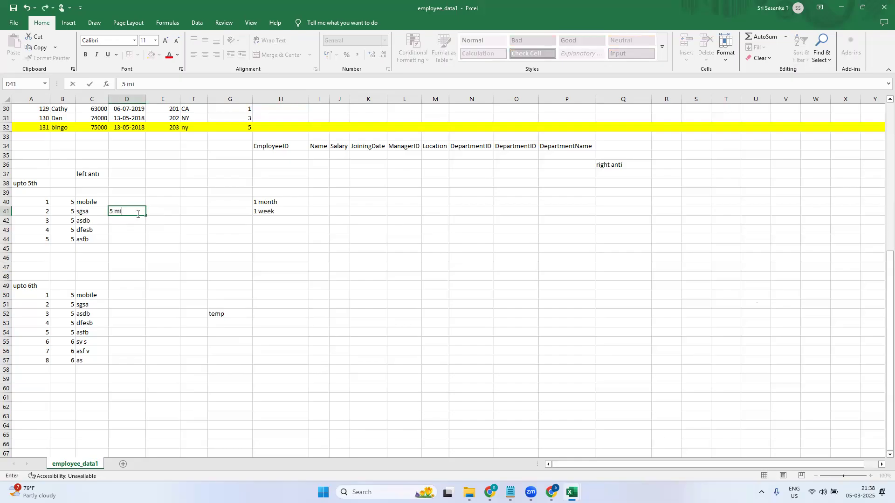
type("llion")
left_click(140, 314)
type("8 m")
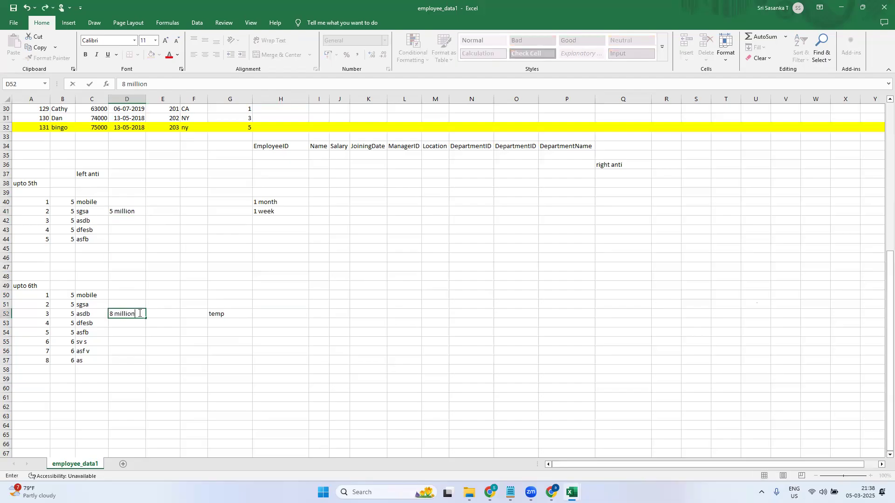
key("Return")
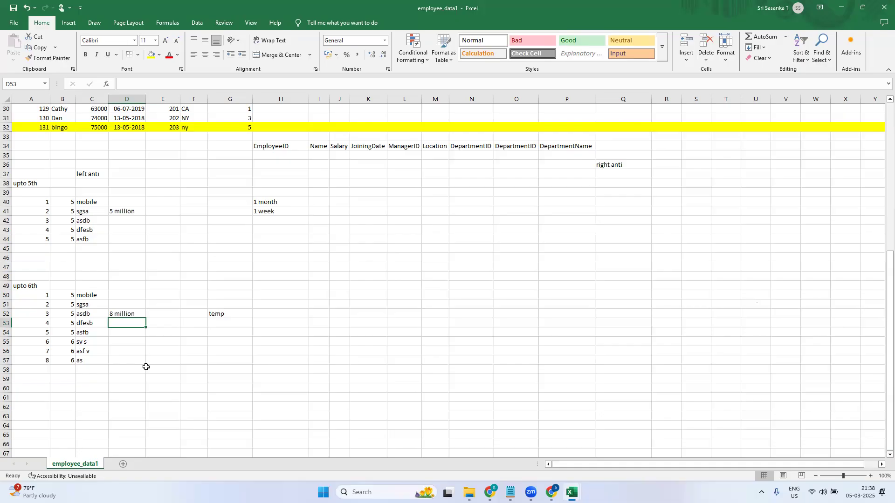
Step: Label the "upto 5th" table "a" in D38 and the "upto 6th" table "b" in D49
left_click(142, 185)
type("a")
left_click(127, 284)
type("a")
left_click(343, 368)
left_click(131, 286)
type("b")
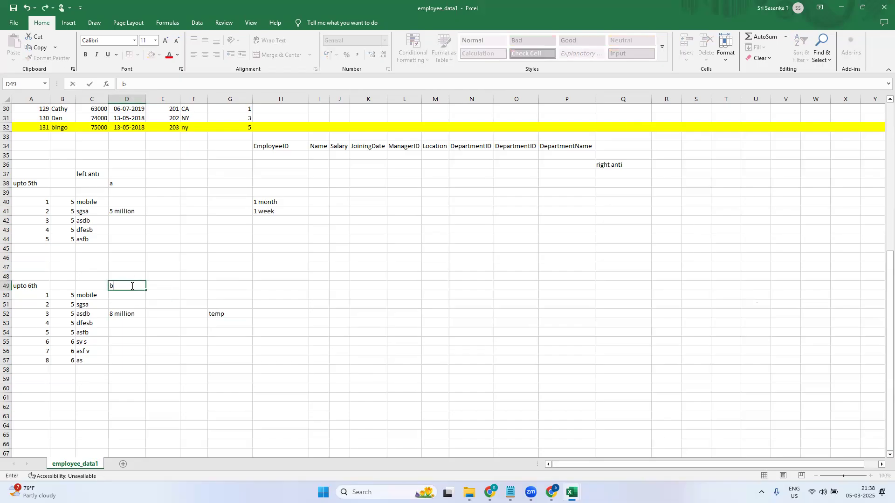
left_click(379, 326)
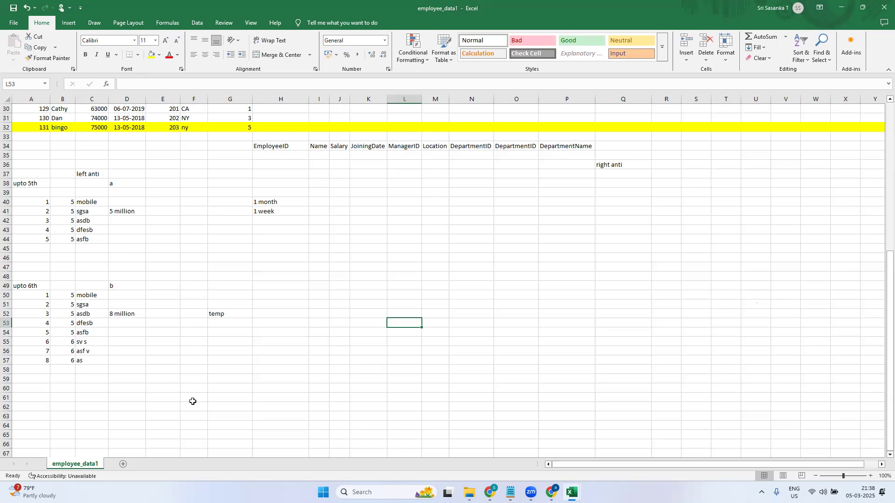
Step: Write out the join expression "a", "join", "b" across cells K51, L51 and M51
left_click(369, 302)
type("a")
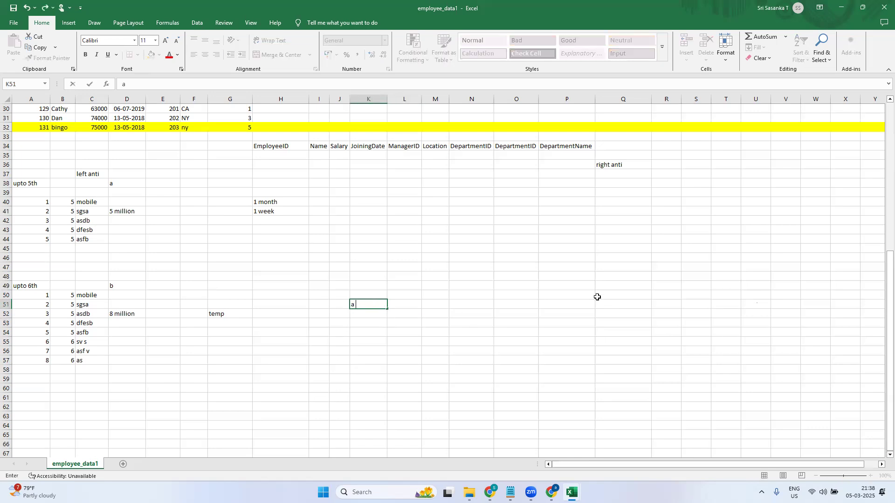
key("Tab")
type("join")
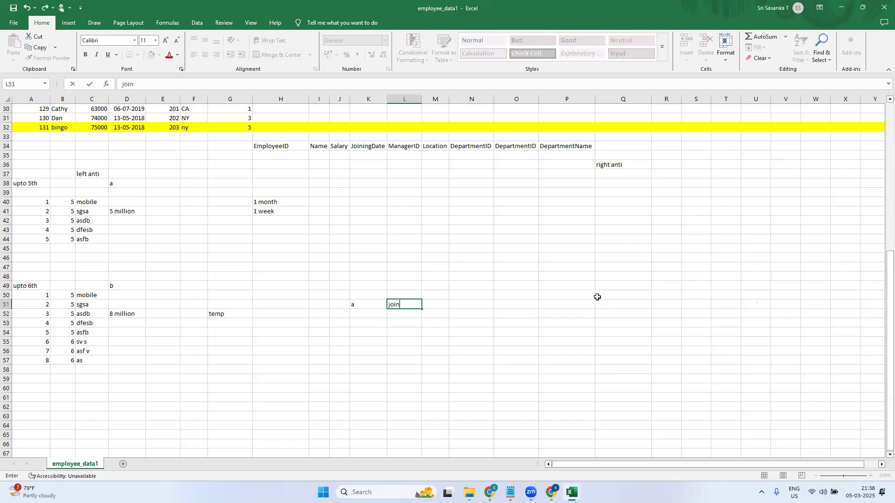
key("Tab")
type("b")
key("Return")
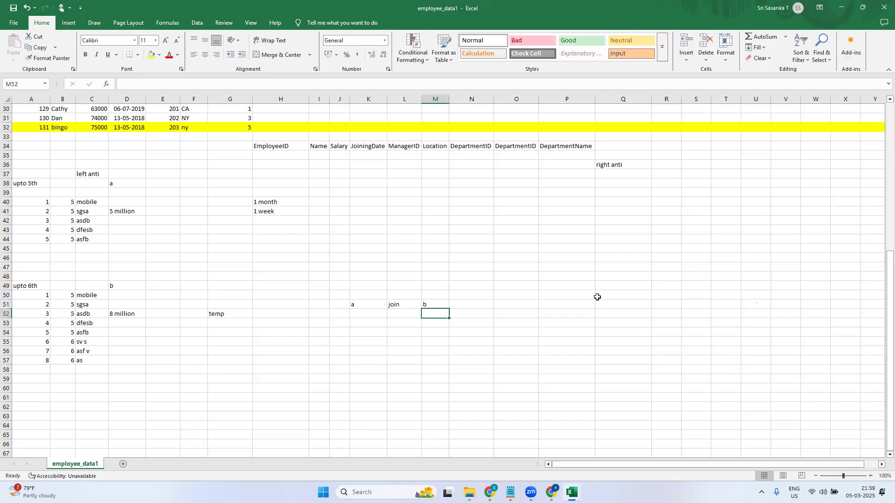
Step: Swap the two tables in the join expression by putting "b" in K51 and "a" in M51
key("Up")
key("Left")
key("Left")
key("Left")
key("Right")
key("F2")
key("BackSpace")
type("b")
key("Right")
key("Right")
key("Right")
key("Left")
type("a")
key("Return")
key("Up")
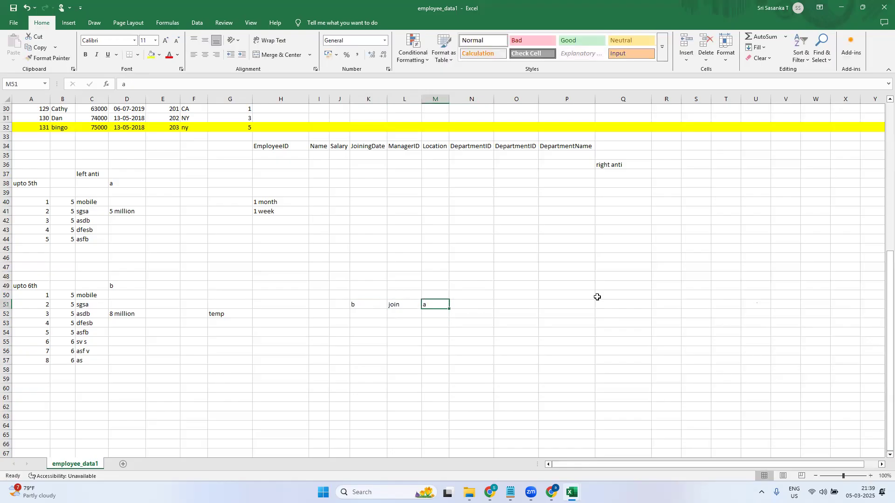
Step: Enter the join type "left anti" in L50, directly above the word "join"
key("Up")
key("Left")
type("left anti")
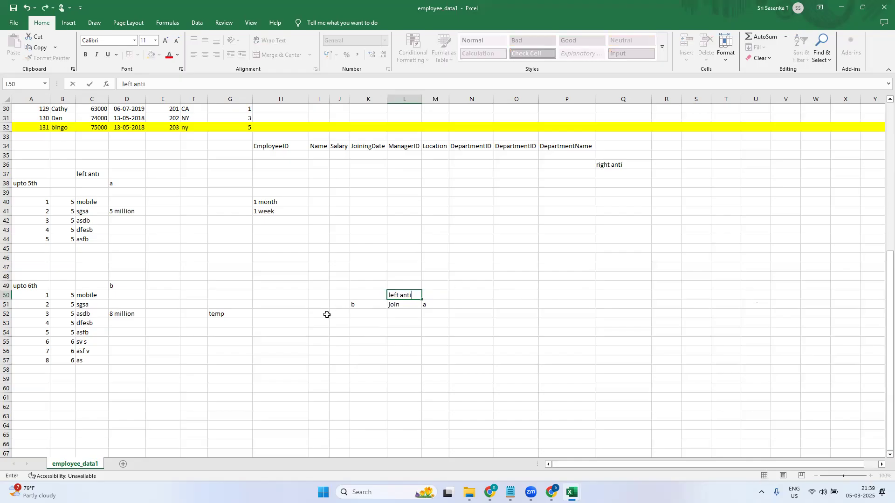
left_click(378, 350)
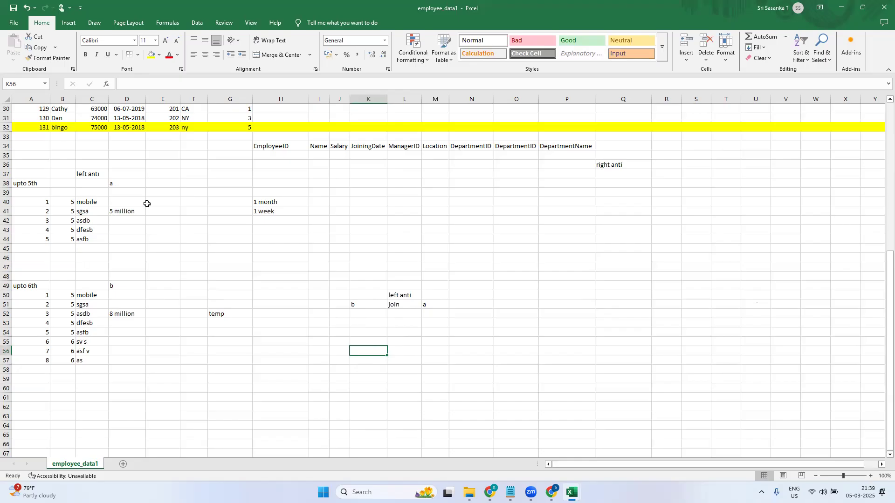
Step: Enter the row count "3 million" in K53, below the join expression
left_click(357, 327)
type("3")
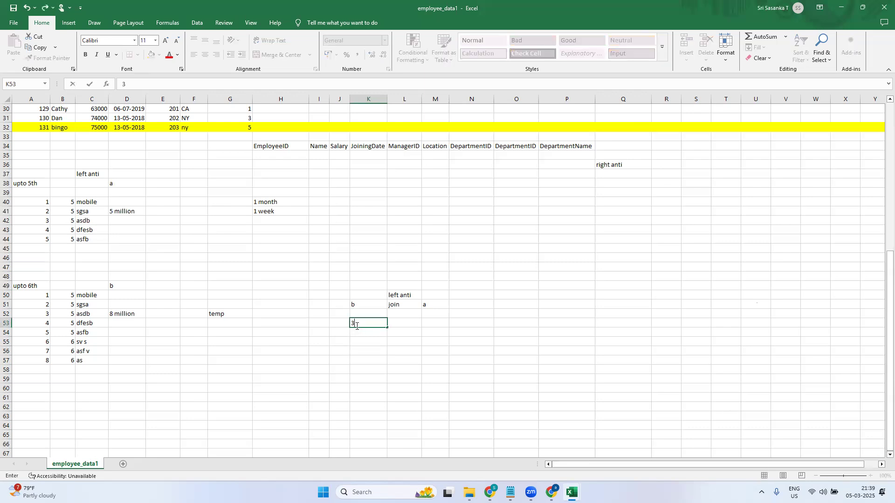
type(" mill")
left_click(428, 347)
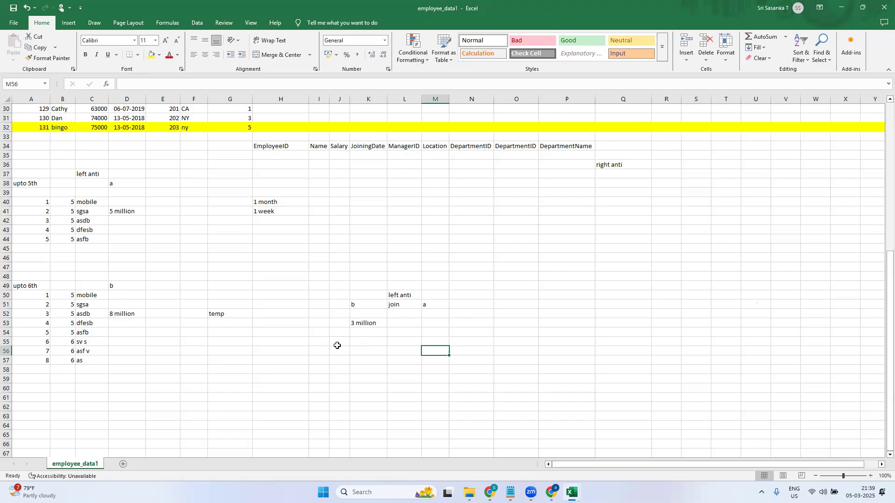
left_click(356, 323)
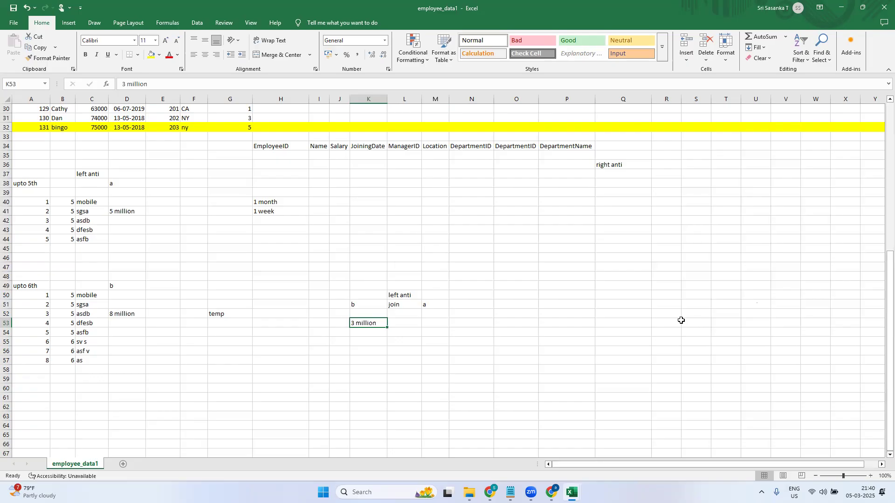
Step: Enter the note "7 30" in cell N46
left_click(473, 260)
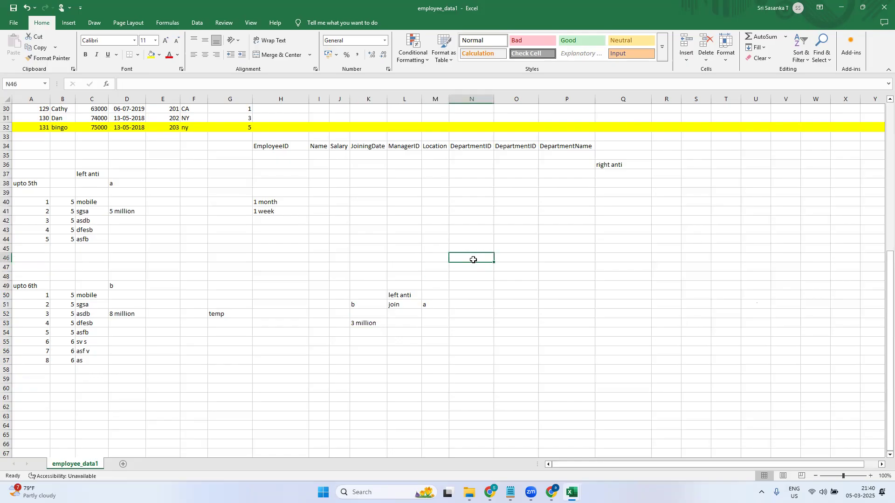
type("7 30")
key("Return")
key("Down")
key("Down")
key("Down")
key("Right")
key("Left")
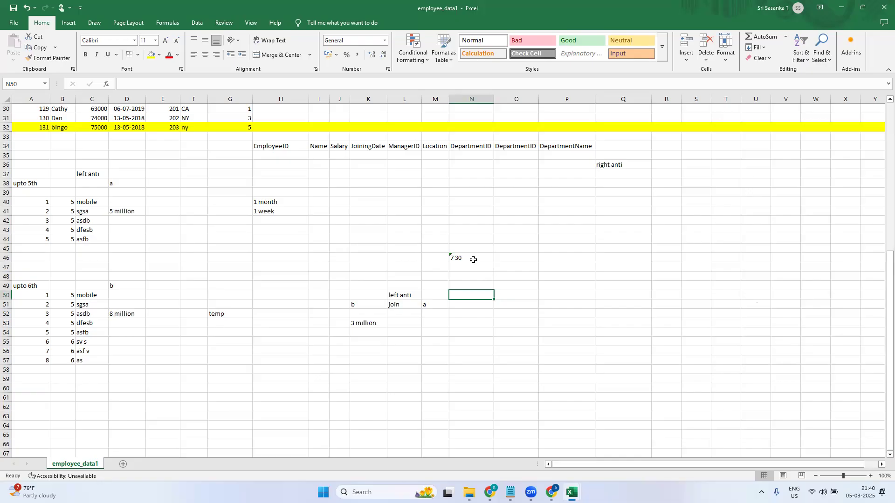
key("Up")
key("Up")
key("Up")
key("Up")
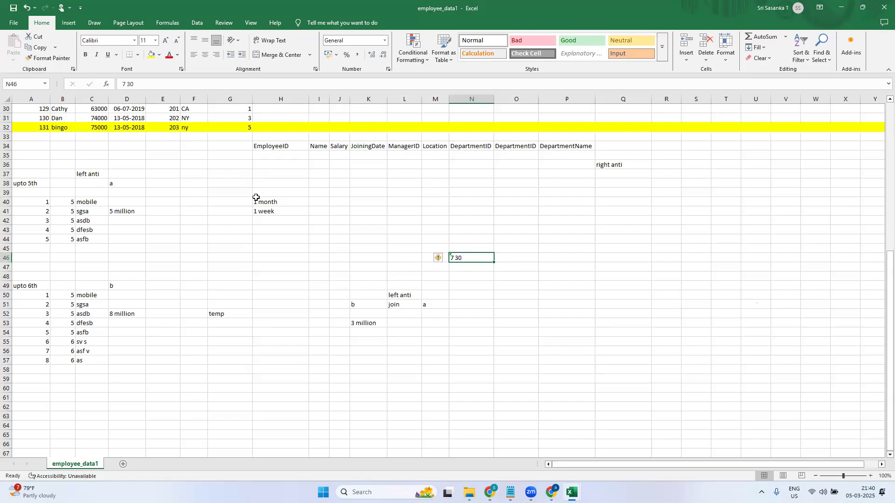
left_click(279, 211)
left_click(284, 202)
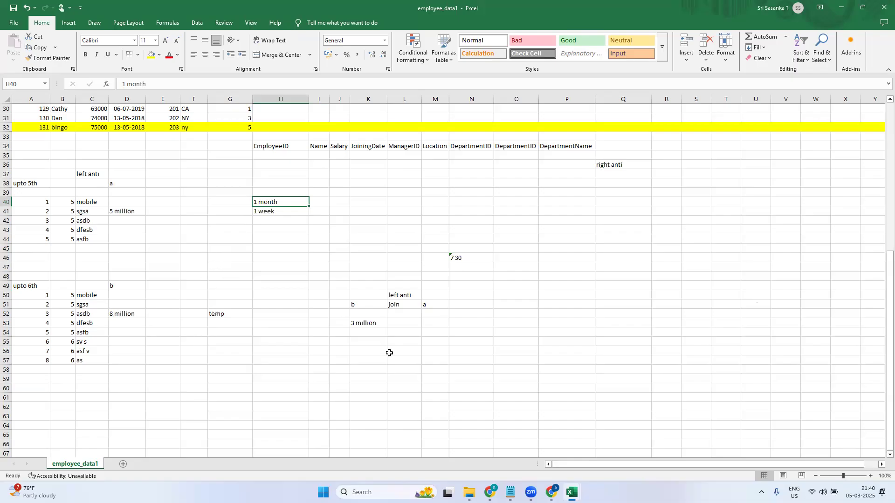
left_click(210, 317)
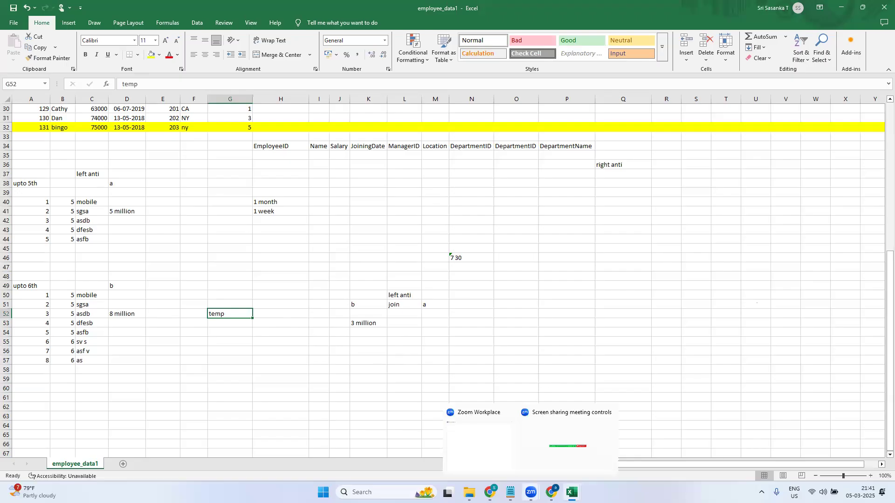
Step: Switch to Azure Data Factory in Chrome, enlarge the dataflow3 canvas and preview the output data of join1
left_click(552, 492)
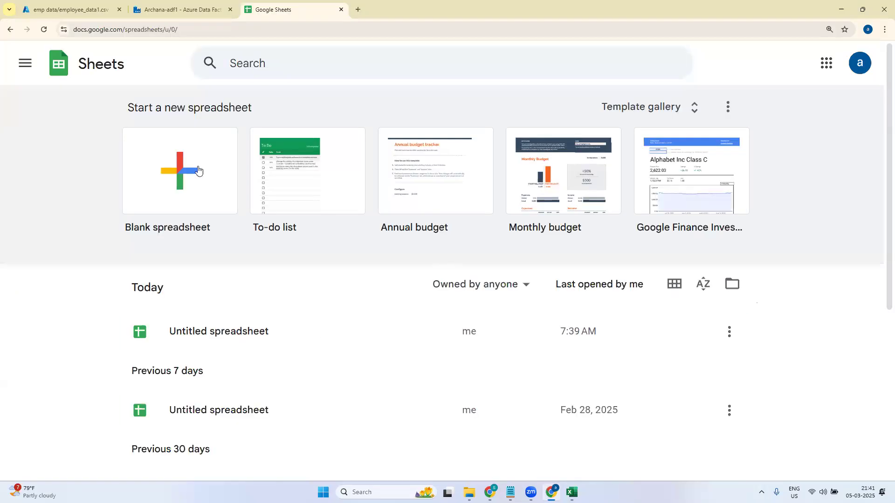
left_click(180, 10)
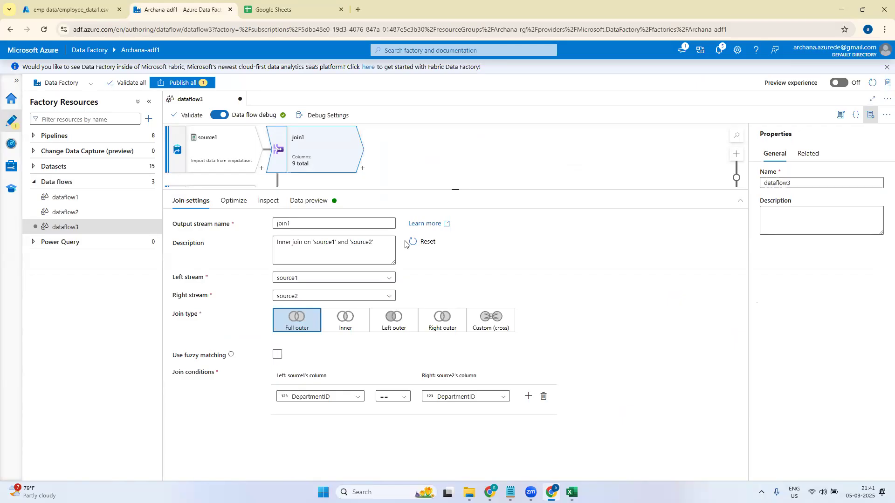
left_click_drag(454, 189, 459, 208)
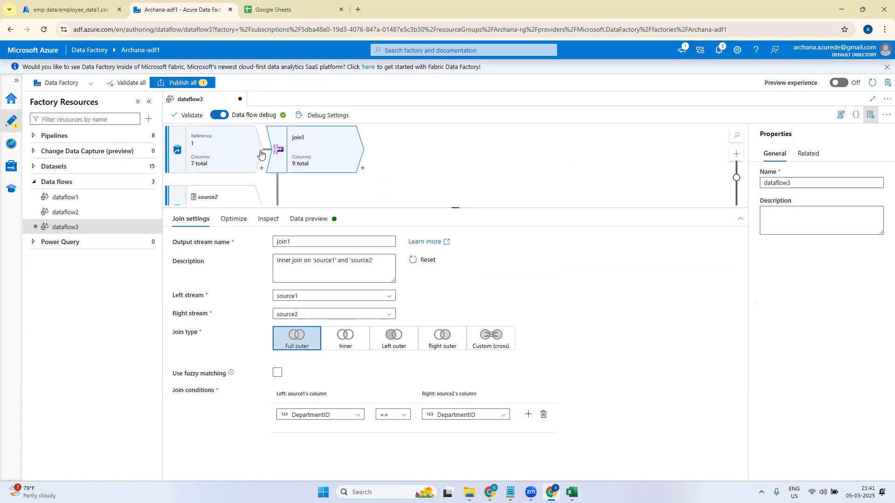
left_click(310, 219)
Step: Add a sink transformation after join1 in dataflow3
left_click(363, 167)
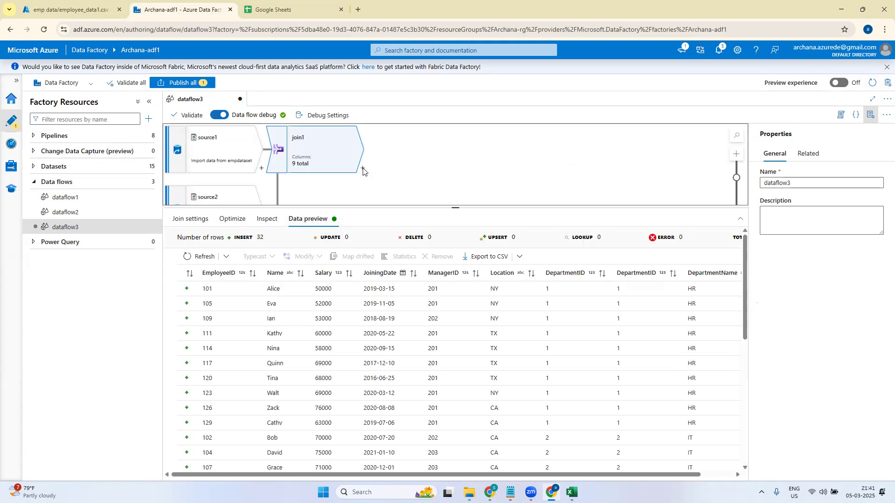
left_click_drag(483, 247, 478, 352)
left_click(402, 424)
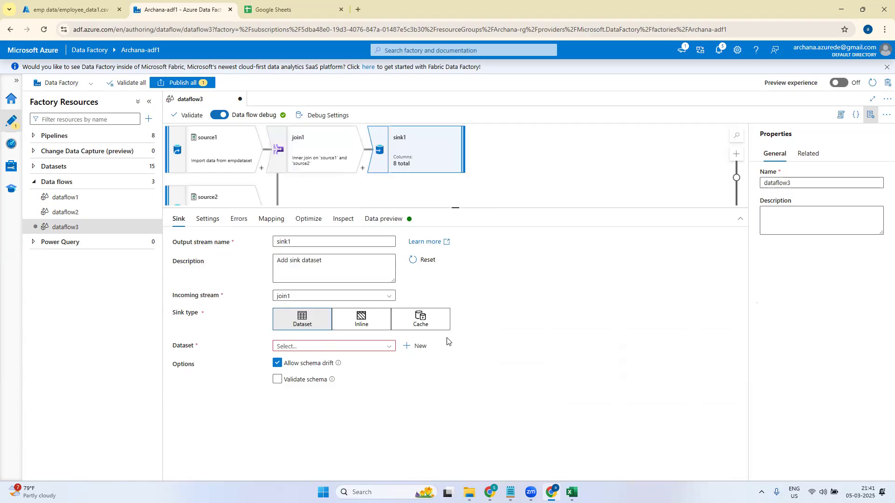
Step: Start a new sink dataset for sink1 on Azure Data Lake Storage Gen2 in DelimitedText format
left_click(420, 348)
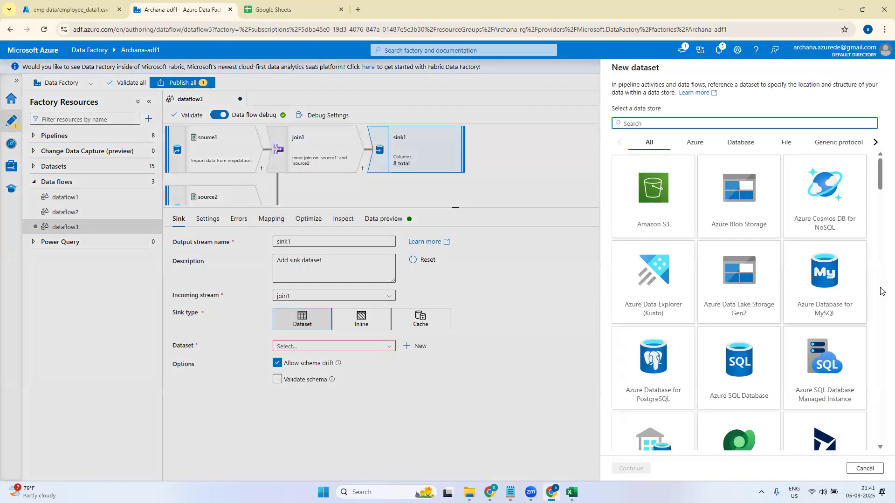
left_click(730, 294)
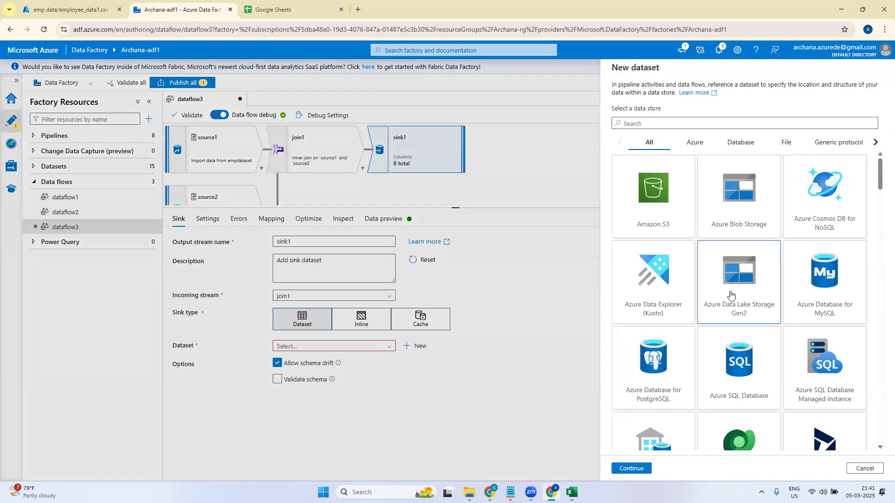
left_click(631, 467)
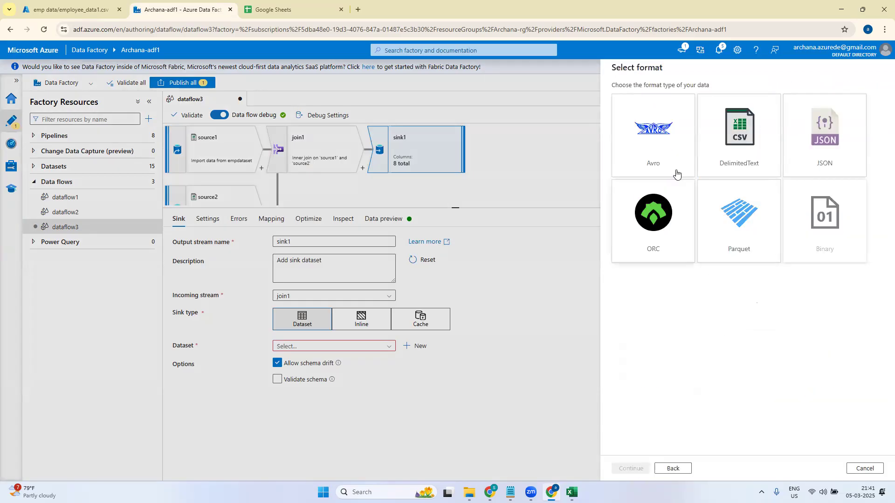
left_click(745, 140)
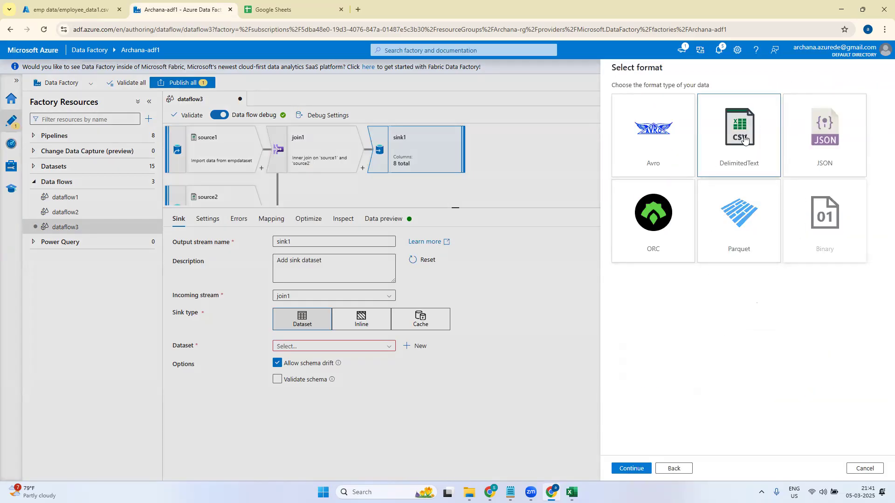
left_click(635, 470)
Step: Point the new dataset to the StorageAc1 linked service and the output-data folder, and create it
left_click(798, 127)
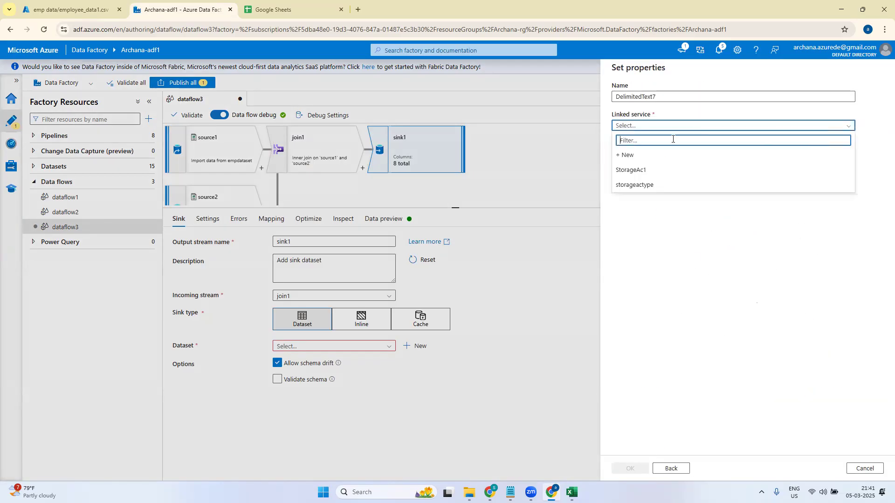
left_click(628, 171)
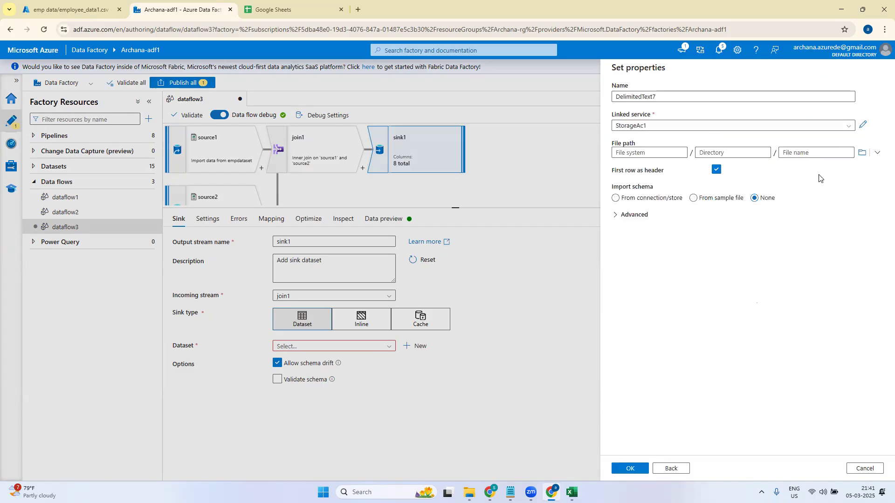
left_click(861, 155)
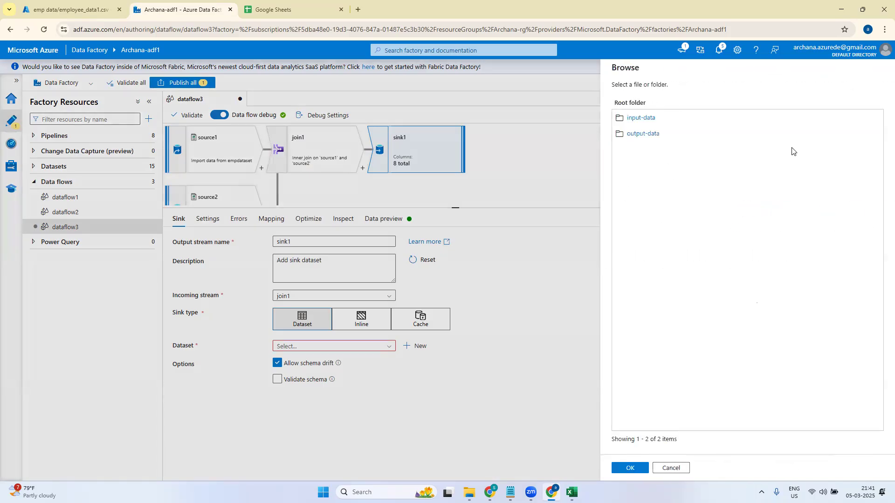
left_click(642, 134)
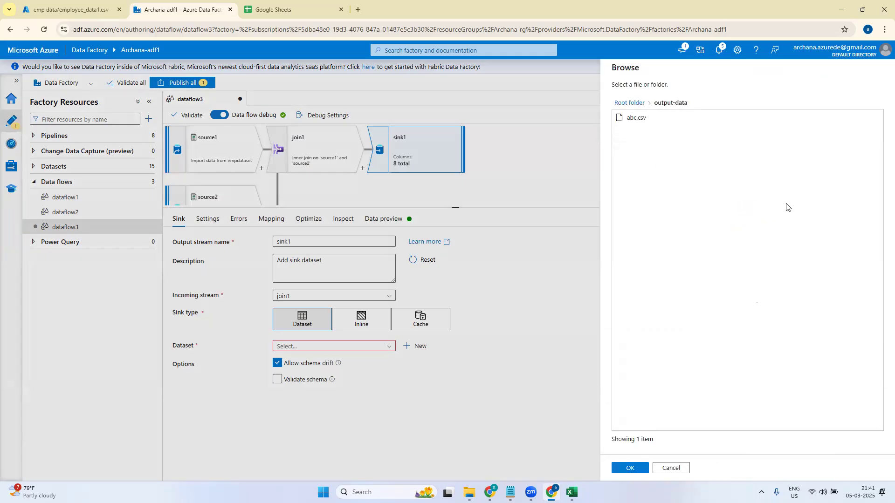
left_click(629, 468)
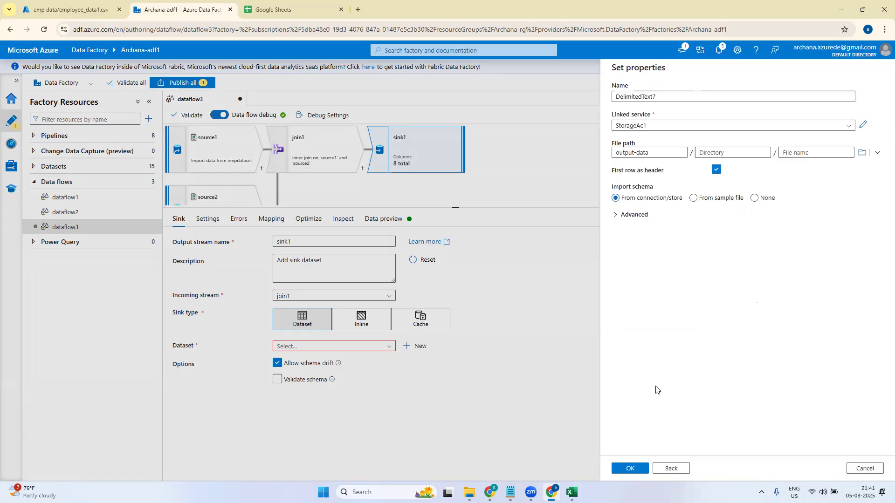
left_click(633, 469)
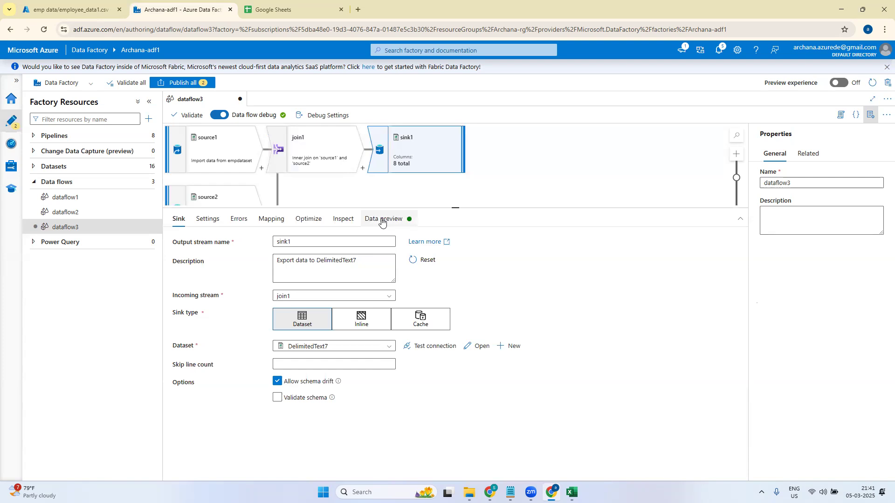
Step: Preview the sink1 data and look through the joined rows down to the last record
left_click(381, 221)
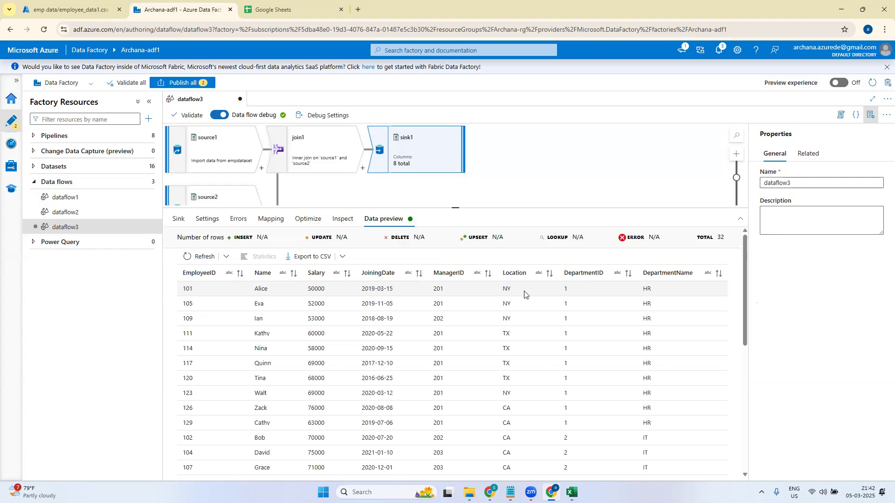
left_click_drag(456, 205, 456, 164)
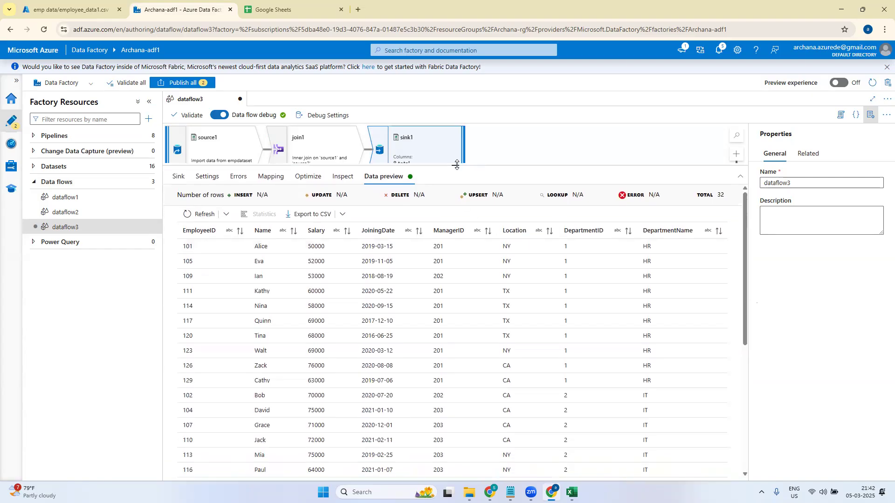
left_click_drag(745, 295, 764, 433)
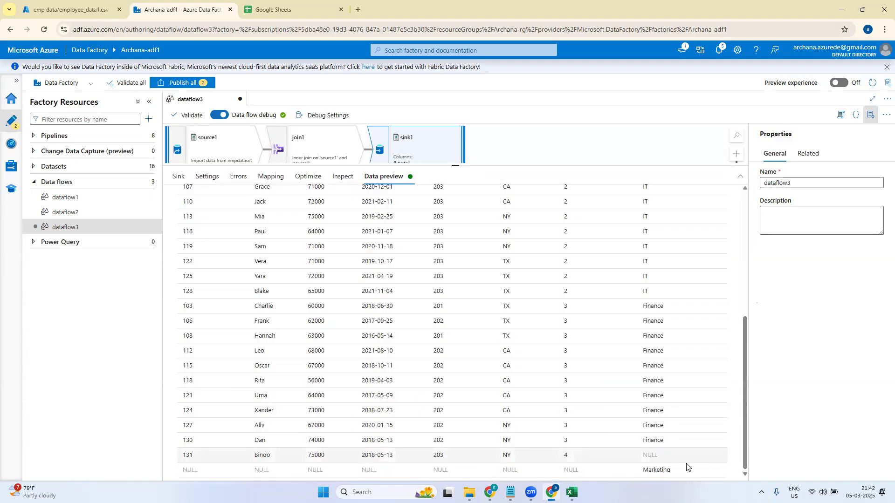
left_click_drag(745, 387, 751, 248)
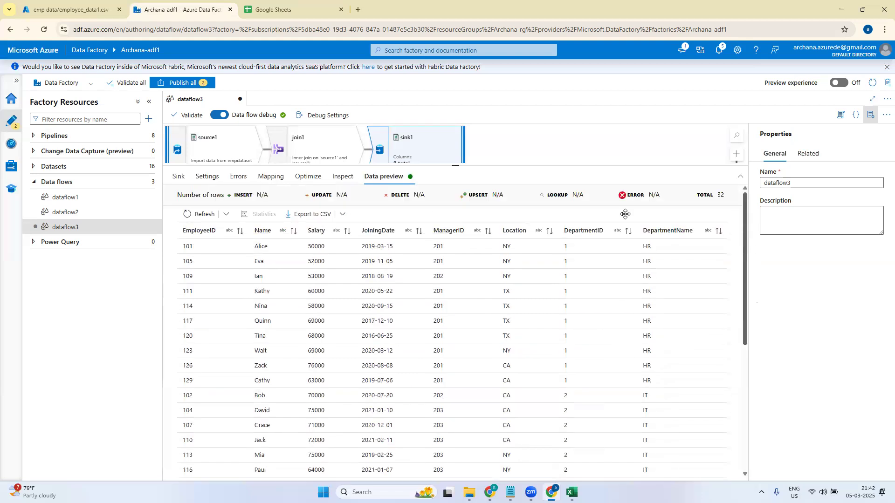
left_click_drag(457, 168, 455, 253)
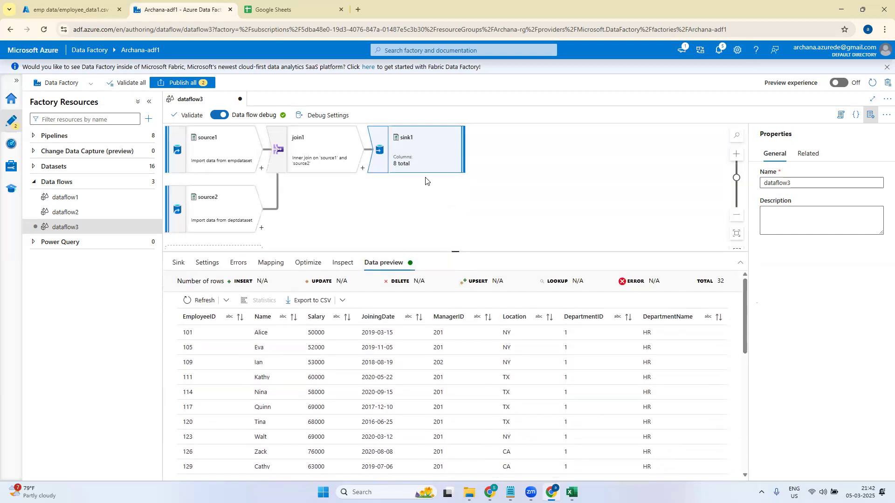
Step: Return to the sink1 settings and publish the pending dataset and dataflow3 changes
left_click(443, 170)
left_click(173, 270)
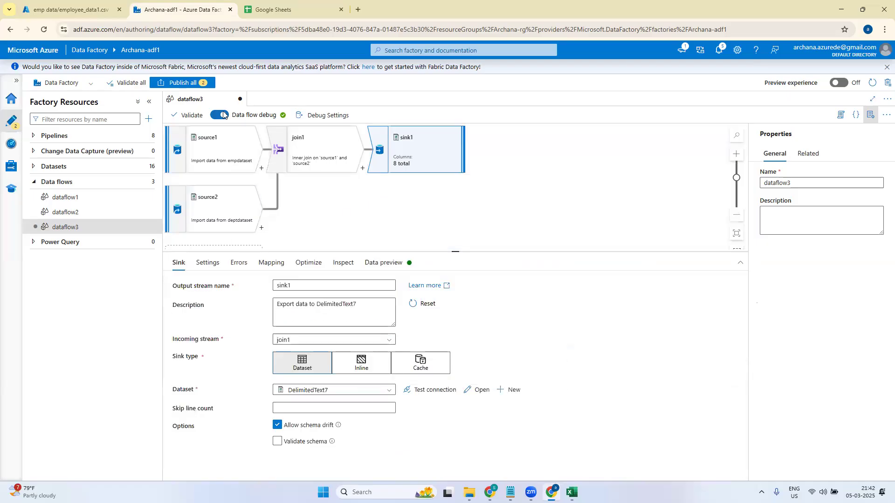
left_click(196, 85)
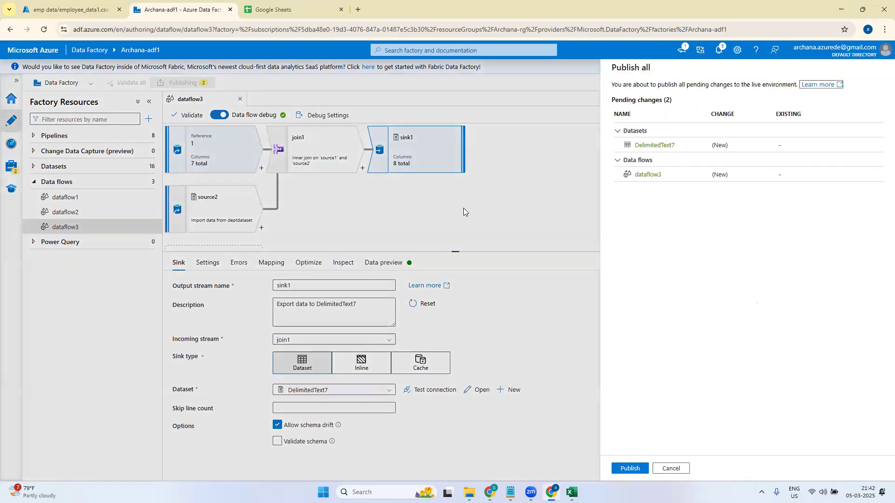
left_click(632, 468)
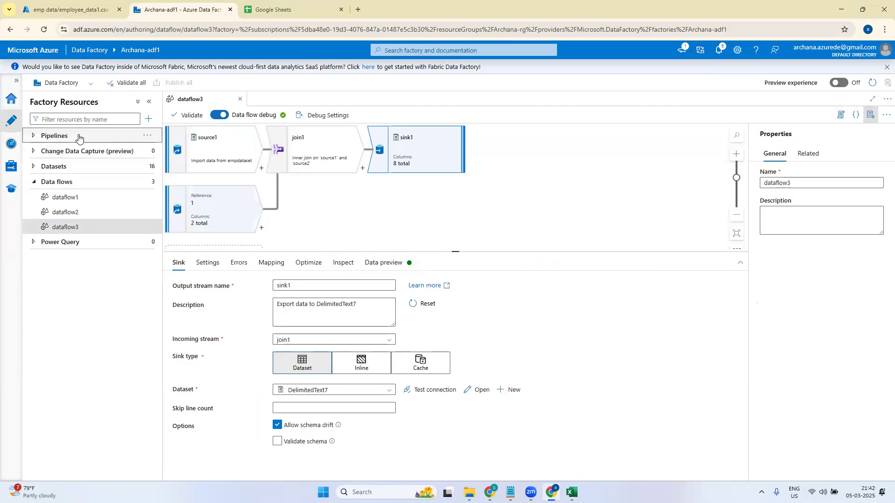
Step: Create a new blank pipeline in the factory
left_click(54, 136)
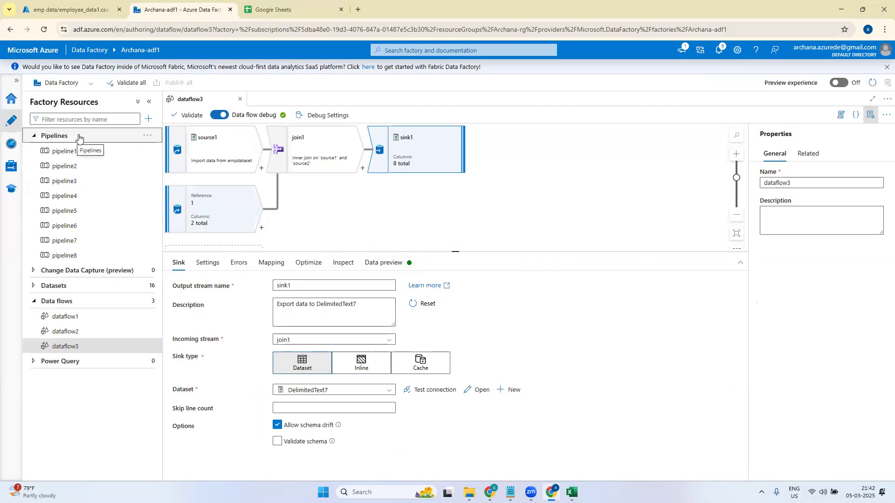
left_click(149, 118)
mouse_move(184, 135)
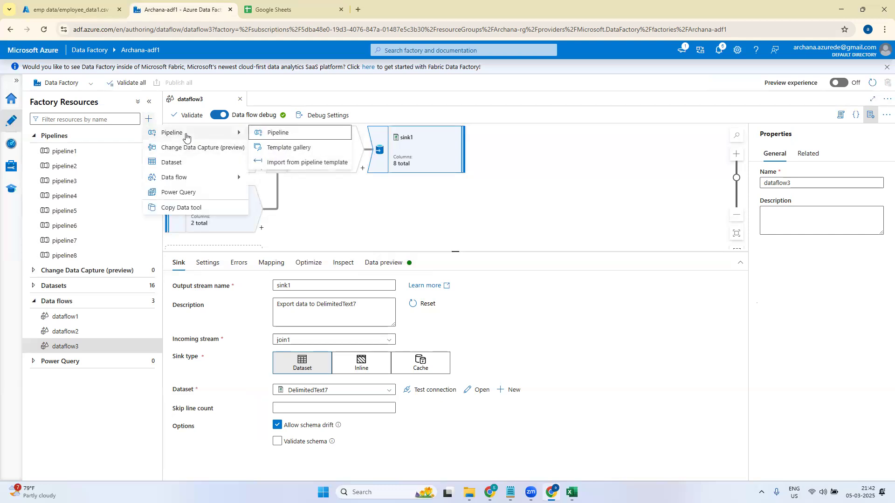
left_click(266, 133)
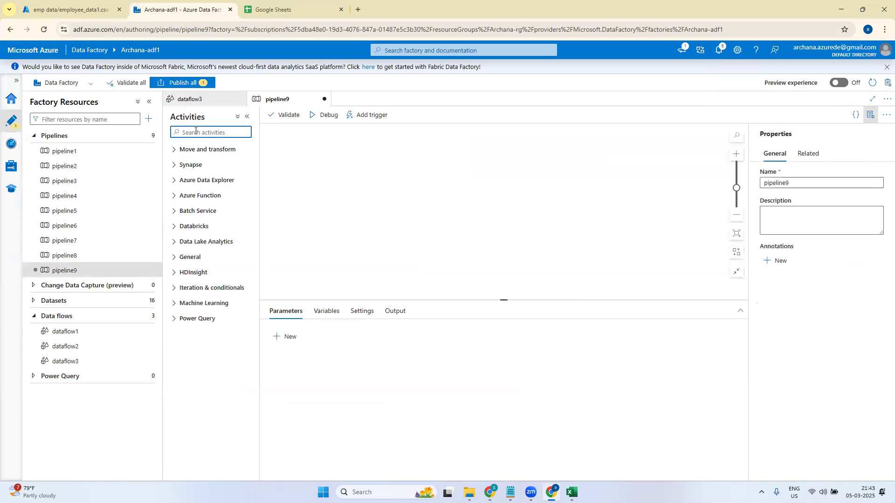
Step: Add a Data flow activity to the new pipeline, set it to run dataflow3 and check its parameters
type("data")
left_click_drag(208, 186, 382, 163)
left_click(311, 311)
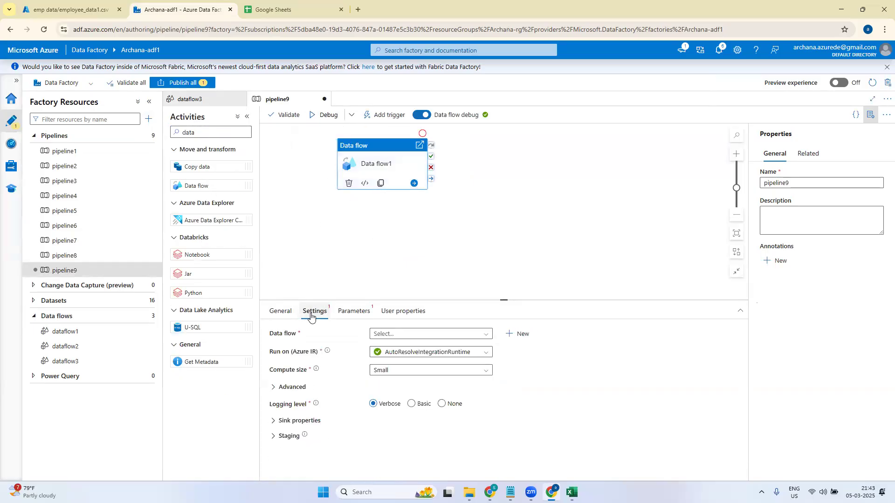
left_click(464, 335)
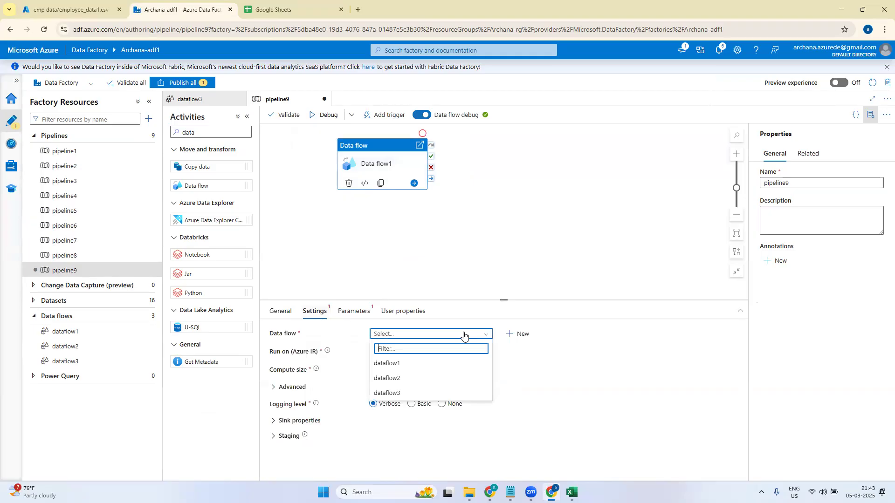
left_click(405, 397)
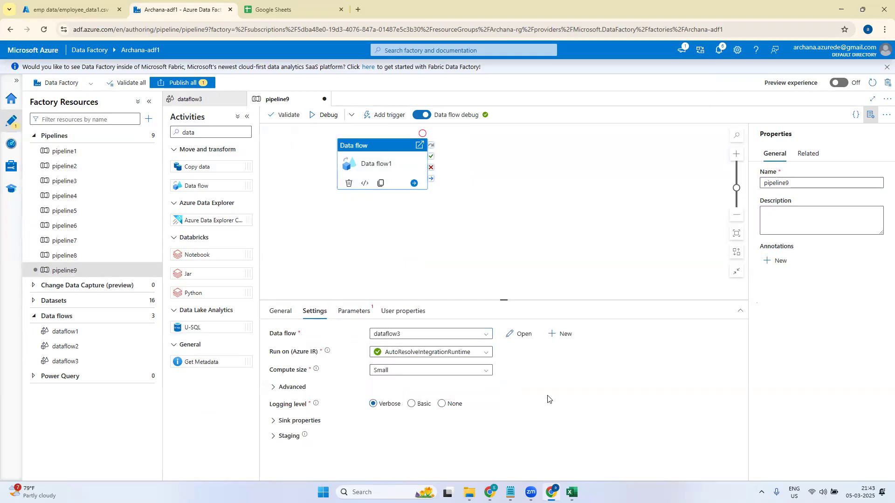
left_click(347, 311)
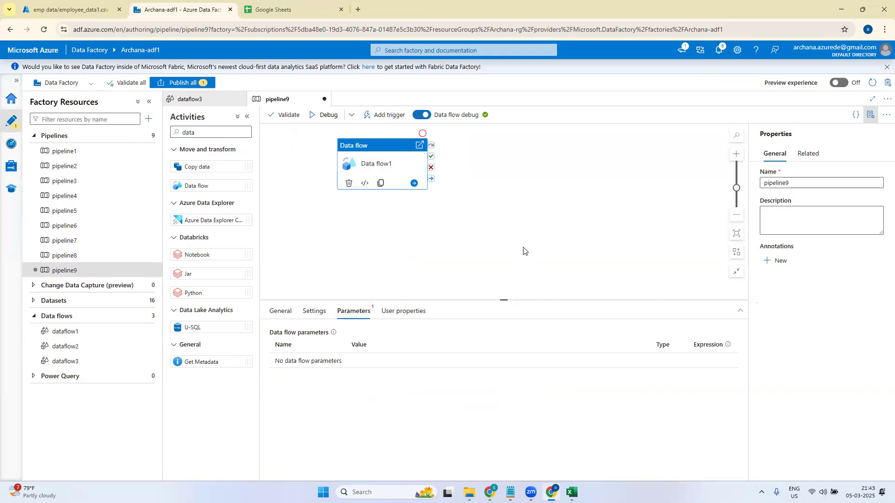
Step: Run the pipeline in debug mode and monitor the Data flow1 run status in the output
left_click(523, 252)
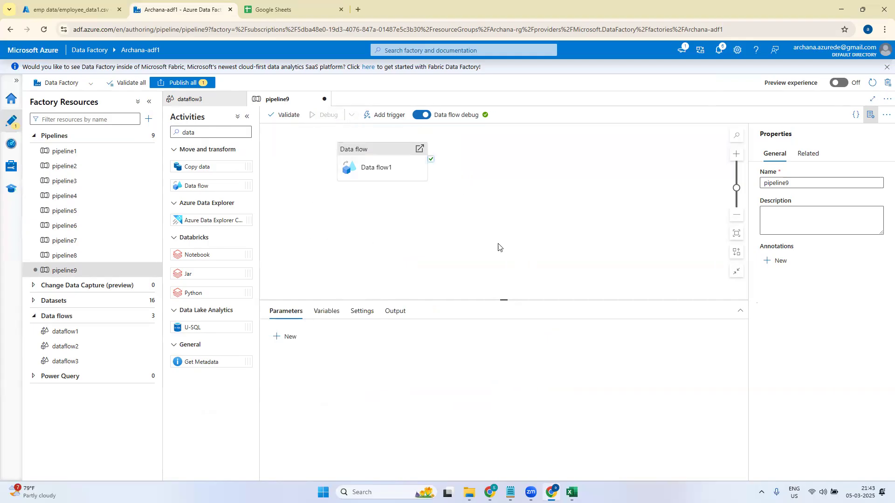
left_click(289, 255)
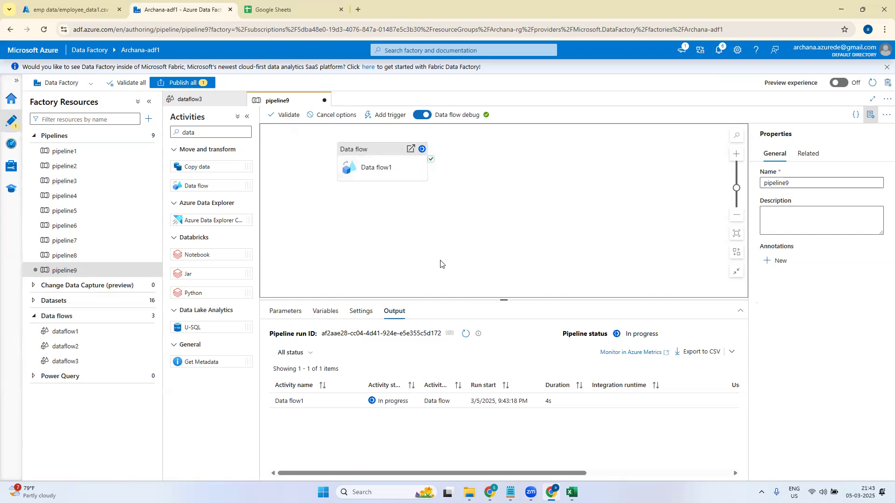
left_click_drag(504, 301, 505, 247)
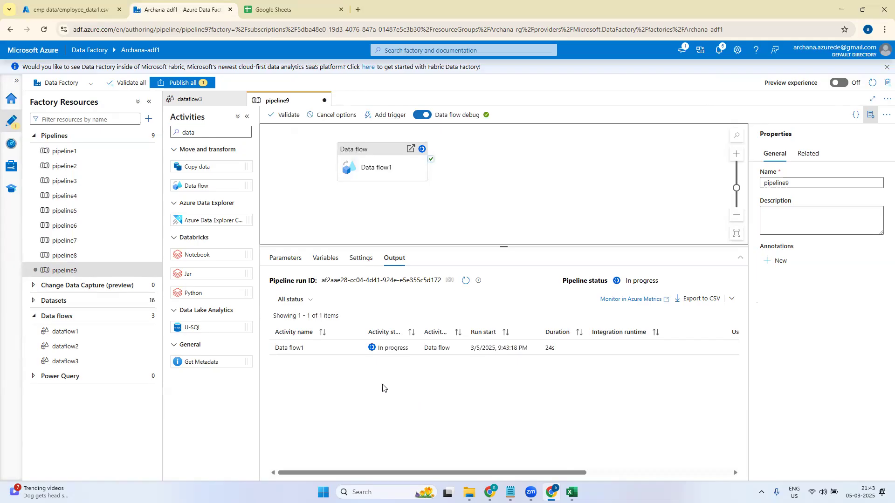
left_click(466, 280)
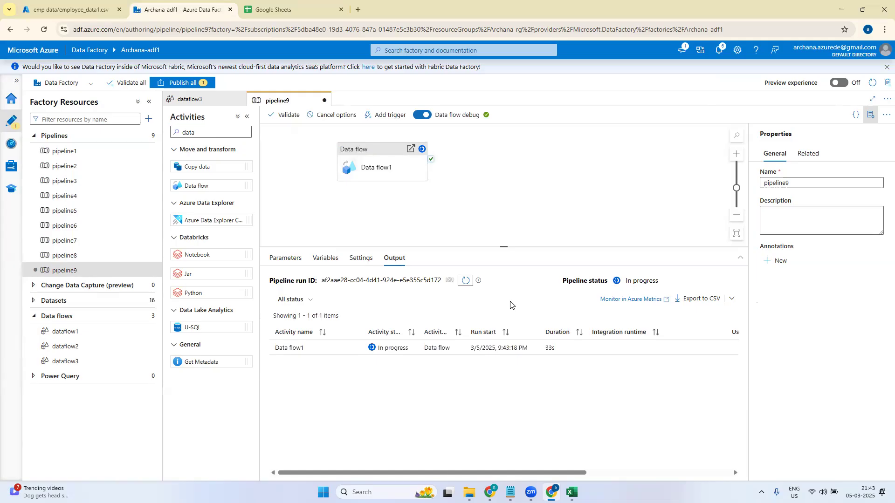
left_click_drag(506, 247, 506, 211)
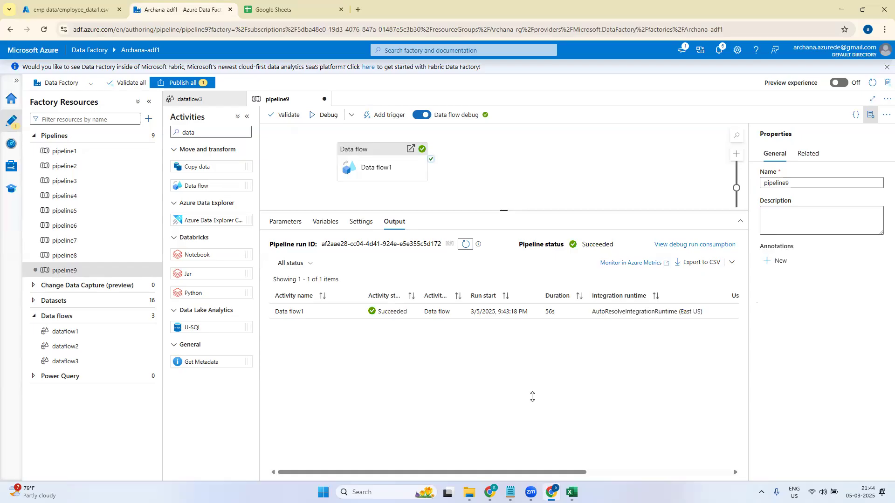
Step: Switch to the Azure portal storage account and view the contents of the generated part-00000 CSV file in the output-data container
left_click(77, 8)
left_click(878, 83)
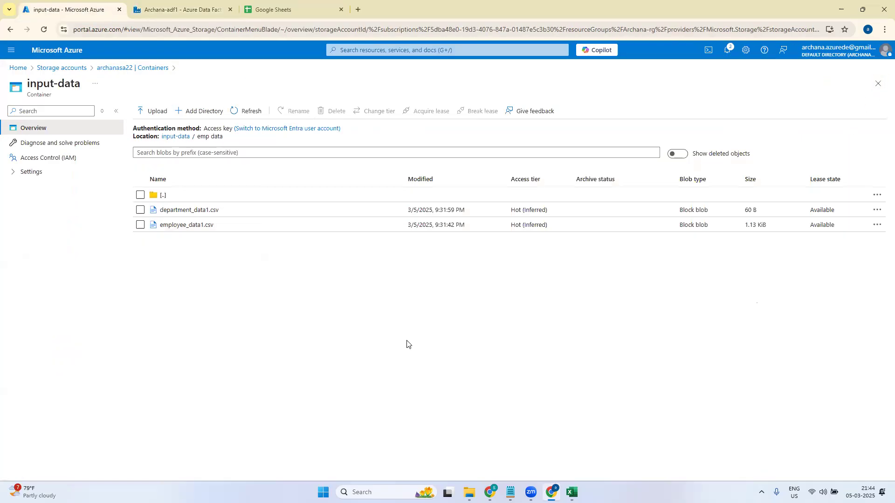
left_click(178, 137)
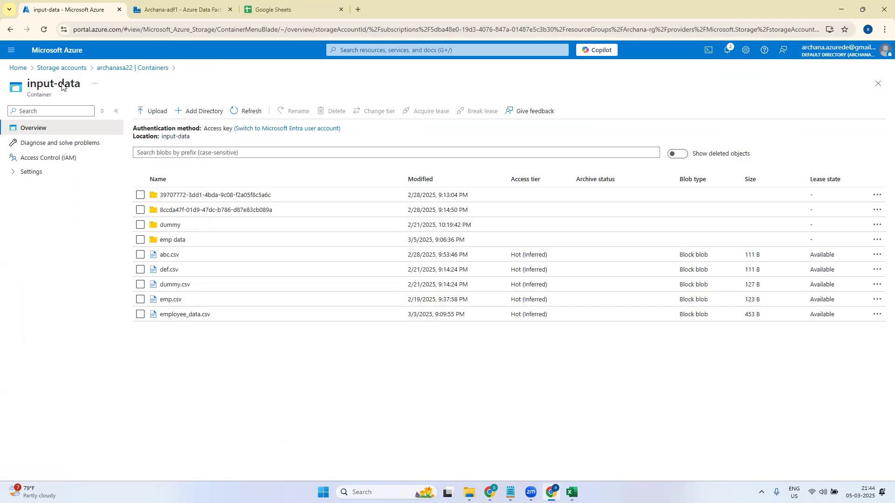
left_click(126, 68)
left_click(318, 204)
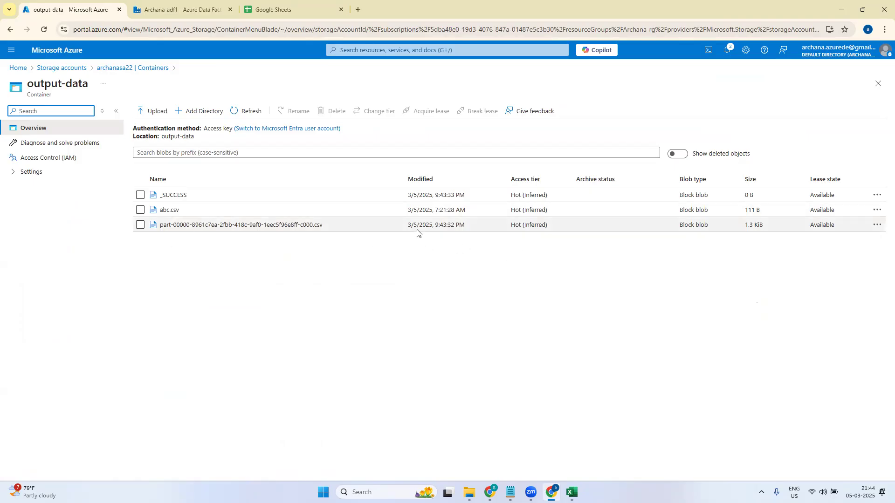
left_click(376, 227)
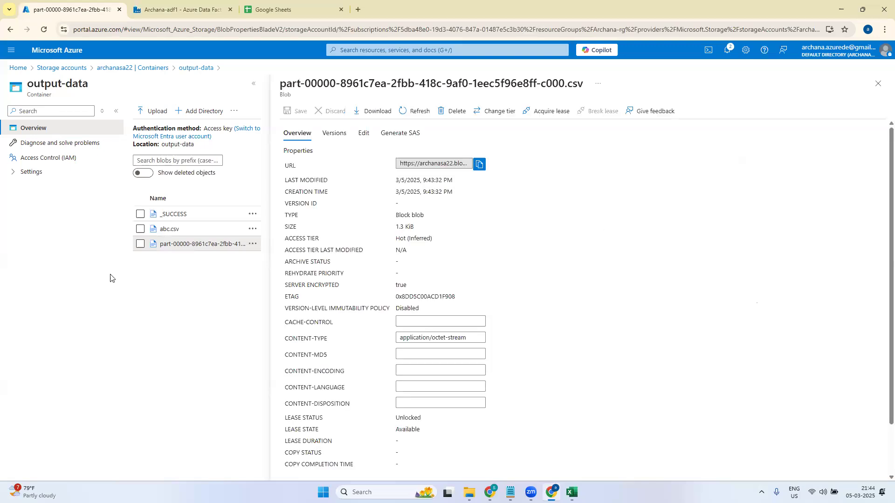
left_click(364, 133)
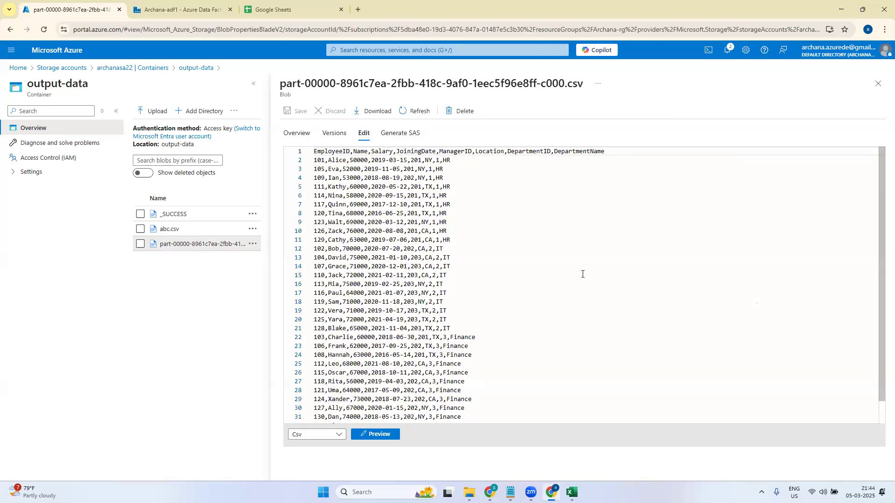
Step: Preview the part-00000 CSV as a table, review its joined rows and close the file
left_click(368, 435)
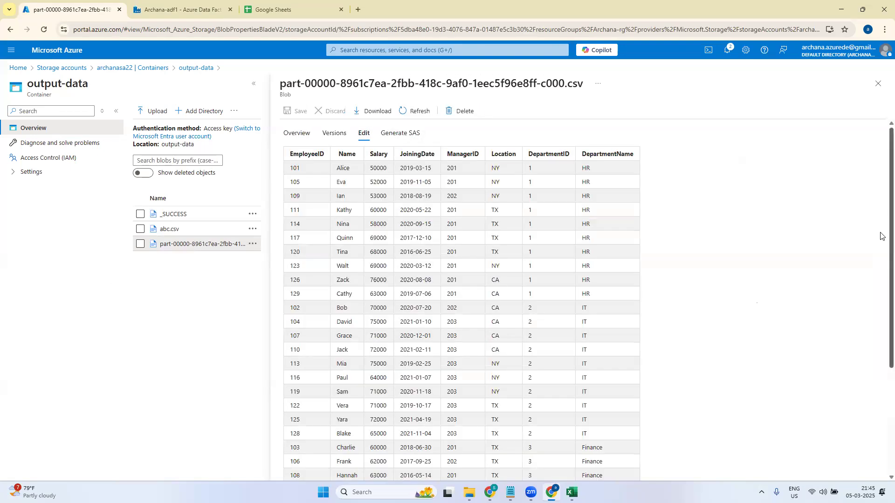
scroll(880, 235, "down", 3)
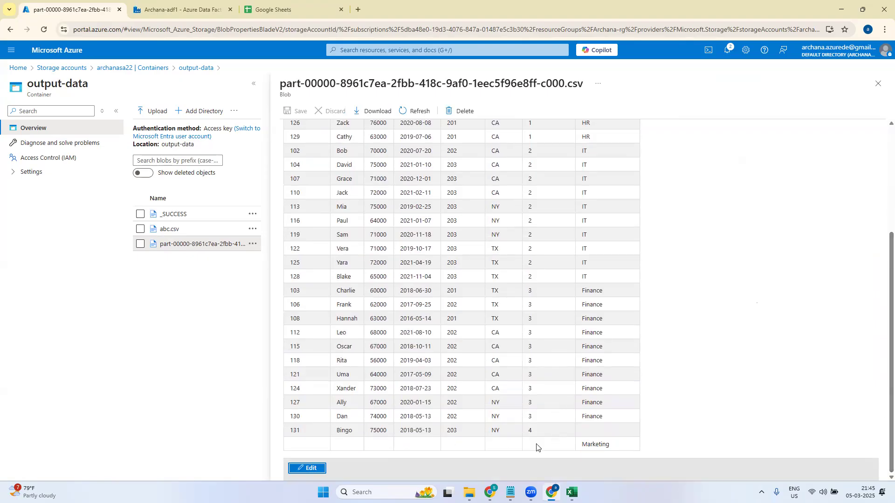
scroll(882, 251, "up", 5)
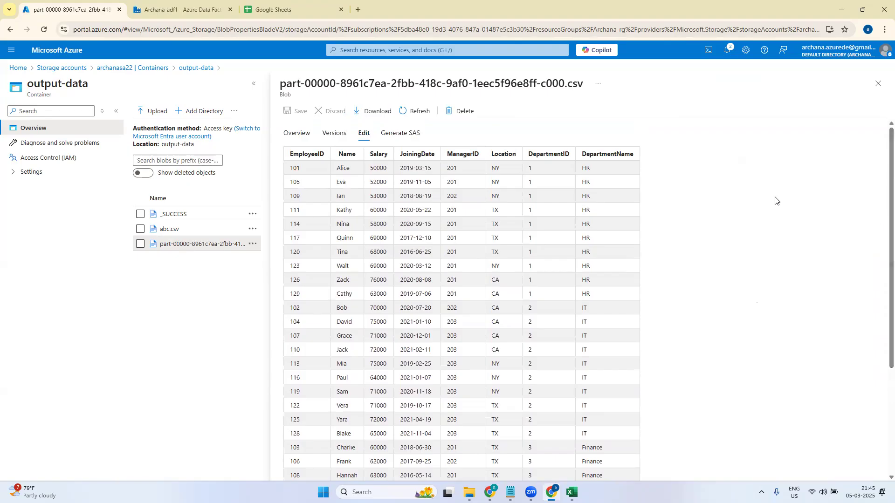
left_click(876, 85)
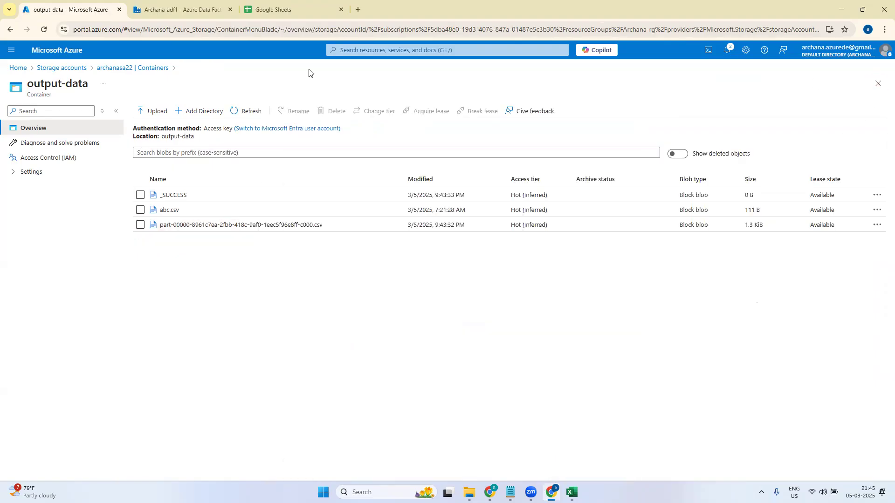
Step: Switch to Azure Data Factory, publish the pending pipeline9 and close the pipeline
left_click(223, 4)
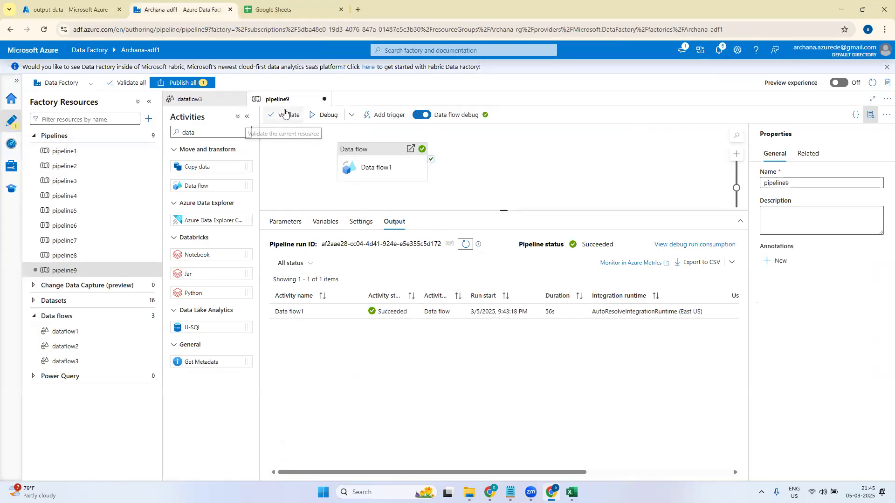
left_click(182, 82)
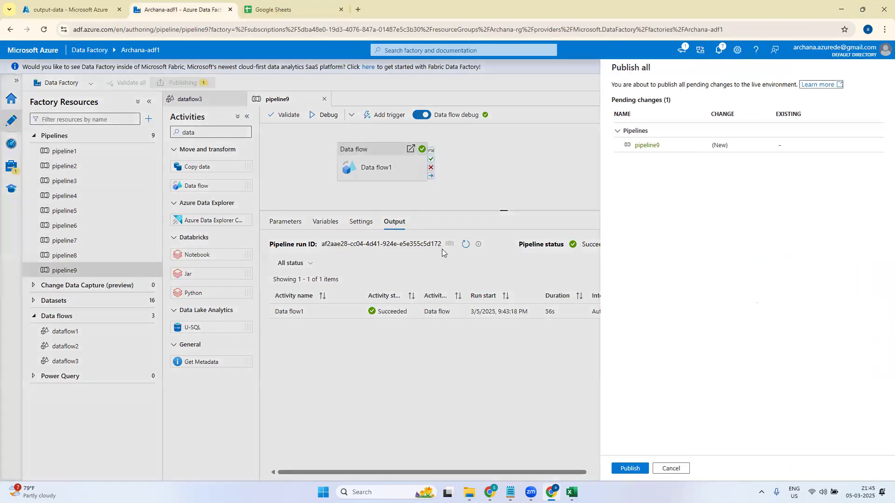
left_click(630, 469)
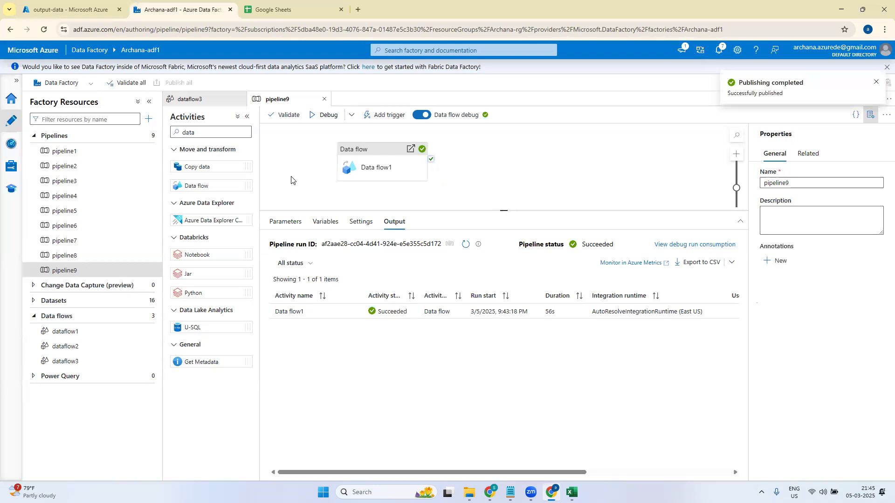
left_click(324, 99)
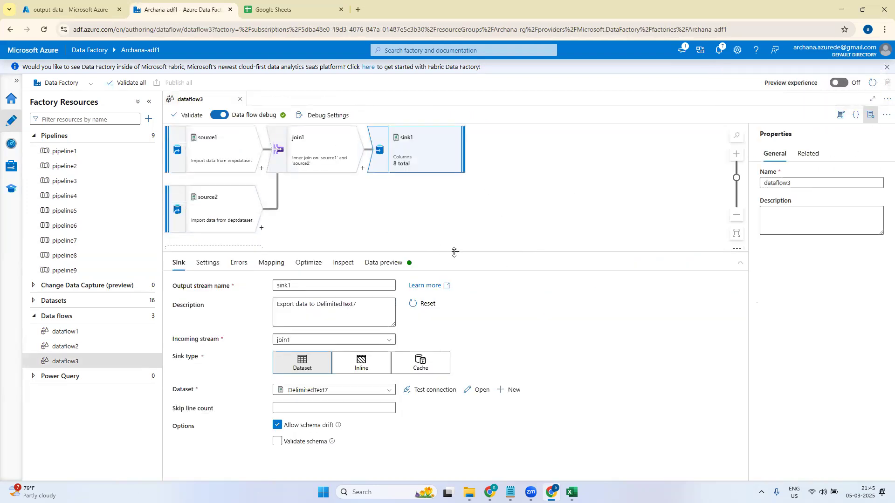
Step: Create a new data flow in the factory and close dataflow3
left_click_drag(454, 252, 459, 302)
left_click(531, 255)
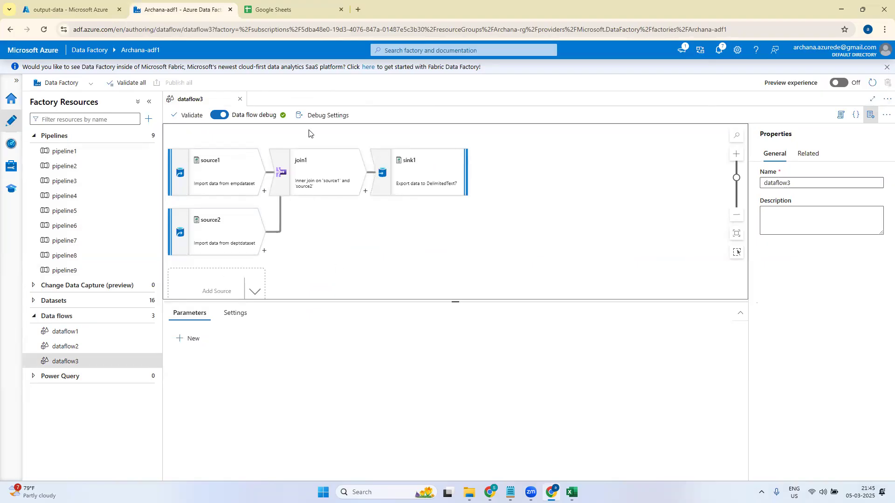
left_click(147, 332)
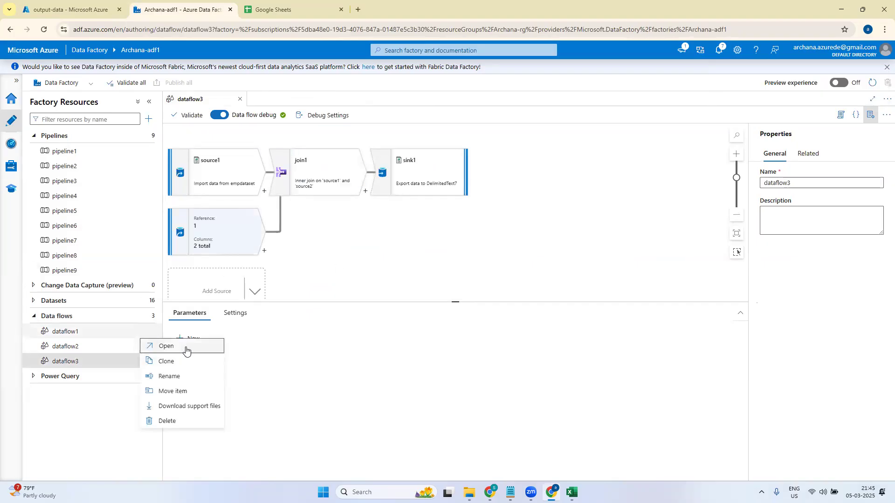
left_click(113, 335)
left_click(148, 316)
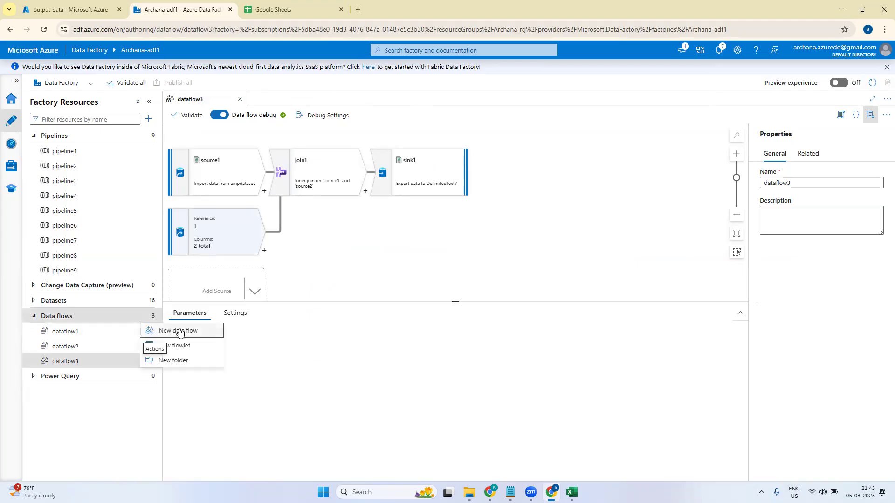
left_click(181, 331)
left_click(239, 99)
Step: Add a source to dataflow4 that uses empdataset and import its projection
left_click(251, 149)
left_click(313, 153)
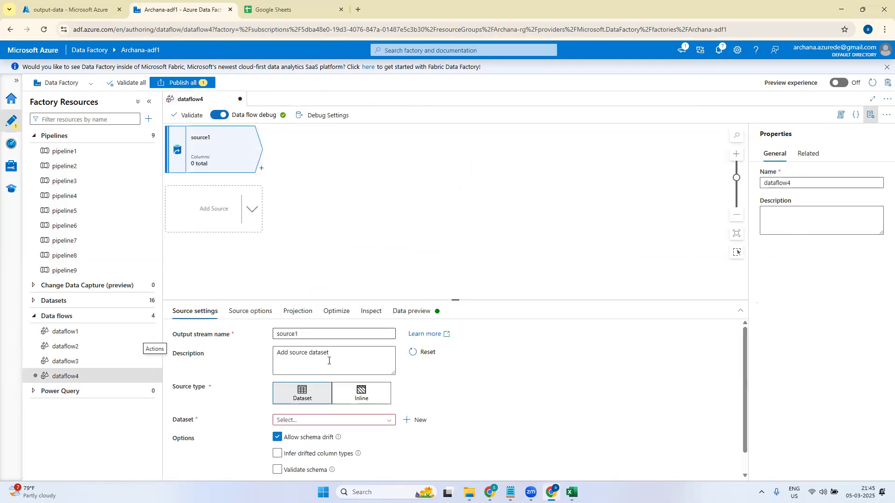
left_click(380, 422)
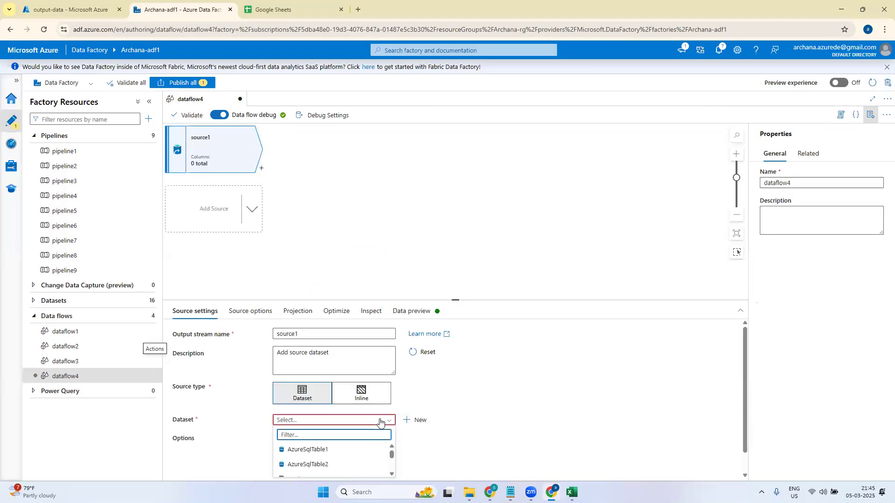
type("em")
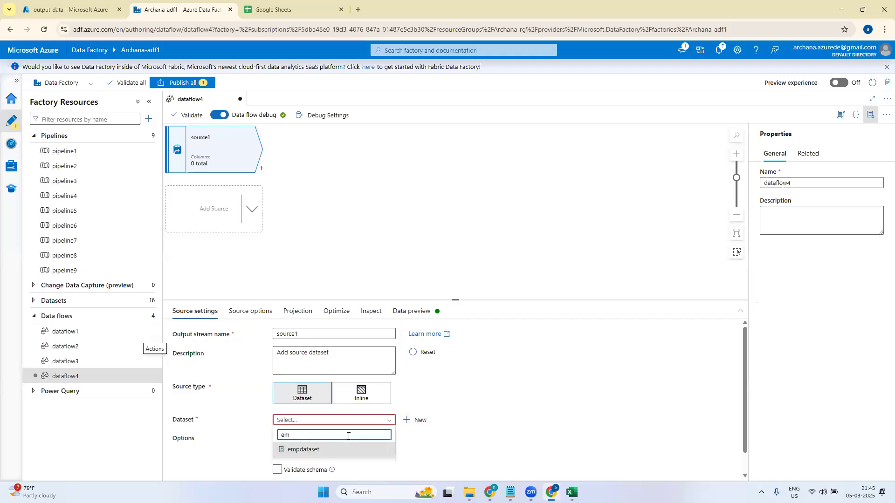
left_click(346, 448)
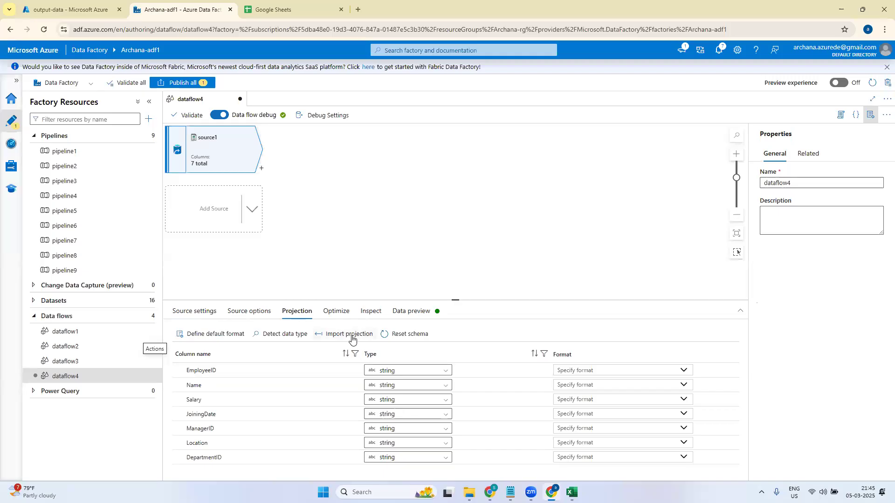
left_click(350, 337)
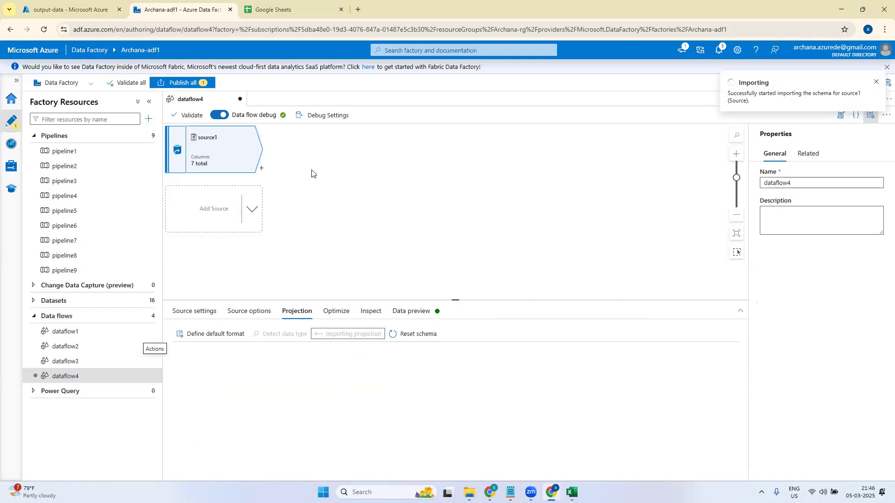
Step: Add a Window transformation after source1 and enlarge its settings area
left_click(262, 168)
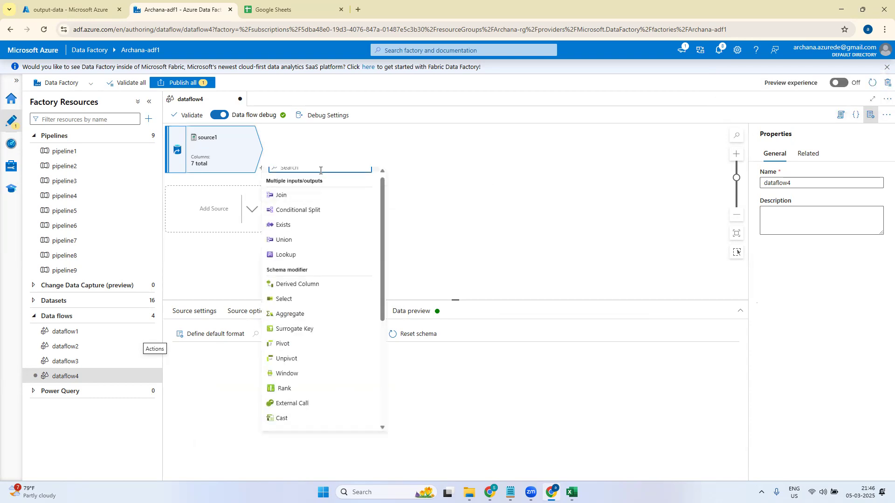
type("win")
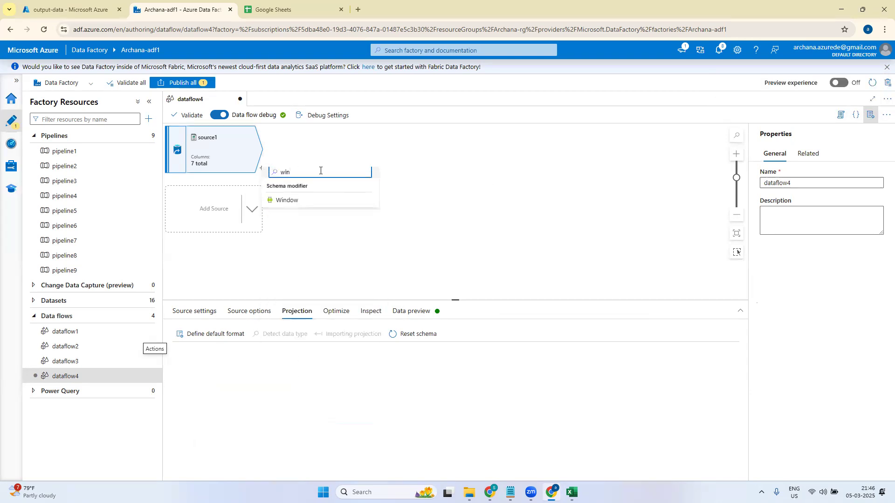
left_click(304, 200)
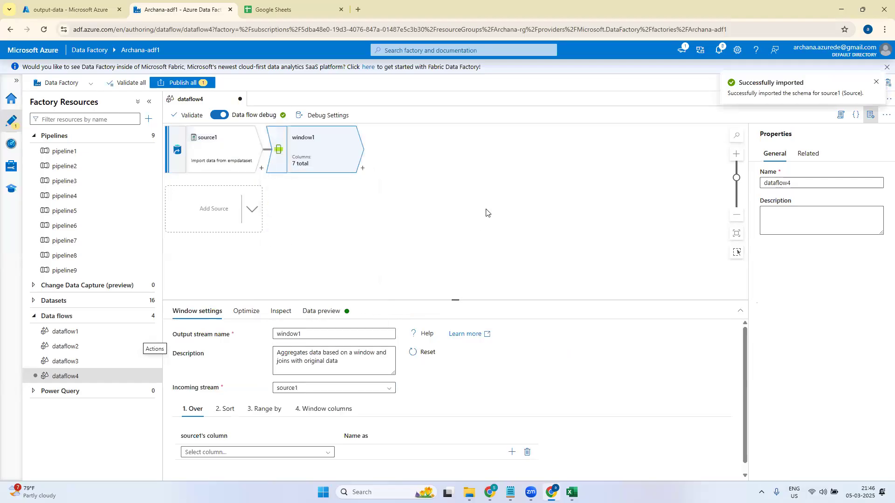
left_click_drag(453, 300, 447, 196)
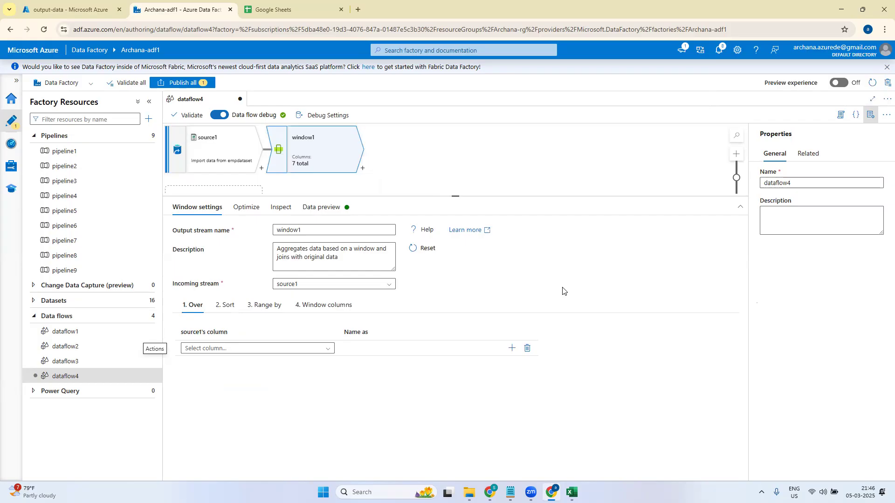
mouse_move(455, 194)
left_mouse_down()
mouse_move(456, 282)
mouse_move(456, 200)
left_mouse_up()
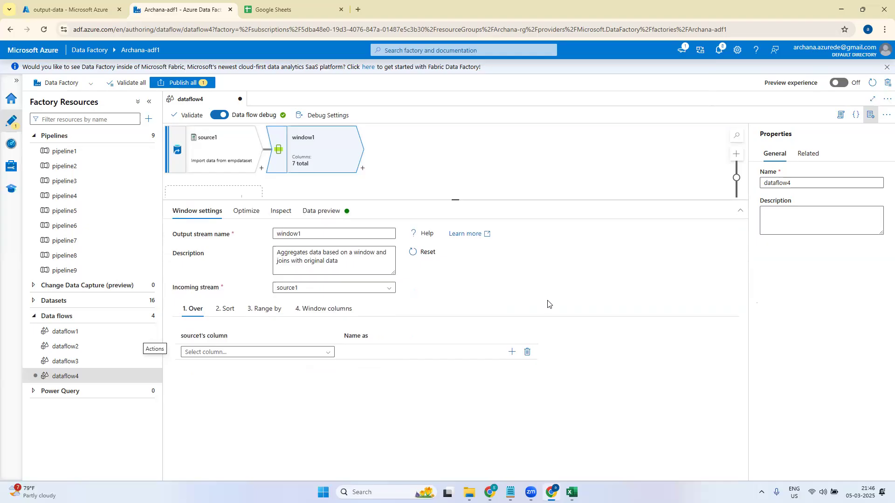
Step: Switch to the employee_data1 workbook in Excel and clear the contents of column H
left_click(295, 18)
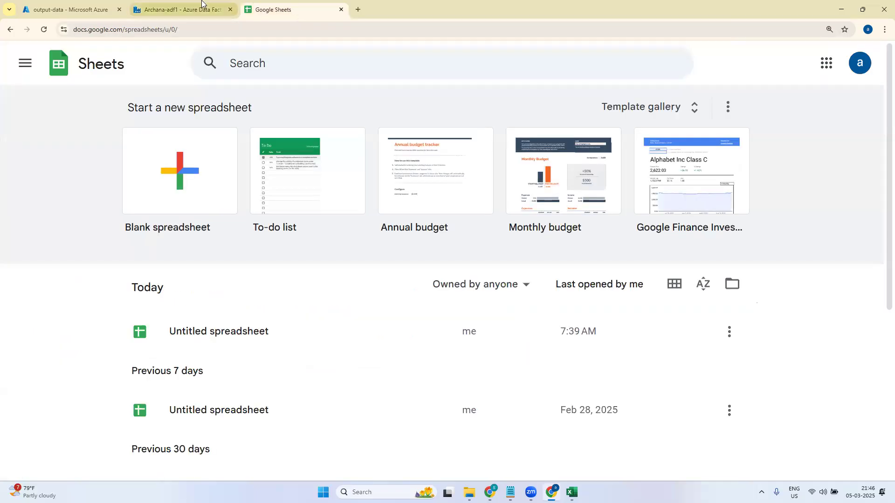
mouse_move(572, 492)
left_click(510, 471)
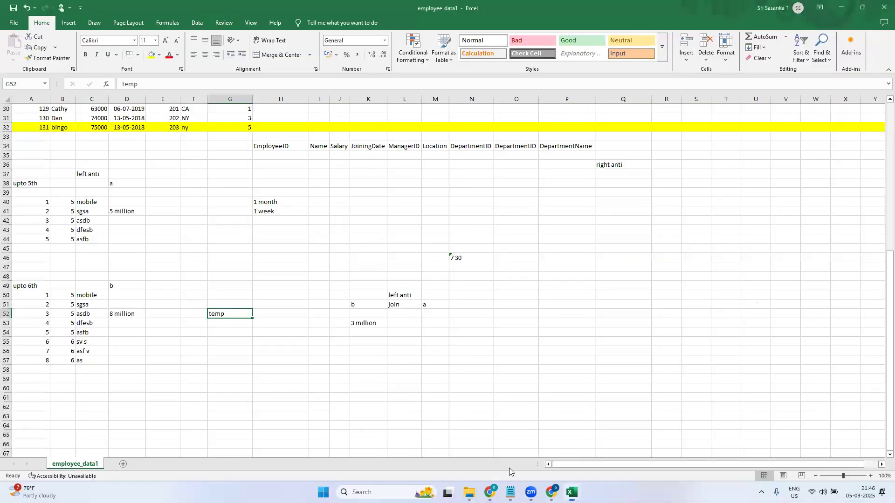
left_click_drag(889, 341, 880, 180)
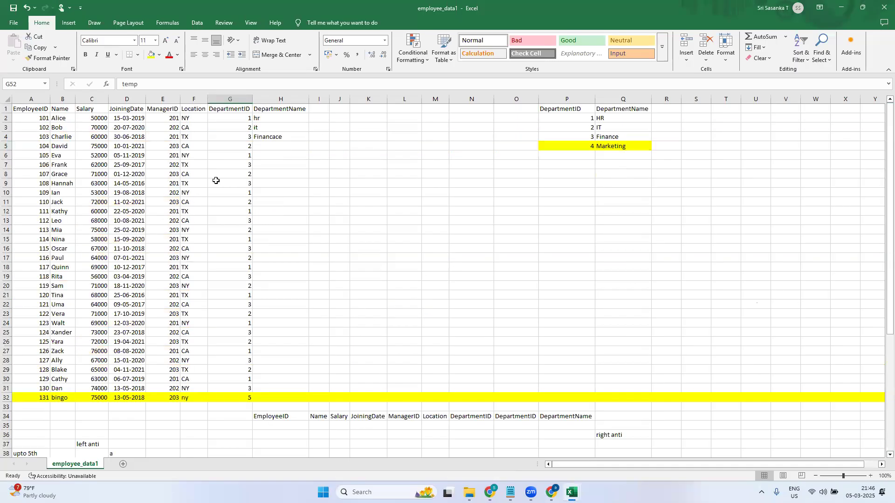
left_click(278, 99)
key("Delete")
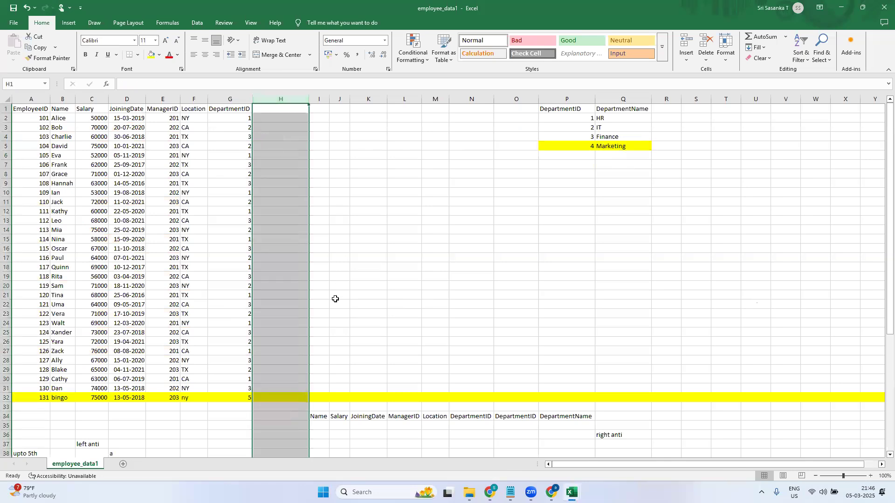
left_click(410, 405)
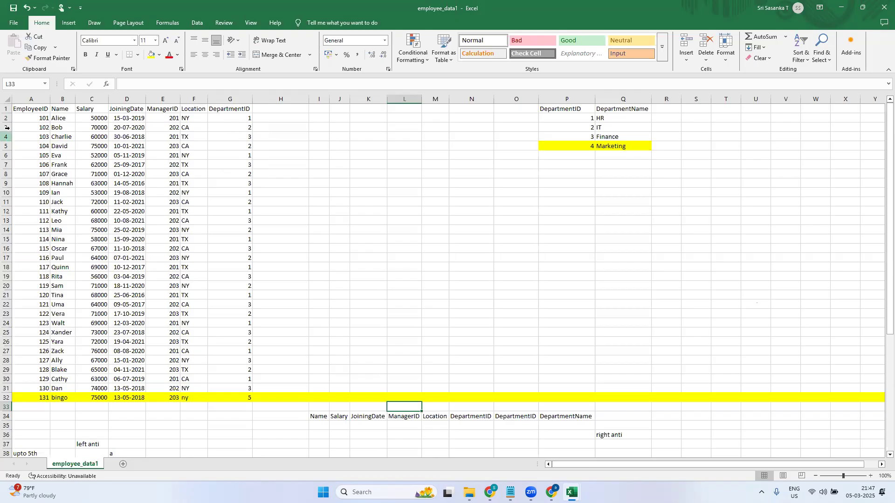
Step: Clear the department data rows in the range O2:R12
left_click(5, 98)
left_click(401, 230)
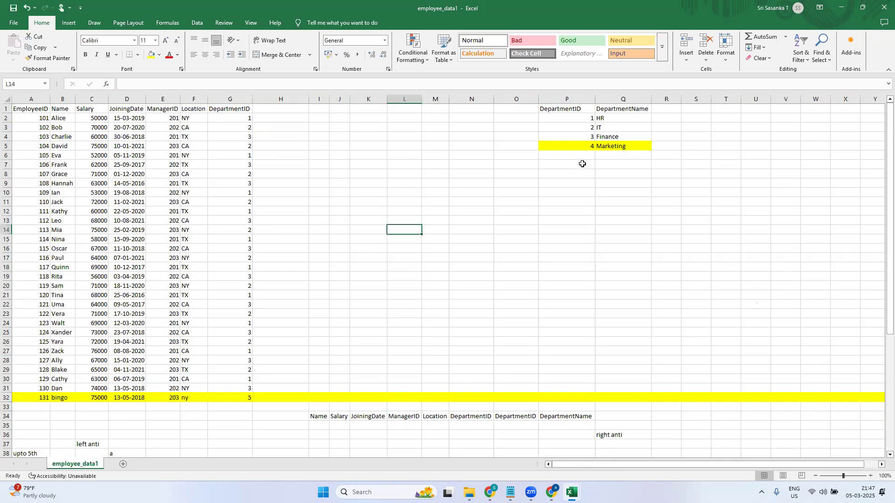
left_click(518, 110)
key("Down")
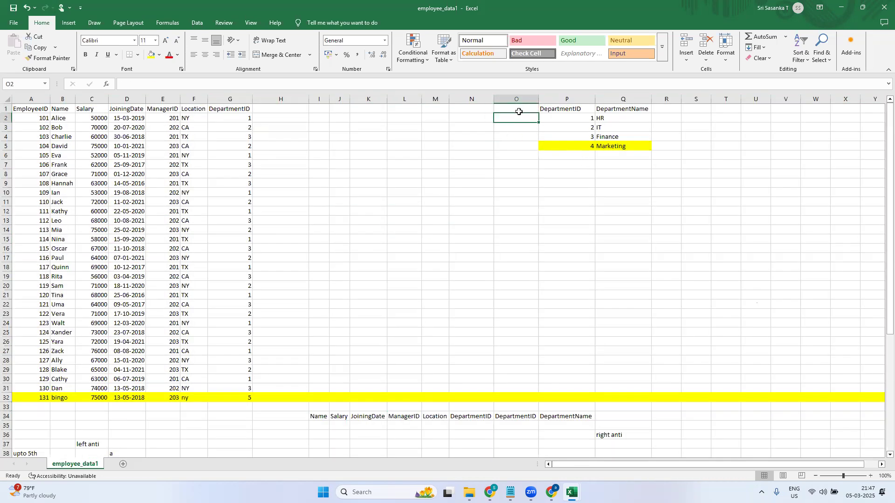
key("shift+Down")
key("shift+Down")
key("shift+Down")
key("shift+Down")
key("shift+Down")
key("shift+Down")
key("shift+Down")
key("shift+Down")
key("shift+Down")
key("shift+Down")
key("shift+Right")
key("shift+Right")
key("shift+Right")
key("Delete")
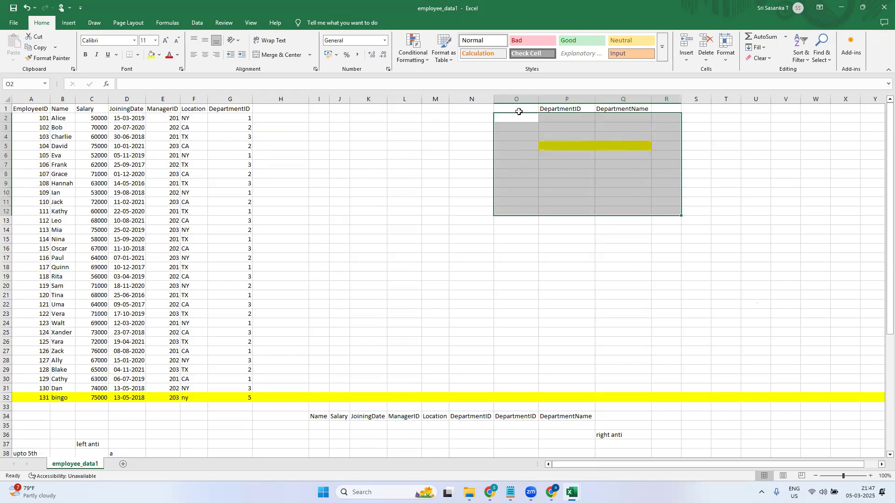
Step: Clear the DepartmentID and DepartmentName headers in the range O1:R1
left_click(519, 111)
key("shift+Right")
key("shift+Right")
key("shift+Right")
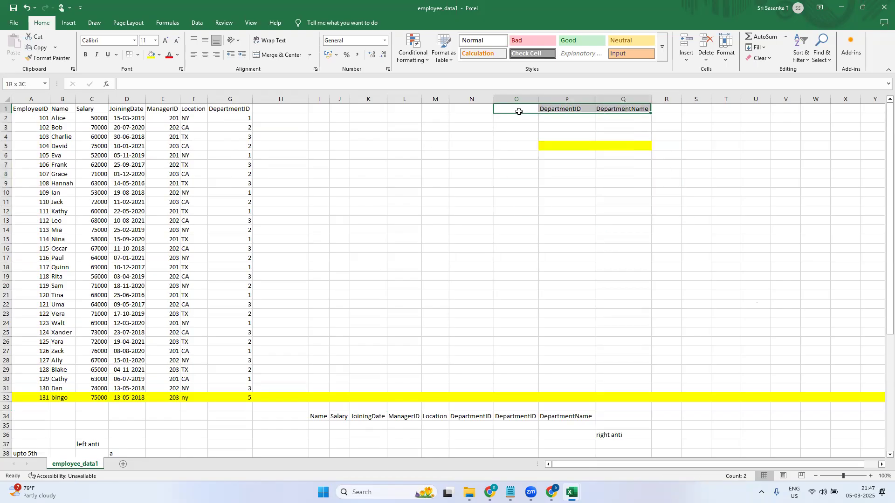
key("Delete")
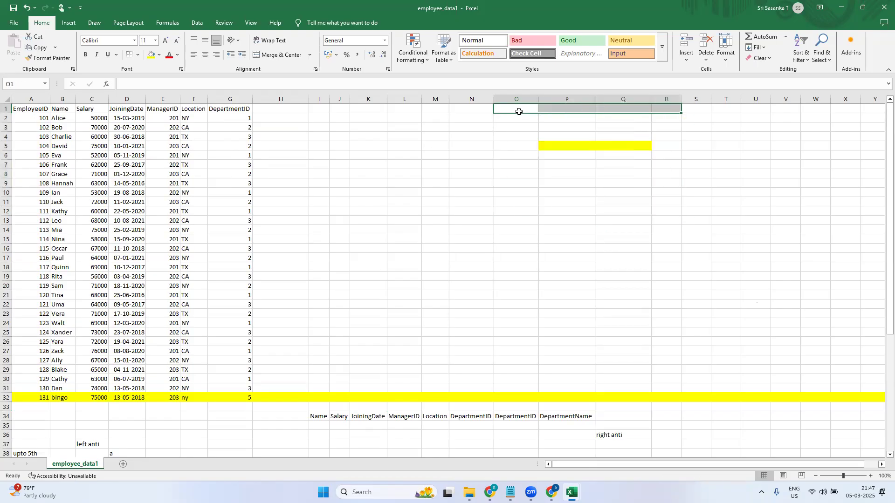
Step: Sort the whole employee sheet by DepartmentID in ascending order, treating the first row as headers
left_click(6, 98)
left_click(198, 22)
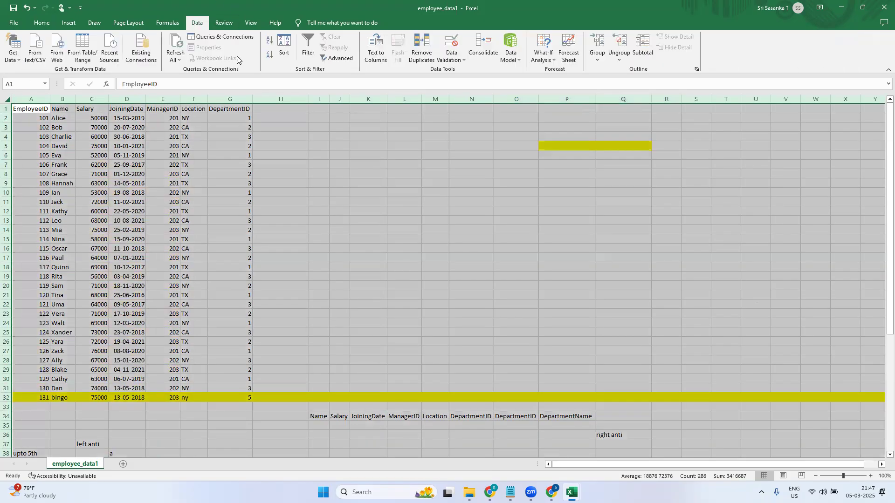
left_click(285, 47)
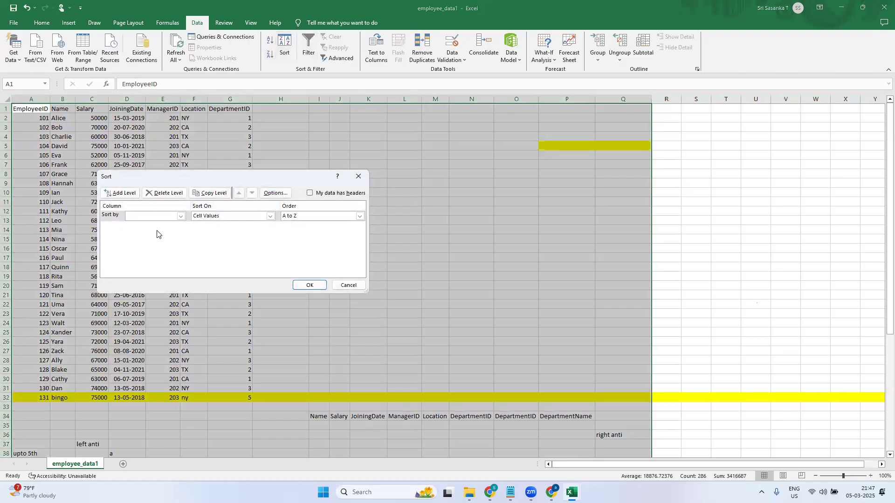
left_click(161, 216)
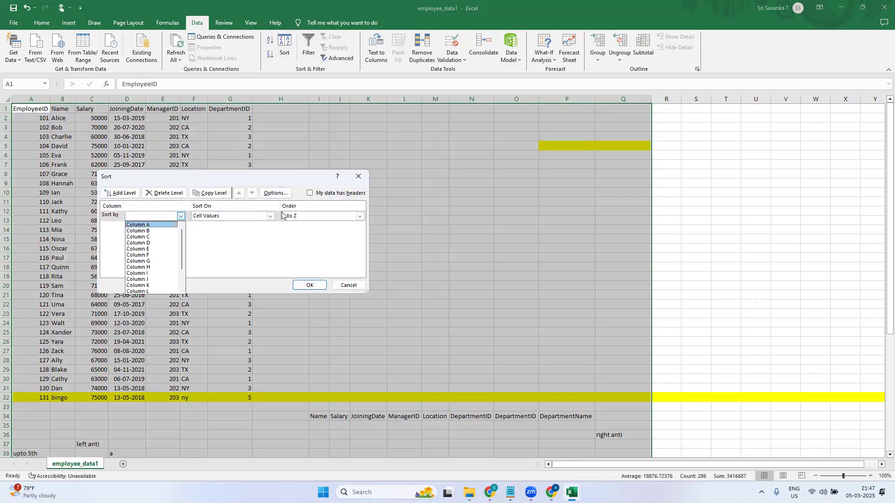
left_click(308, 192)
left_click(179, 215)
left_click(310, 194)
left_click(311, 194)
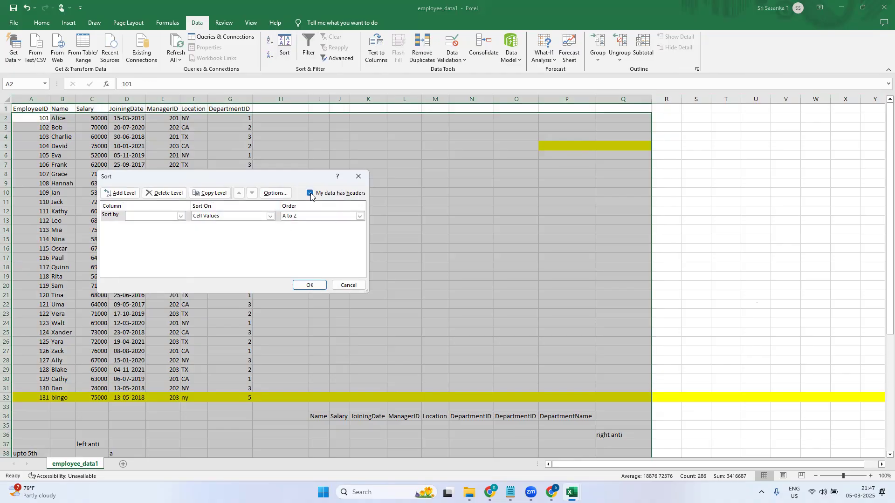
left_click(147, 218)
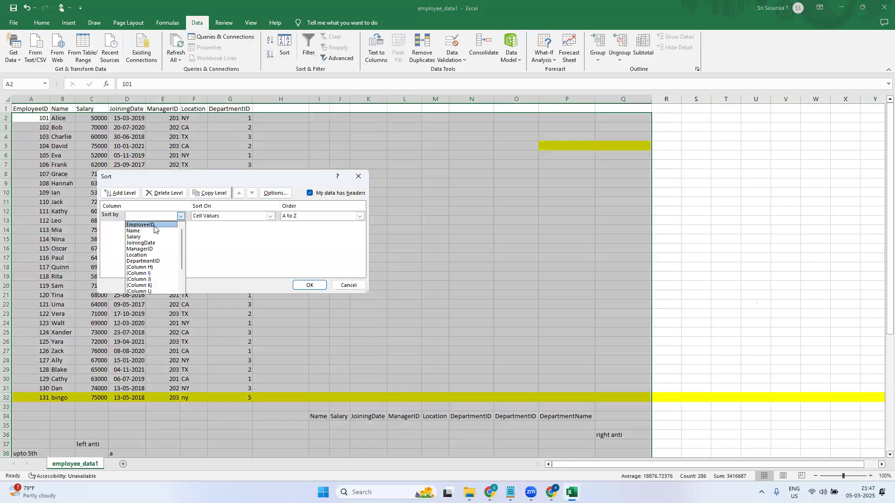
left_click(166, 267)
left_click(309, 286)
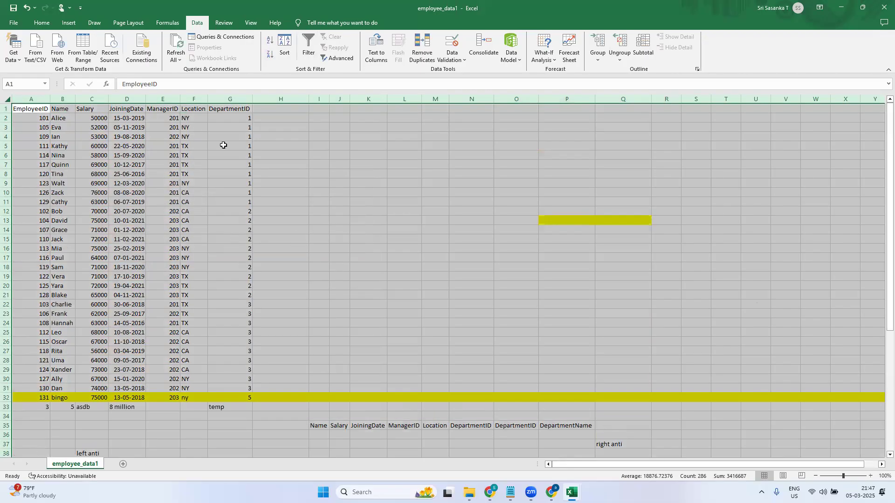
Step: Select the DepartmentID 1 employee rows, A2:G11, to examine them as one window group
left_click(239, 202)
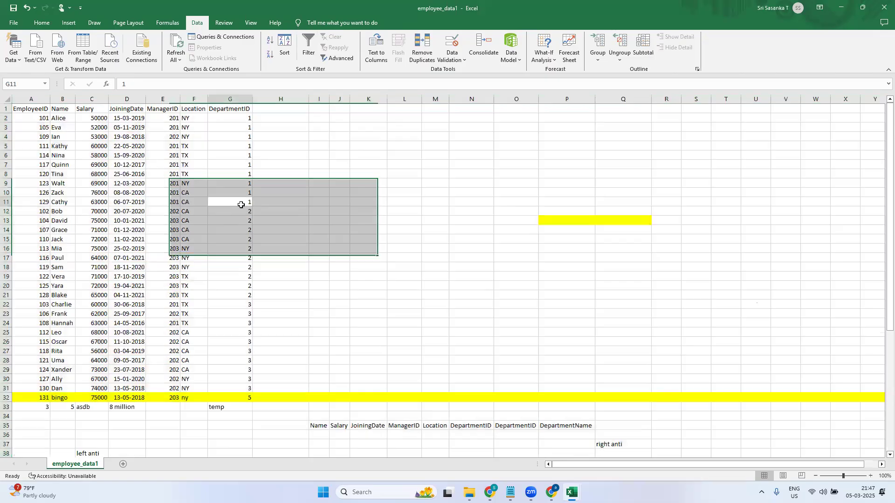
key("shift+Up")
key("shift+Up")
key("shift+Up")
key("shift+Up")
key("shift+Up")
key("shift+Up")
key("shift+Up")
key("shift+Up")
key("shift+Up")
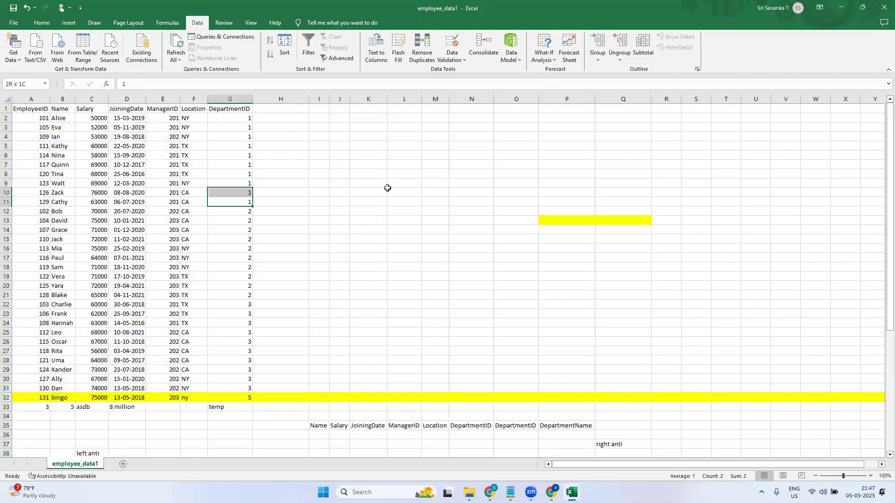
key("shift+Left")
key("shift+Left")
key("shift+Left")
key("shift+Left")
key("shift+Left")
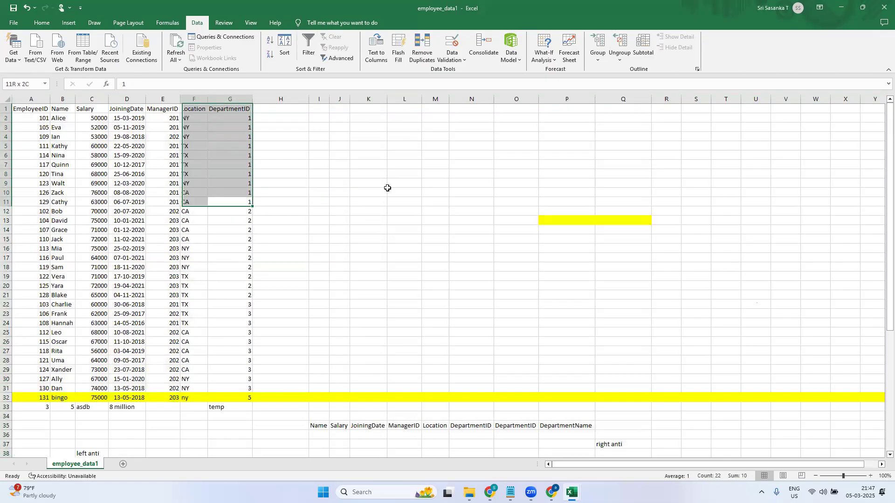
key("shift+Left")
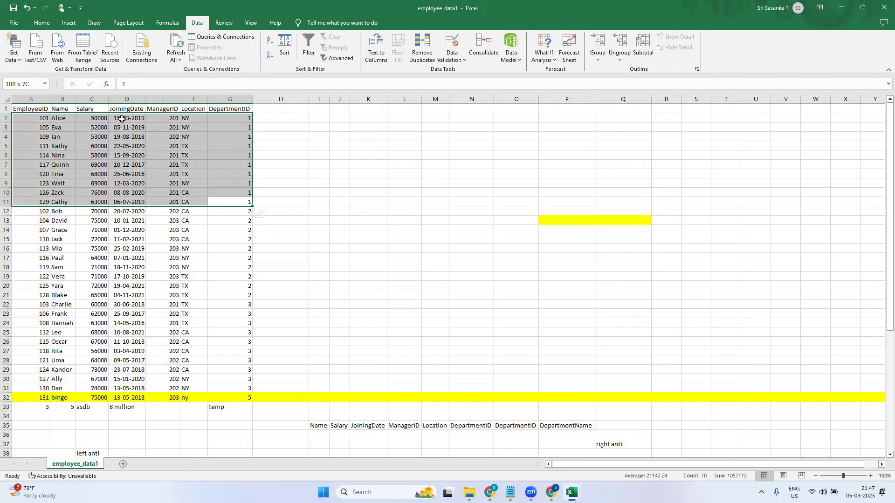
Step: Select the DepartmentID 2 employee rows, A12:G21, to examine the second window group
left_click(243, 213)
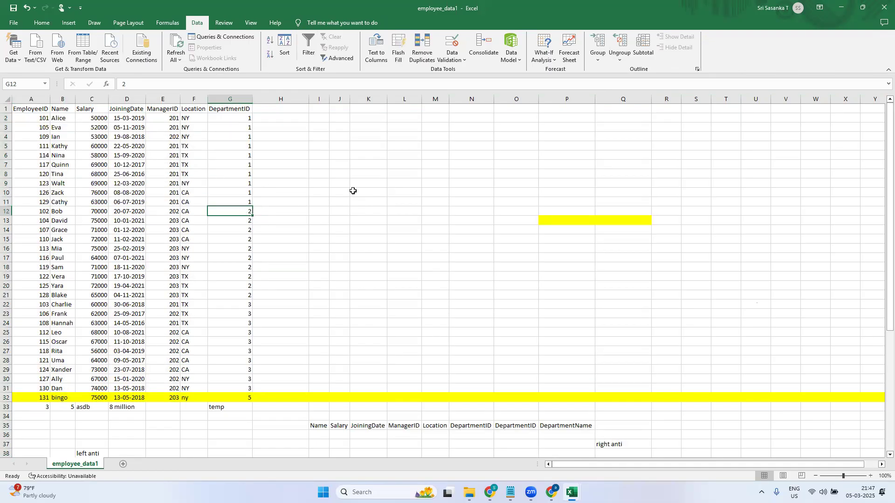
key("shift+Down")
key("shift+Down")
key("shift+Down")
key("shift+Down")
key("shift+Down")
key("shift+Down")
key("shift+Down")
key("shift+Down")
key("shift+Down")
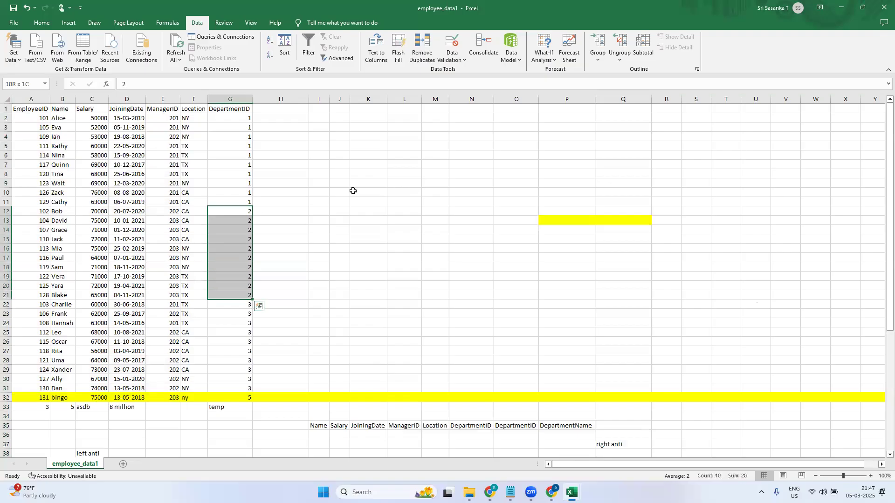
key("shift+Left")
key("shift+Left")
key("shift+Left")
key("shift+Left")
key("shift+Left")
key("shift+Left")
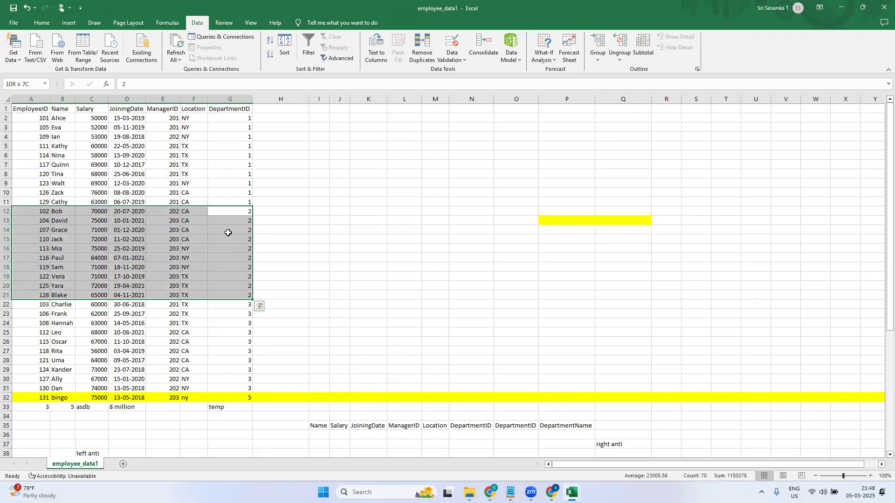
Step: Switch to Azure Data Factory in the browser and set window1's Over column to DepartmentID
mouse_move(551, 493)
left_click(552, 492)
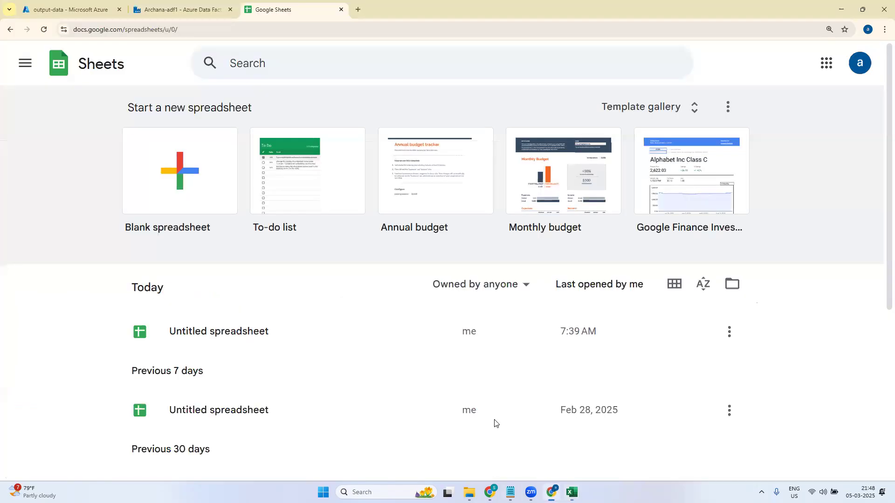
left_click(171, 14)
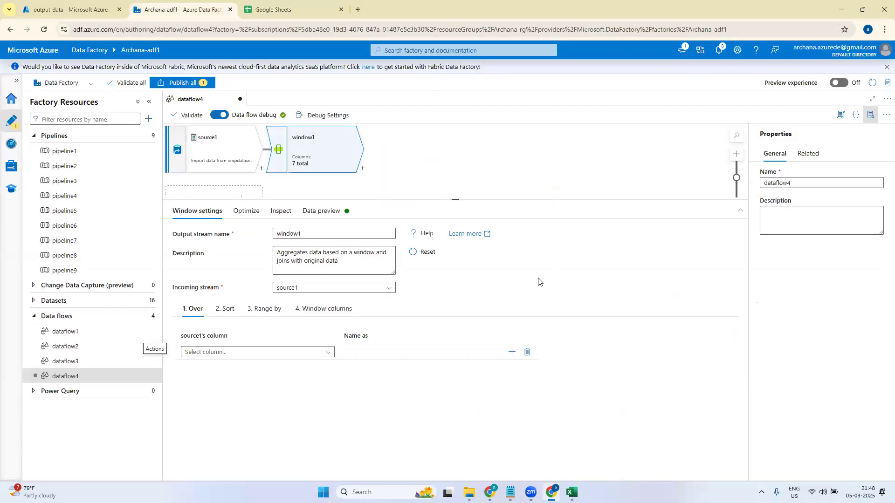
left_click(233, 354)
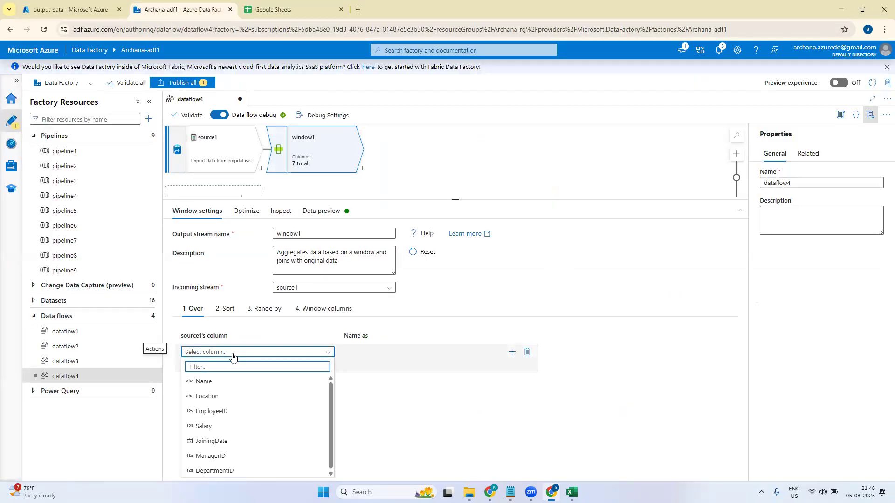
left_click(224, 471)
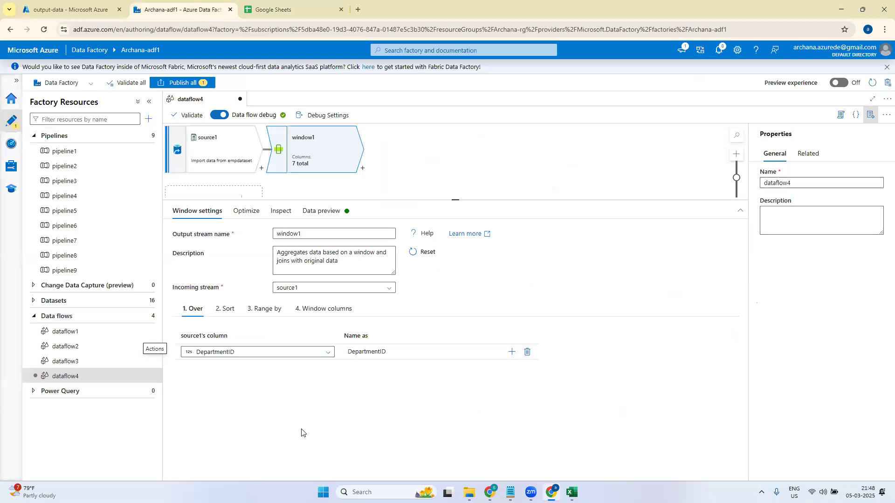
Step: Set window1 to sort by the Name column in ascending order
left_click(225, 309)
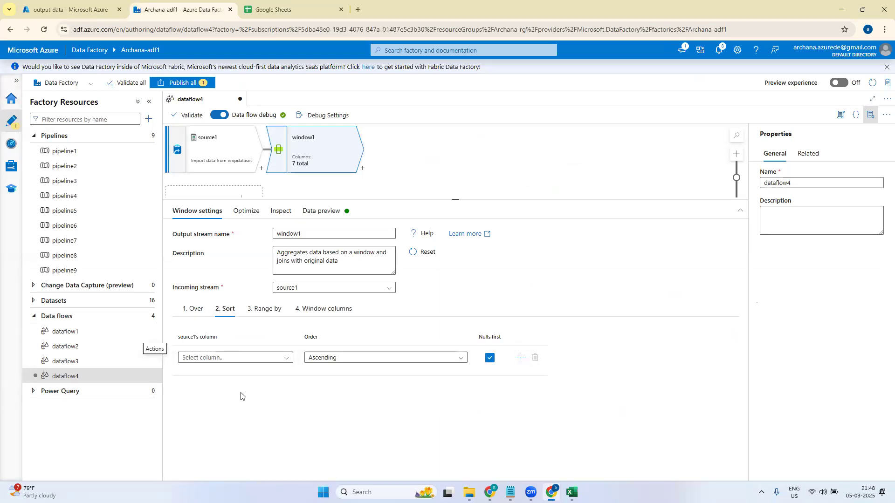
left_click(275, 363)
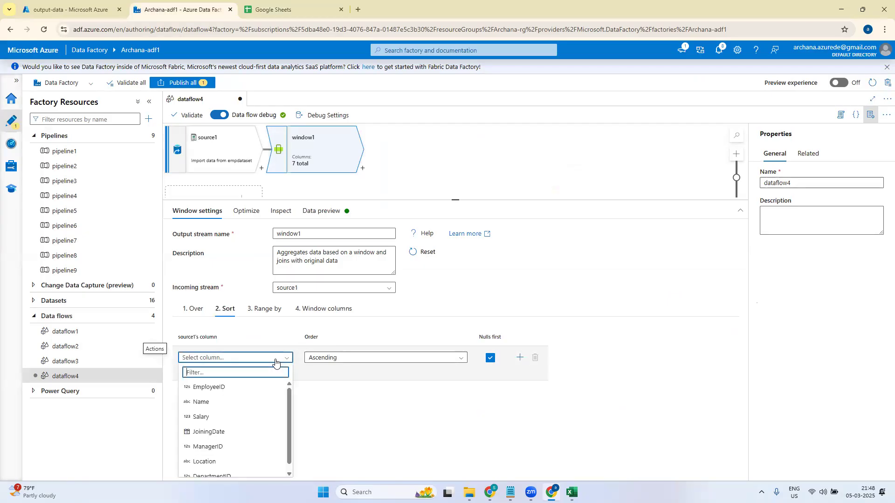
left_click(219, 407)
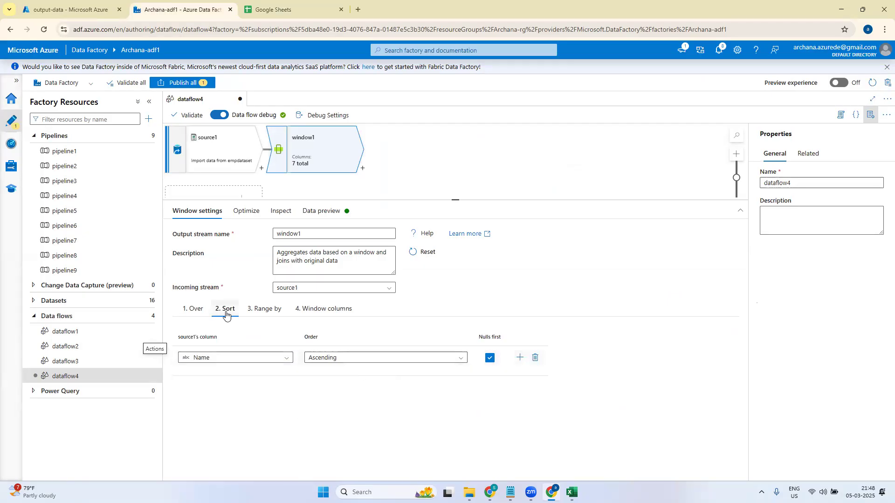
Step: Review window1's range and window column settings and read the errors behind its data preview
left_click(264, 310)
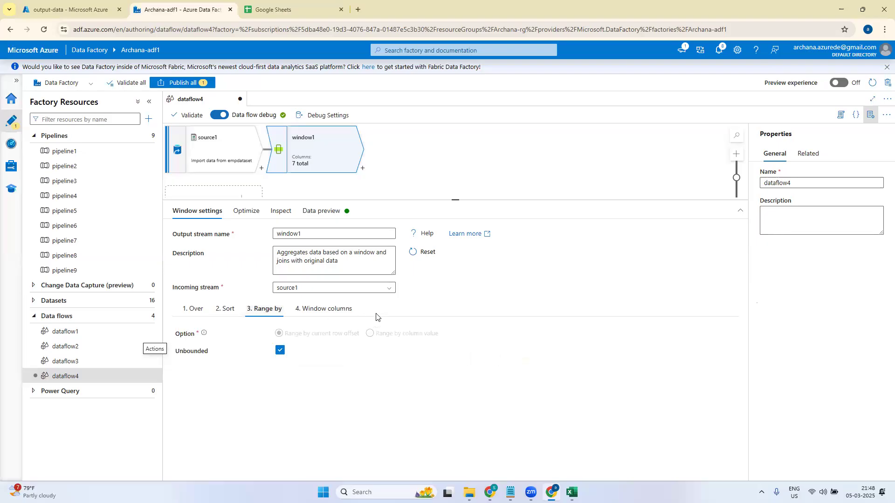
left_click(304, 312)
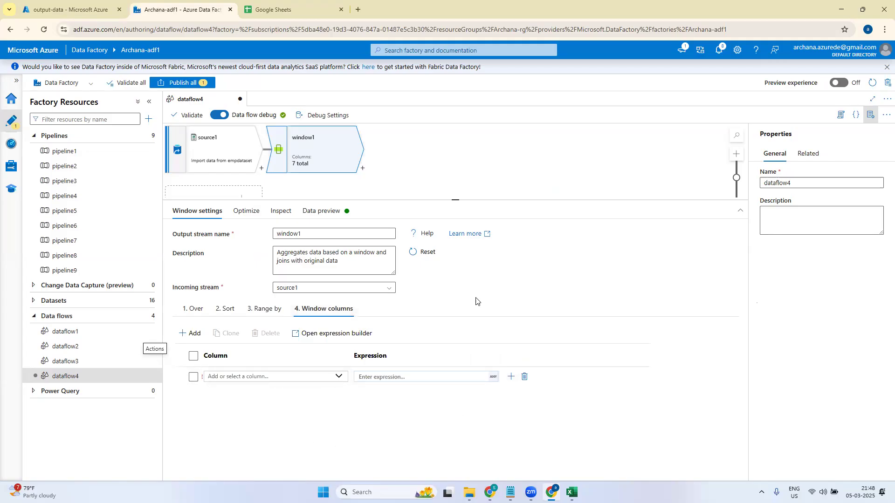
left_click(340, 379)
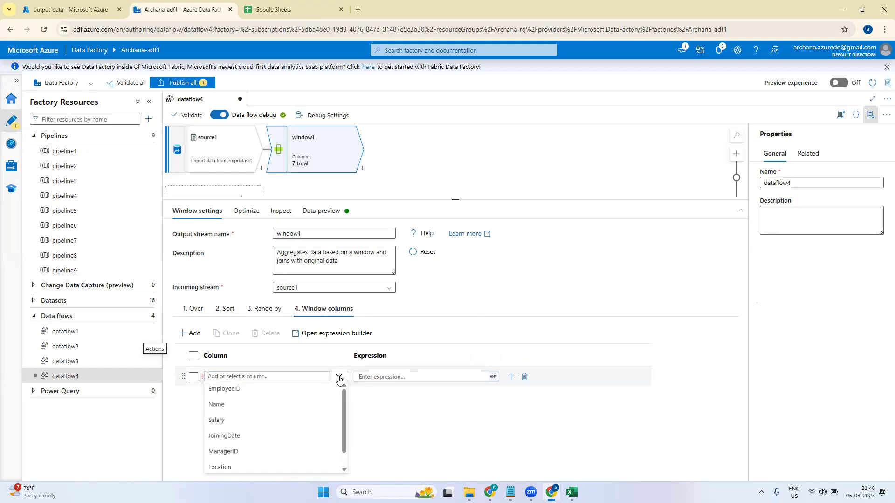
left_click(426, 441)
left_click(327, 213)
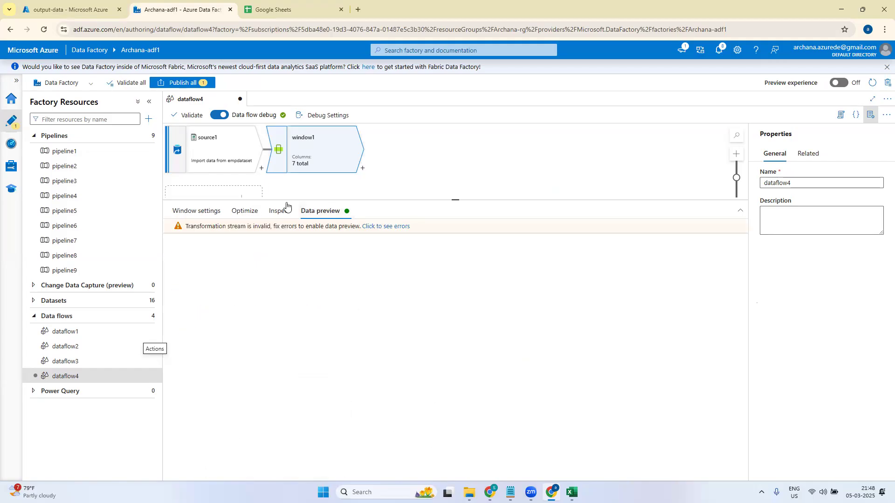
left_click(394, 227)
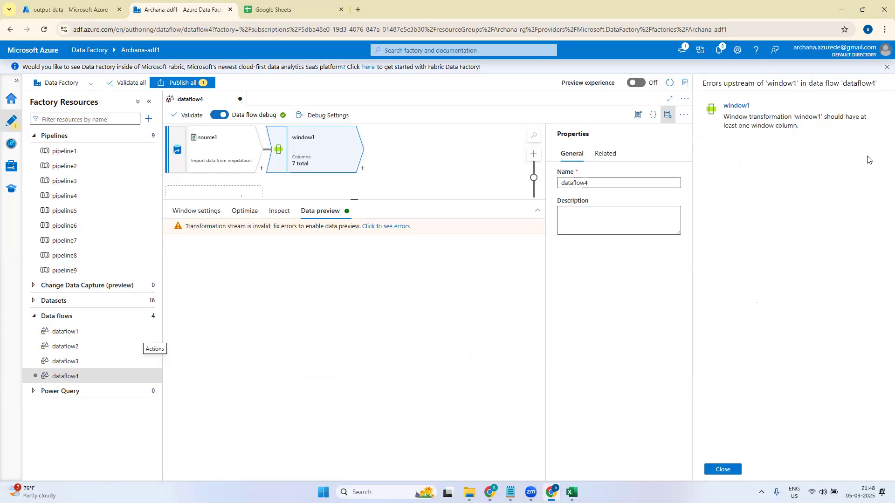
left_click(722, 469)
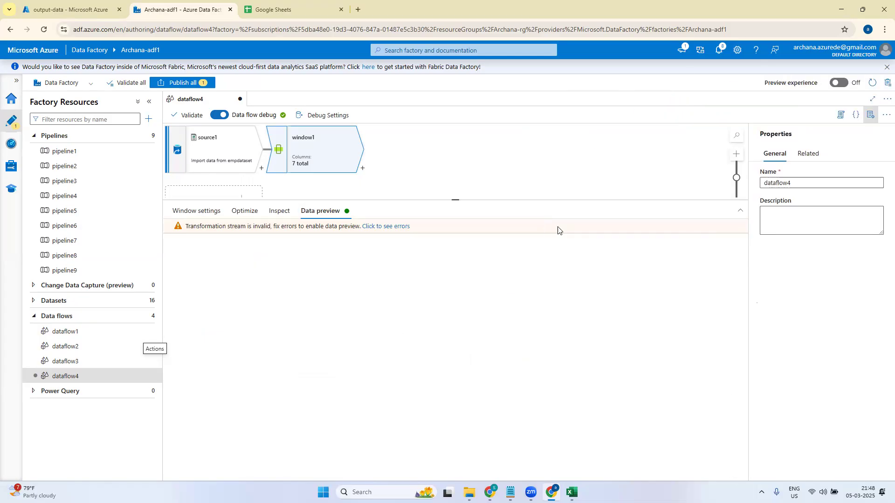
Step: Choose DepartmentID as the first window column of window1
left_click(196, 212)
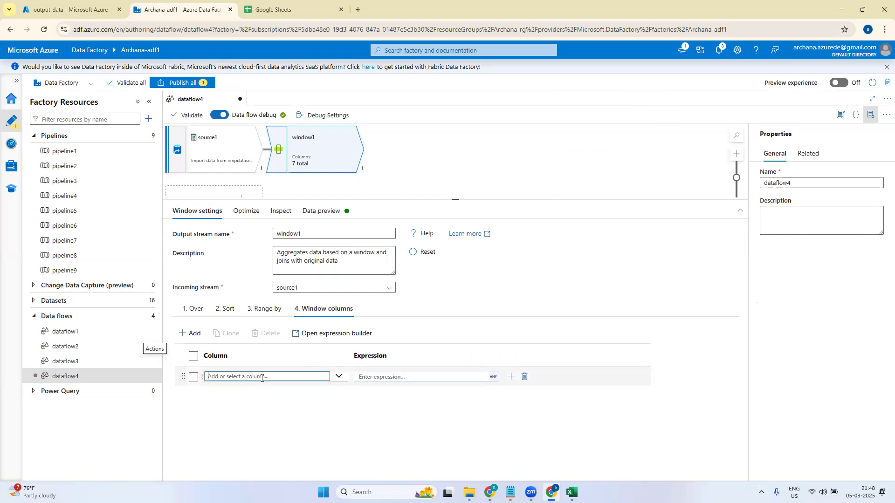
left_click(339, 377)
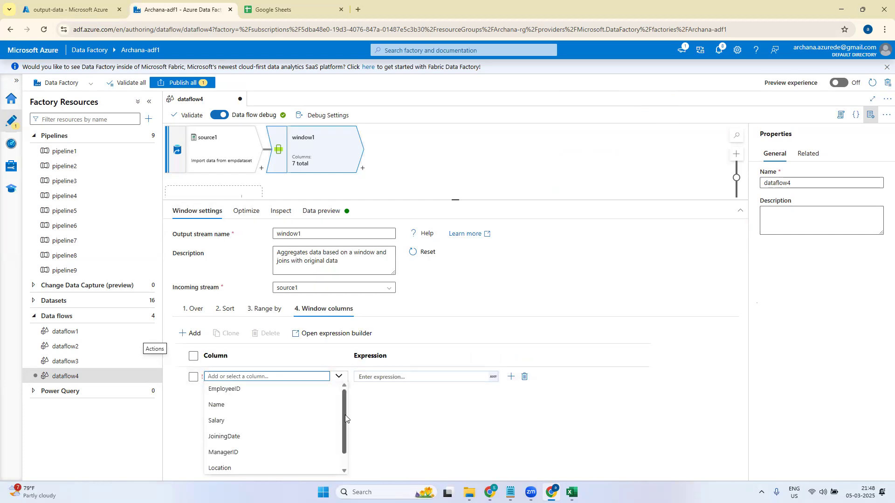
left_click_drag(343, 403, 342, 451)
left_click(279, 465)
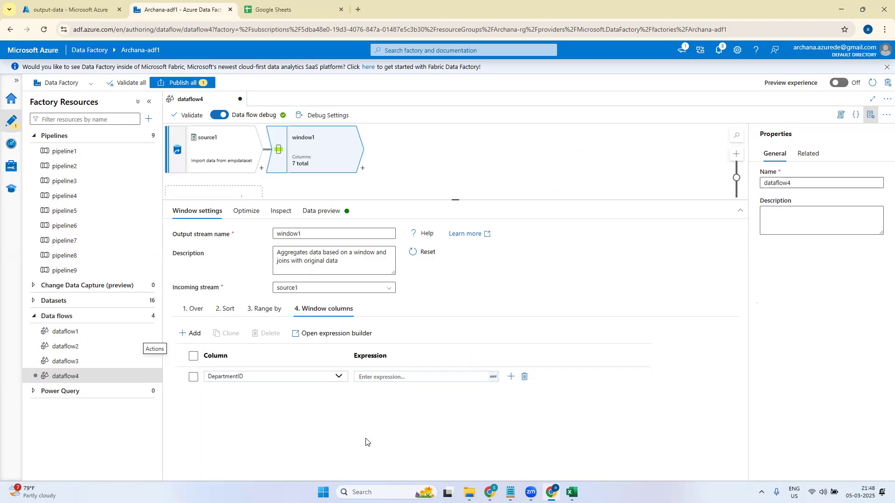
Step: Check window1's data preview and read its validation errors
left_click(322, 211)
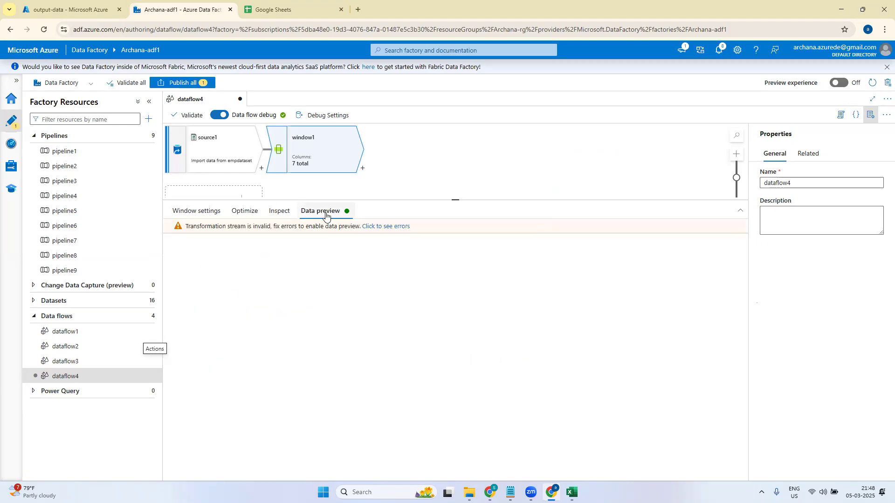
left_click(386, 227)
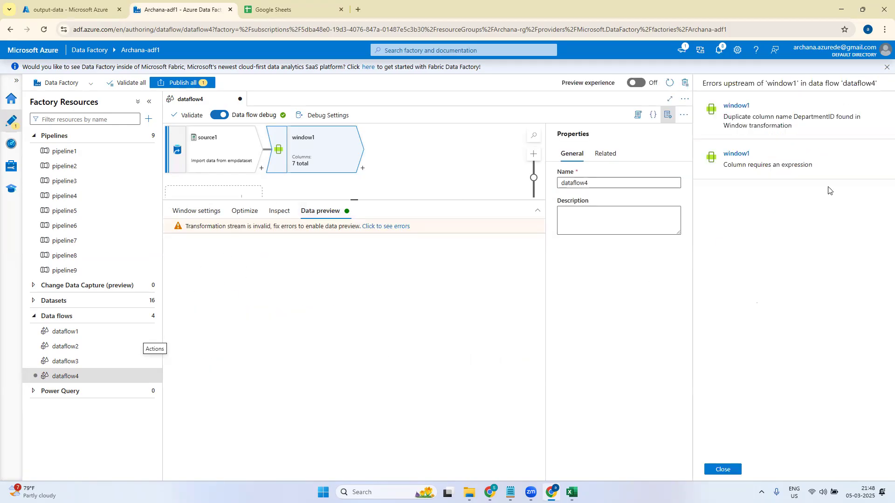
left_click(723, 469)
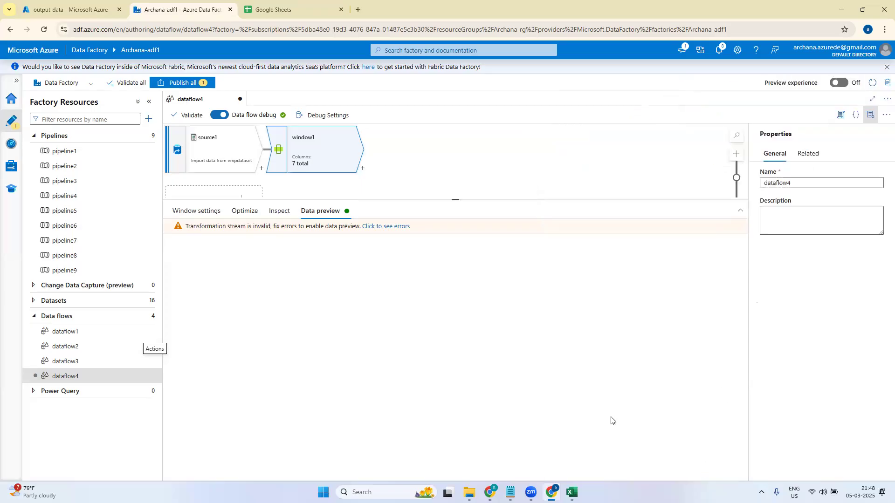
Step: Rename the window column of window1 to DepartmentID1
left_click(202, 212)
left_click(341, 381)
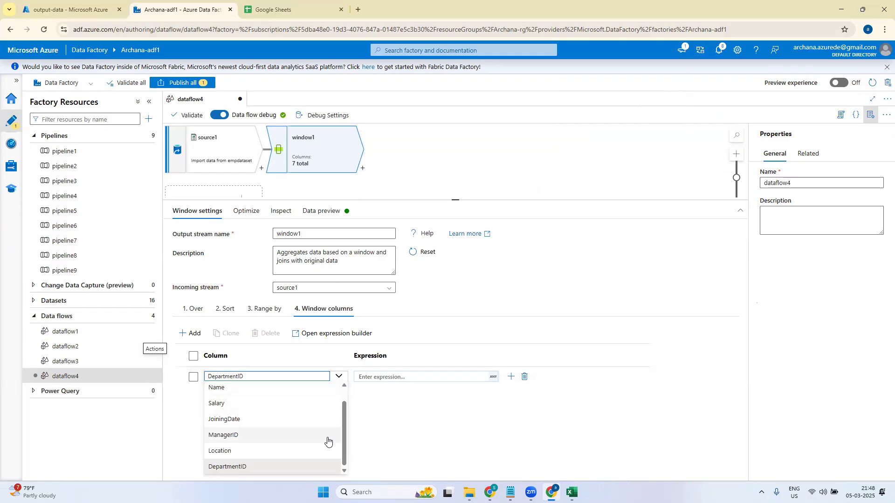
mouse_move(342, 450)
left_mouse_down()
mouse_move(347, 398)
mouse_move(345, 452)
left_mouse_up()
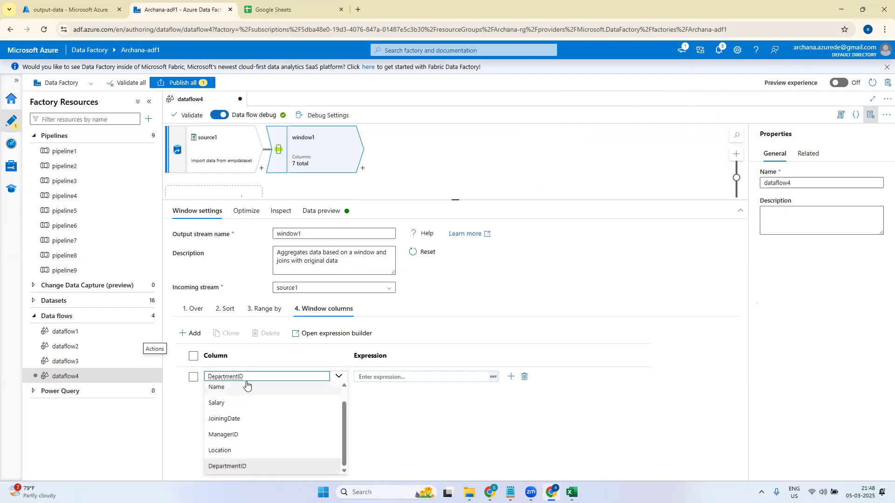
type("1")
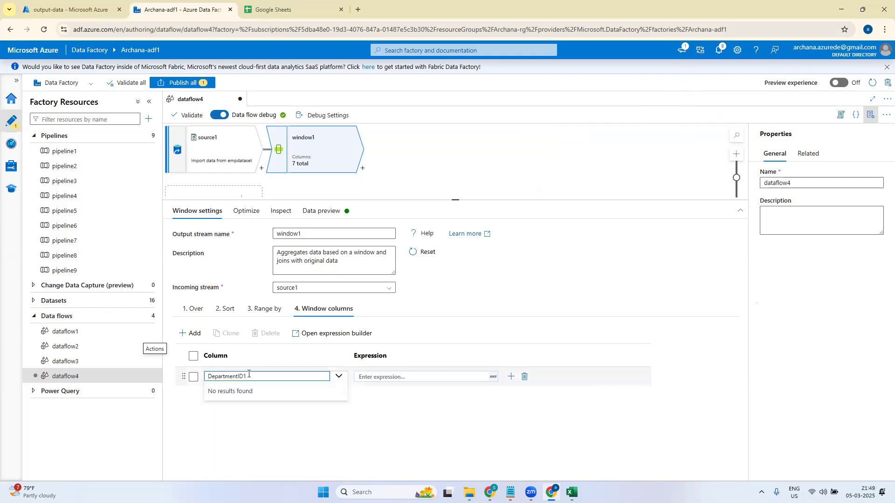
Step: Confirm the DepartmentID1 column name and check window1's data preview
left_click(280, 417)
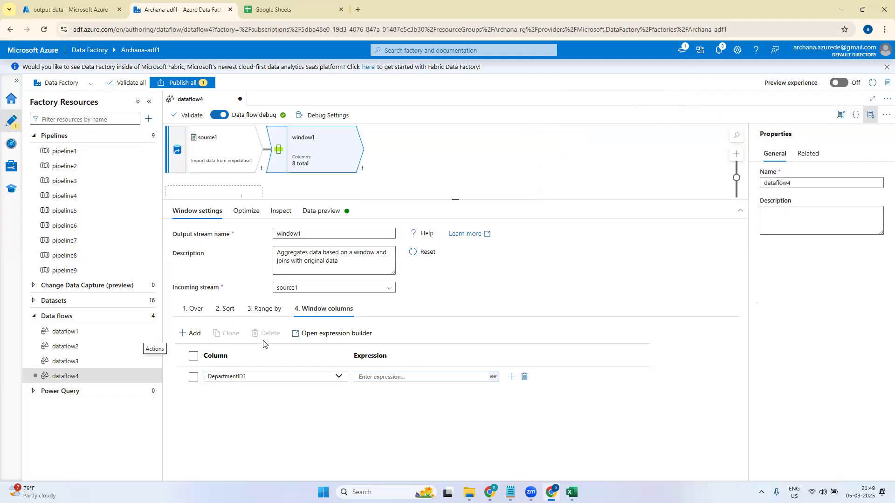
left_click(321, 212)
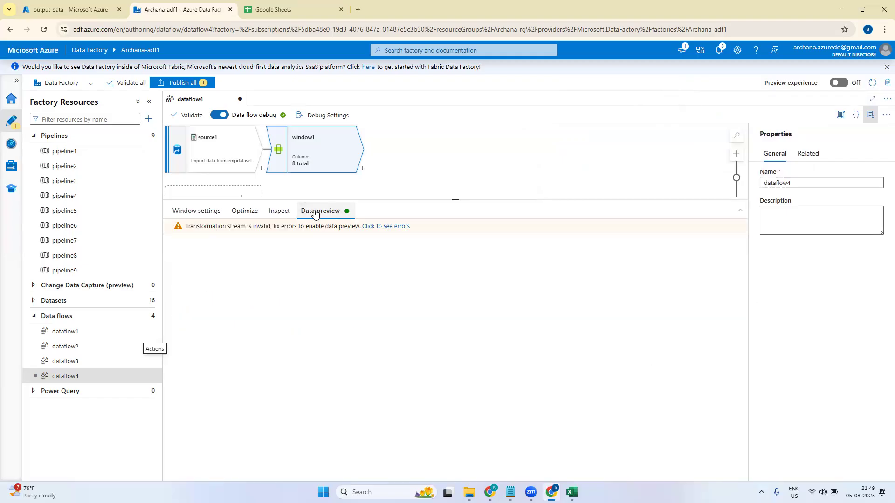
left_click(210, 214)
Step: Search the functions for "sor" in the expression builder and use denseRank() as the expression for DepartmentID1
left_click(448, 379)
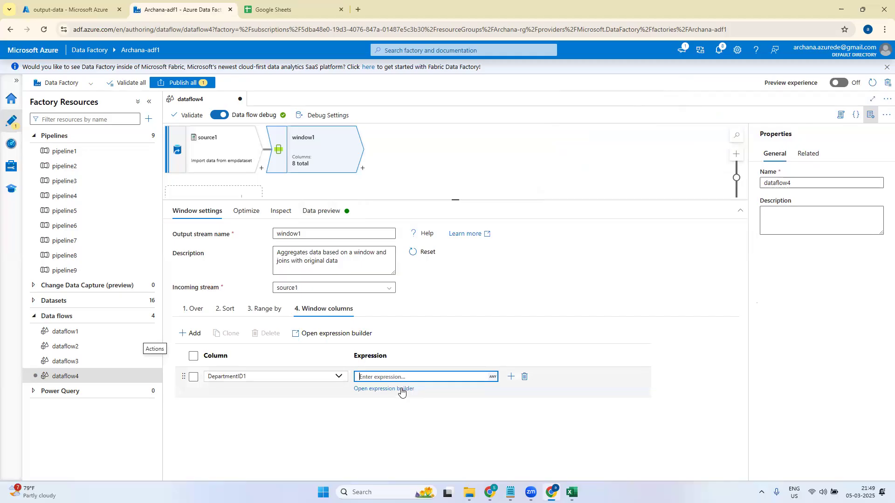
left_click(401, 389)
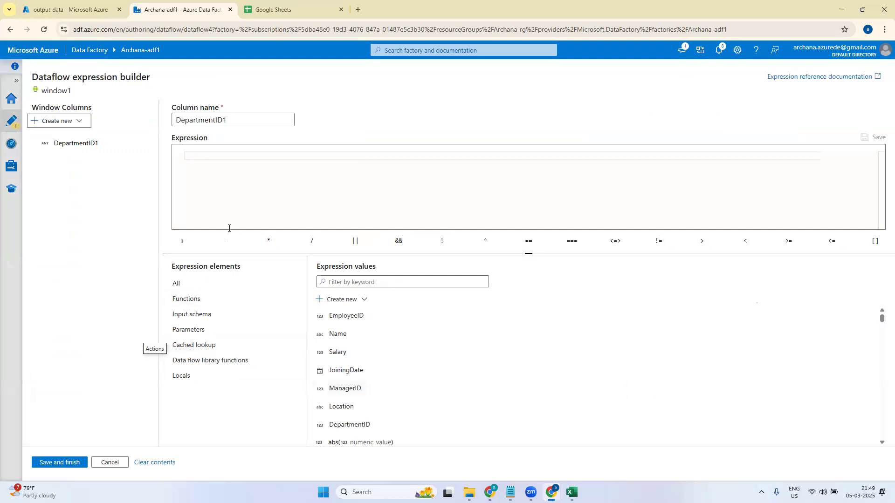
left_click(200, 301)
left_click(358, 282)
type("r")
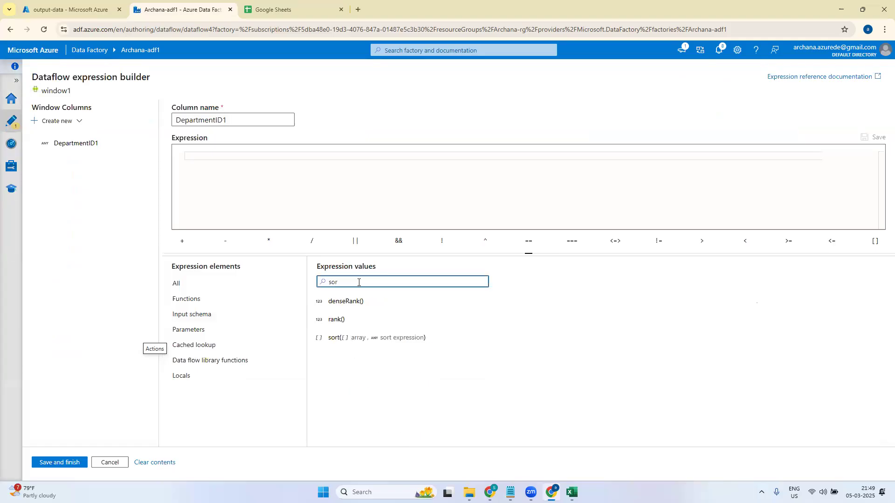
left_click(343, 306)
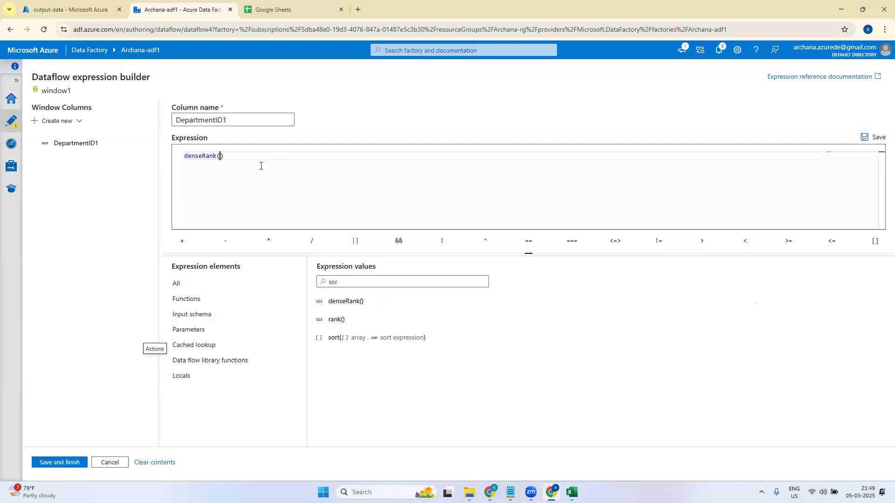
Step: Consult the employee_data1 sheet in Excel, and back in Data Factory add Name as denseRank's argument and save the expression
mouse_move(573, 492)
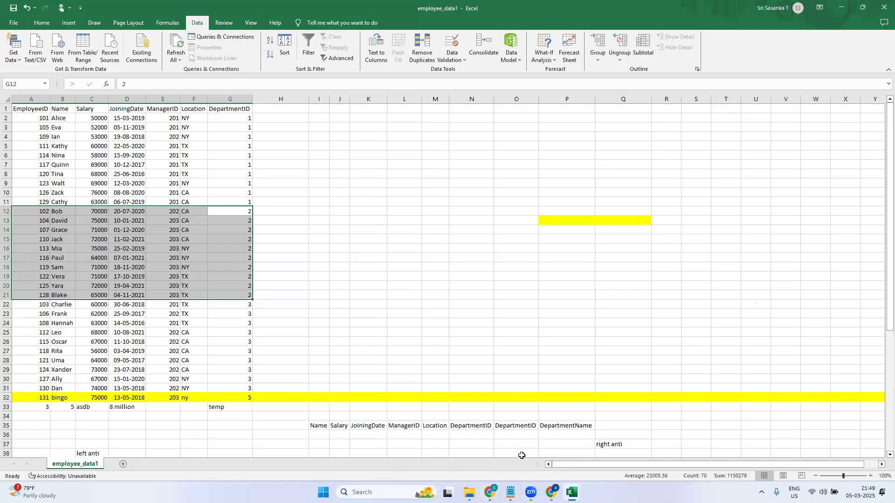
left_click(552, 493)
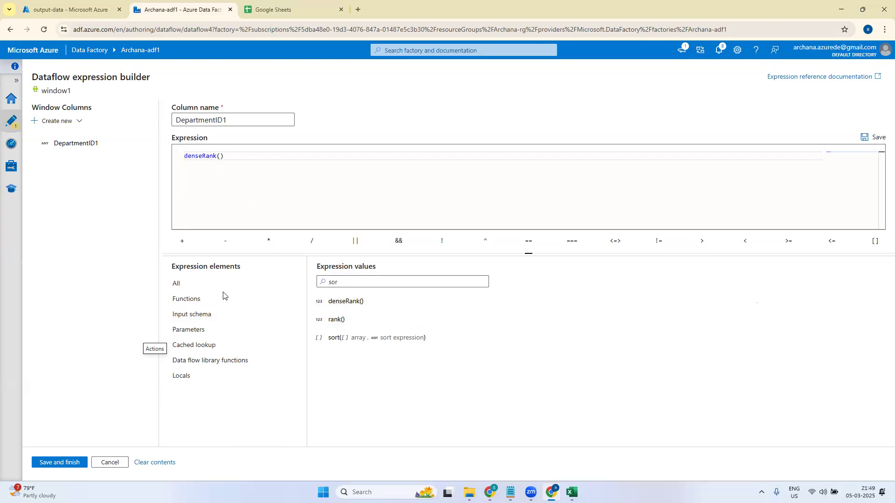
left_click(186, 315)
left_click(348, 282)
key("BackSpace")
key("BackSpace")
key("BackSpace")
left_click(364, 322)
left_click(58, 463)
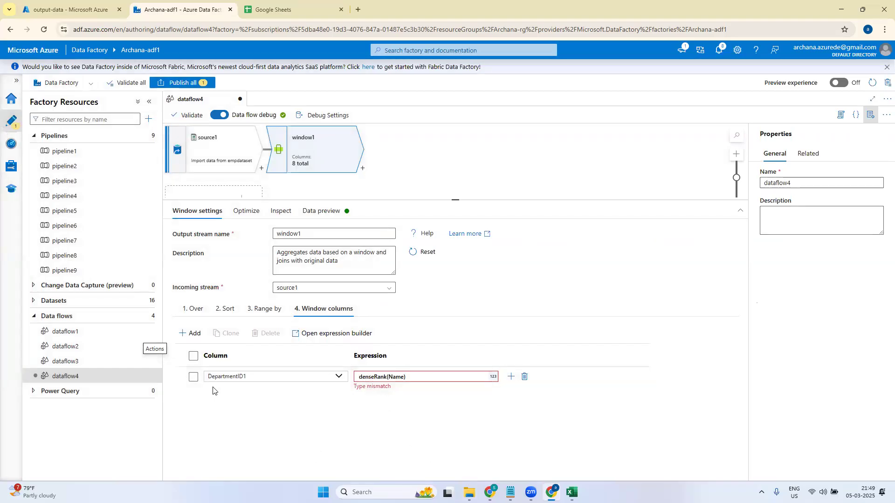
Step: Review window1's Over, Sort, Range by and Window columns settings, keeping DepartmentID as the Over column
left_click(193, 309)
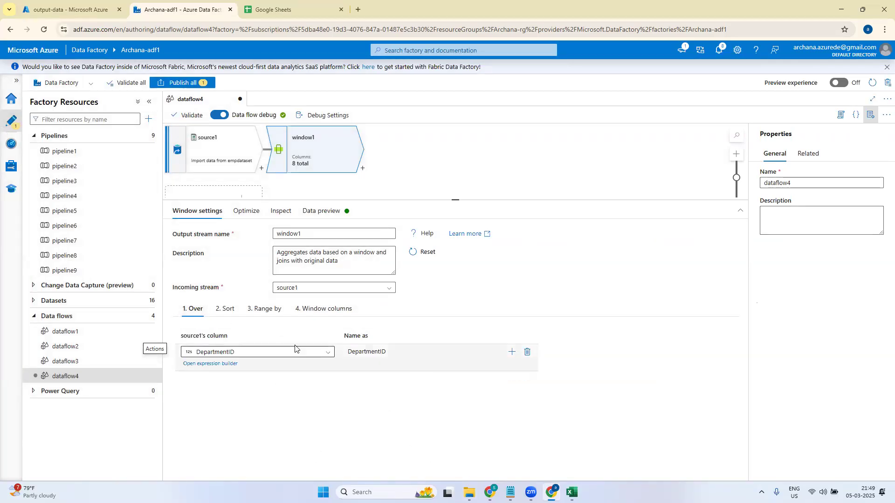
left_click(325, 355)
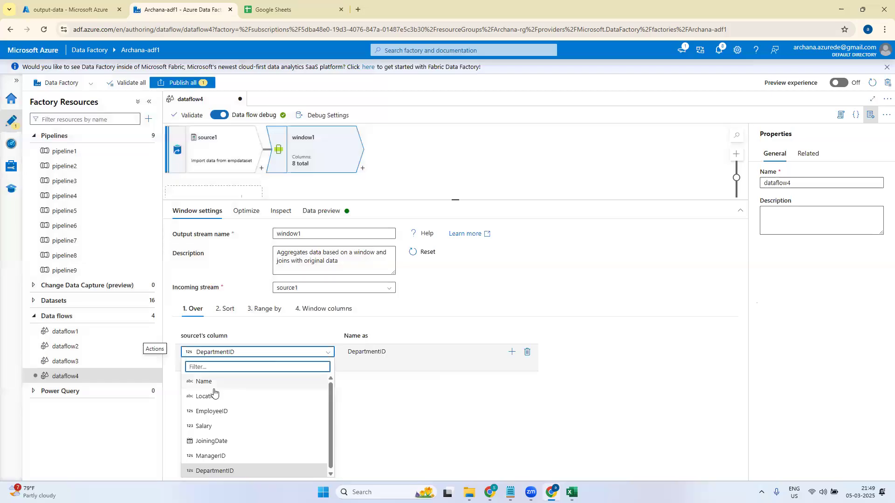
left_click(242, 470)
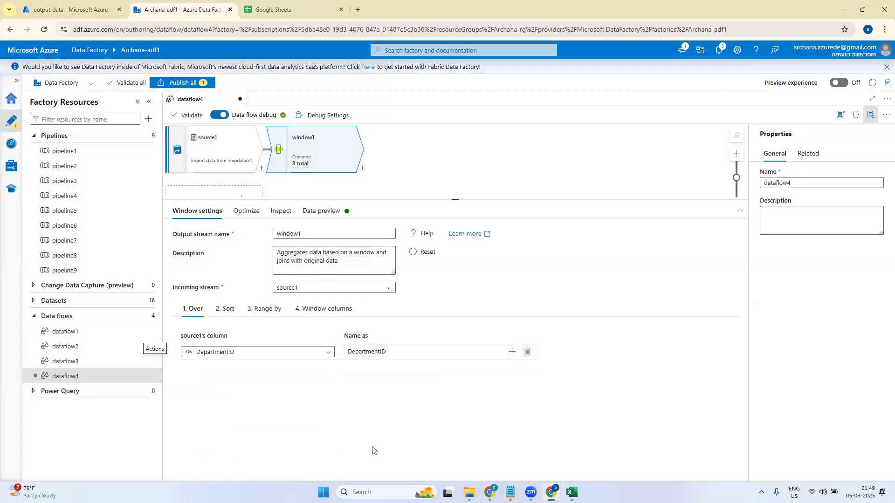
left_click(228, 309)
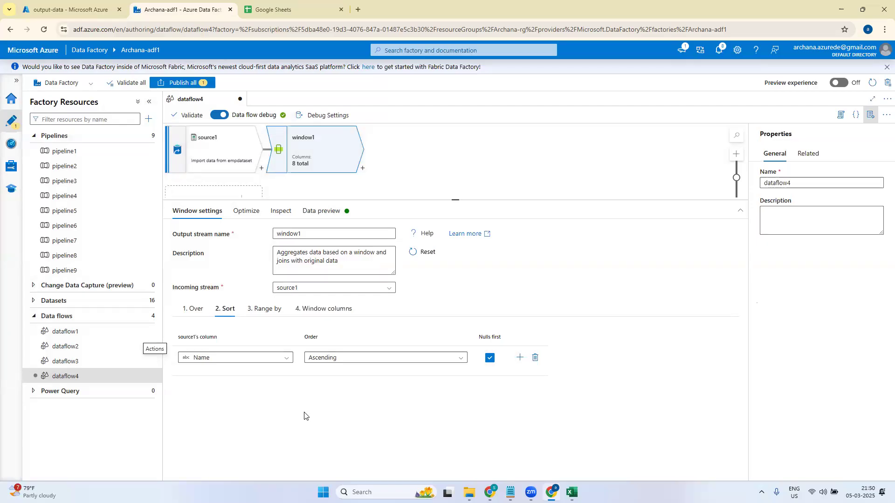
left_click(265, 309)
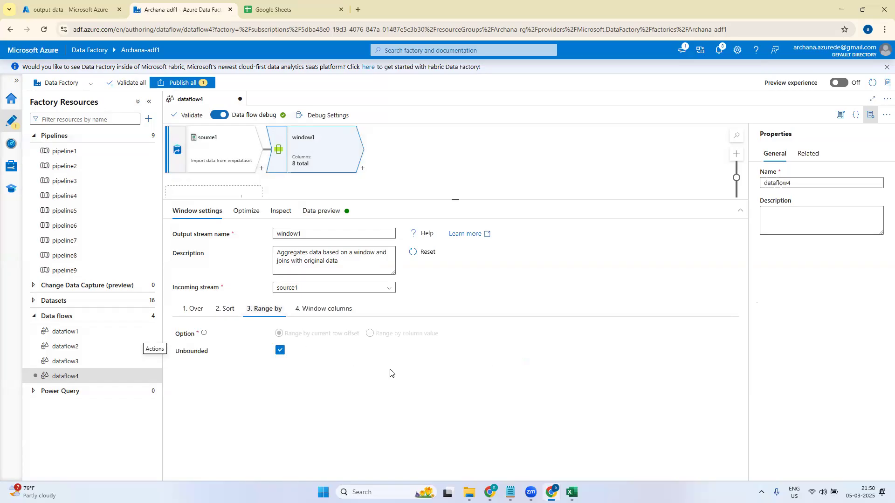
left_click(303, 310)
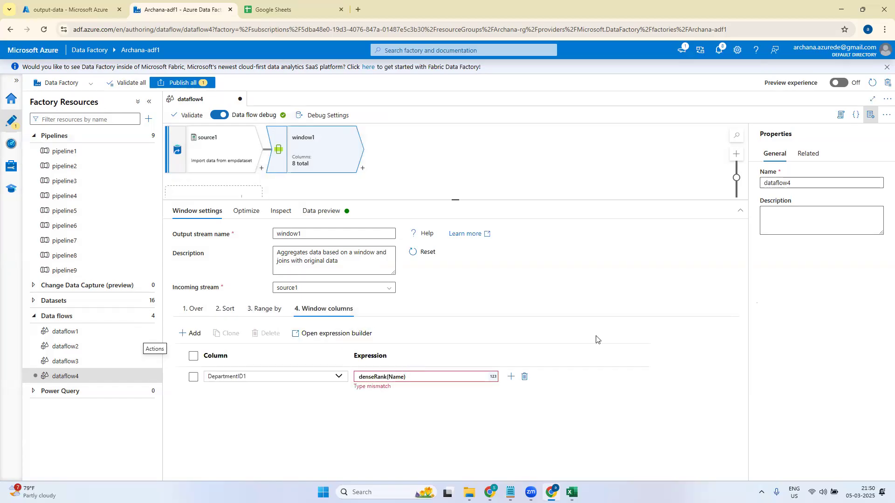
Step: Read the type mismatch details and remove the Name argument so DepartmentID1's expression is denseRank()
mouse_move(380, 391)
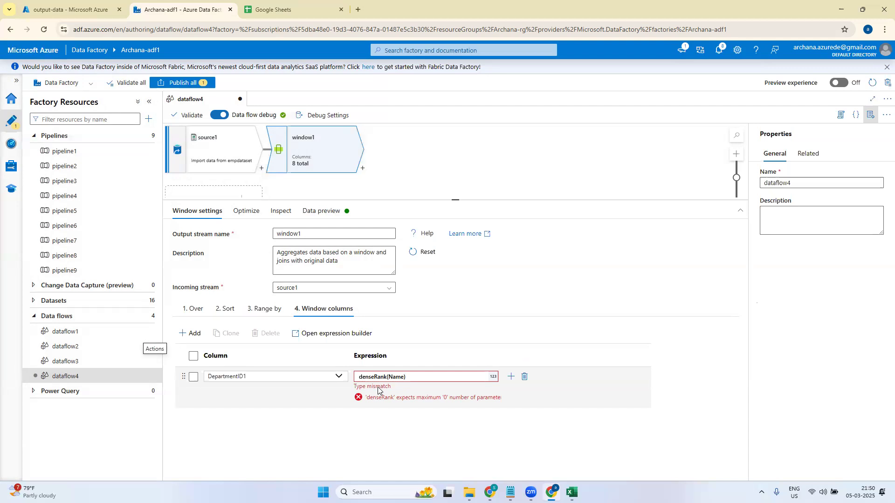
left_click(402, 377)
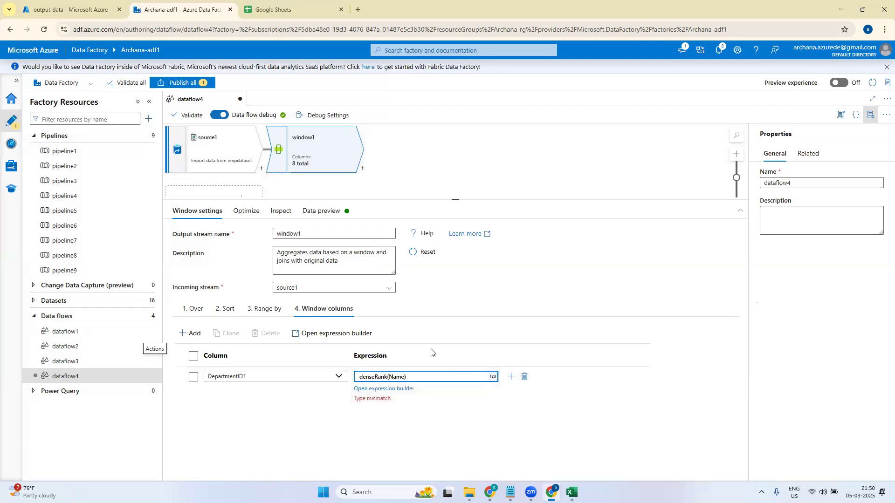
key("BackSpace")
left_click(394, 433)
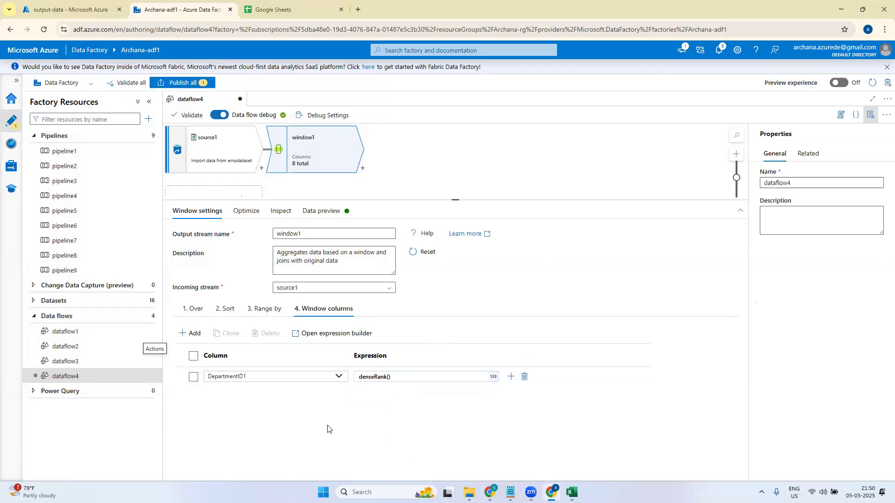
Step: Refresh window1's data preview and inspect the DepartmentID1 values
left_click(321, 212)
left_click(198, 248)
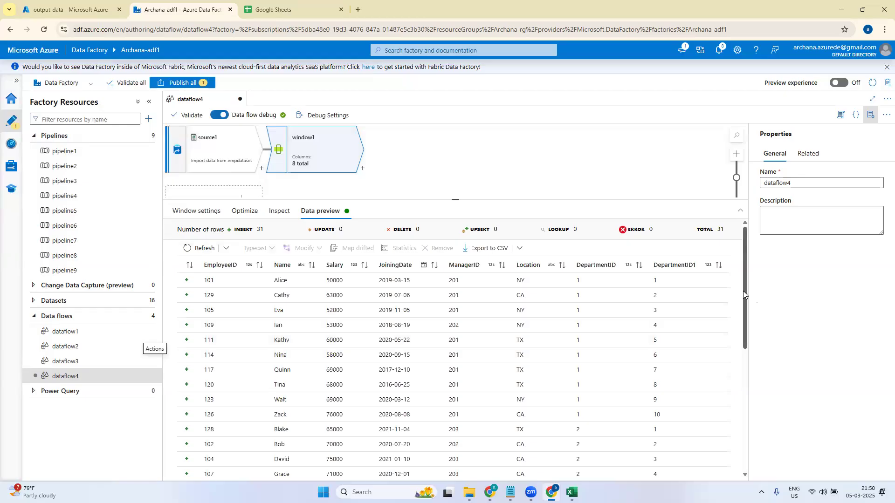
scroll(743, 291, "down", 1)
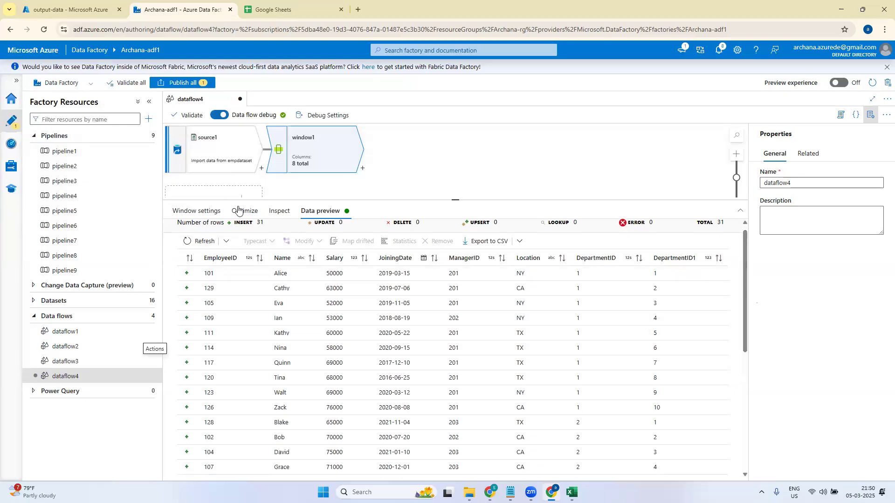
Step: Compare window1's sort and window column settings with its data preview, enlarging the preview area to show more rows
left_click(205, 210)
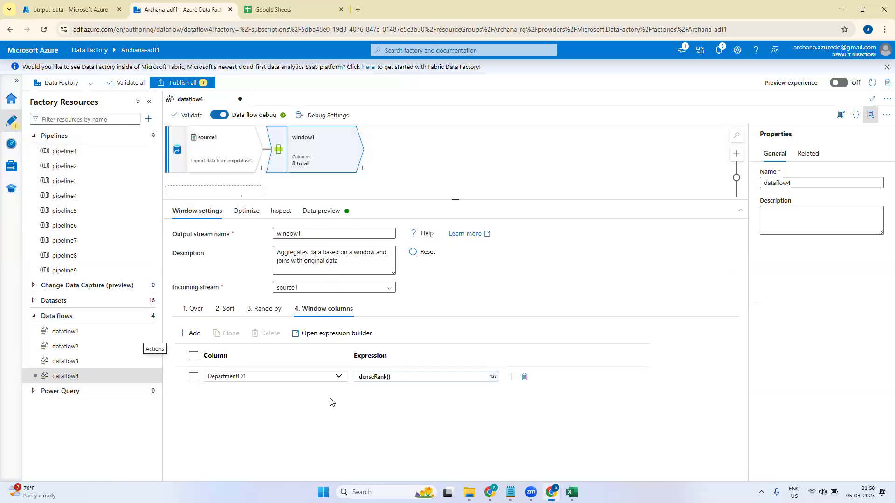
left_click(230, 311)
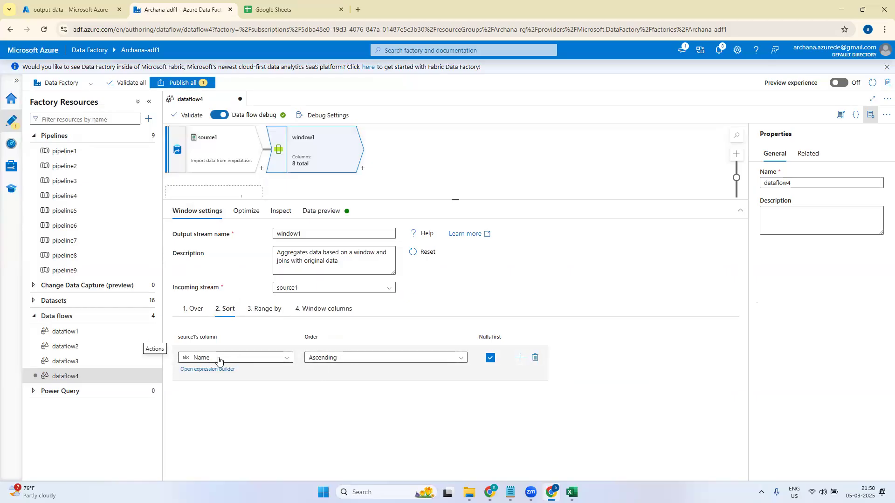
left_click(322, 309)
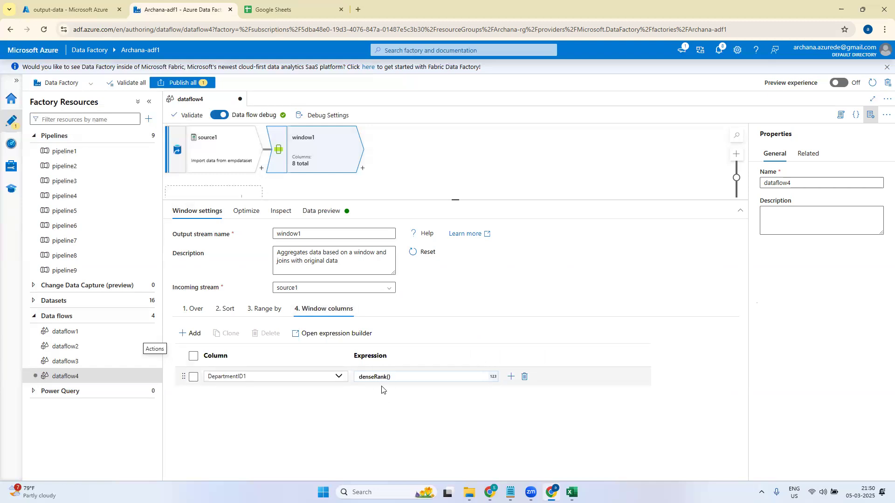
left_click(326, 211)
mouse_move(744, 319)
left_mouse_down()
mouse_move(747, 353)
mouse_move(744, 324)
left_mouse_up()
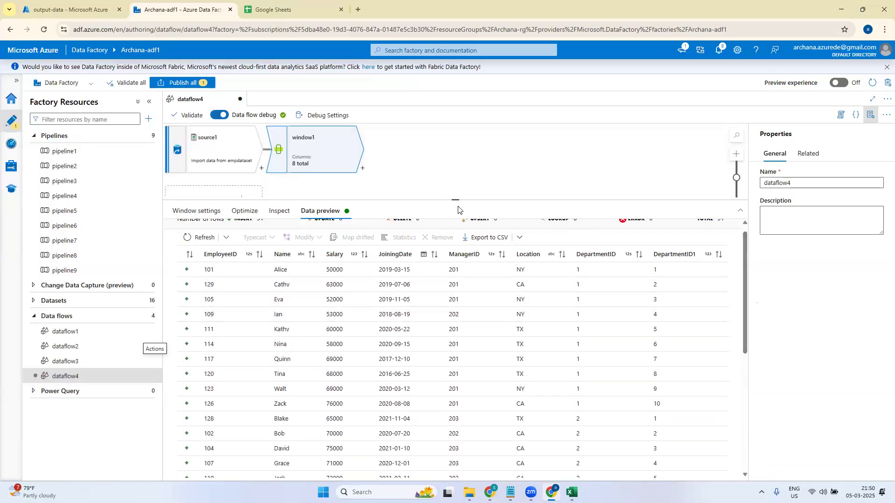
left_click_drag(456, 200, 455, 127)
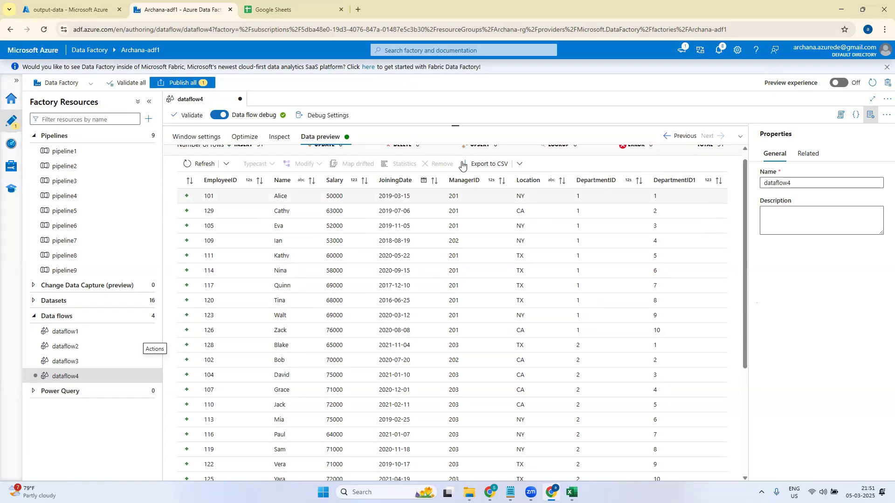
Step: Rename the window column DepartmentID1 to Rank
left_click(199, 137)
left_click(258, 303)
key("BackSpace")
key("BackSpace")
key("BackSpace")
key("BackSpace")
key("BackSpace")
key("BackSpace")
key("BackSpace")
key("BackSpace")
key("BackSpace")
key("BackSpace")
key("BackSpace")
key("BackSpace")
key("BackSpace")
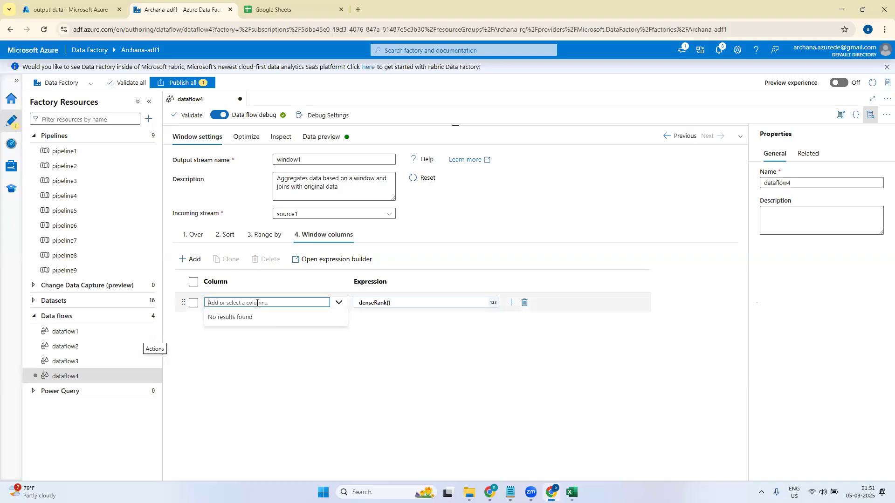
type("Rank")
left_click(311, 390)
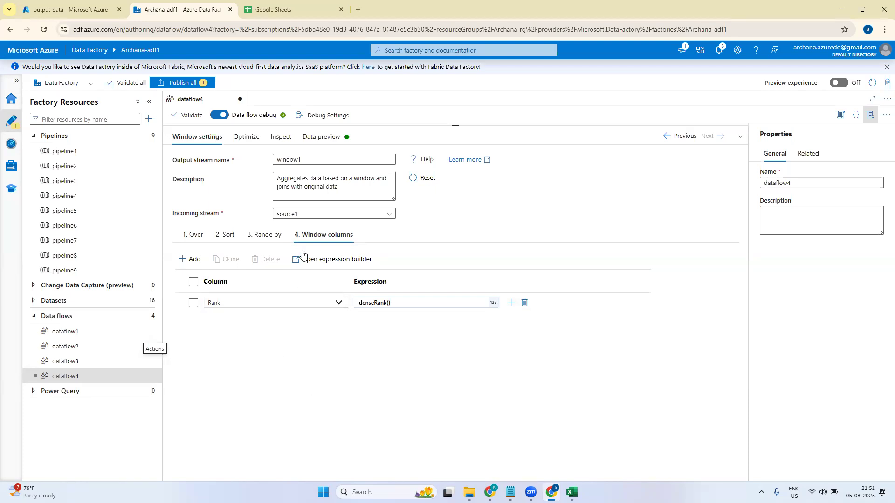
Step: Refresh window1's data preview and examine how Rank runs within each DepartmentID through the last row
left_click(321, 137)
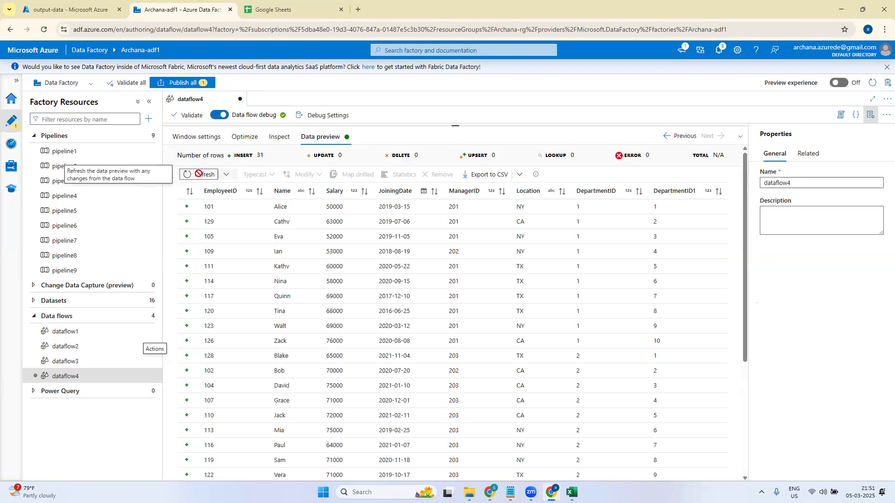
left_click(199, 173)
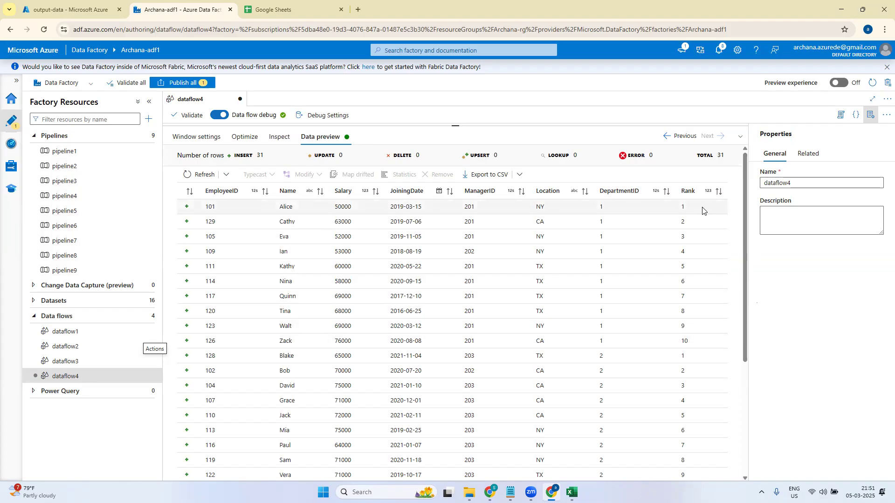
left_click_drag(746, 321, 740, 281)
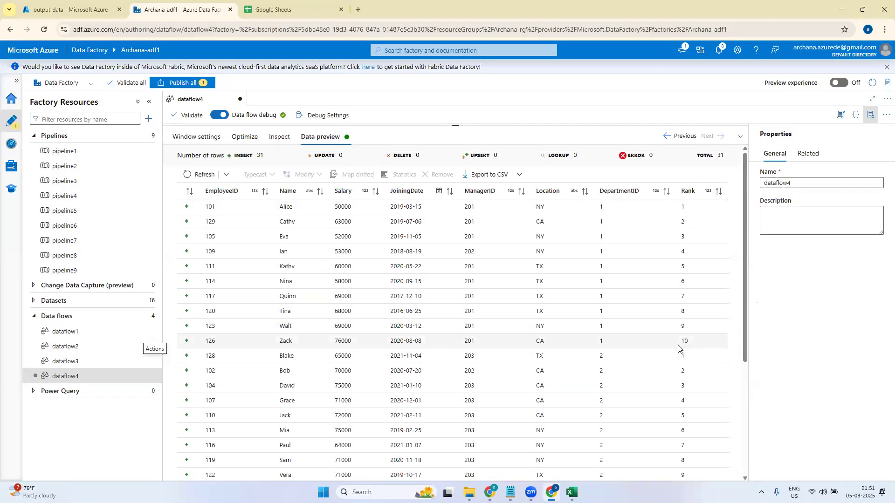
left_click_drag(742, 329, 755, 395)
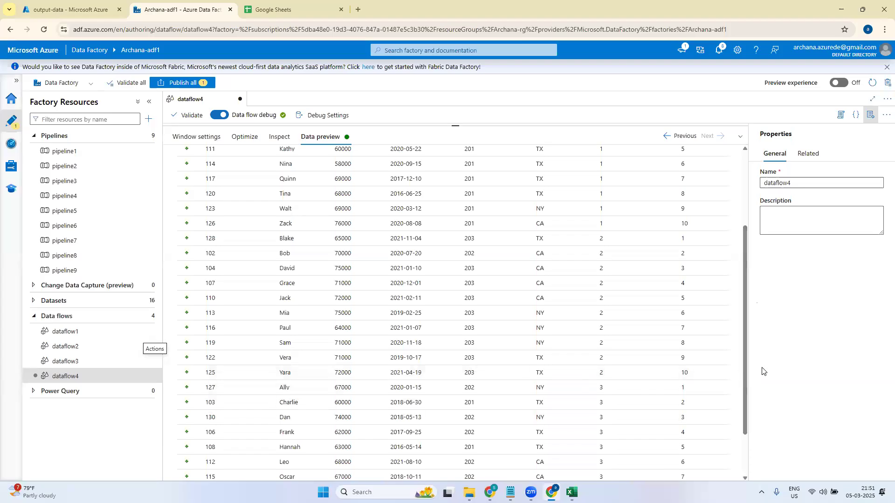
left_click_drag(745, 385, 753, 441)
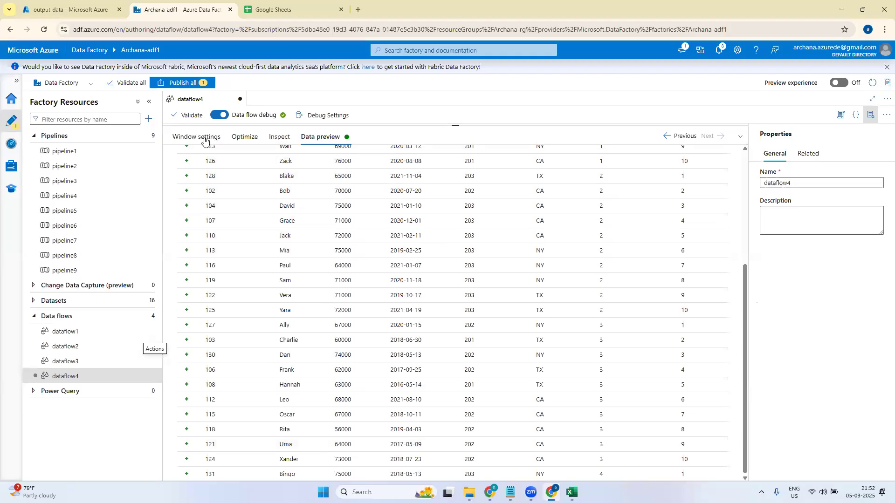
Step: Set window1's Over column to ManagerID and review its sort, range and window column settings
left_click(174, 140)
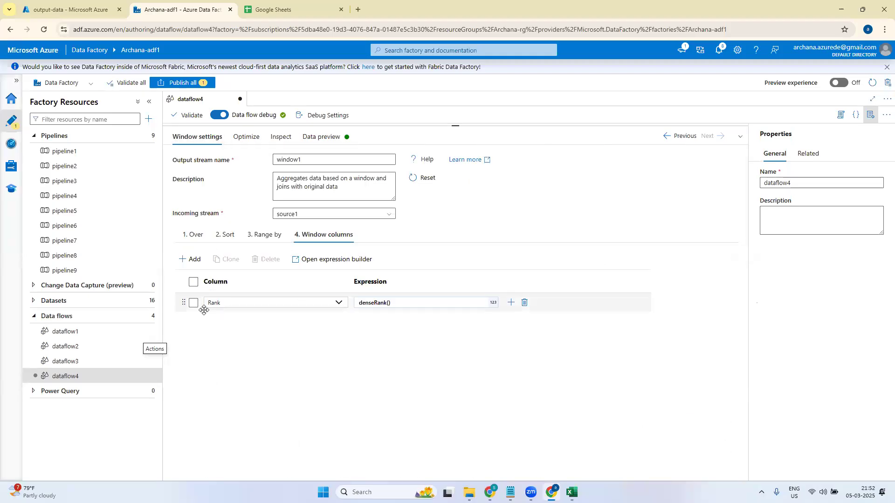
left_click(202, 239)
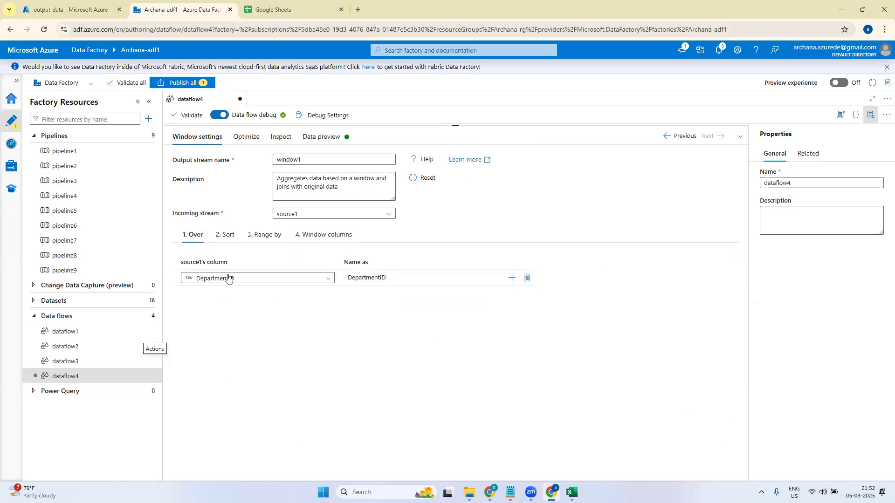
left_click(326, 279)
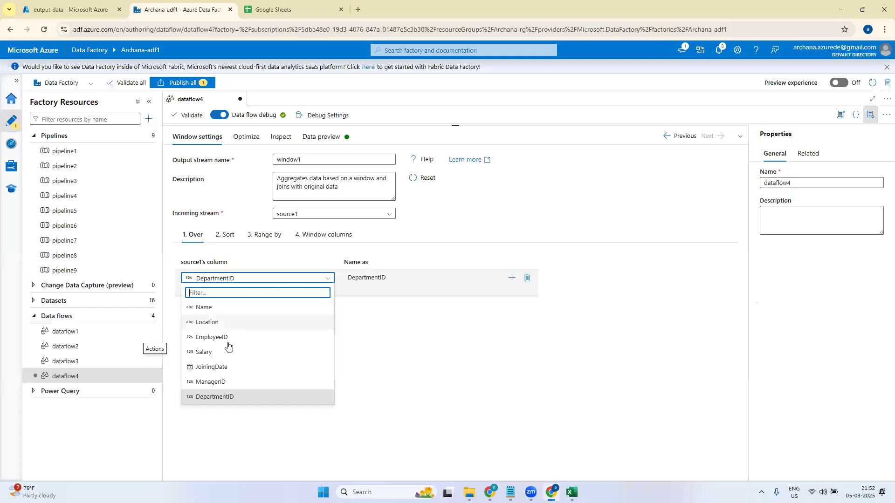
left_click(238, 381)
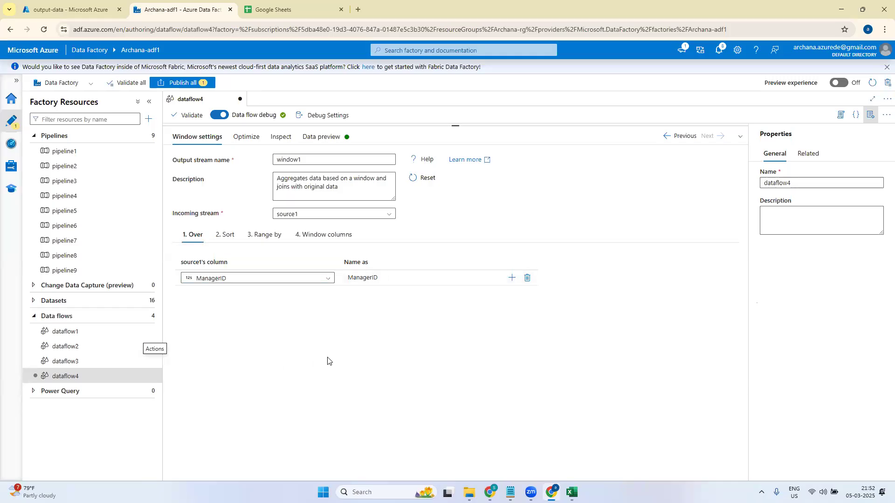
left_click(225, 234)
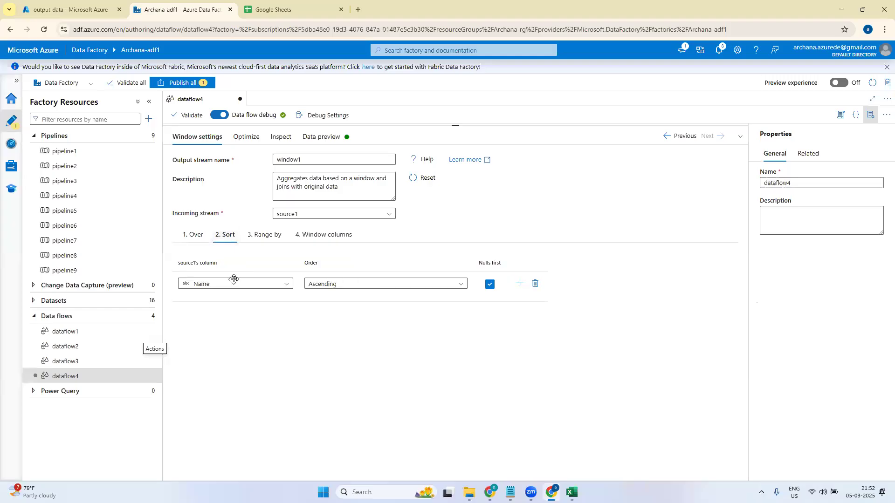
left_click(277, 236)
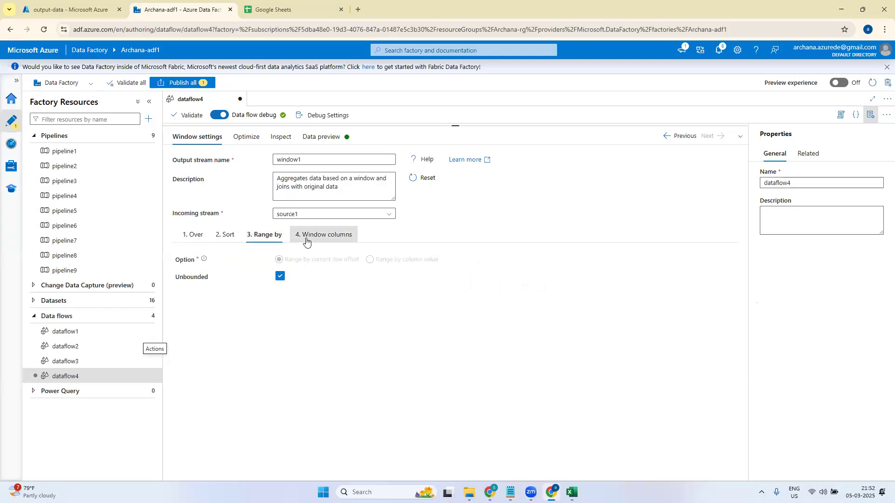
left_click(306, 237)
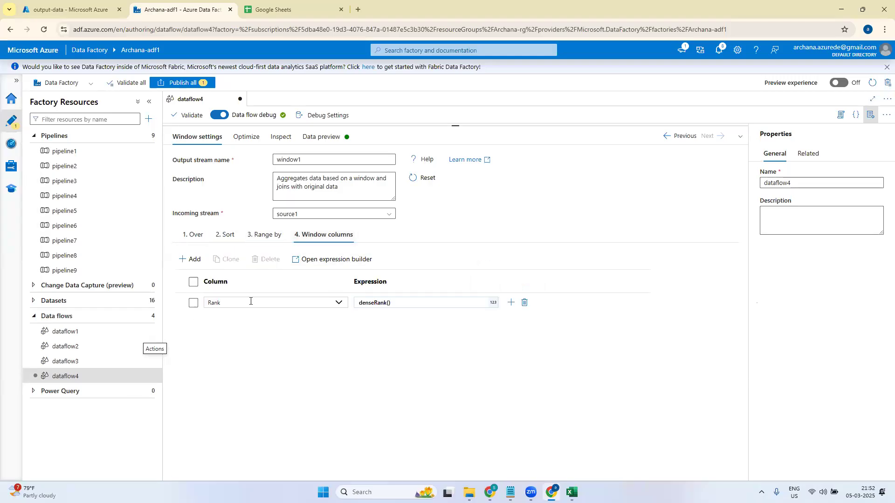
Step: Refresh window1's data preview and examine how Rank runs by Name within each ManagerID through the last row
left_click(328, 136)
left_click(205, 175)
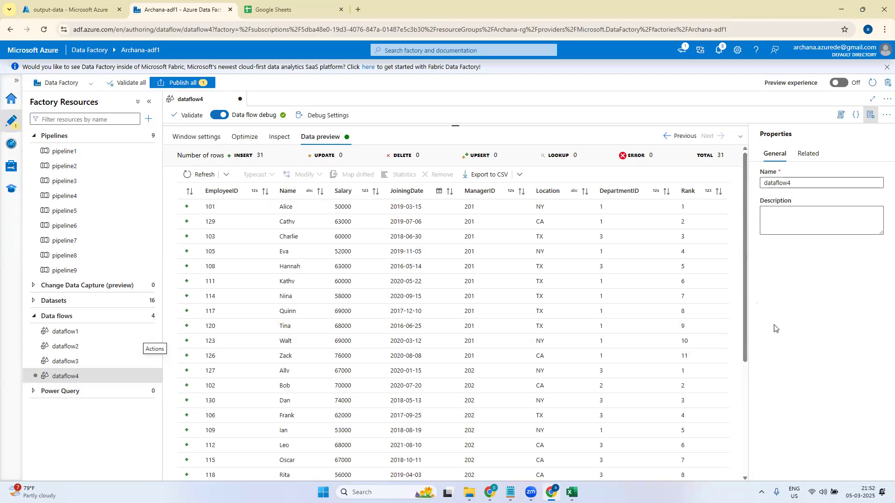
left_click_drag(742, 327, 742, 446)
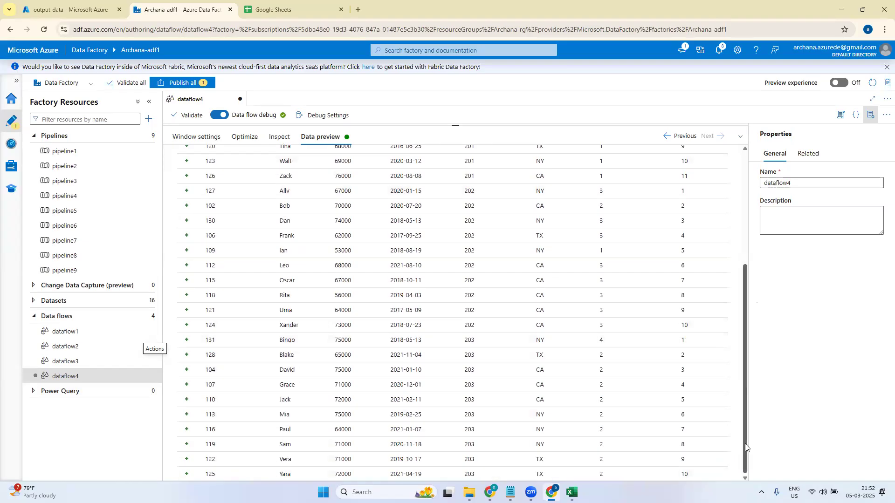
Step: Change window1's sort to the Salary column in descending order
left_click(197, 137)
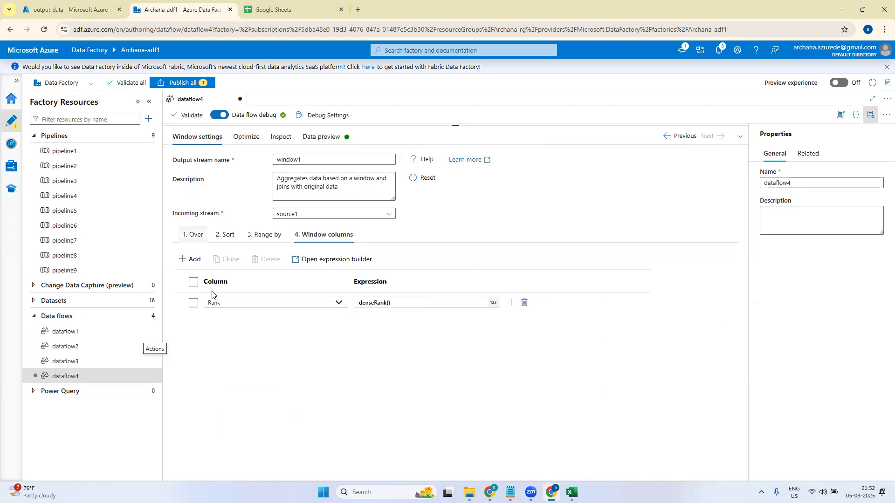
left_click(192, 234)
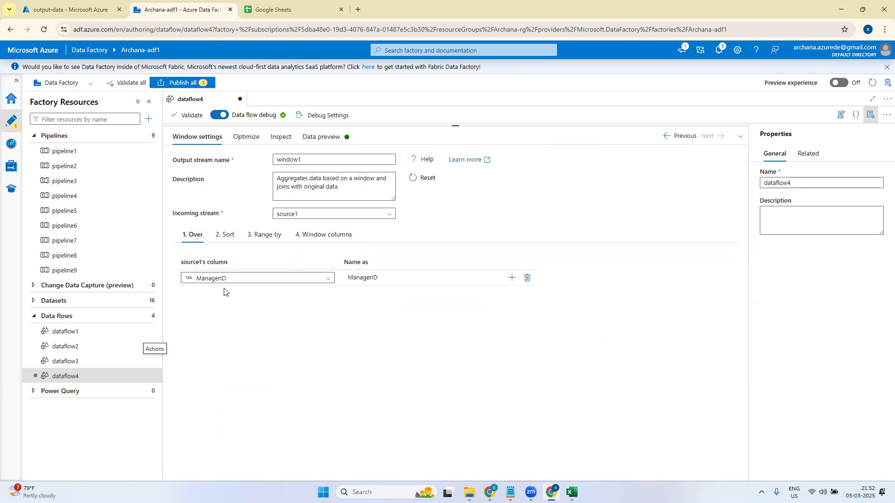
left_click(225, 235)
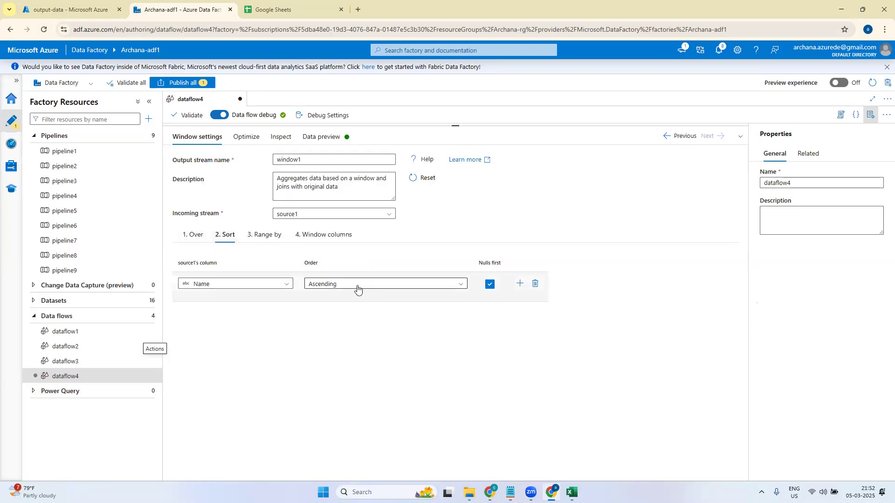
left_click(331, 285)
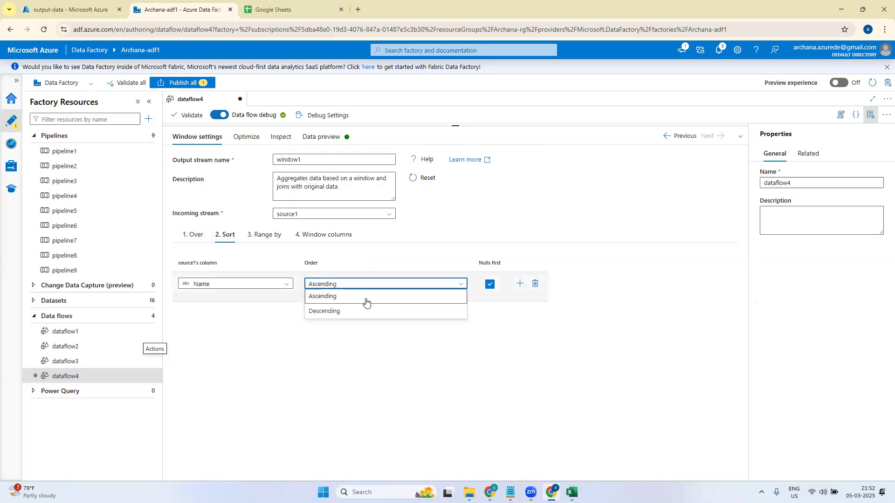
left_click(331, 312)
left_click(240, 283)
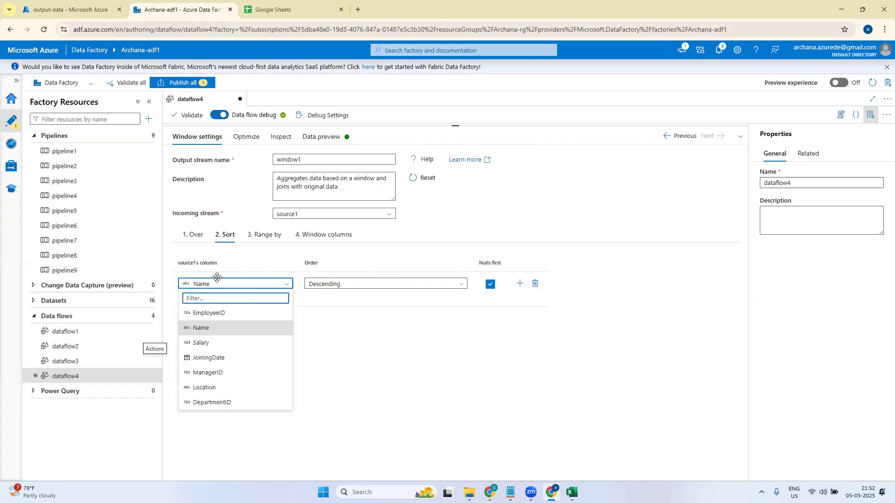
left_click(201, 344)
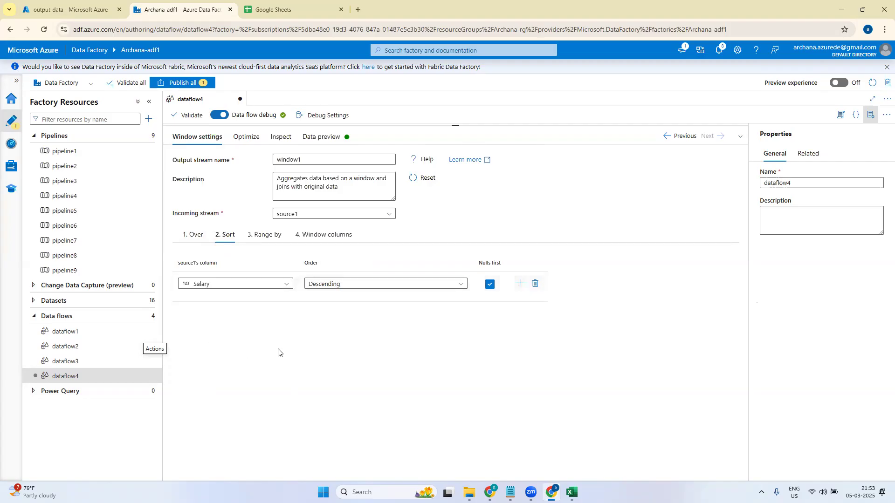
Step: Review window1's over, sort, range and window column settings, and refresh its data preview
left_click(197, 237)
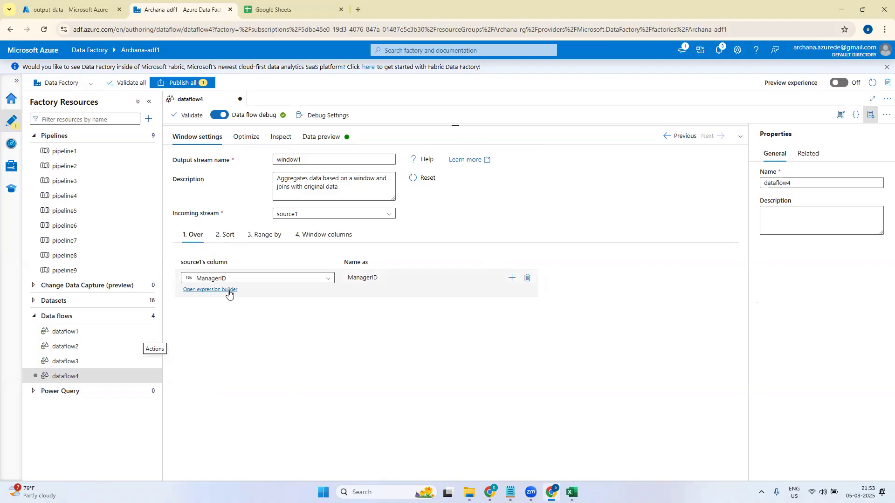
left_click(222, 235)
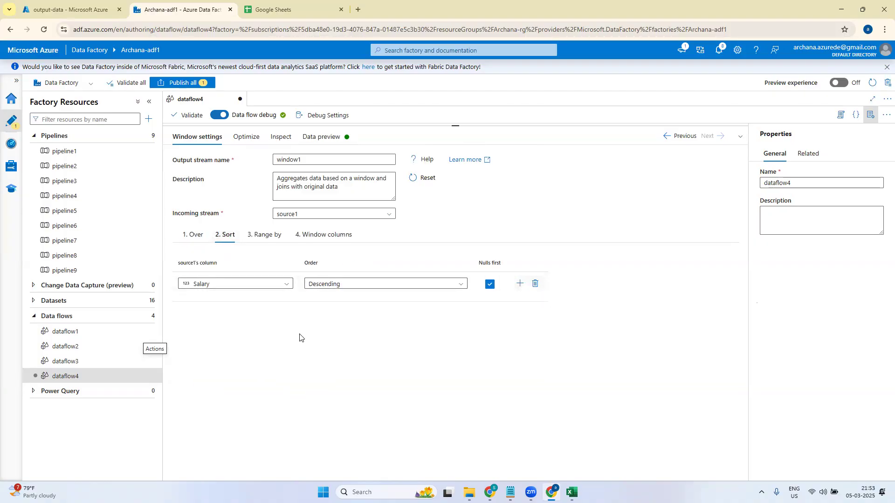
left_click(195, 236)
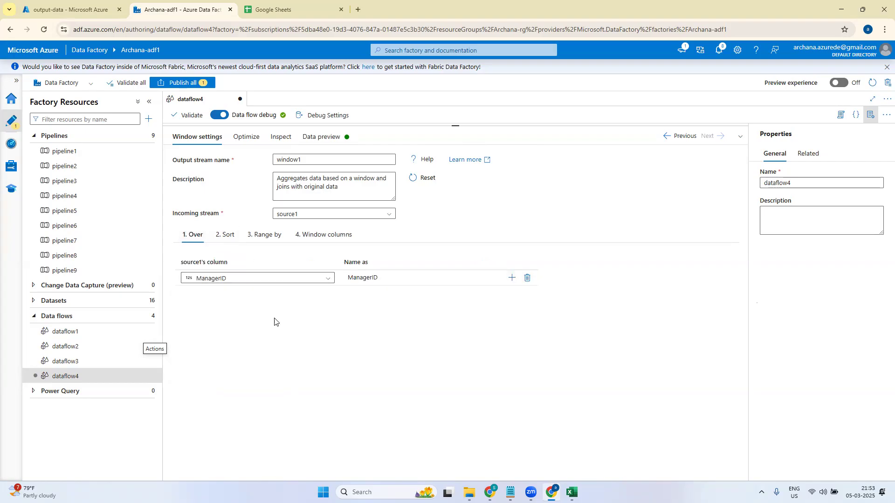
left_click(269, 237)
left_click(328, 235)
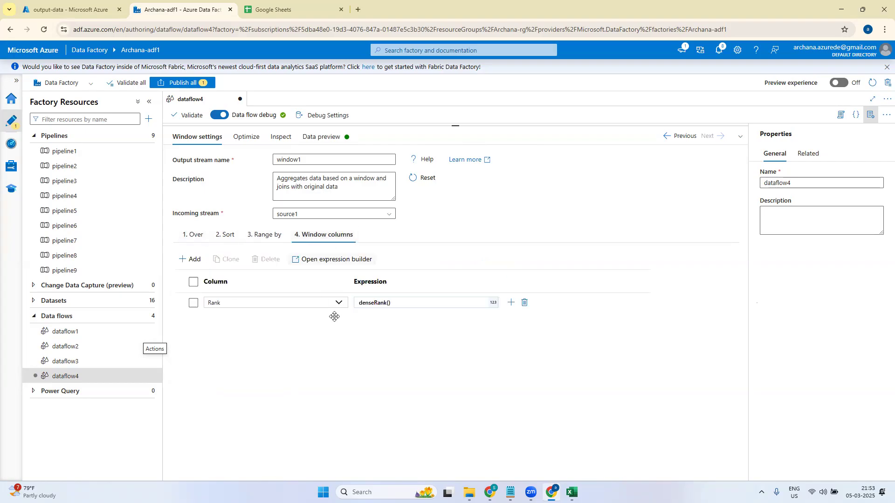
left_click(322, 137)
left_click(198, 174)
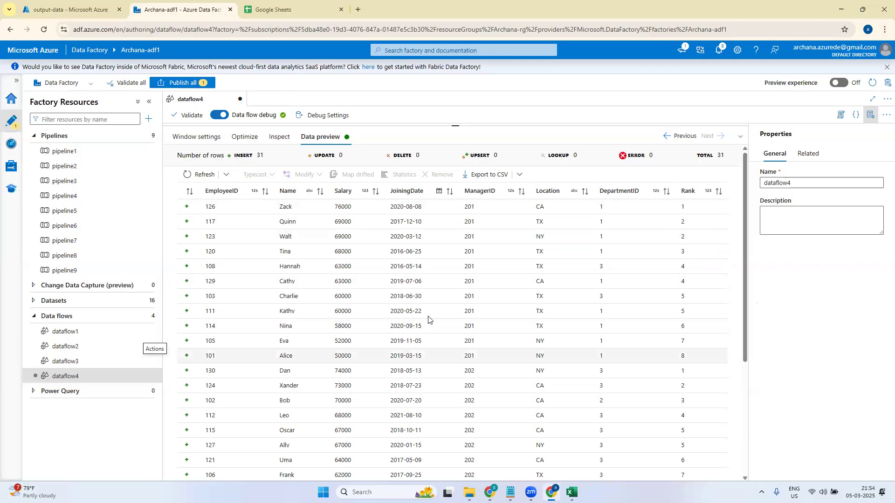
Step: Examine how Rank follows descending Salary within each ManagerID across the previewed rows, including rows with equal salaries
left_click_drag(457, 132, 456, 188)
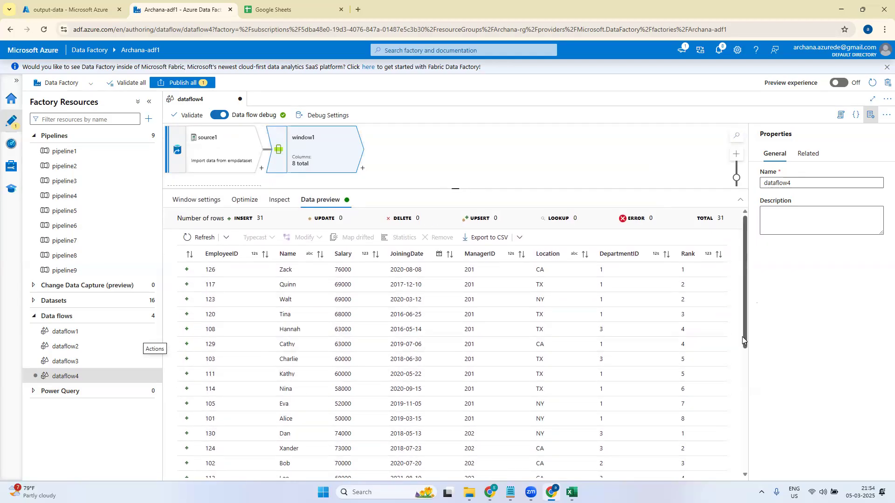
scroll(744, 337, "down", 5)
left_click_drag(746, 456, 761, 303)
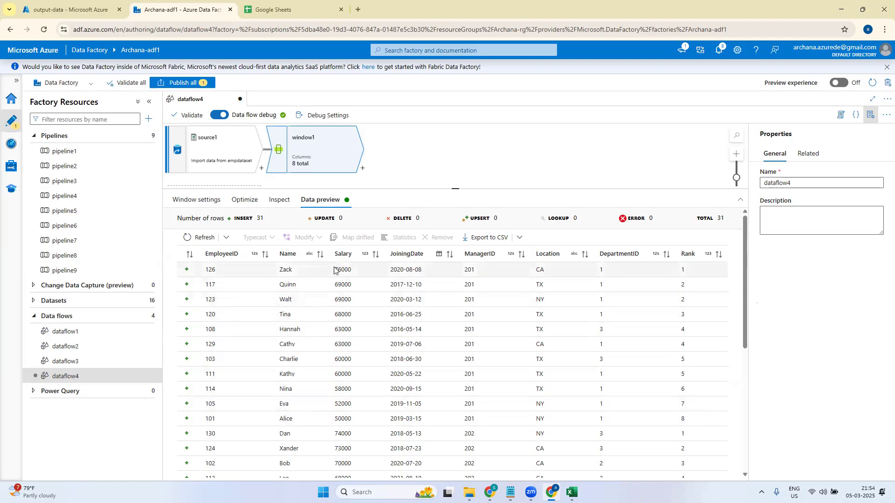
scroll(678, 336, "down", 2)
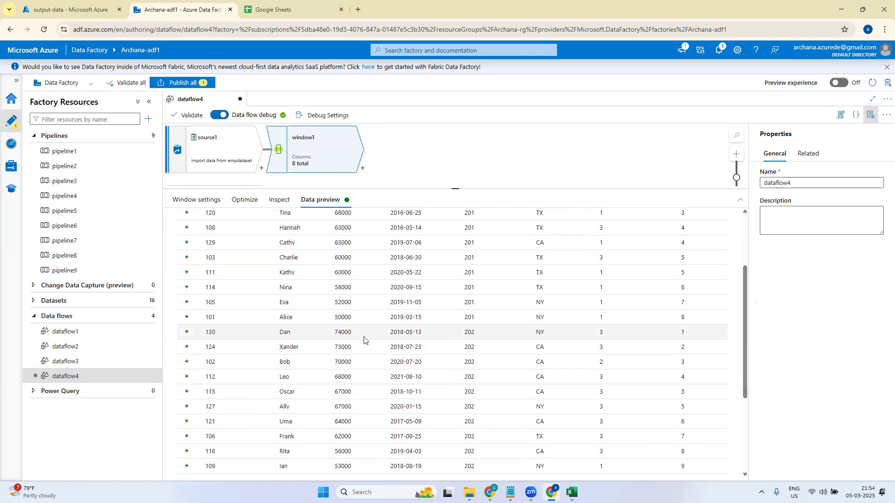
left_click_drag(744, 359, 744, 215)
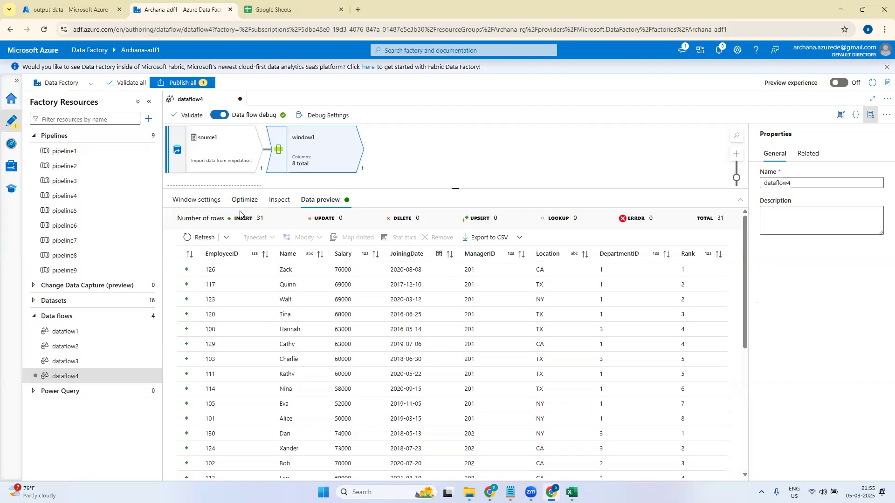
Step: Enlarge the data flow canvas and delete the window1 transformation from dataflow4
left_click(197, 200)
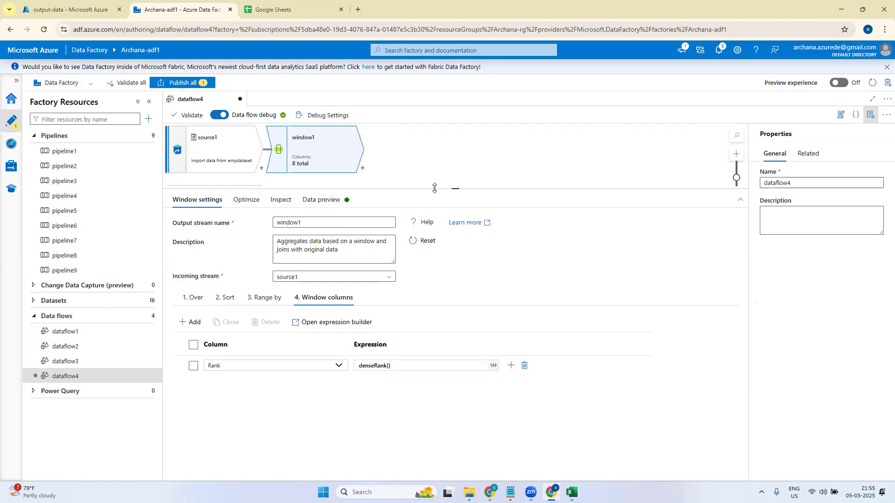
left_click_drag(456, 189, 456, 220)
left_click_drag(468, 278, 459, 344)
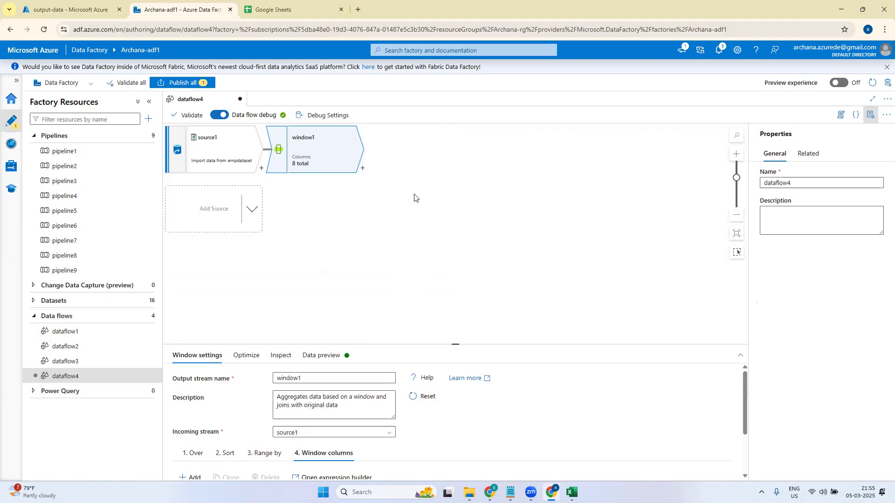
key("Delete")
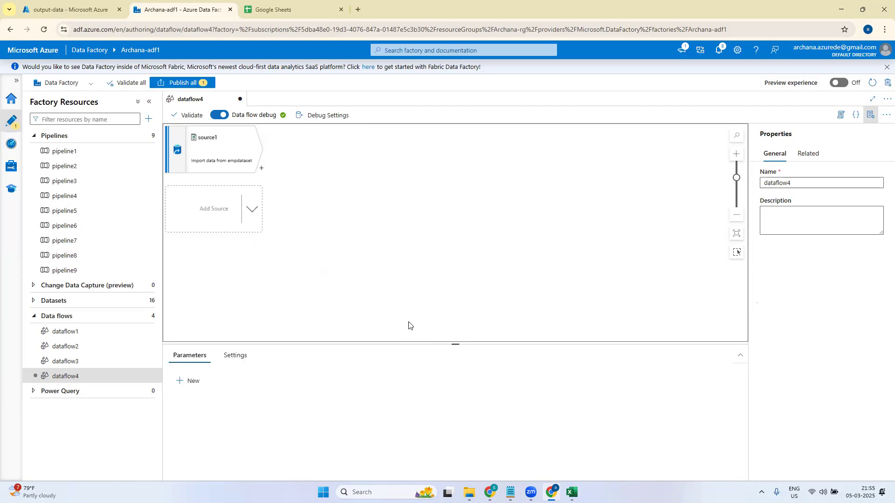
Step: Add a Select transformation after source1 and enlarge its settings area to show all column mappings
left_click(261, 168)
type("sele")
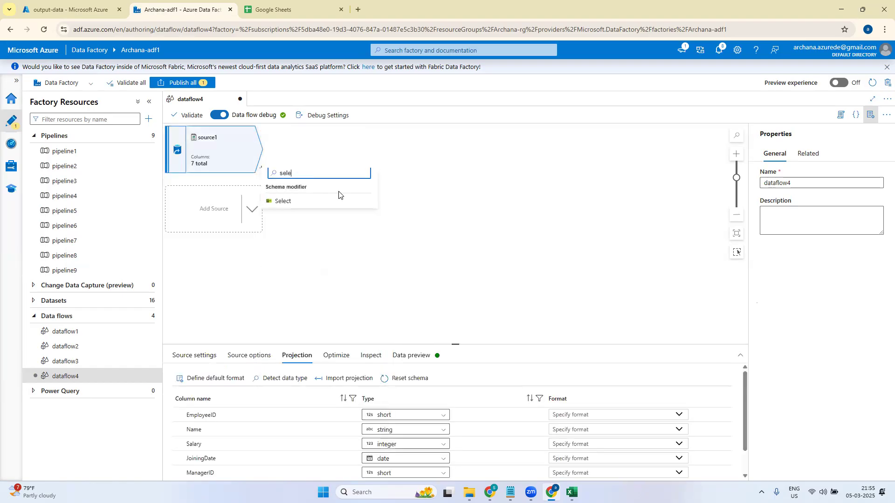
left_click(301, 201)
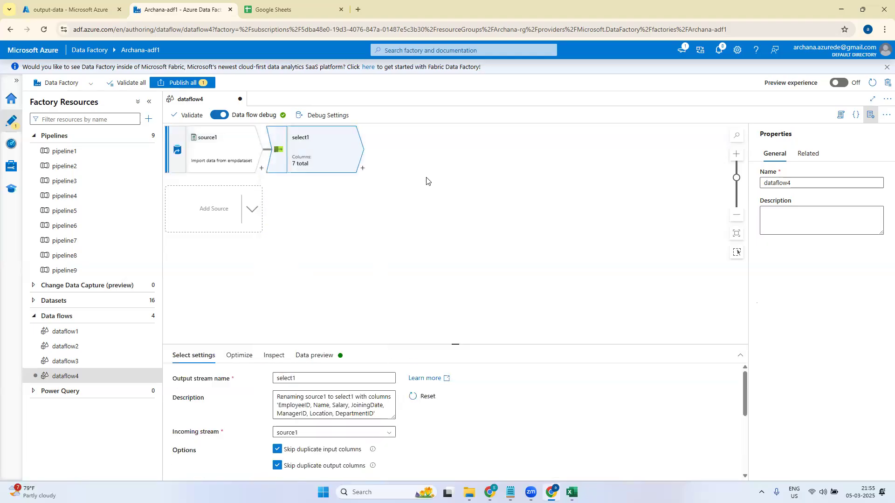
left_click_drag(455, 344, 455, 160)
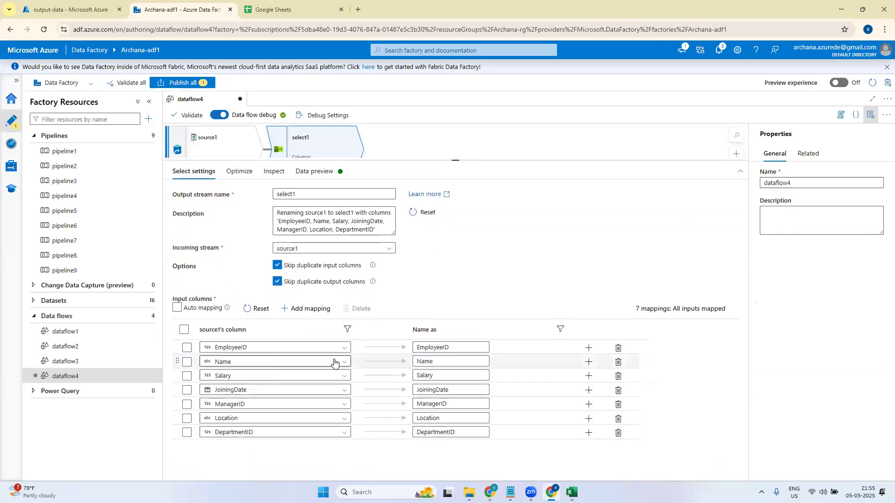
Step: Remove the EmployeeID, ManagerID and DepartmentID mappings from select1
left_click(619, 350)
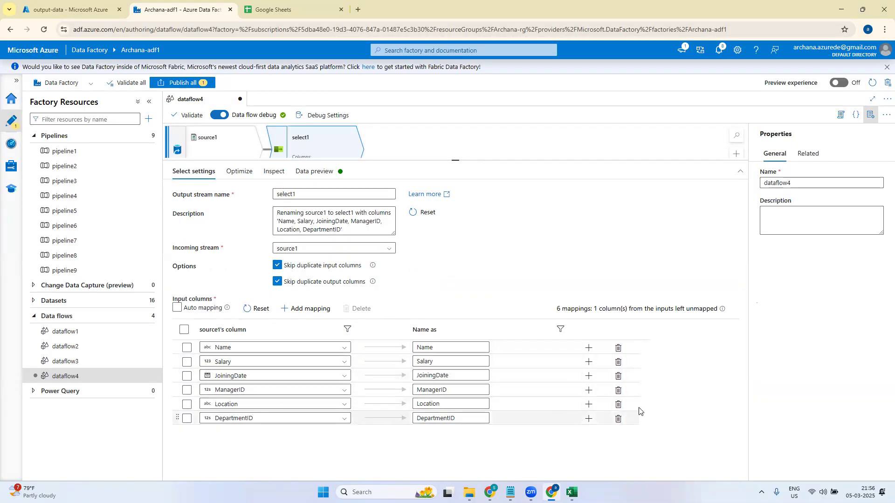
left_click(619, 391)
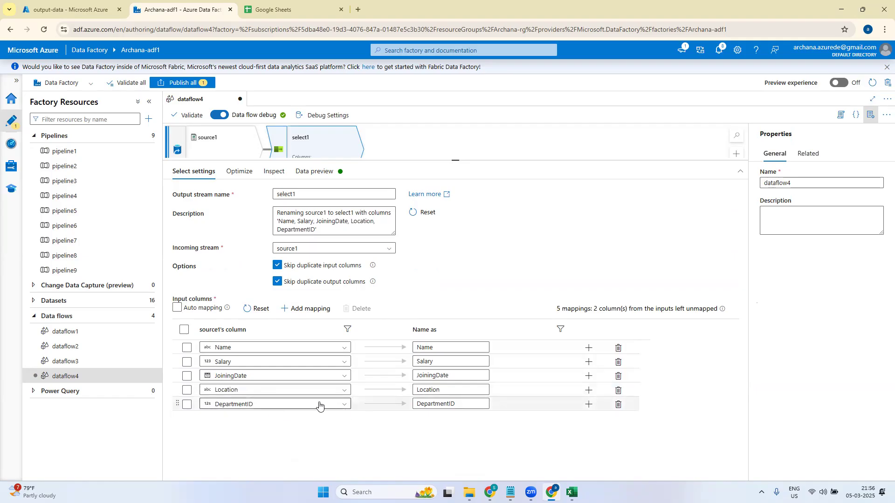
left_click(618, 405)
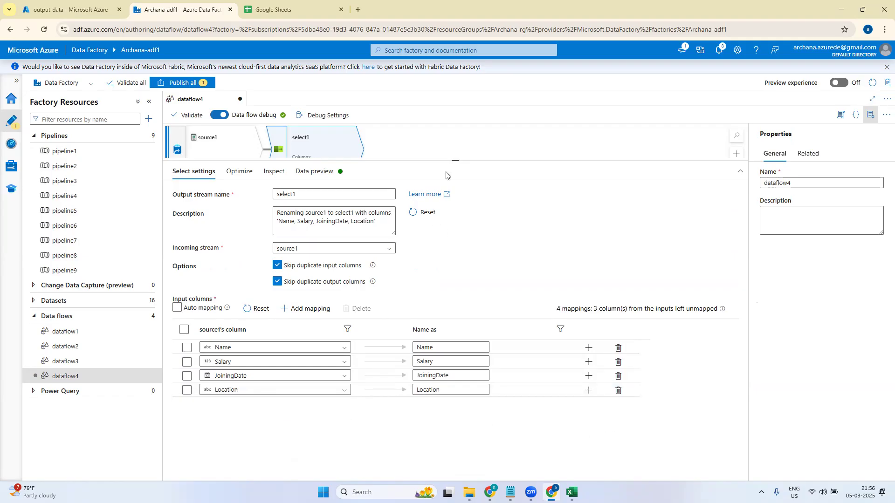
Step: Add a Surrogate Key transformation after select1 and enlarge its settings area
left_click_drag(452, 159, 452, 267)
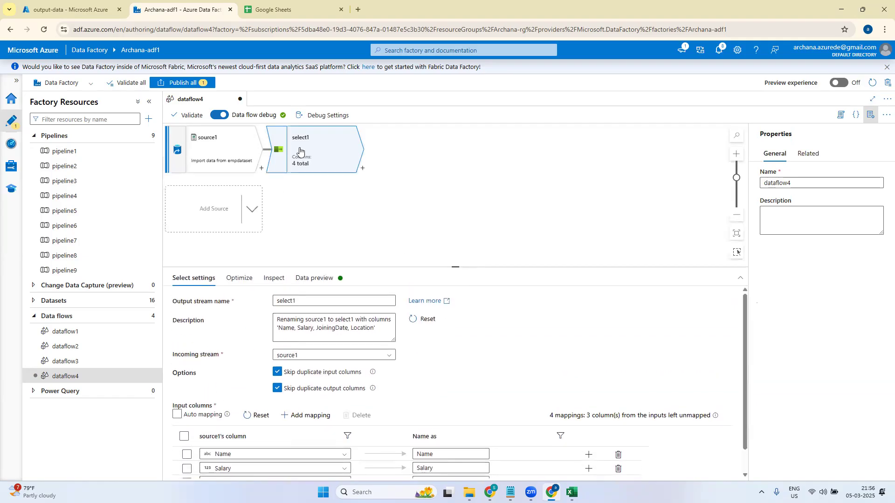
left_click(362, 168)
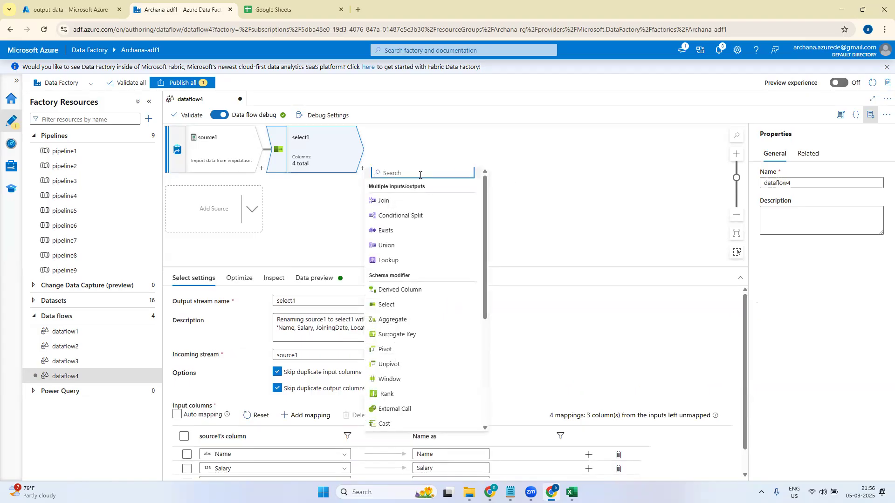
type("surr")
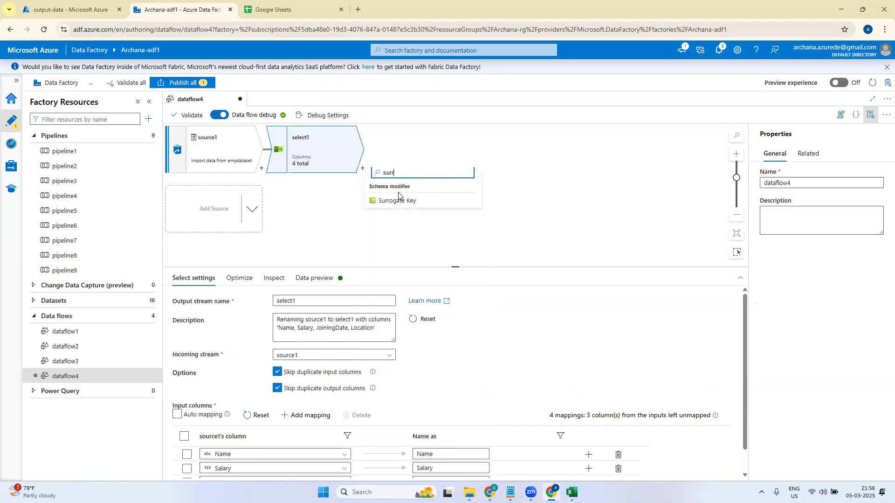
left_click(406, 201)
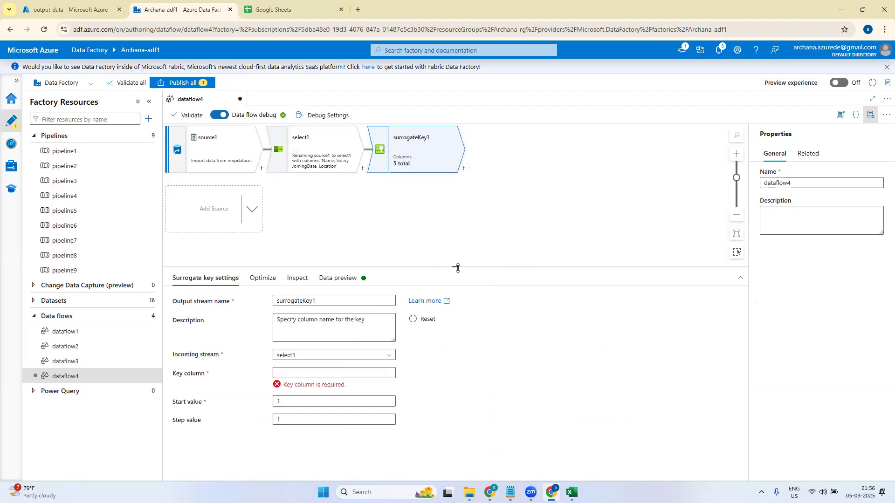
left_click_drag(457, 268, 480, 198)
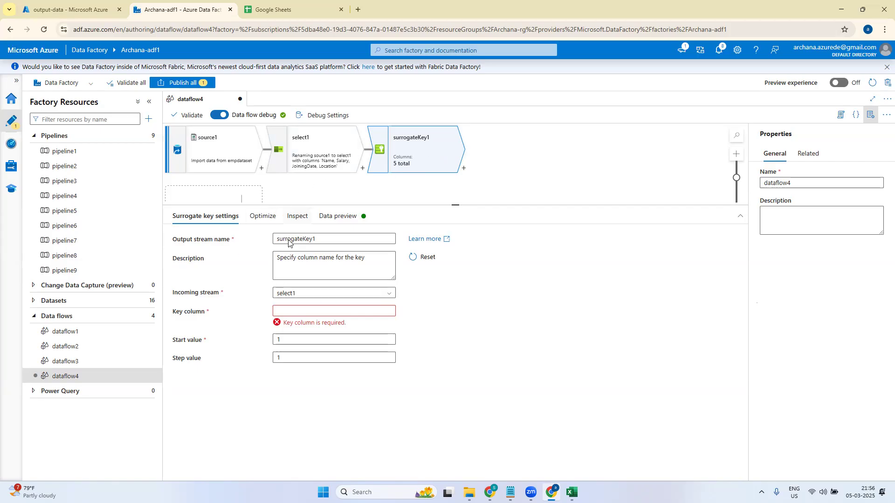
Step: Set surrogateKey1's key column to Emp id and its start value to 101
left_click(309, 309)
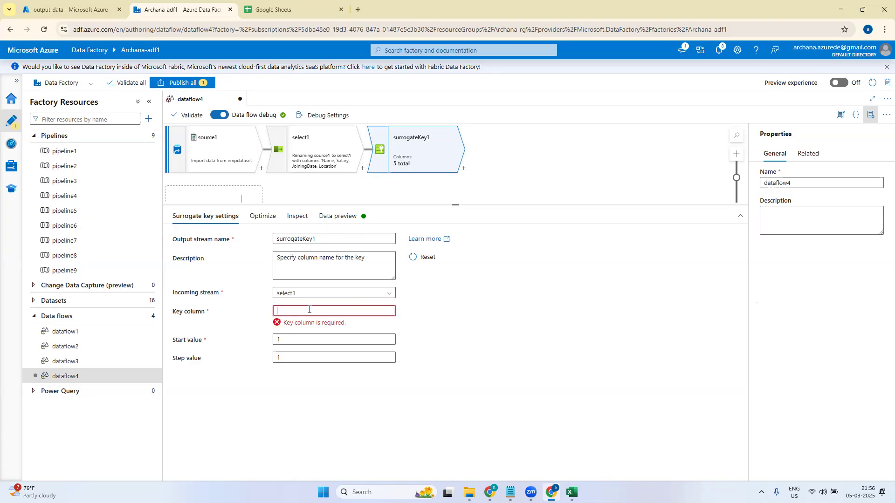
type("Emp id")
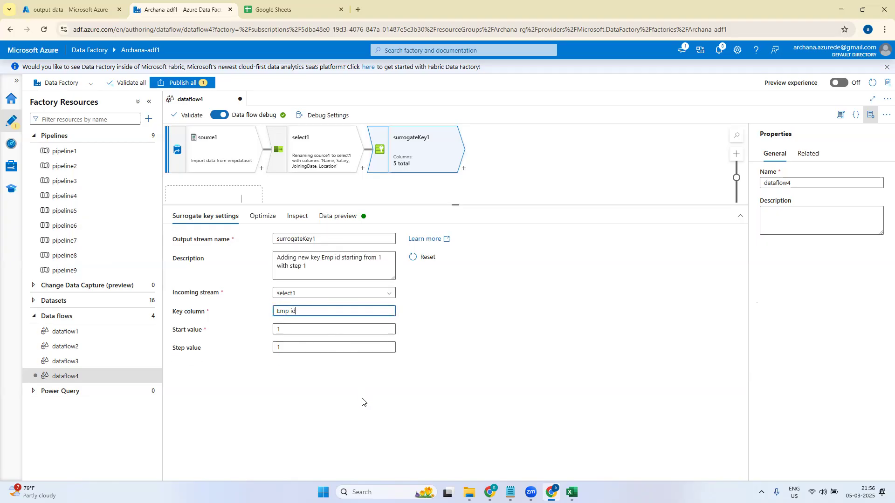
left_click(286, 330)
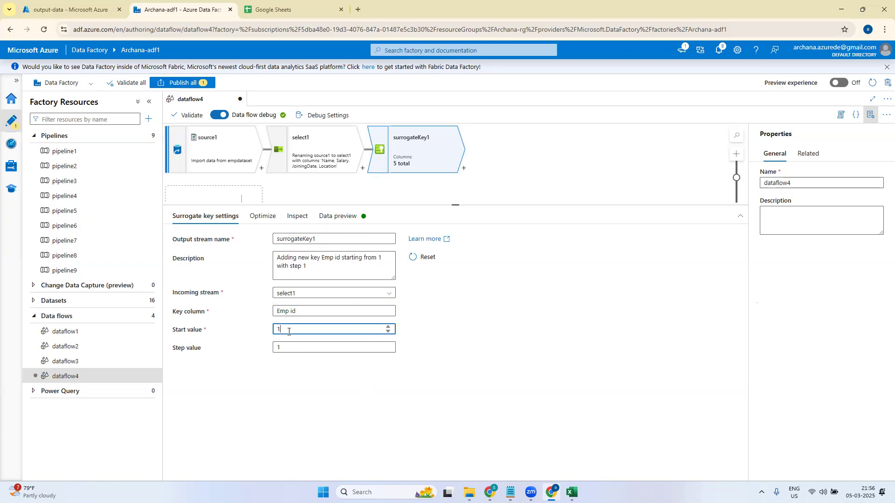
left_click(286, 415)
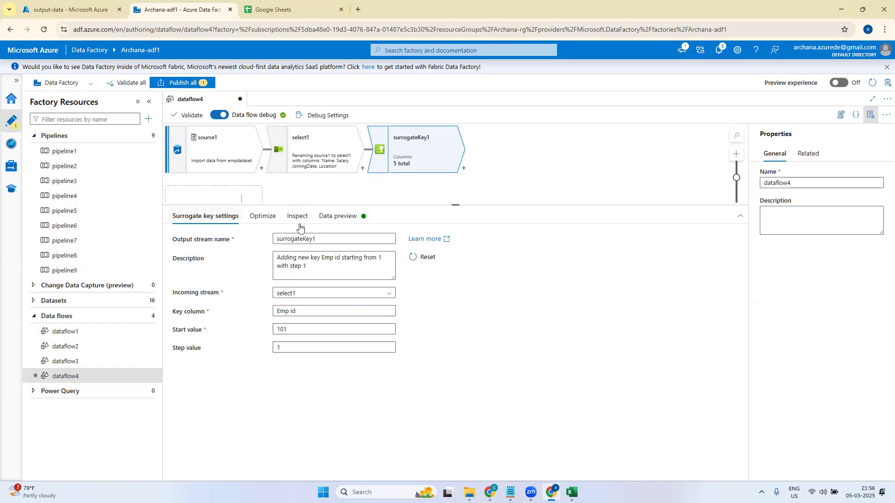
Step: Preview surrogateKey1's data to check how the Emp id values are generated from the key settings
left_click(342, 218)
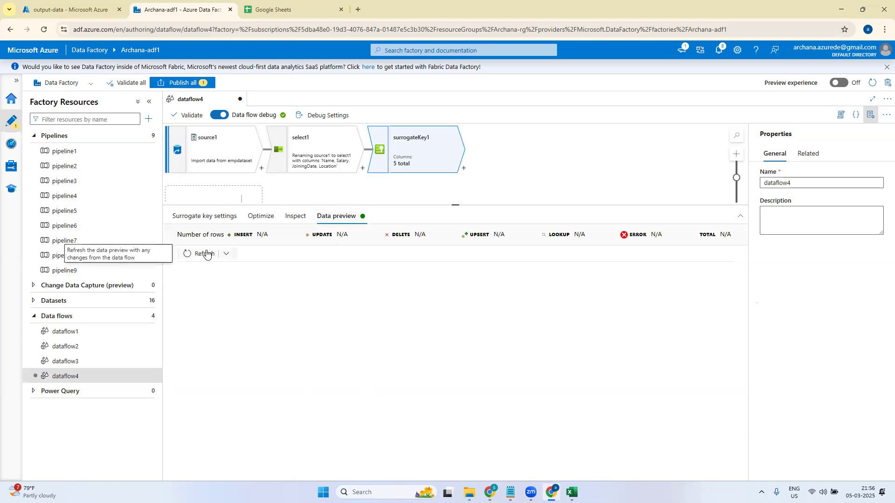
left_click(206, 215)
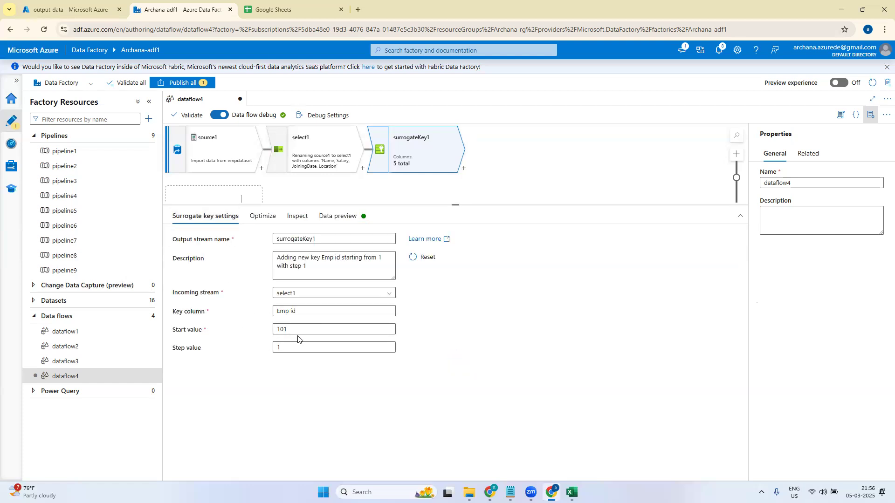
left_click(327, 216)
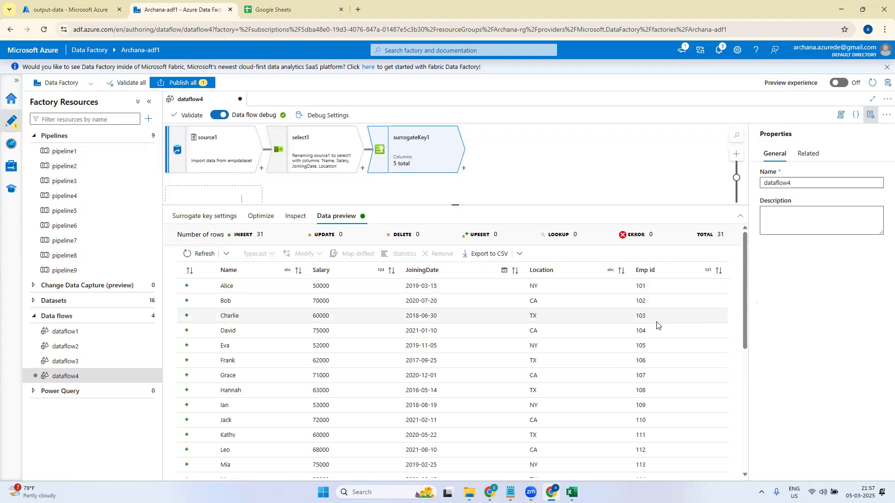
Step: Set surrogateKey1's step value to 5 and refresh its data preview
left_click(216, 217)
left_click(218, 346)
left_click(270, 379)
left_click(285, 329)
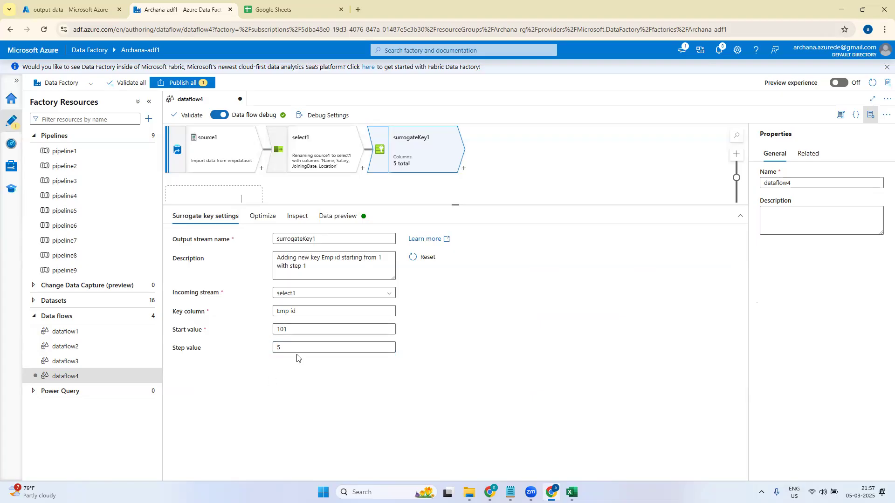
left_click(337, 216)
left_click(201, 254)
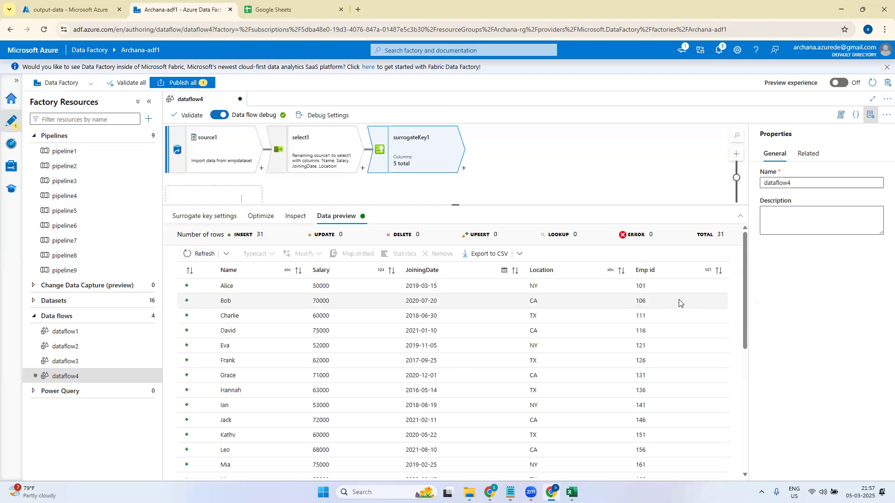
Step: Delete the surrogateKey1 and select1 transformations from dataflow4, leaving only source1
left_click(223, 217)
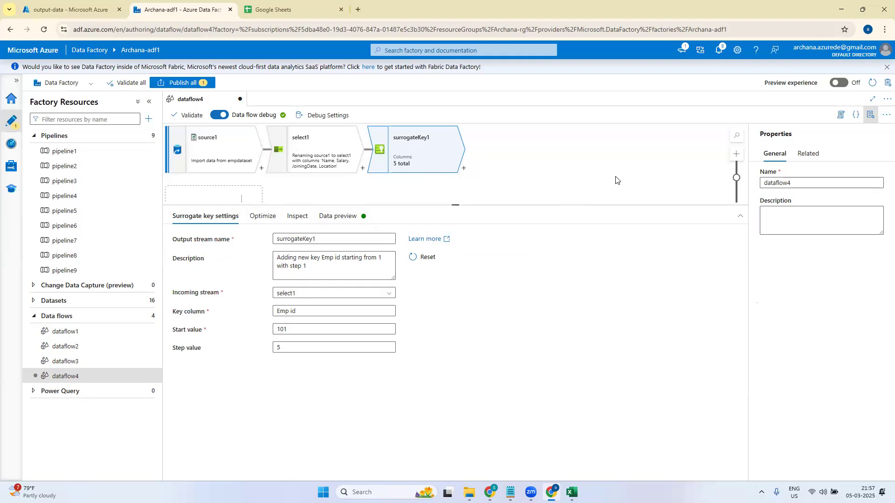
left_click_drag(457, 207, 464, 269)
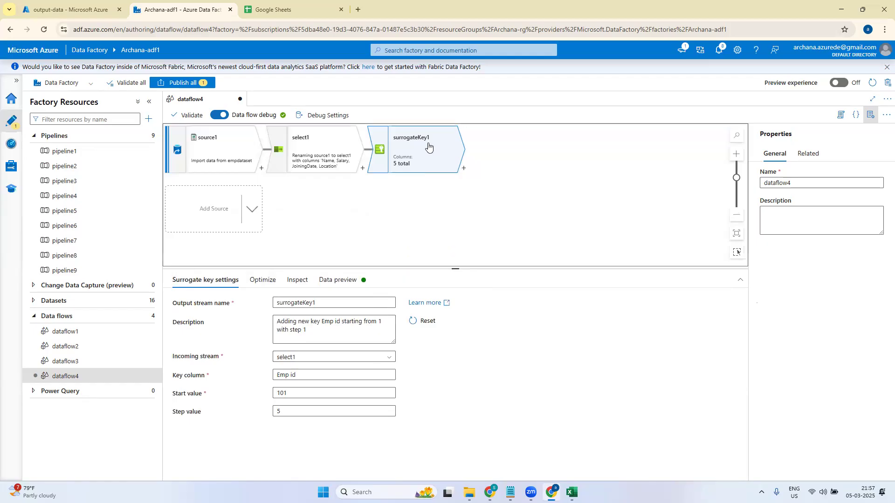
key("Delete")
left_click(332, 145)
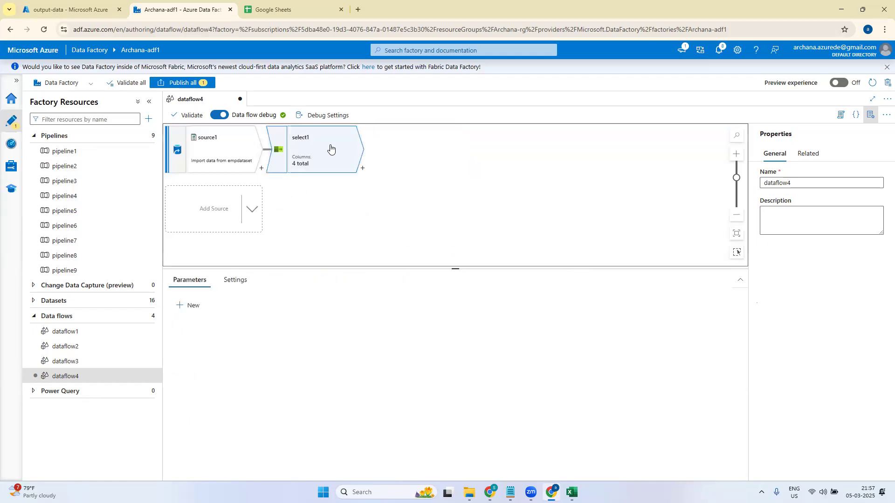
key("Delete")
Step: Add a second source to dataflow4 that uses the deptdataset dataset
left_click(253, 209)
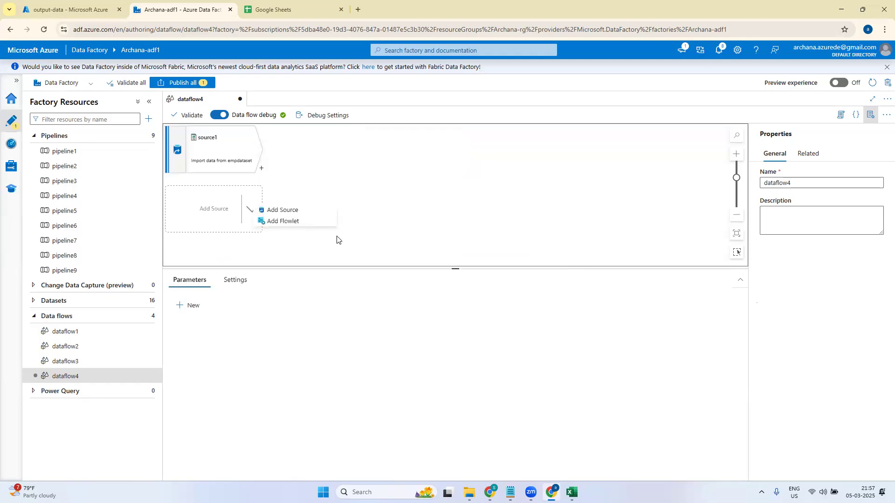
left_click(310, 210)
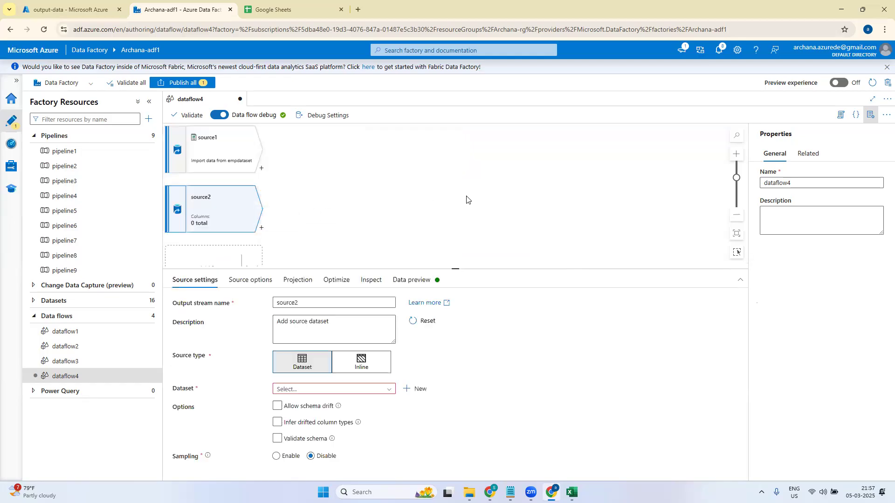
left_click(334, 393)
type("dep")
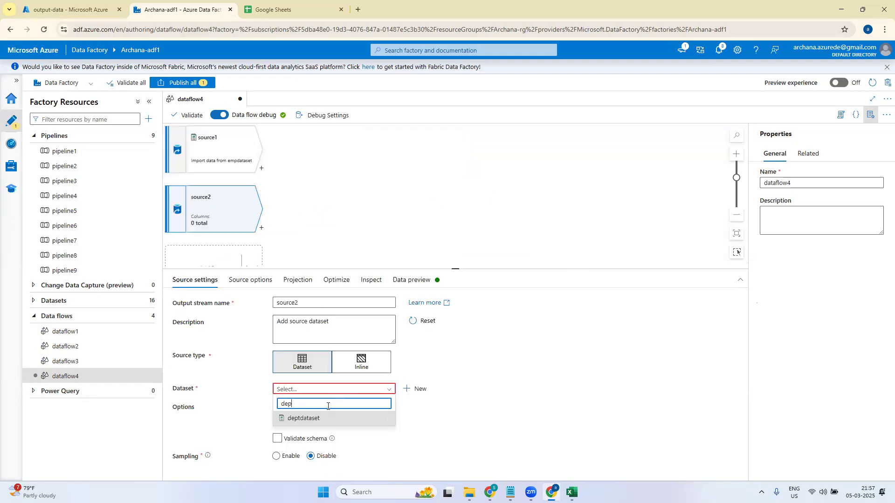
left_click(346, 419)
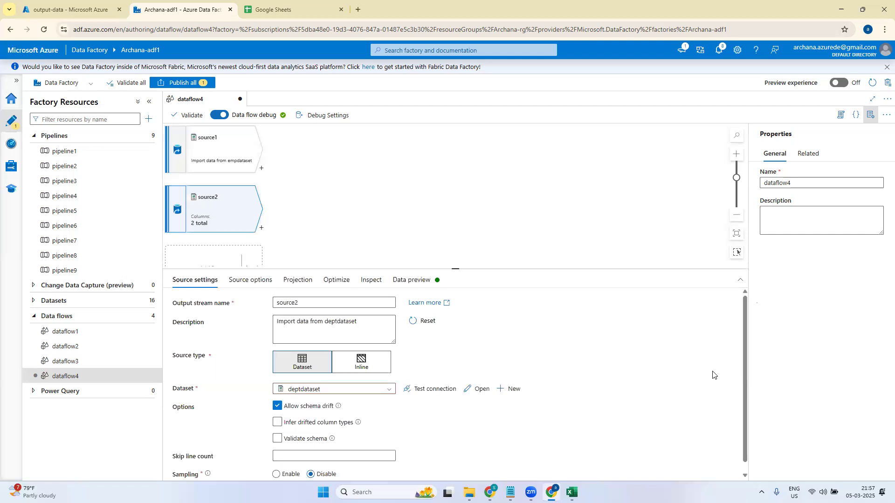
Step: Import the projection for source2 so its column types are detected from the data
scroll(745, 410, "down", 1)
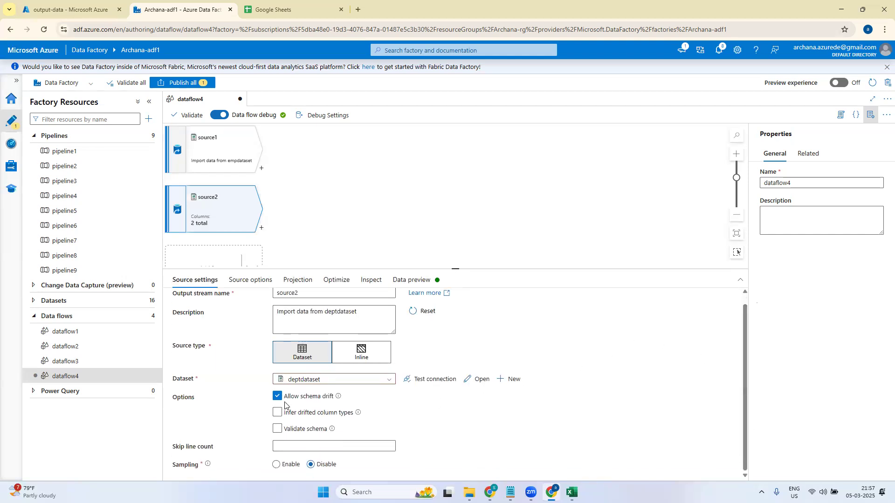
left_click(296, 281)
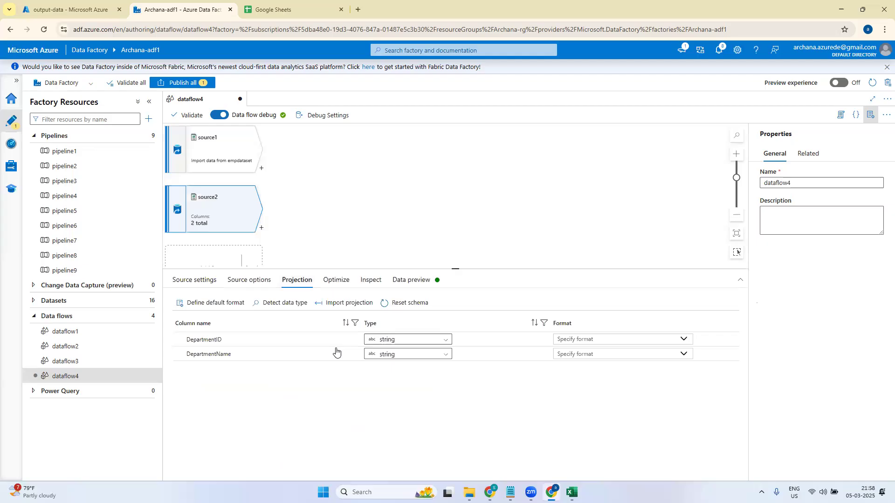
left_click(359, 303)
left_click(167, 163)
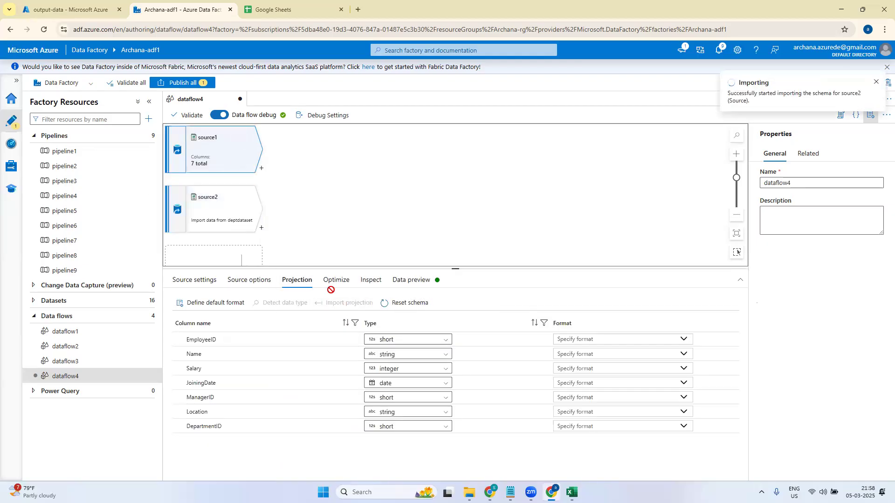
left_click(221, 215)
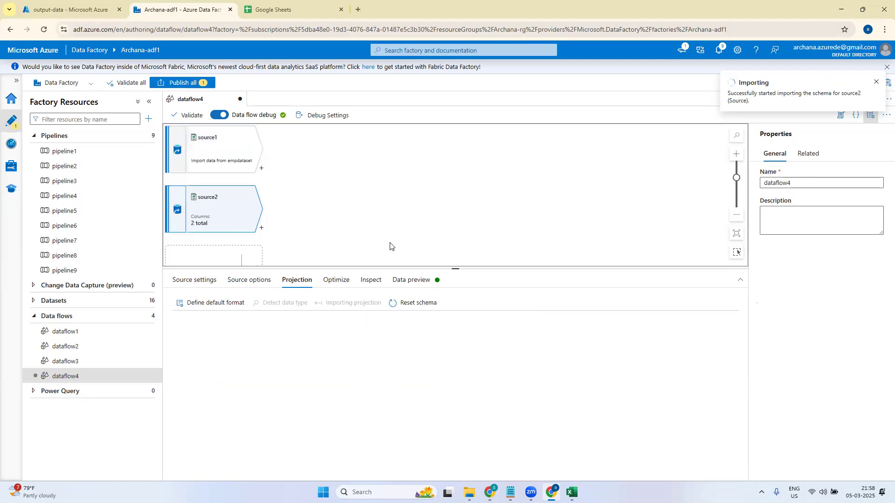
Step: Add an Exists transformation after source1 and enlarge its settings area
left_click(261, 168)
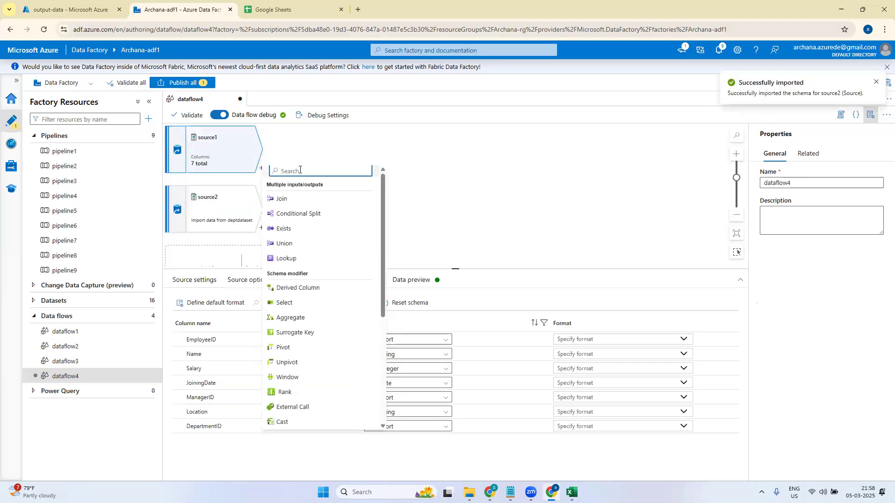
type("exi")
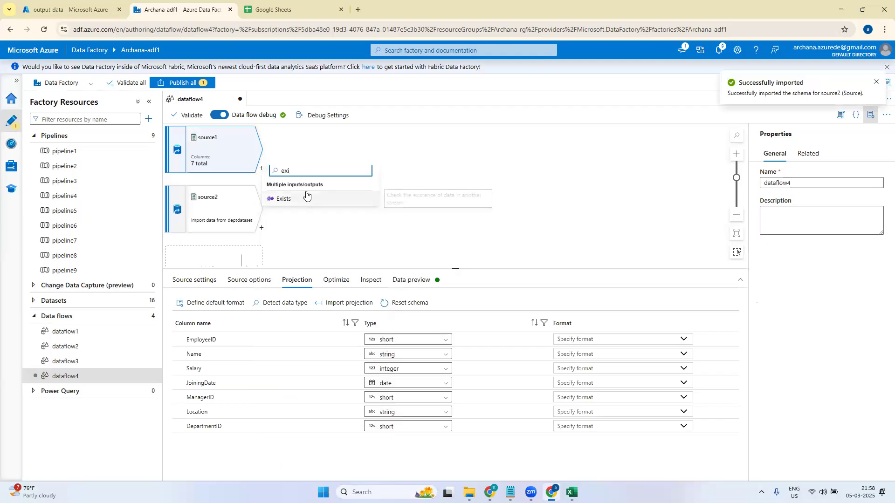
left_click(282, 198)
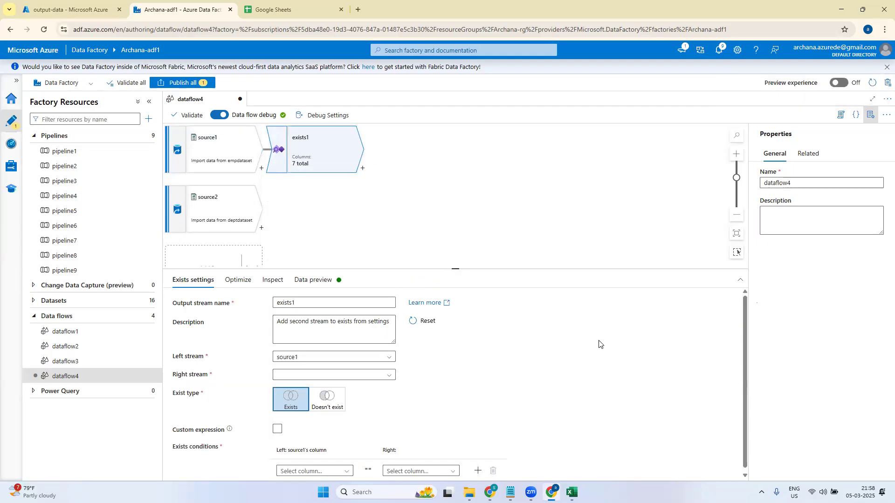
left_click_drag(456, 269, 459, 187)
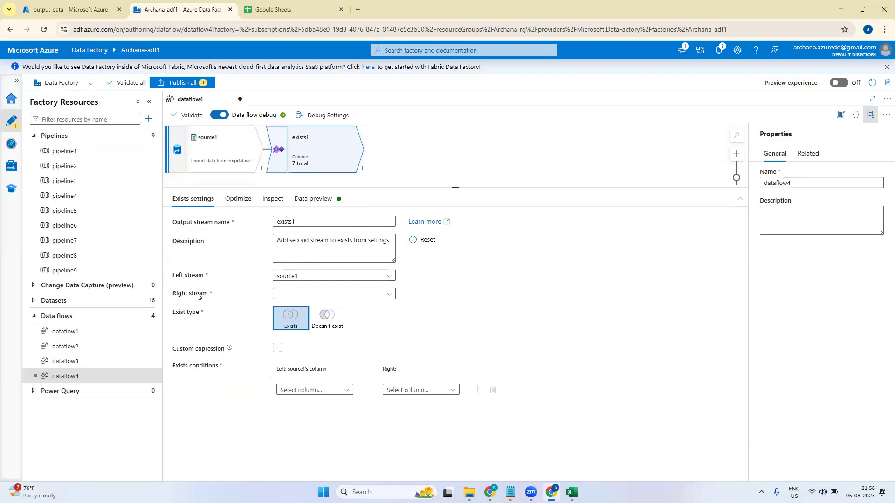
Step: Set exists1's right stream to source2 and match source1's DepartmentID with source2's DepartmentID
left_click(382, 297)
left_click(319, 310)
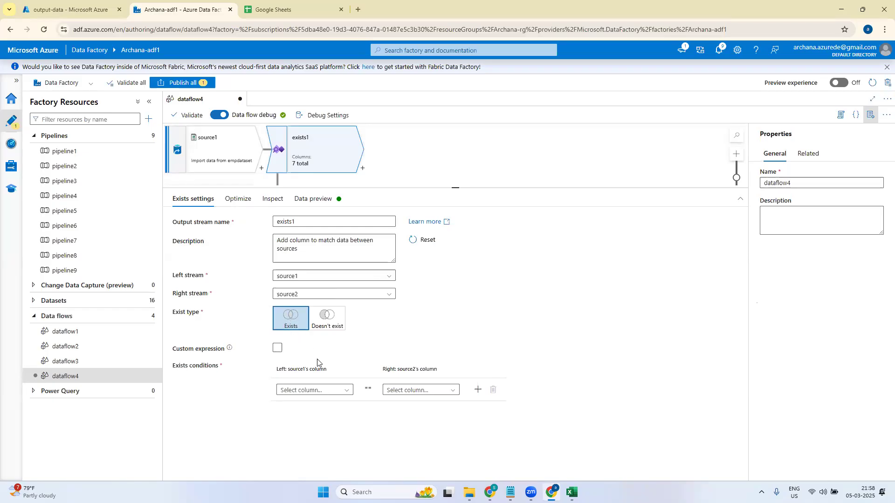
left_click(331, 391)
scroll(347, 442, "down", 3)
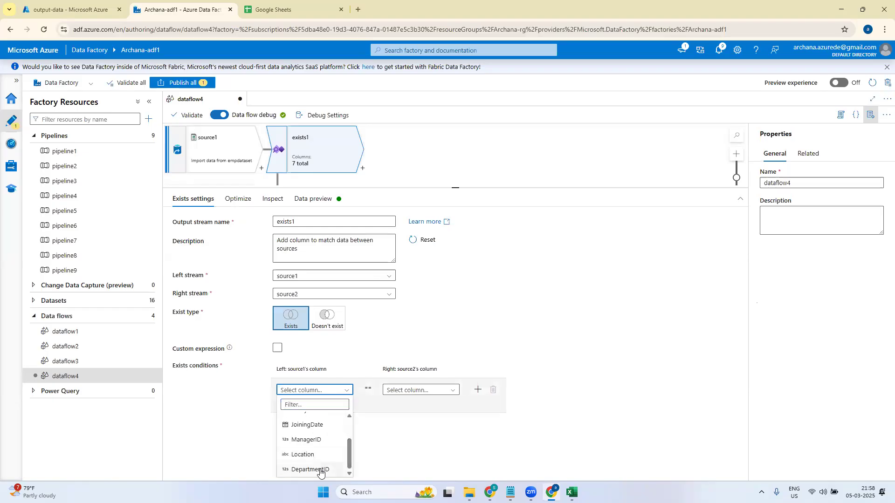
left_click(308, 467)
left_click(430, 395)
left_click(421, 402)
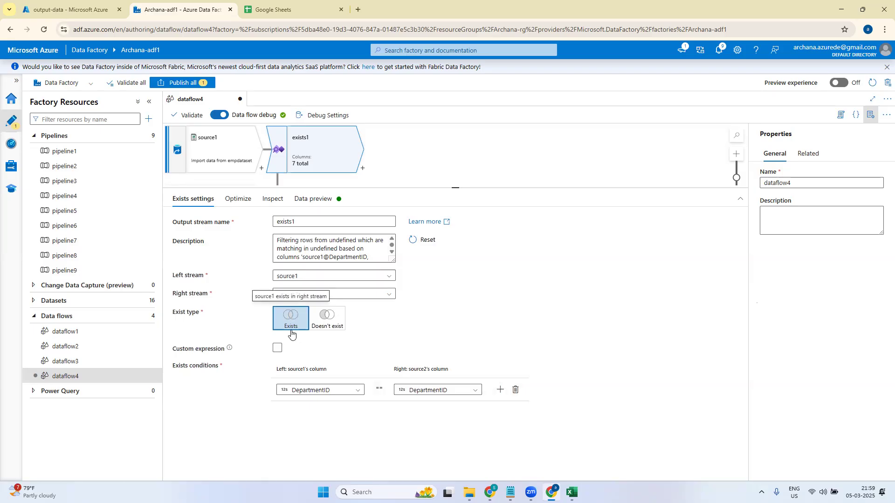
Step: Preview exists1's data and review the DepartmentID values down to the last row
left_click(308, 200)
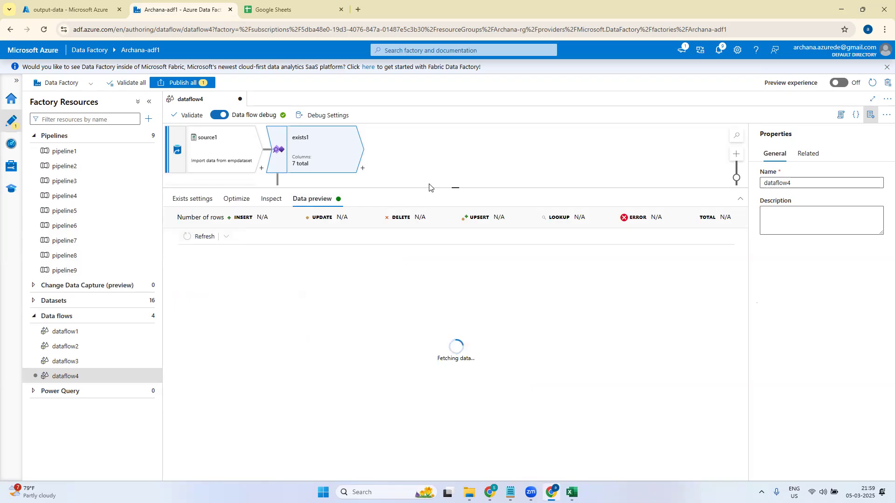
left_click_drag(455, 188, 455, 158)
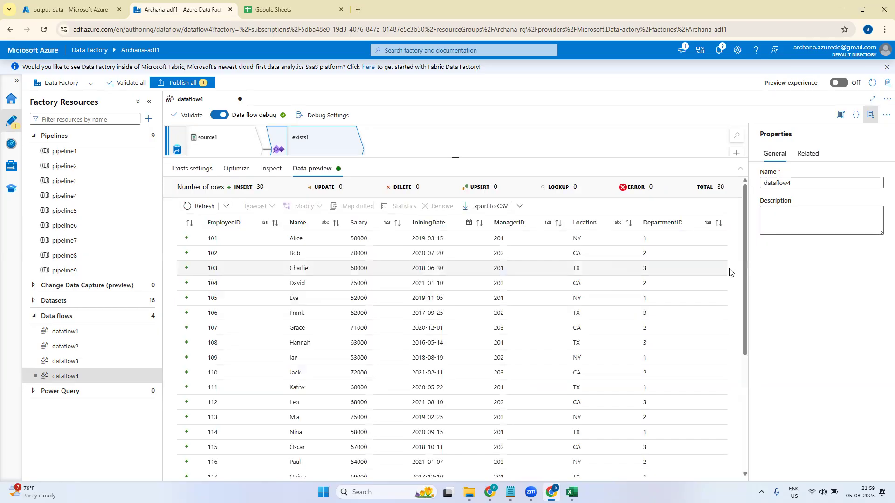
left_click_drag(743, 268, 735, 400)
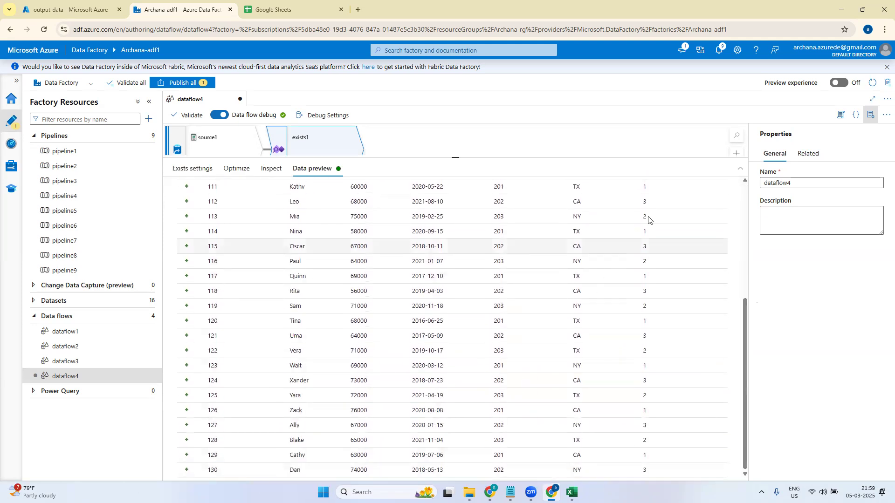
Step: Set exists1's exist type to Doesn't exist and refresh its data preview
left_click_drag(745, 361, 739, 244)
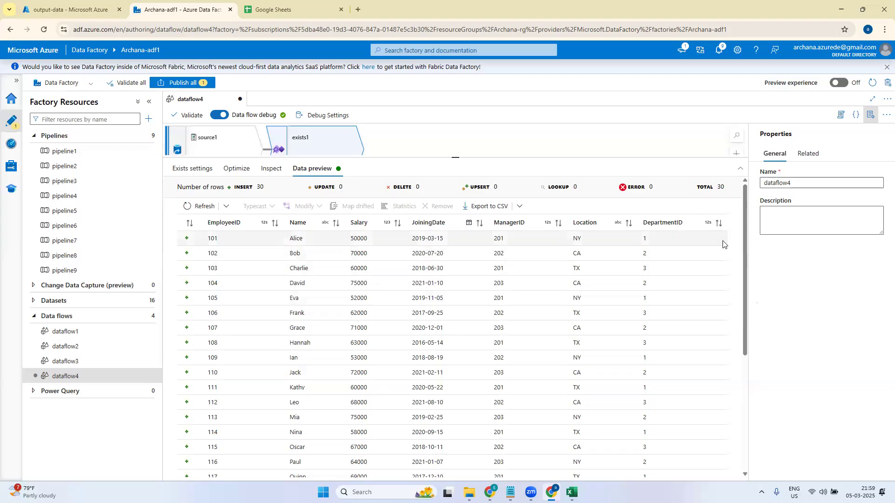
left_click(207, 171)
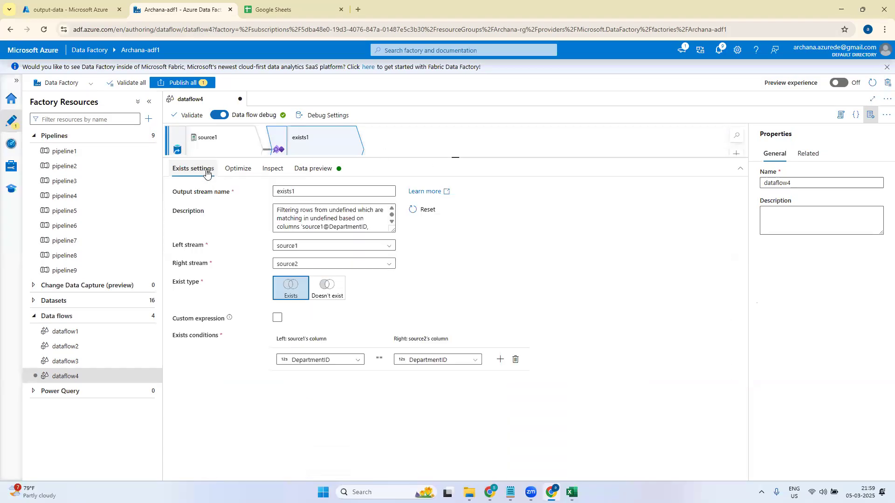
left_click(331, 286)
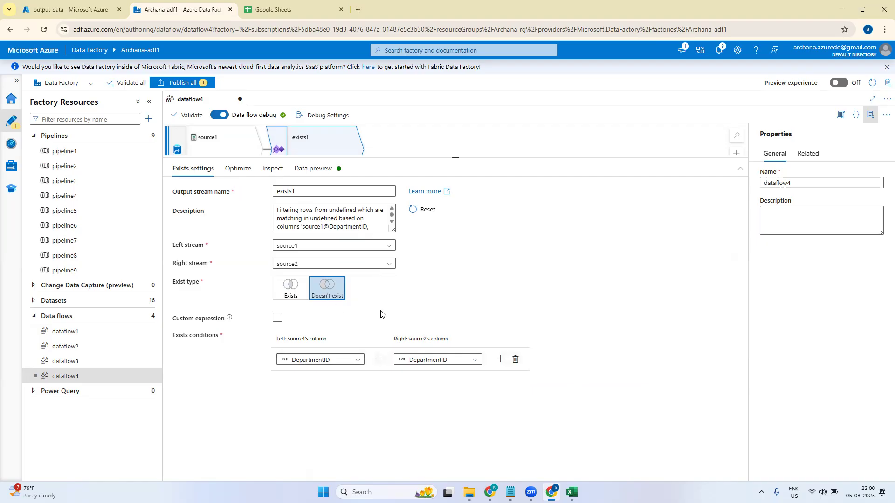
left_click(313, 169)
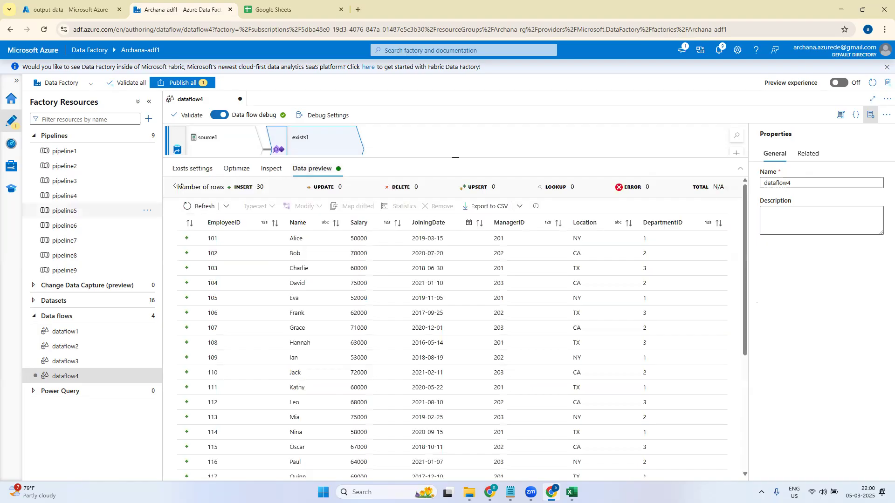
left_click(200, 205)
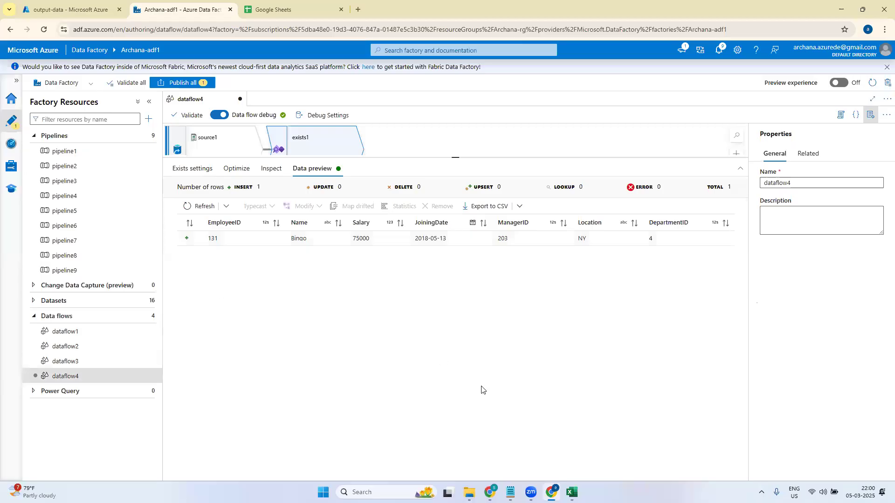
left_click(276, 10)
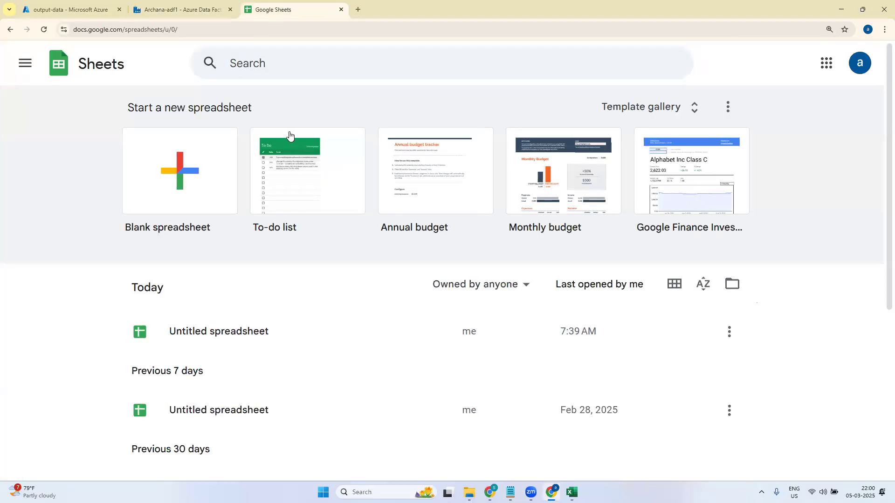
left_click(177, 10)
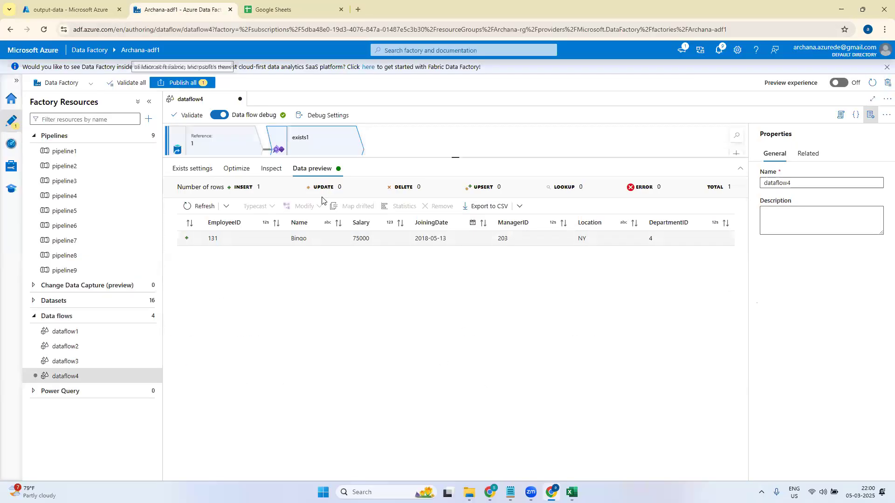
Step: Recheck exists1's settings, then switch to Excel and look through the employee_data1 sheet down to the left anti join notes
left_click(202, 173)
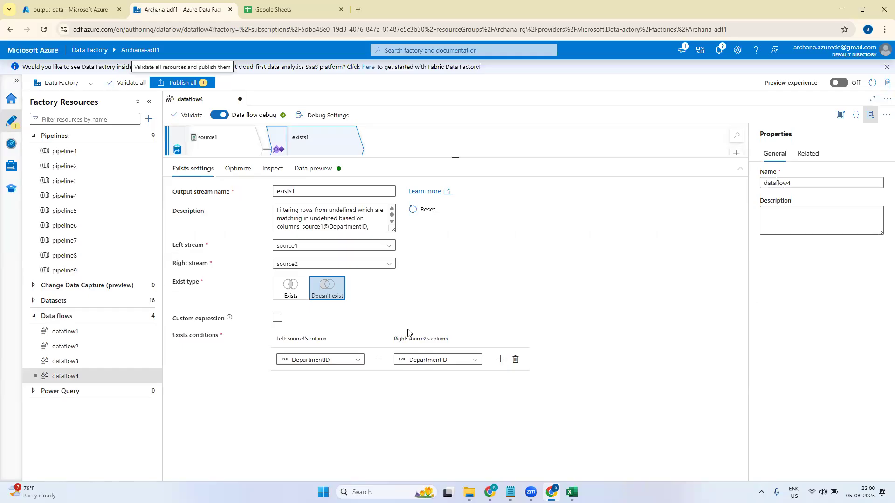
left_click_drag(453, 157, 452, 285)
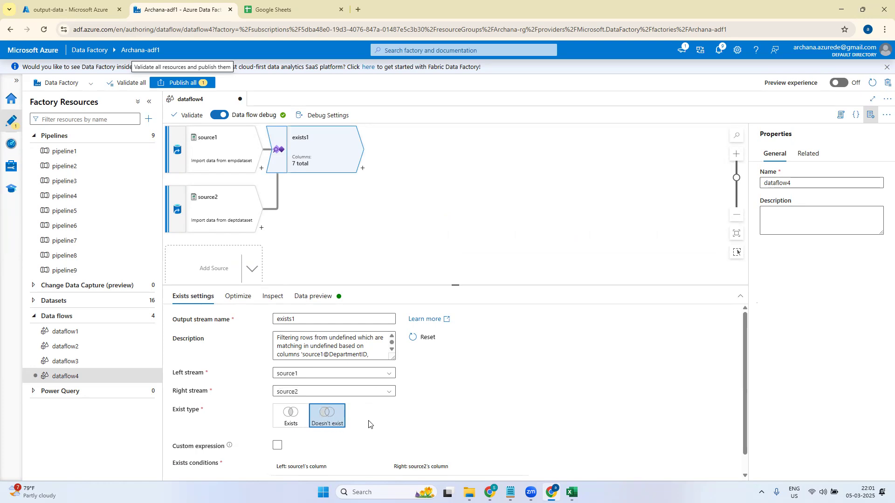
left_click(456, 283)
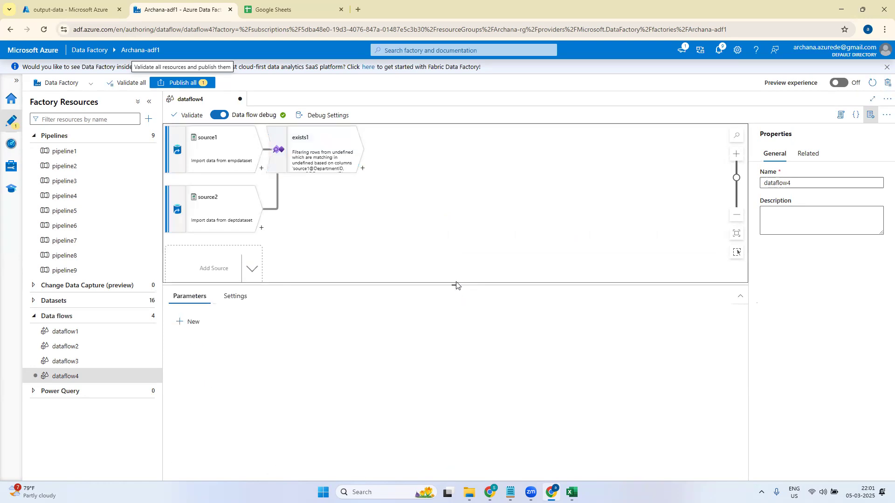
mouse_move(572, 493)
left_click(502, 463)
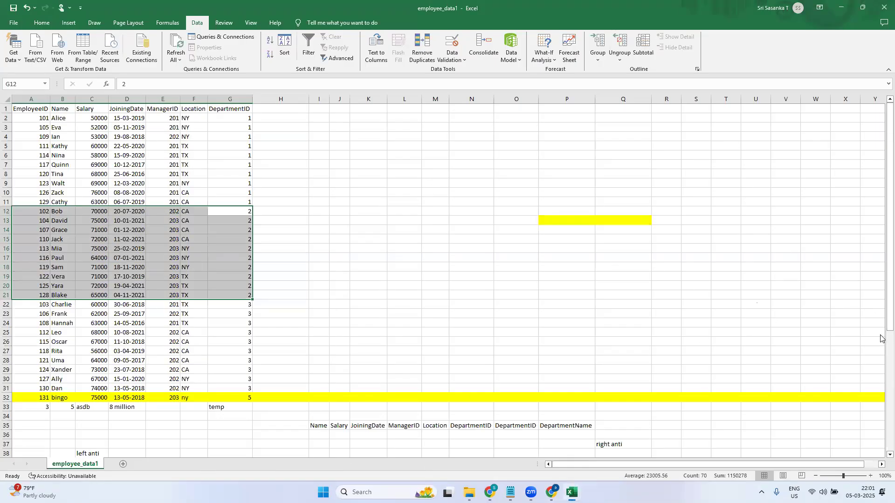
scroll(881, 345, "down", 5)
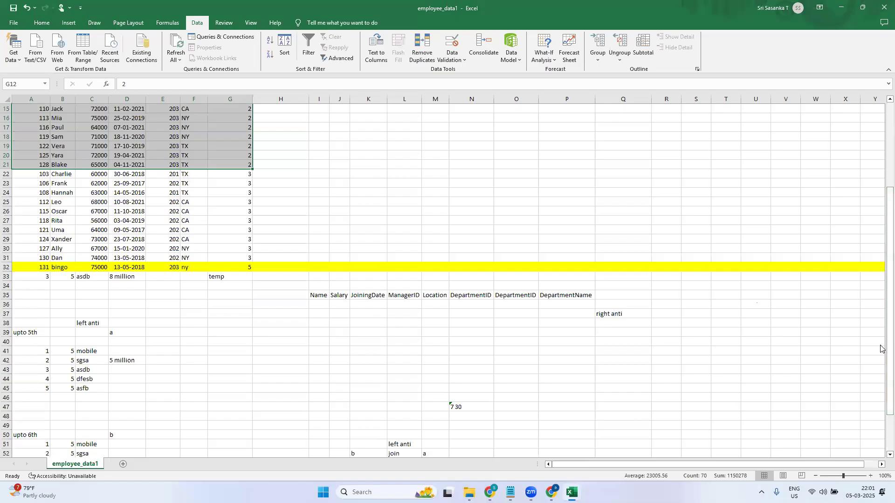
scroll(881, 415, "down", 2)
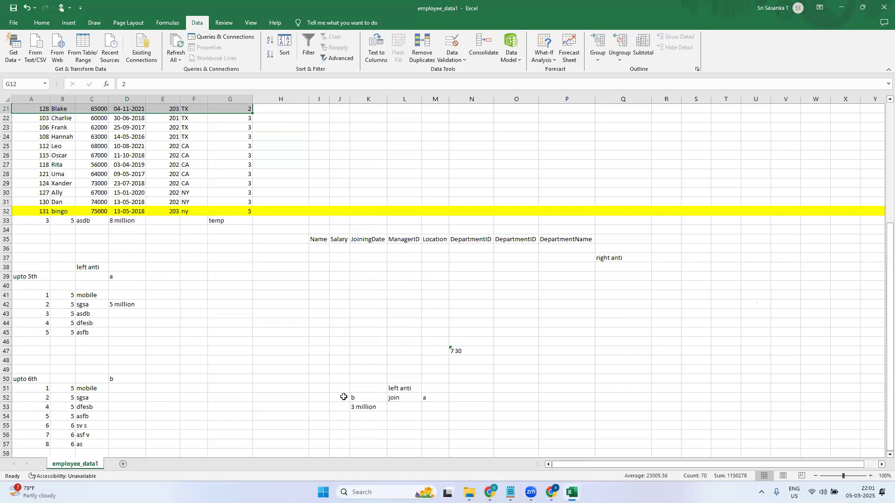
mouse_move(551, 493)
left_click(528, 464)
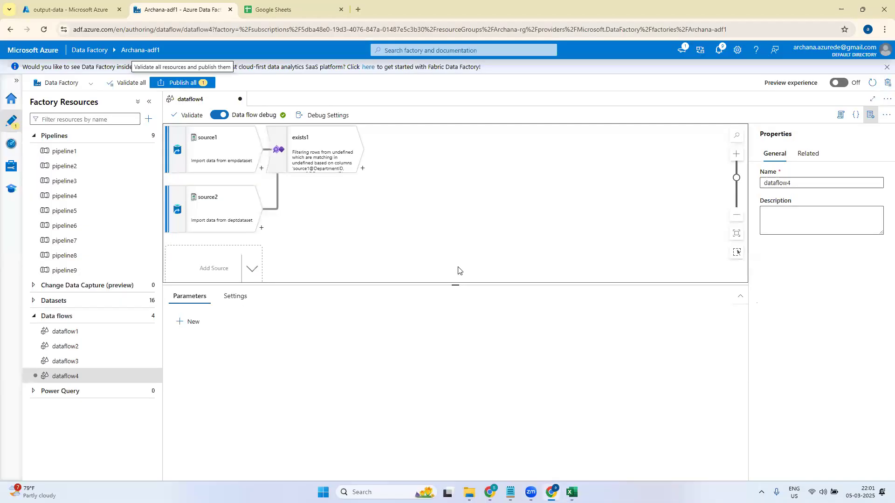
Step: Delete the exists1 transformation from dataflow4
left_click(327, 167)
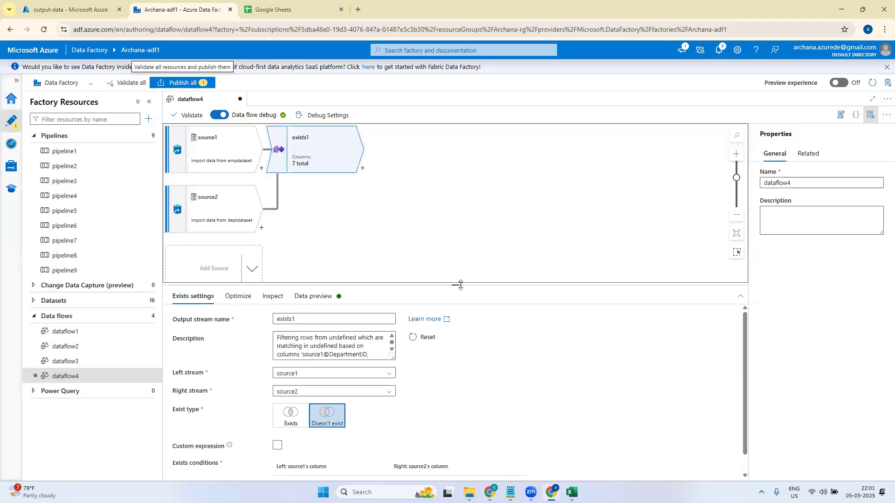
left_click_drag(461, 285, 460, 241)
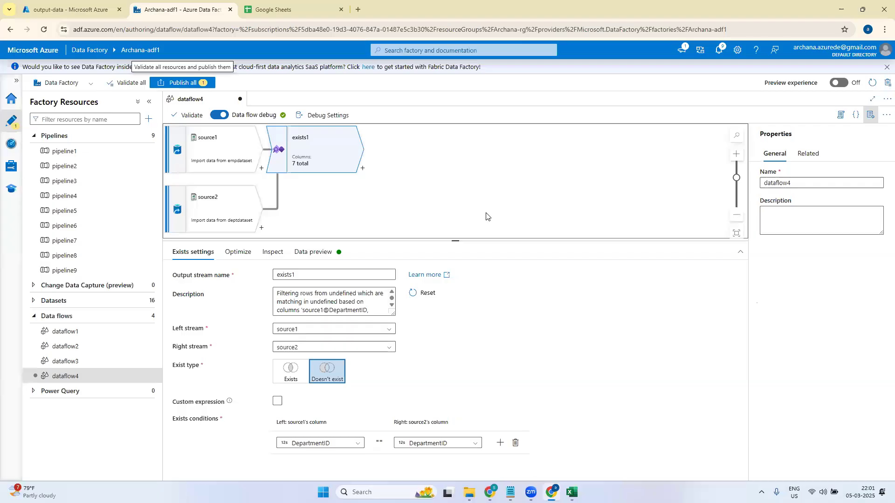
key("Delete")
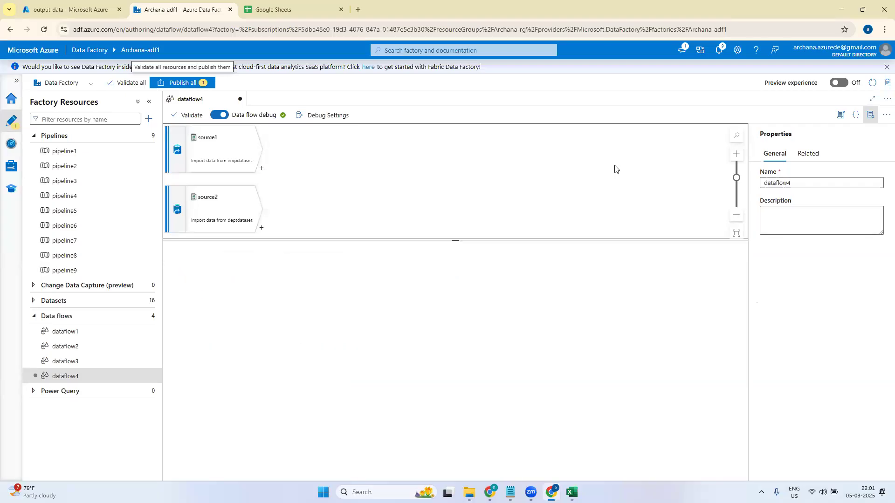
Step: Add a Lookup transformation after source1, set its lookup stream to source2, and enlarge its settings area
left_click(260, 169)
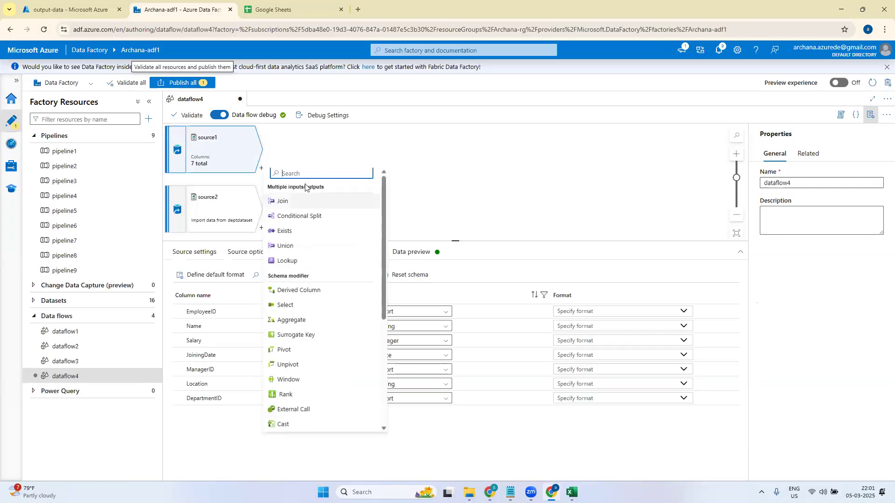
type("loo")
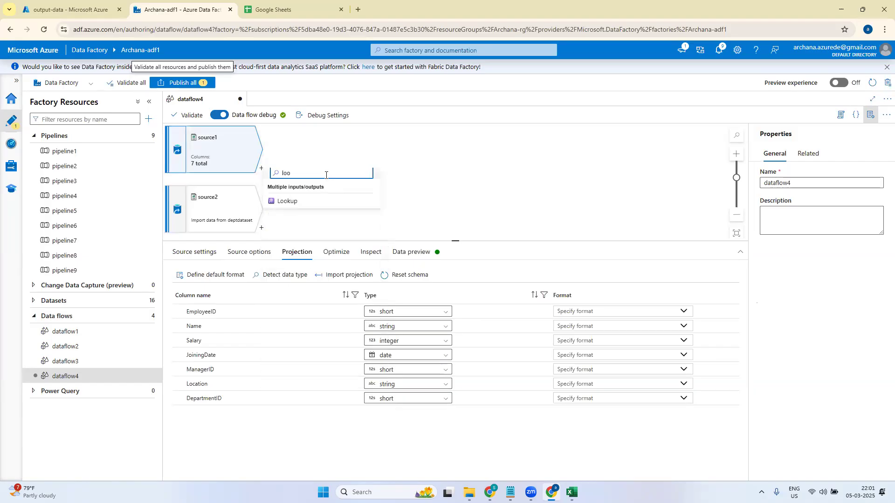
left_click(307, 202)
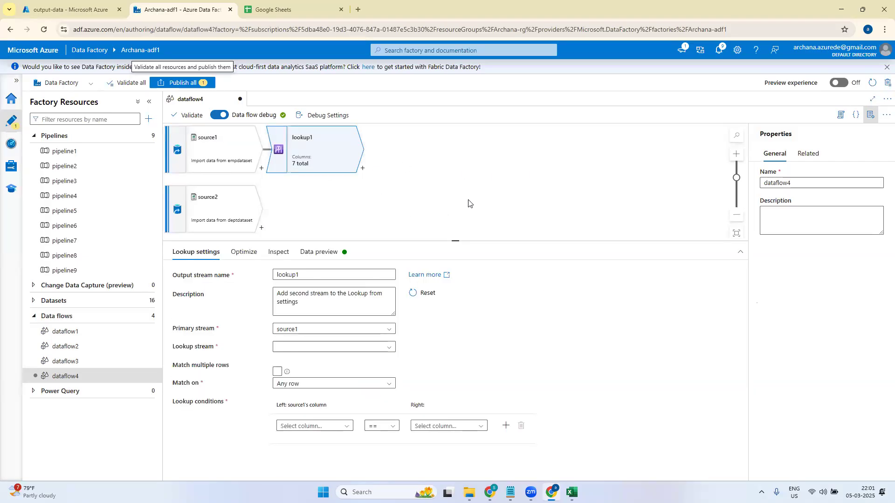
left_click(324, 347)
left_click(303, 364)
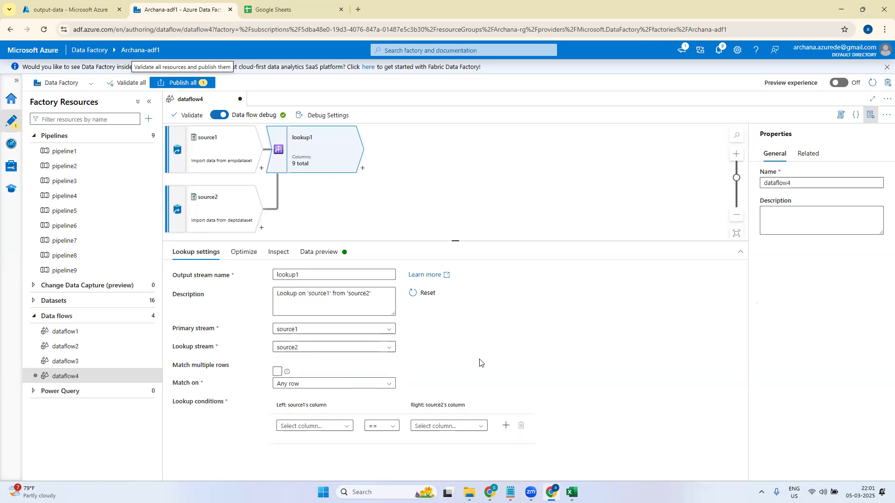
left_click_drag(457, 241, 433, 201)
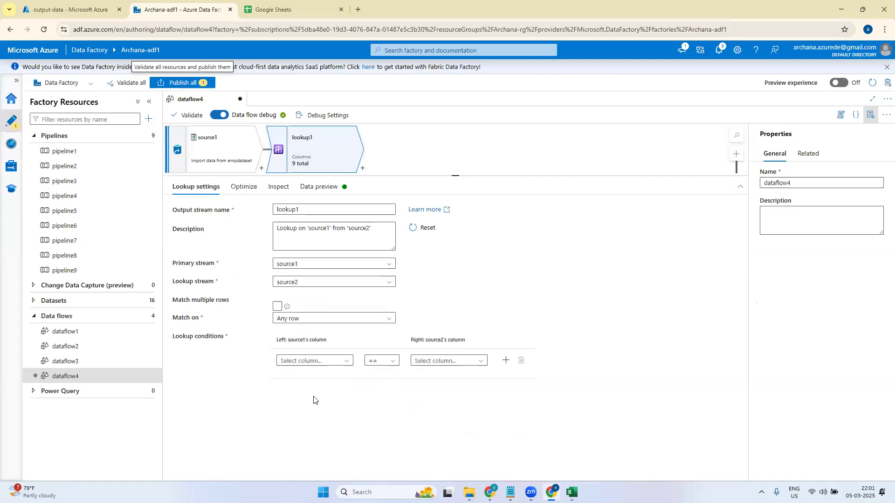
Step: Keep lookup1 matching on Any row and set its condition to source1's DepartmentID == source2's DepartmentID
left_click(317, 319)
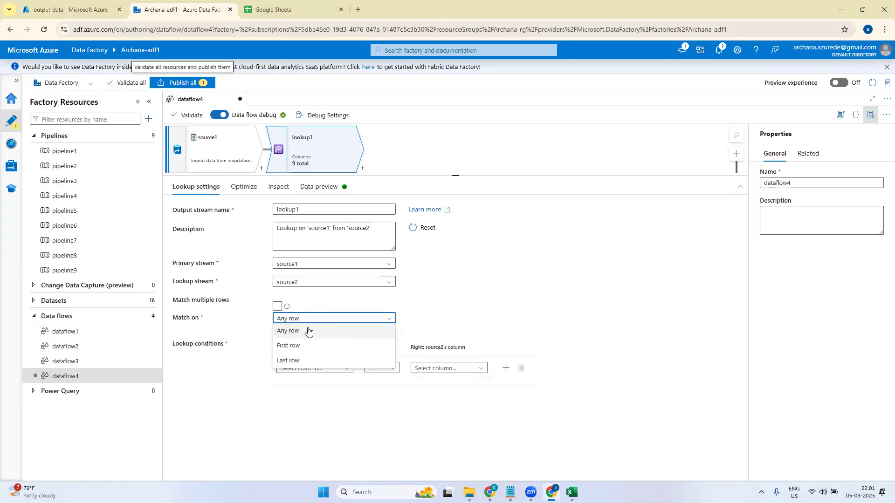
left_click(333, 332)
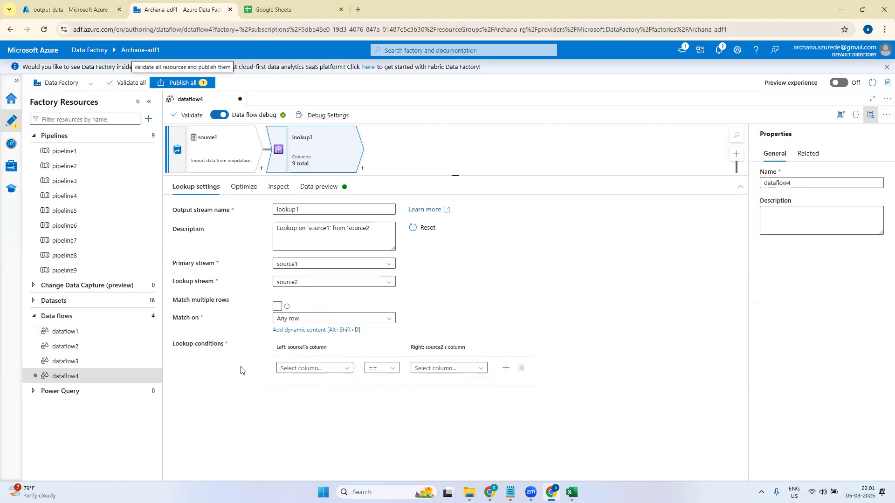
left_click(302, 362)
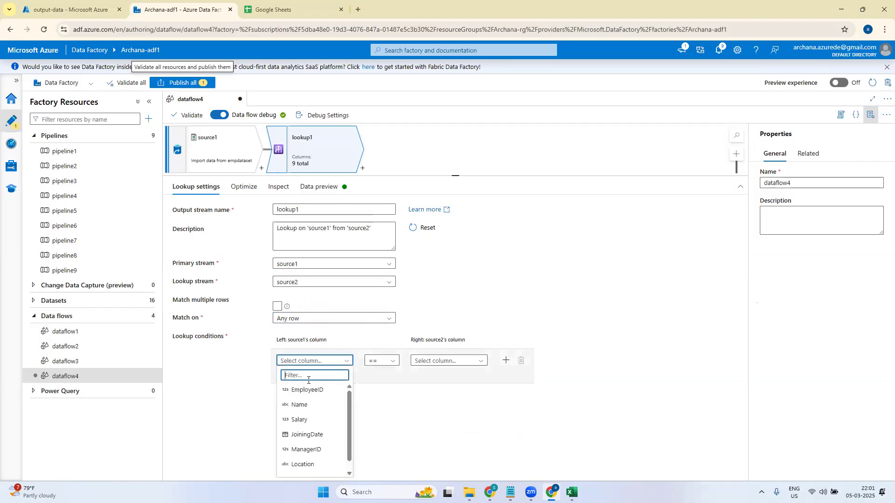
scroll(327, 443, "down", 2)
left_click(317, 465)
left_click(471, 366)
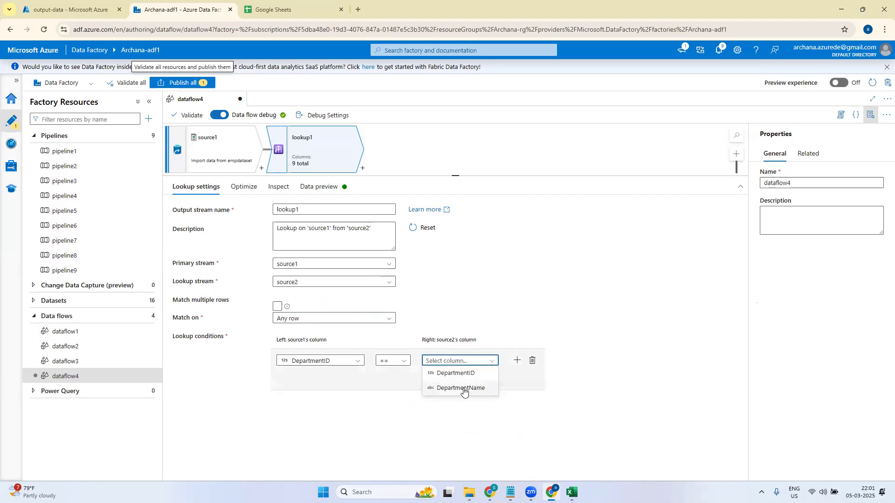
left_click(471, 374)
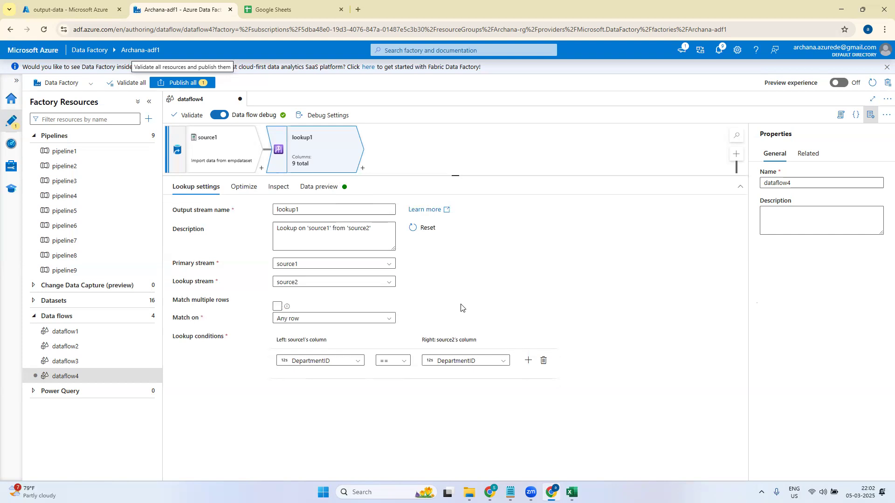
Step: Try matching lookup1 on First row, and set the match option back to Any row
left_click(326, 319)
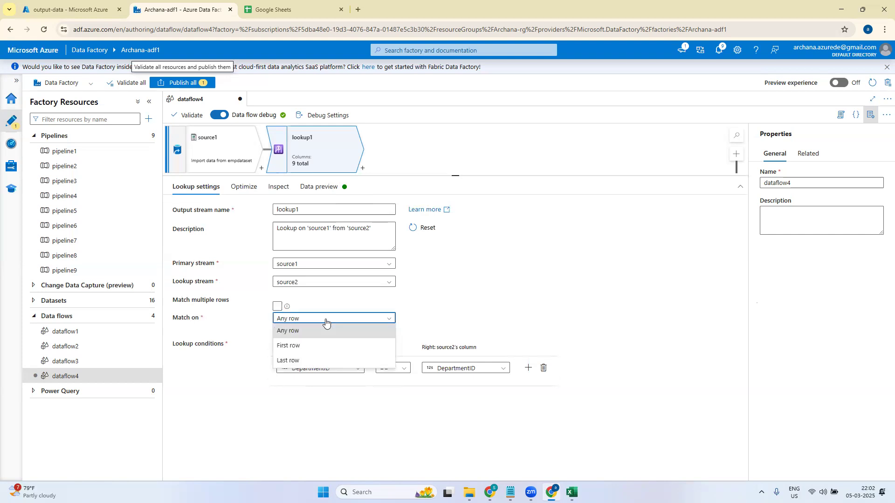
left_click(302, 346)
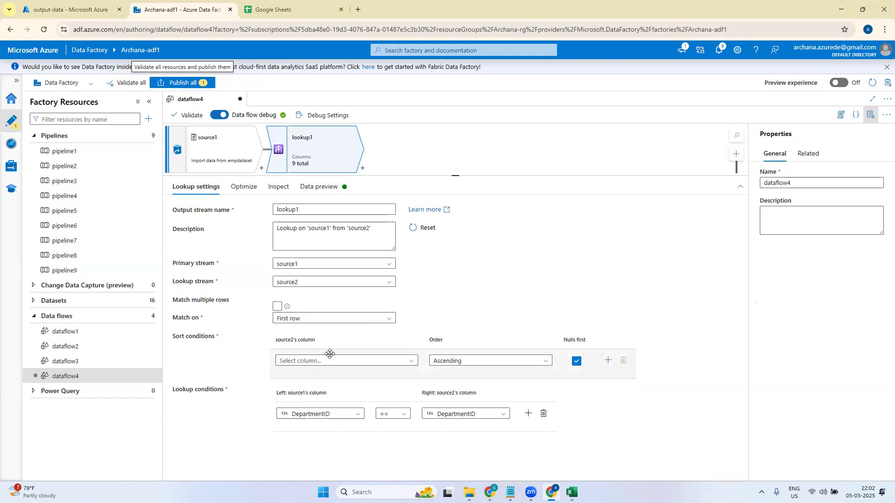
left_click(305, 318)
left_click(279, 332)
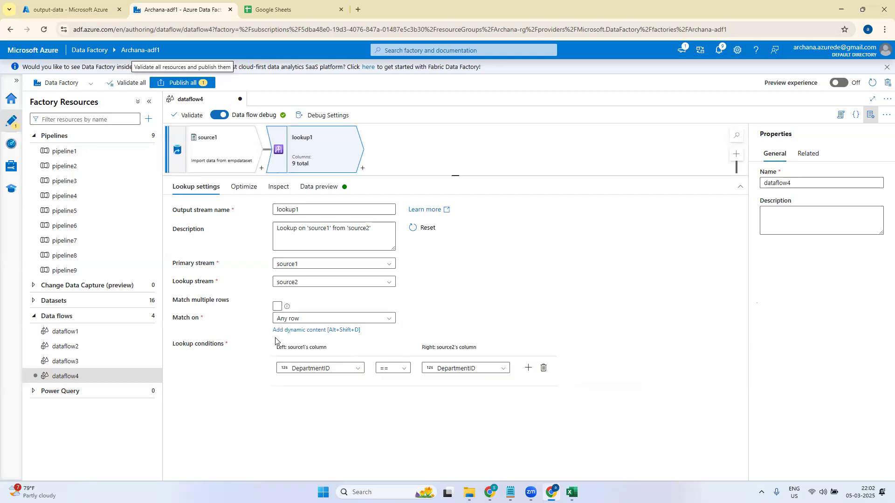
Step: Preview lookup1's data and review the employee rows with their looked-up department columns
left_click(308, 188)
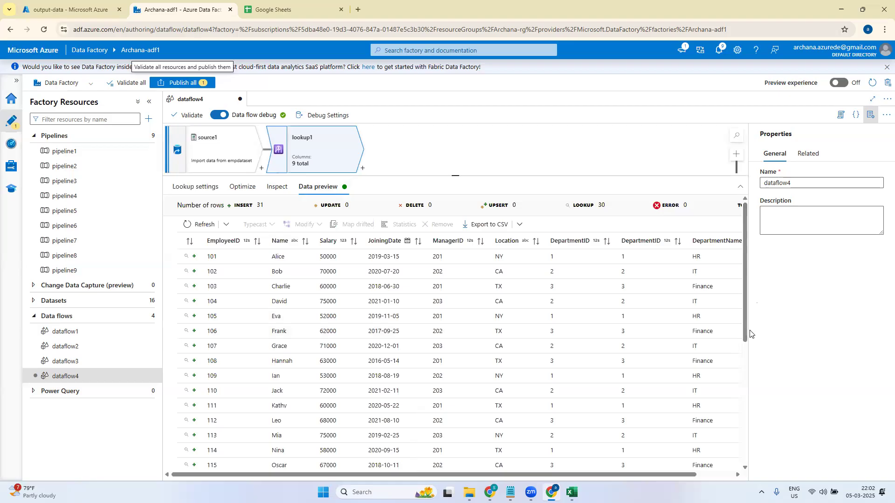
left_click_drag(746, 331, 765, 317)
left_click(193, 187)
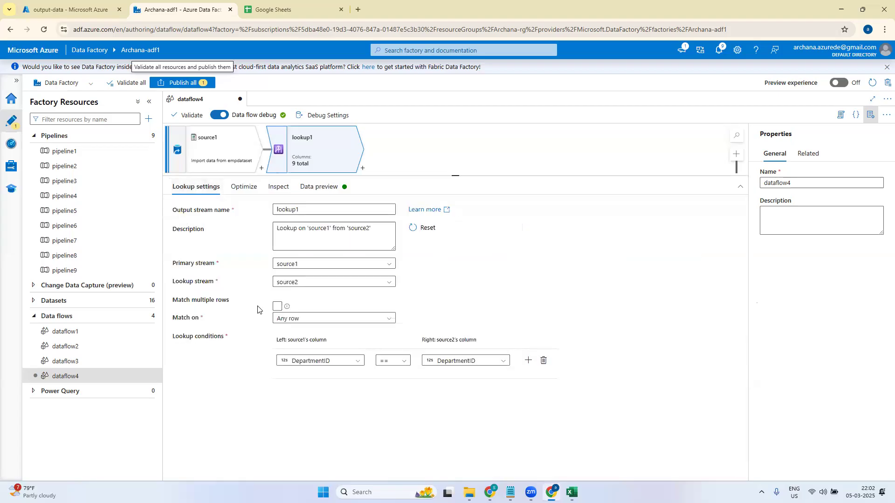
Step: Set lookup1 to match on First row, with source2@DepartmentID as the ascending sort condition
left_click(335, 318)
left_click(311, 347)
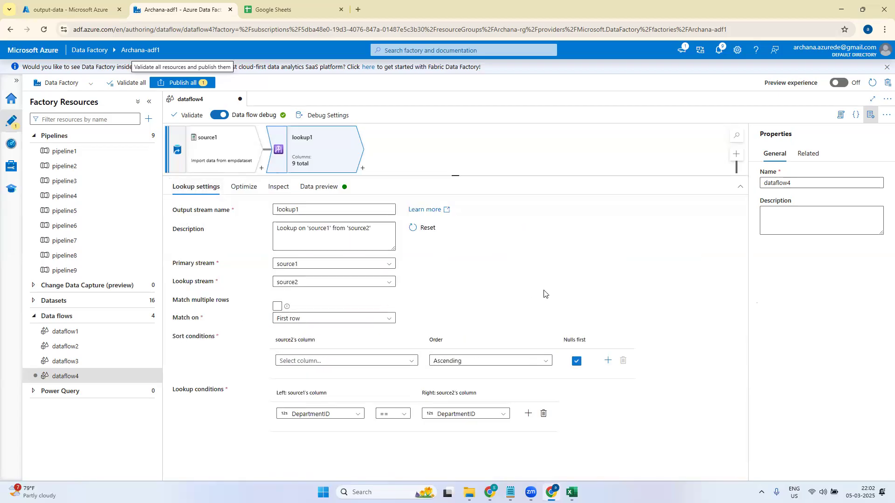
left_click(329, 362)
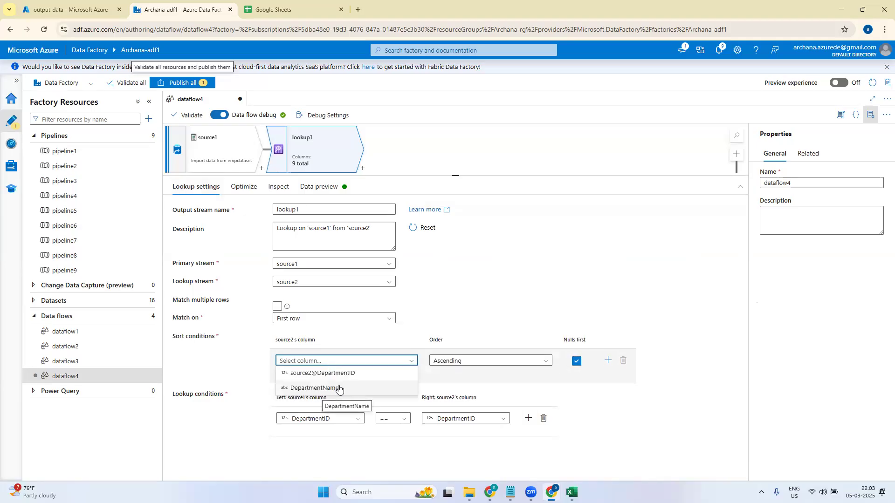
left_click(326, 373)
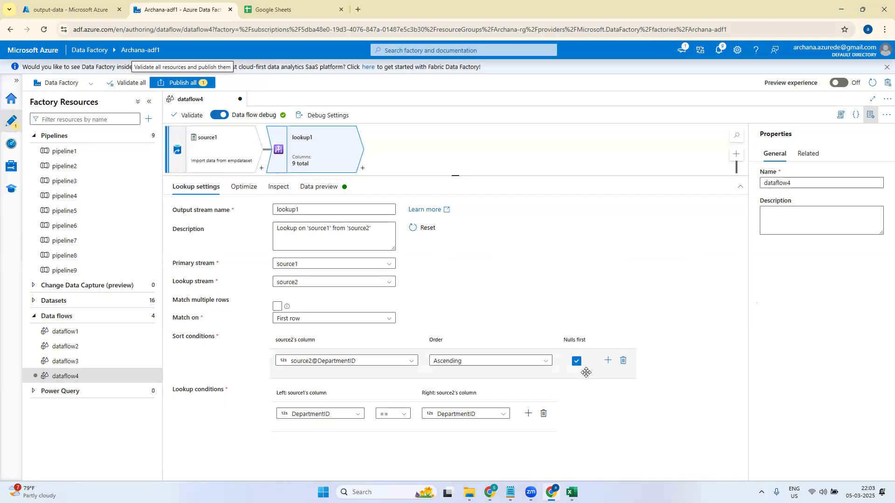
Step: Refresh lookup1's data preview and compare the employee rows with their looked-up DepartmentID and DepartmentName columns down to the last row
left_click(339, 192)
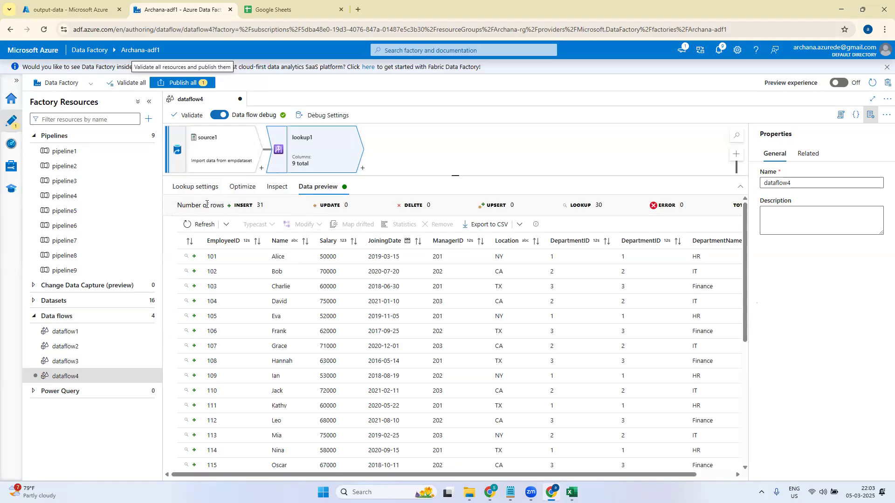
left_click(201, 224)
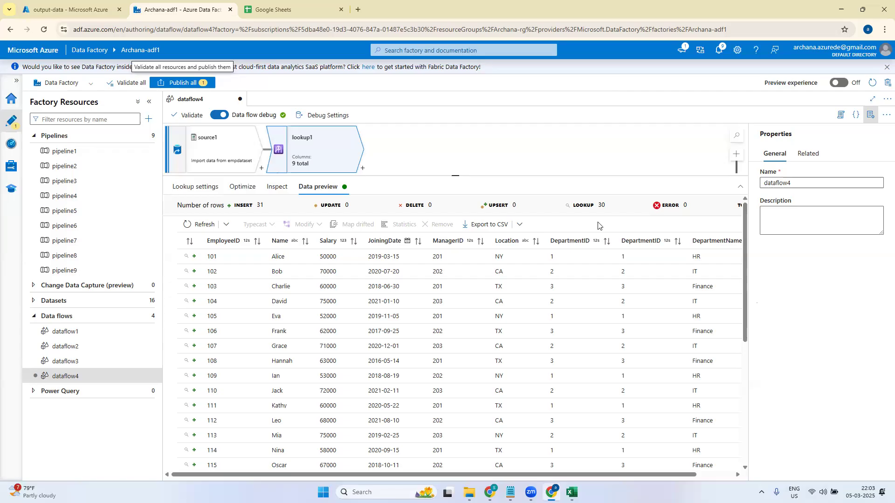
left_click_drag(745, 289, 746, 267)
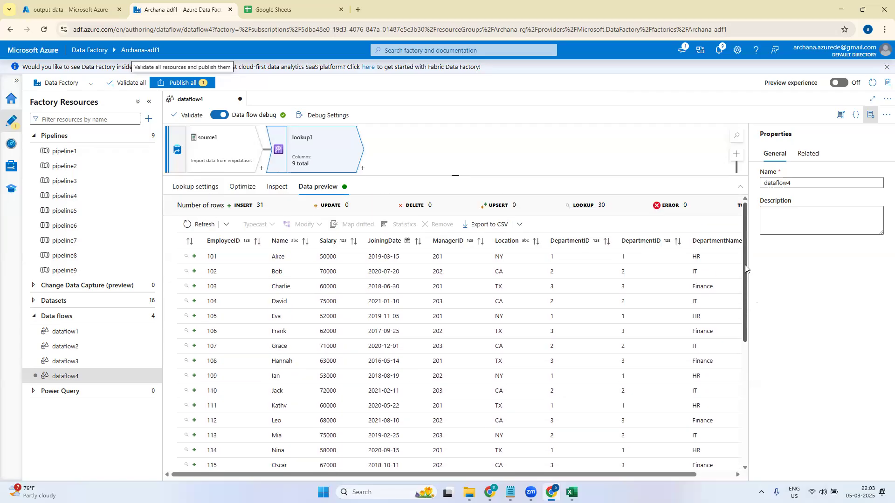
left_click_drag(637, 477, 699, 478)
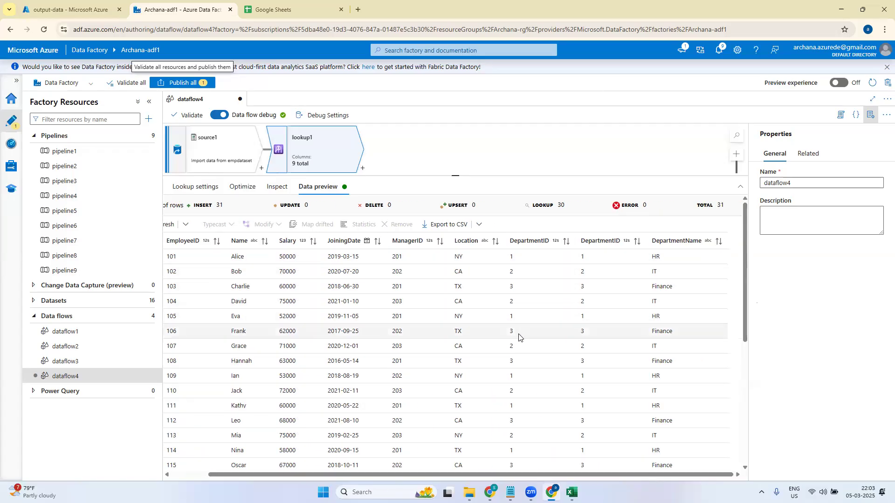
left_click(518, 361)
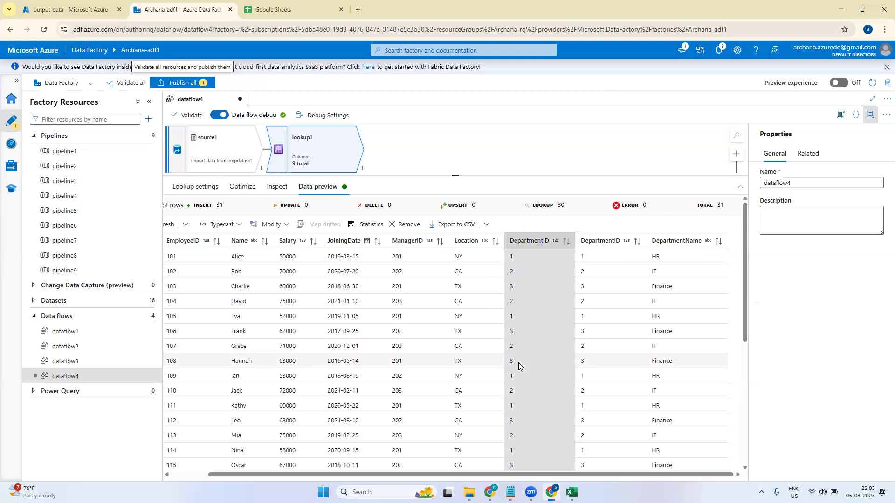
left_click(601, 335)
left_click_drag(742, 336, 742, 456)
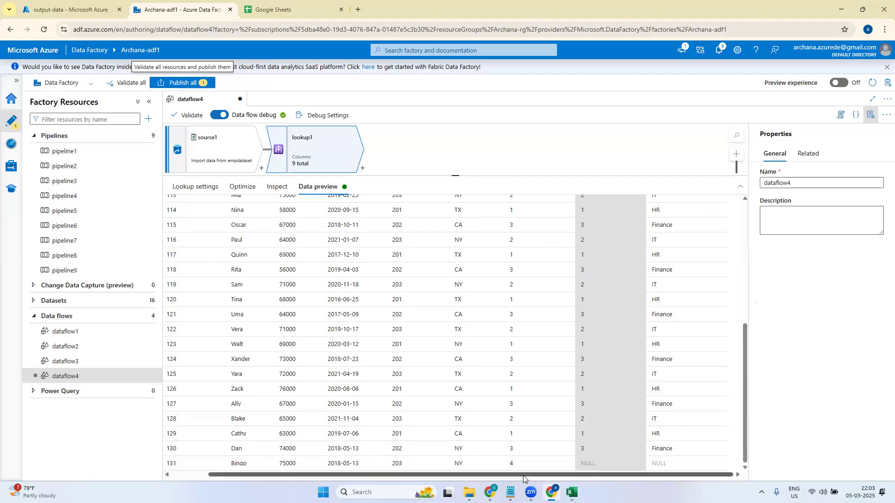
left_click_drag(534, 472, 451, 474)
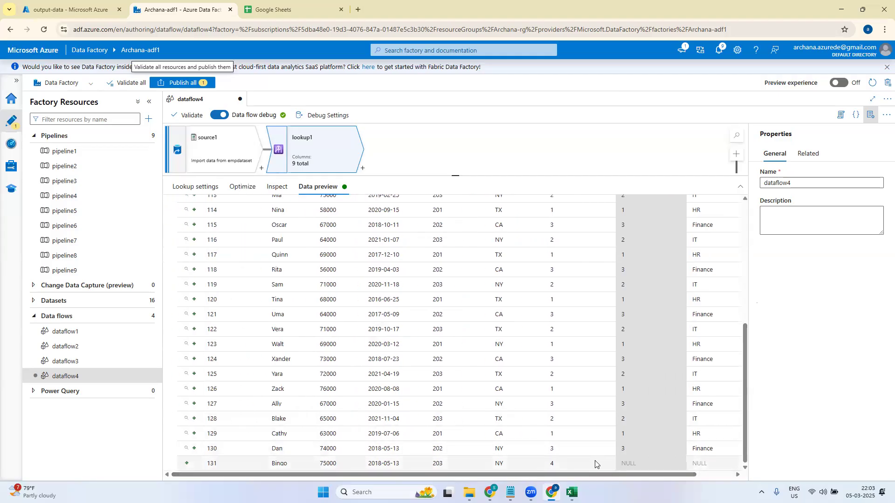
Step: Try the Match multiple rows option in lookup1's settings, and switch it off again
left_click(197, 187)
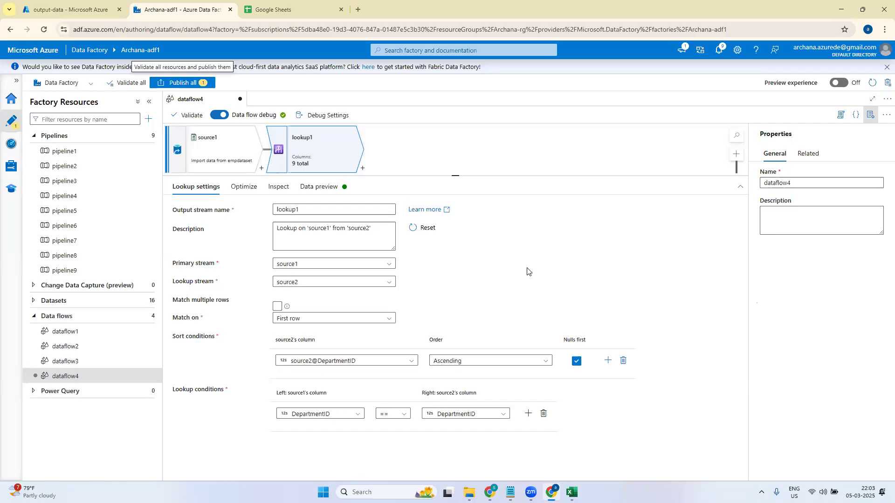
left_click(278, 307)
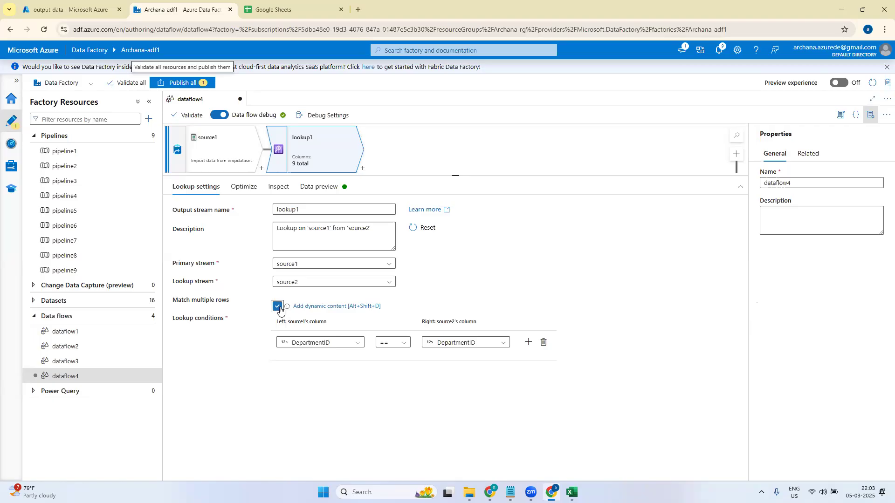
left_click(278, 307)
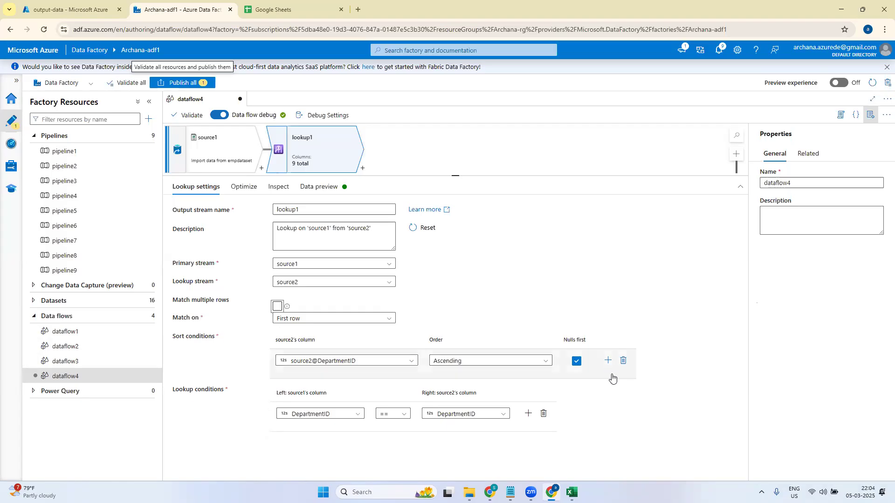
Step: Remove lookup1's existing sort condition and set it to match on Last row
left_click(623, 361)
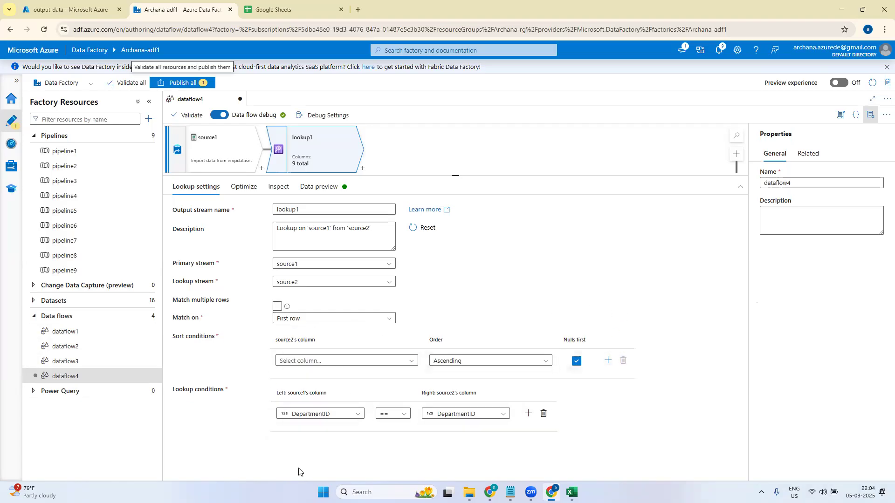
left_click(333, 319)
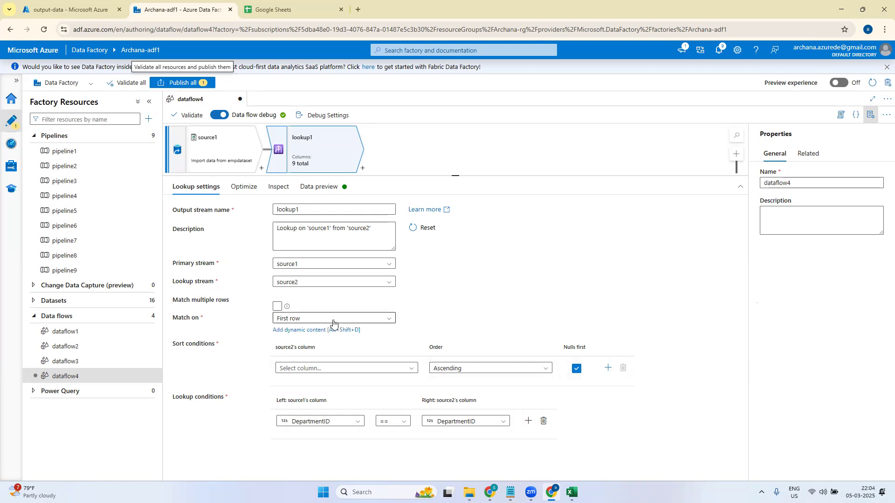
left_click(306, 361)
left_click(327, 189)
left_click(198, 187)
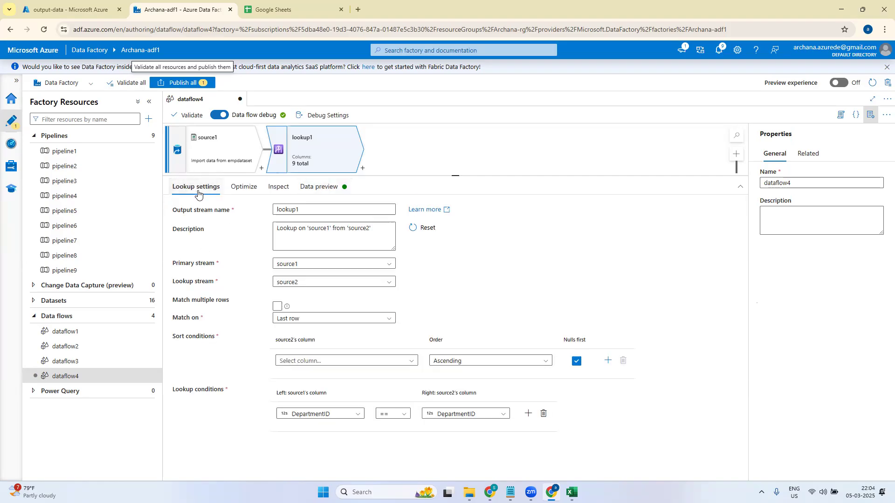
Step: Set lookup1's sort condition to source2@DepartmentID in Descending order
left_click(380, 366)
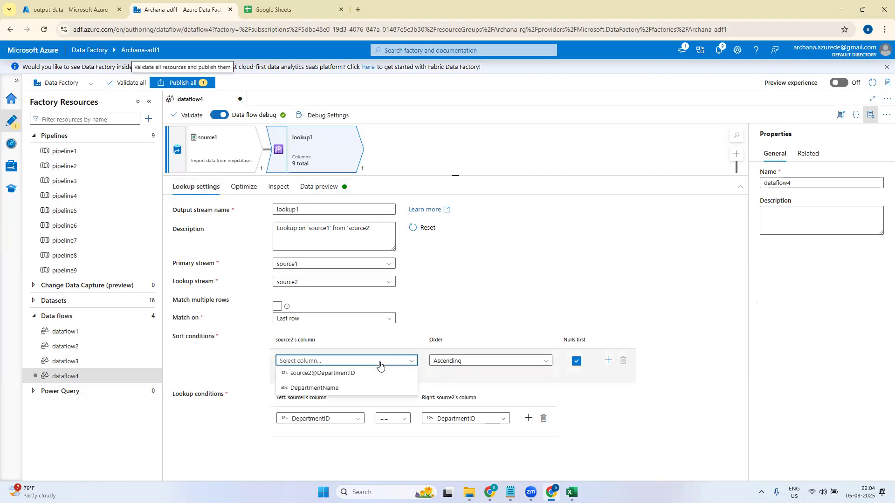
left_click(359, 374)
left_click(465, 361)
left_click(459, 388)
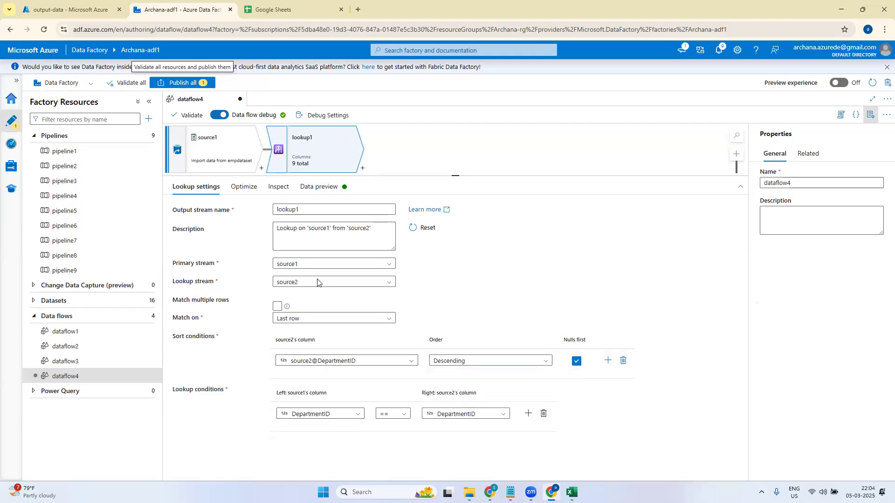
Step: Refresh lookup1's data preview and review the employee and department columns for the Last row match
left_click(321, 186)
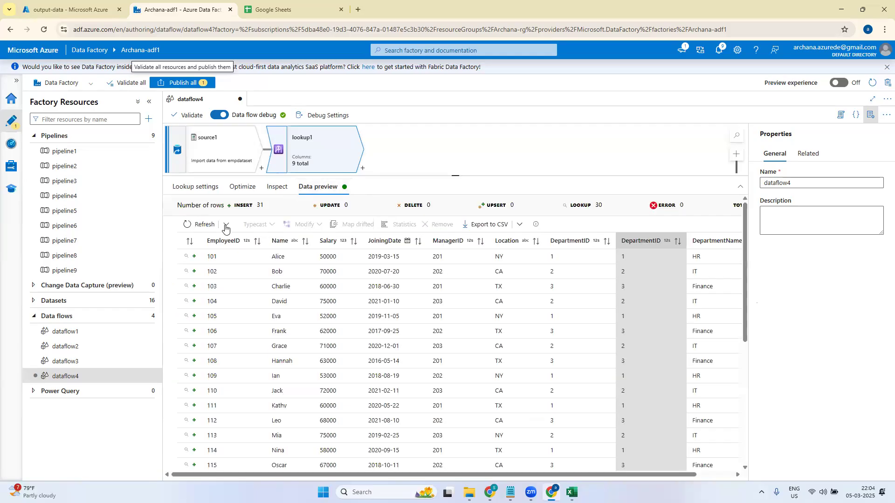
left_click(199, 224)
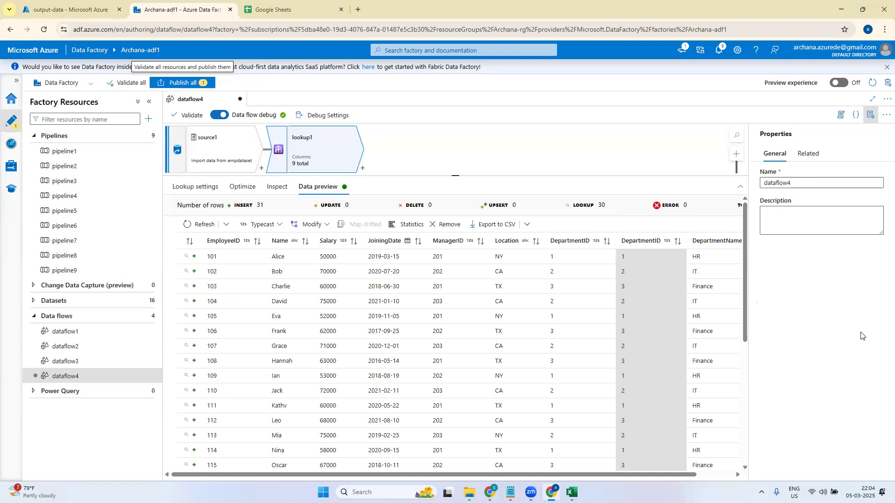
left_click_drag(665, 474, 703, 475)
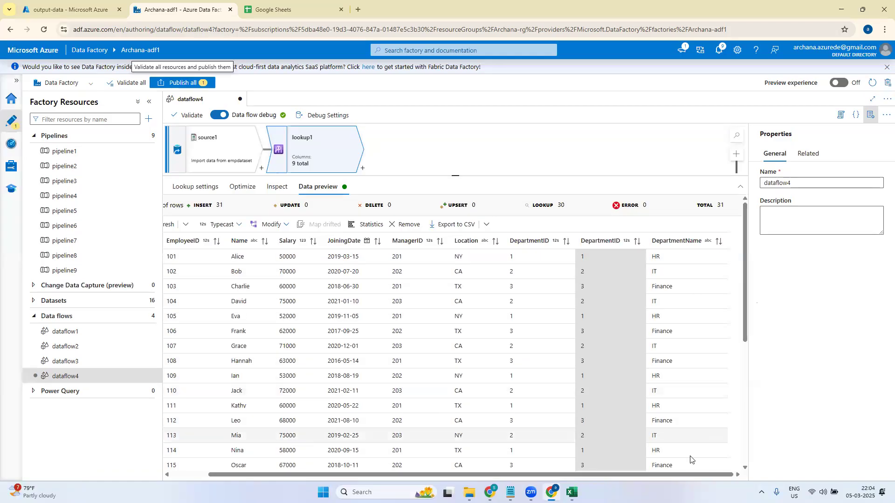
left_click_drag(643, 473, 584, 474)
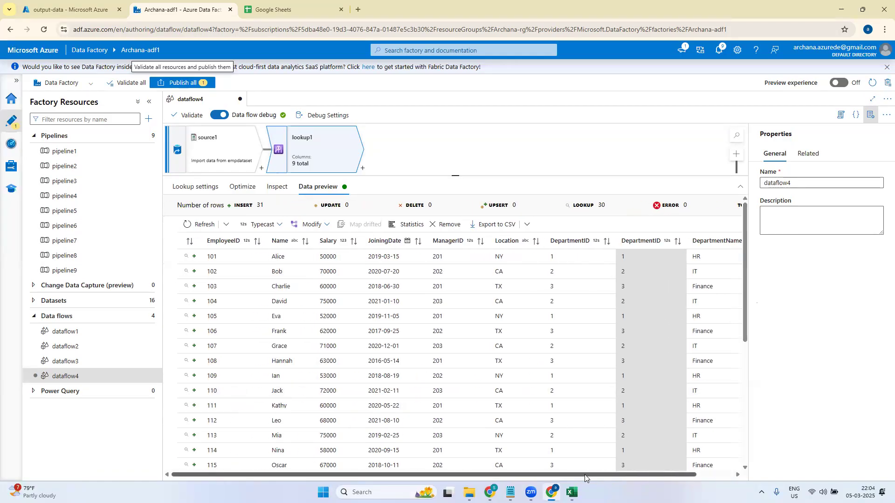
Step: Review lookup1's Match on options and conditions alongside the source1 and source2 streams in the data flow diagram
left_click(196, 187)
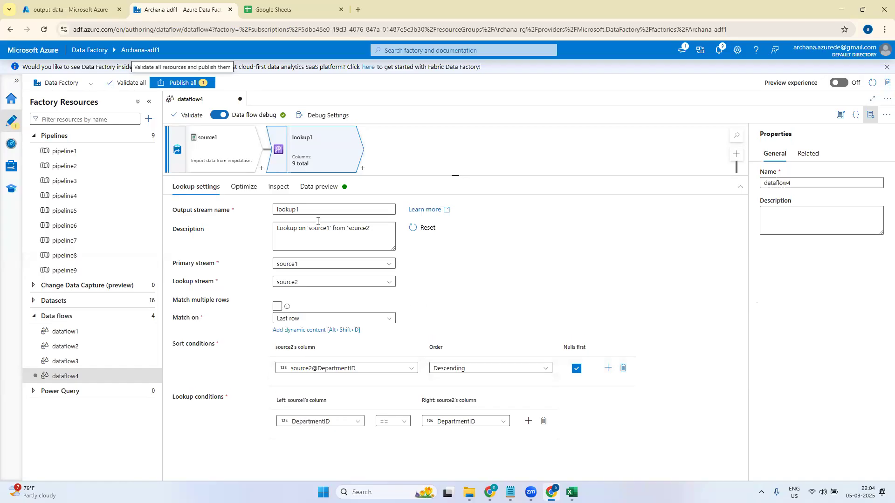
left_click_drag(458, 175, 456, 213)
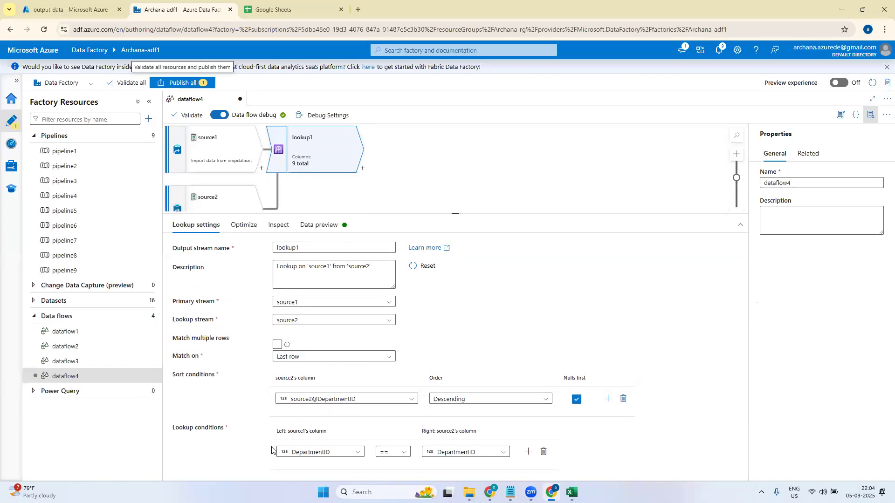
left_click(331, 358)
left_click(485, 353)
left_click_drag(456, 216, 456, 186)
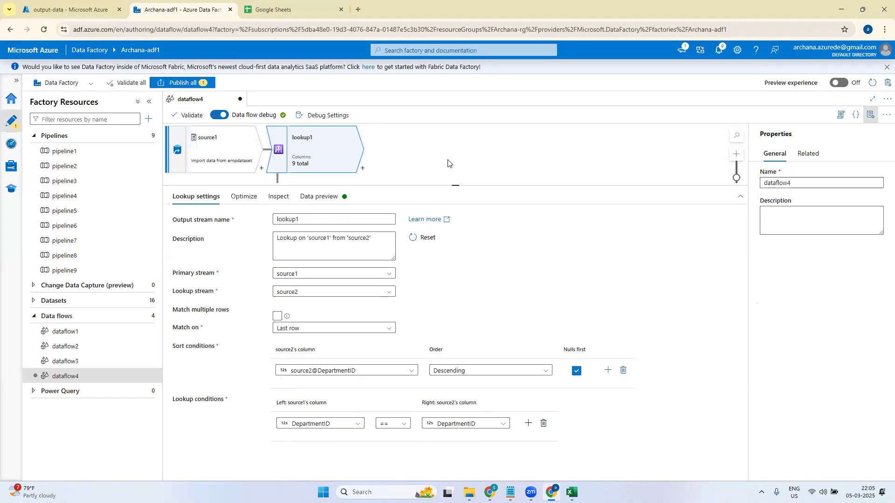
left_click_drag(455, 186, 455, 234)
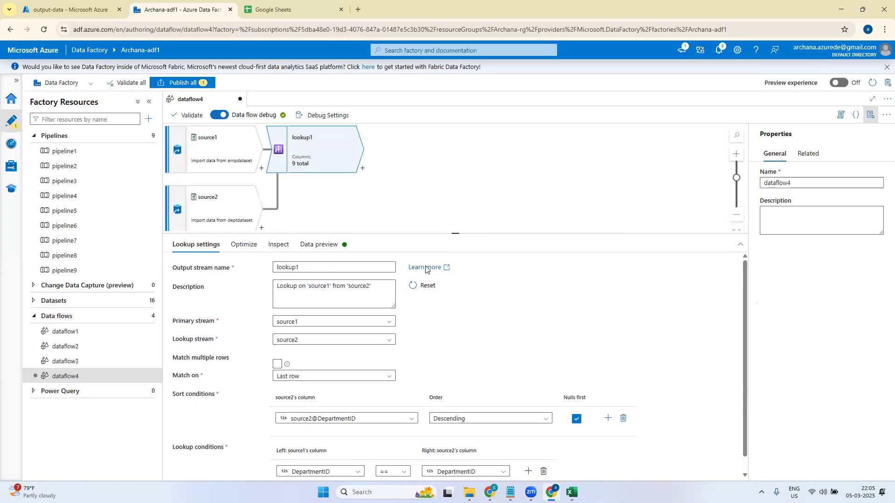
Step: Switch to the employee_data1 workbook in Excel and examine the employee rows and their DepartmentID values
mouse_move(572, 492)
left_click(513, 458)
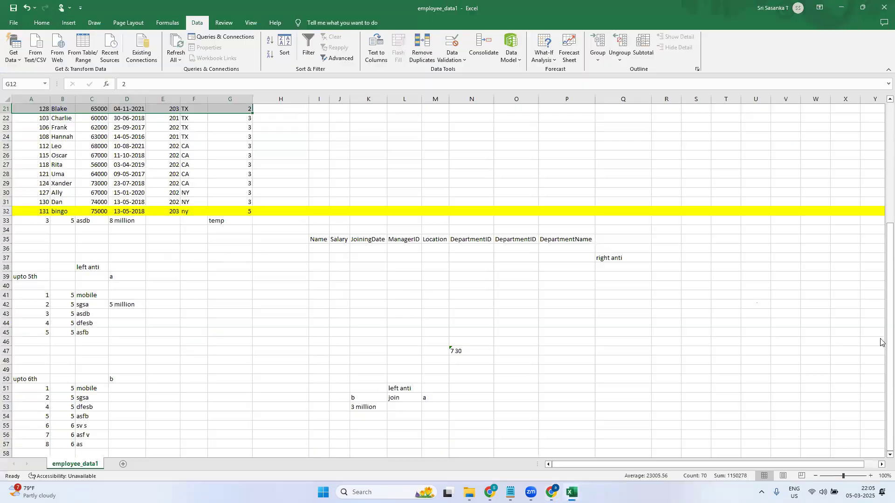
left_click_drag(880, 314, 883, 159)
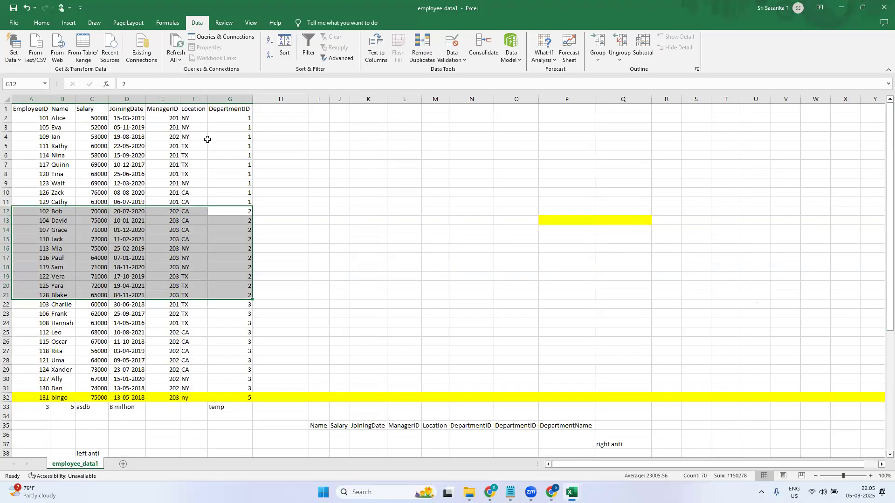
left_click(310, 164)
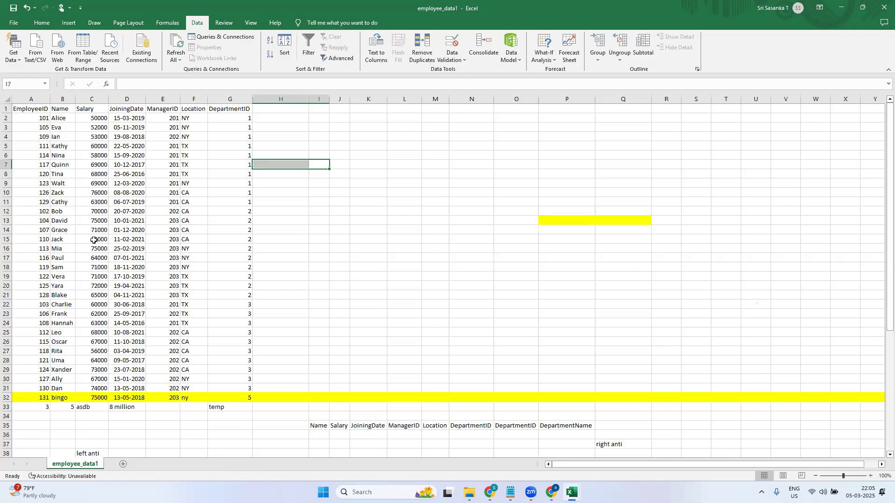
Step: Switch to the Downloads folder in File Explorer and try to rename the employee_data1 CSV file as employee_data2
mouse_move(551, 492)
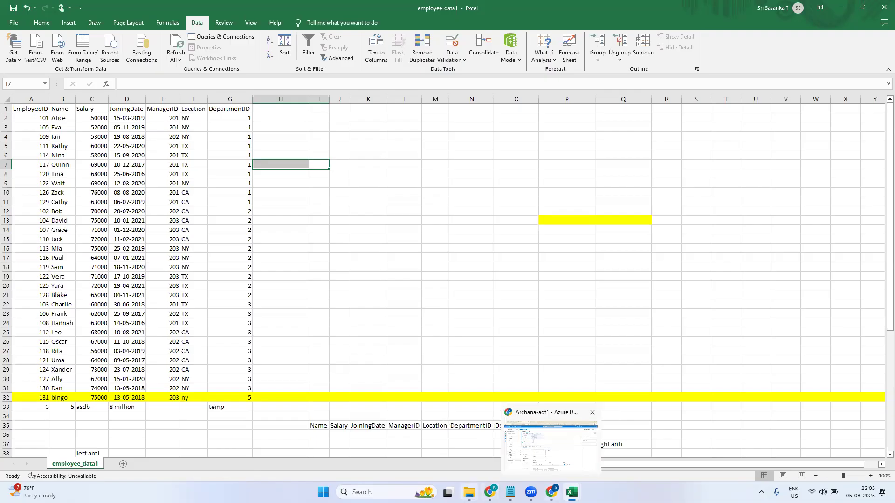
left_click(469, 492)
left_click(32, 148)
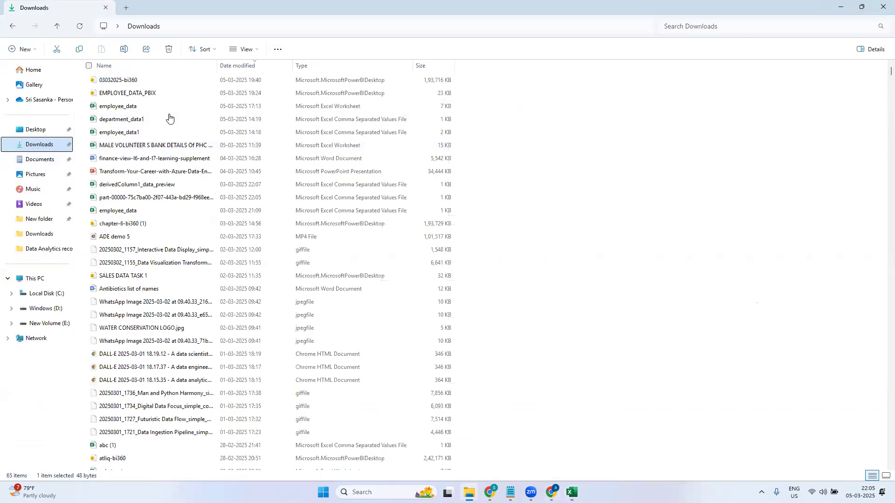
left_click(125, 133)
left_click(123, 49)
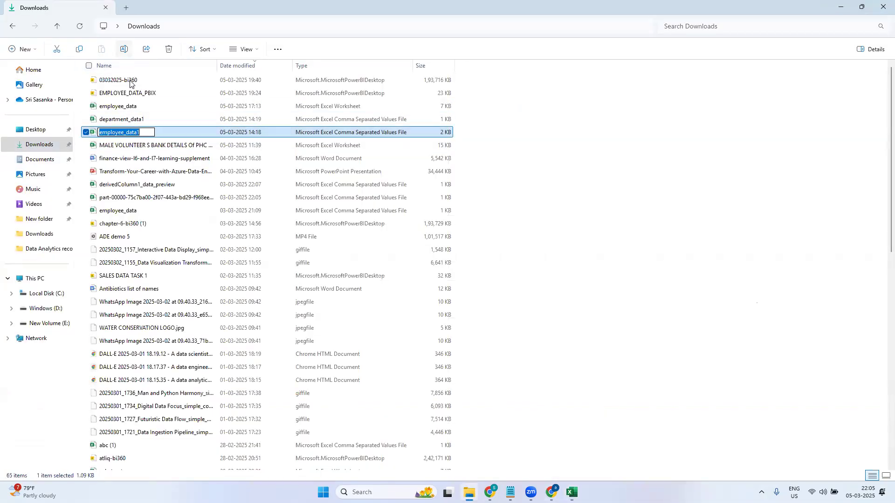
left_click(146, 133)
key("Return")
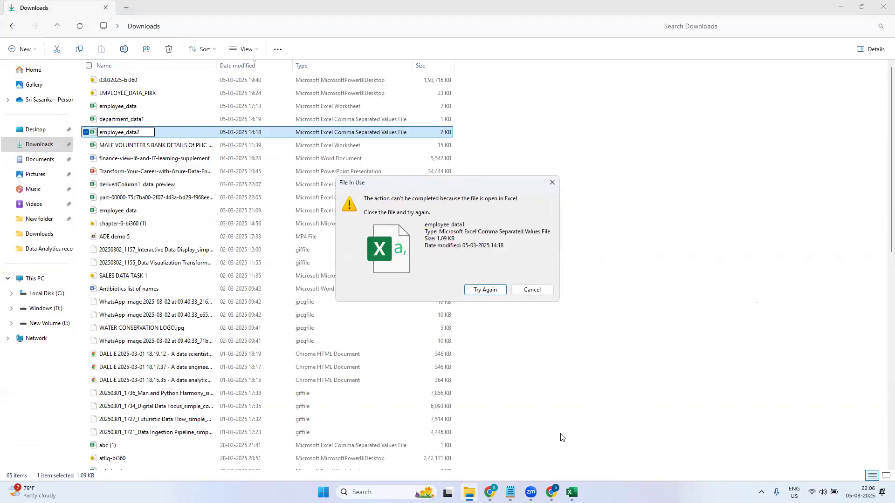
Step: Close the employee_data1 workbook in Excel and retry renaming the CSV file as employee_data2
mouse_move(574, 475)
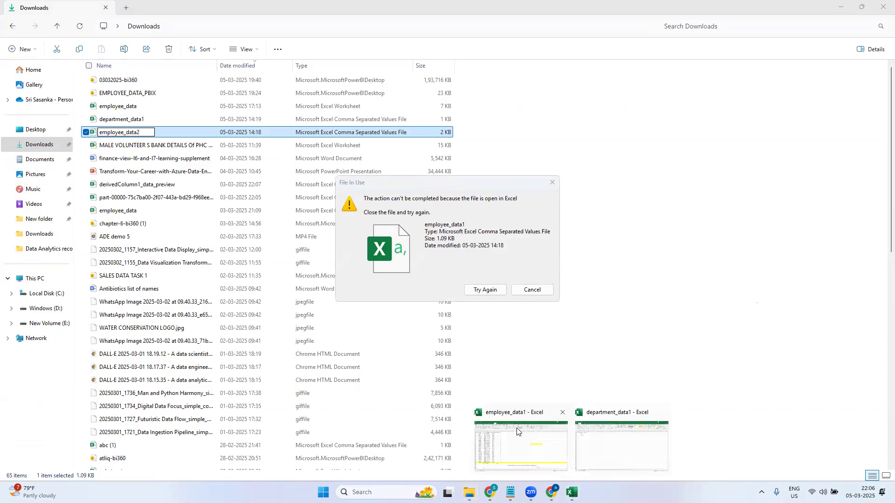
left_click(517, 443)
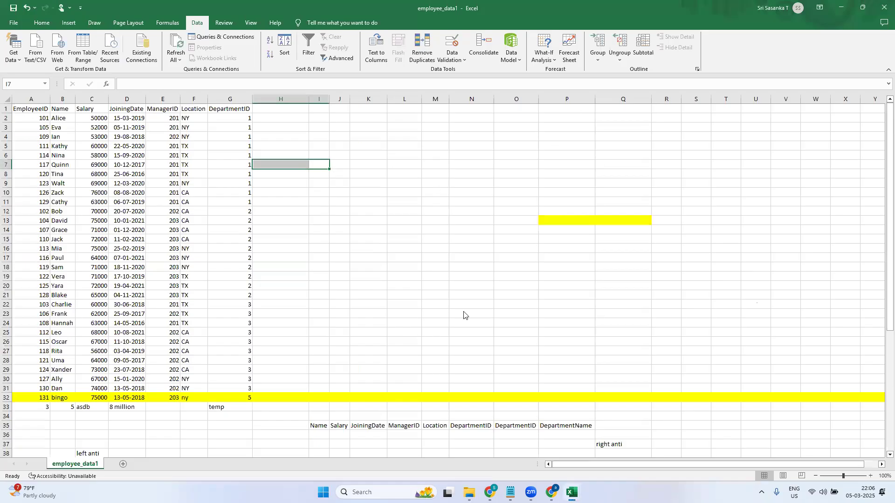
left_click(884, 7)
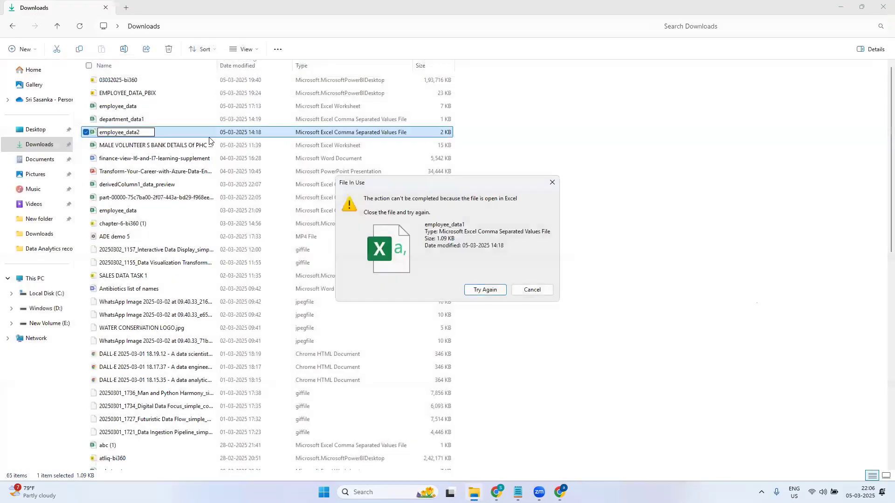
left_click(489, 290)
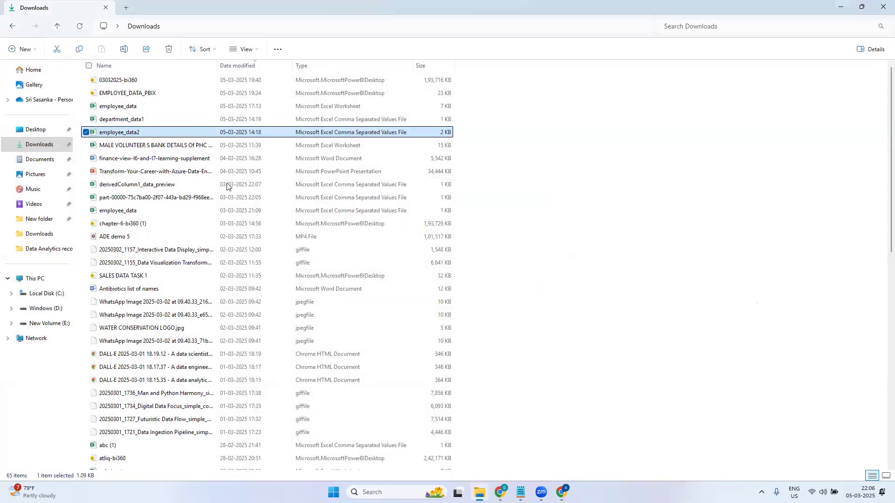
left_click(718, 212)
mouse_move(520, 492)
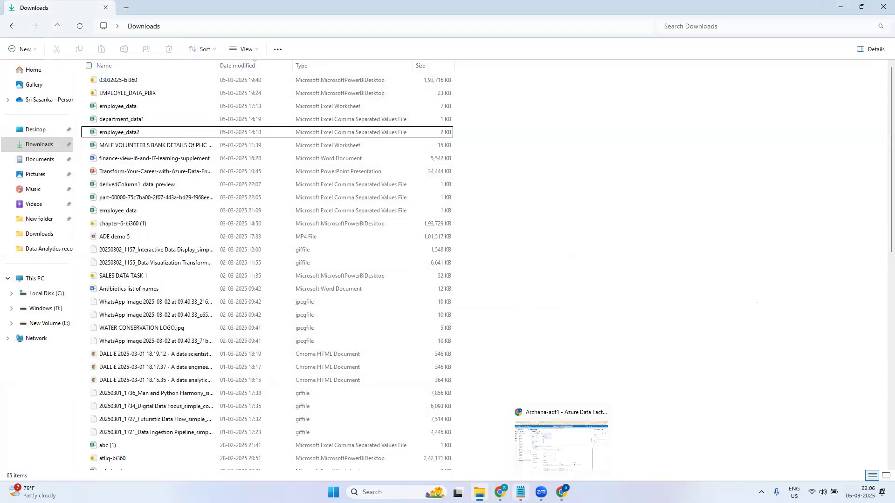
Step: Switch to the Azure portal and open the emp data folder in the input-data container of storage account archanasa22
left_click(561, 492)
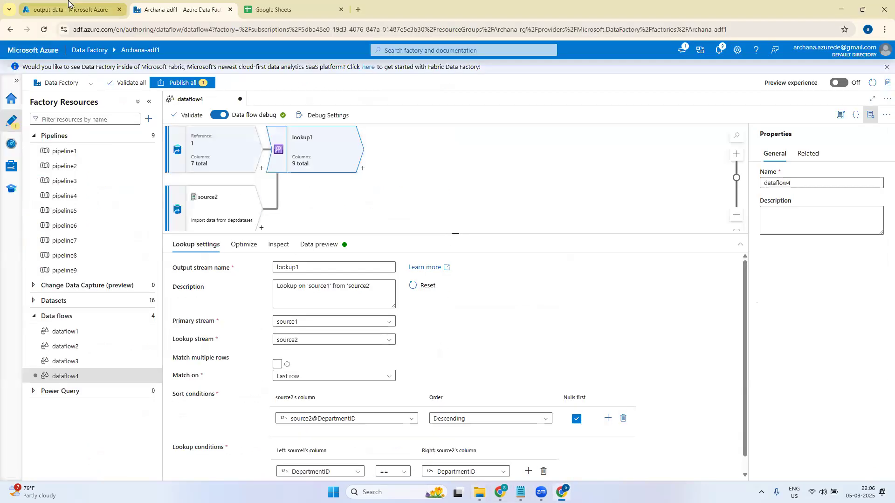
left_click(70, 9)
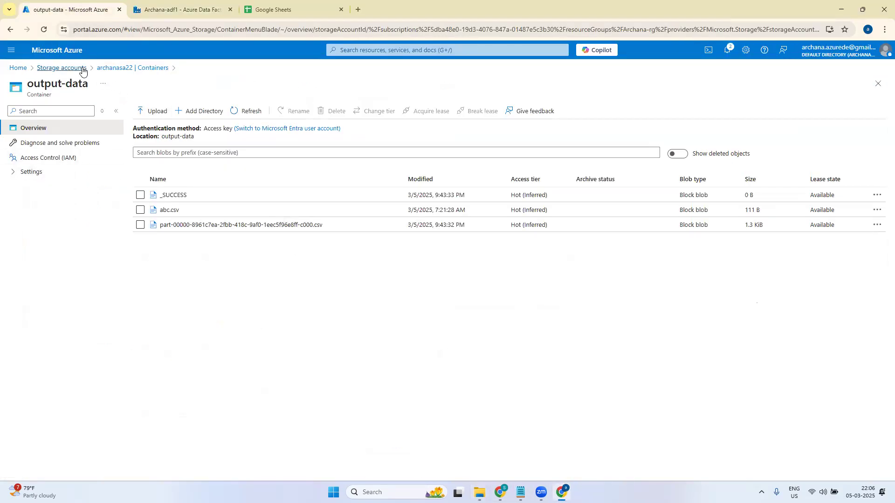
left_click(62, 68)
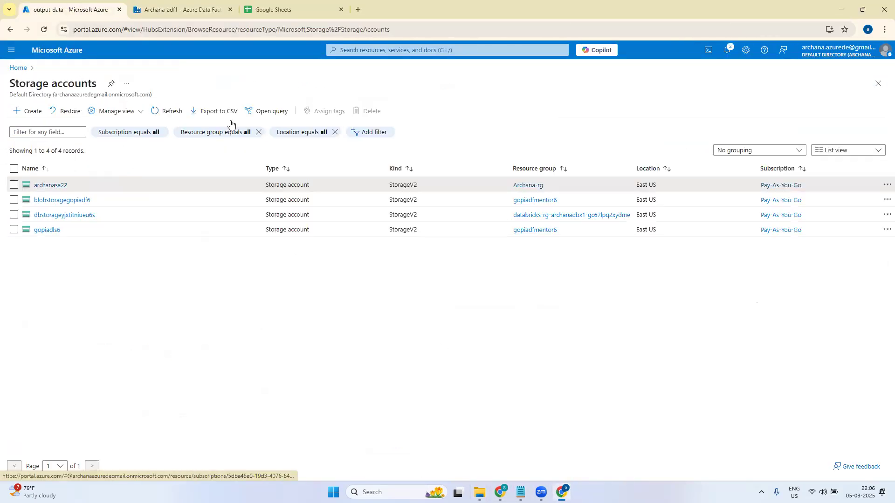
left_click(53, 185)
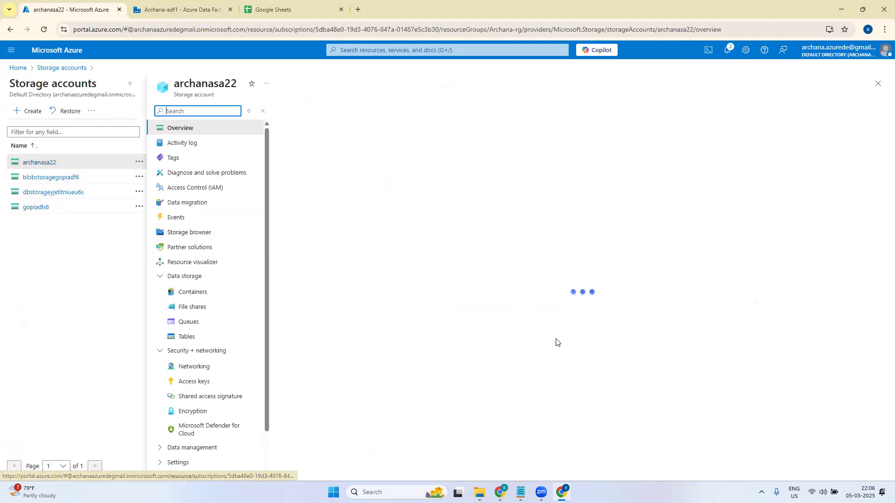
left_click(194, 293)
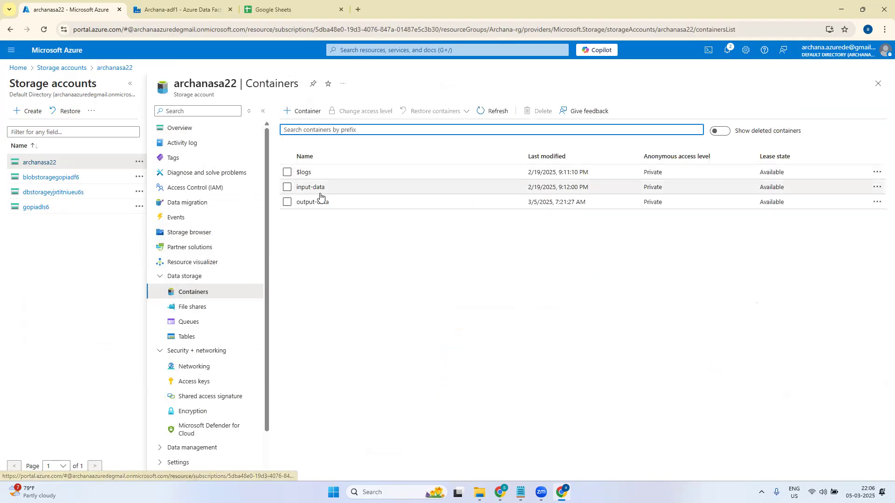
left_click(311, 186)
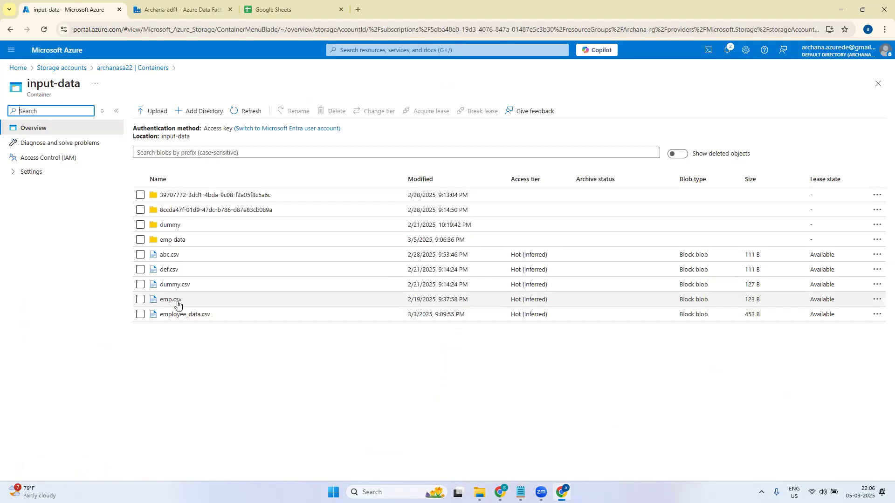
left_click(185, 240)
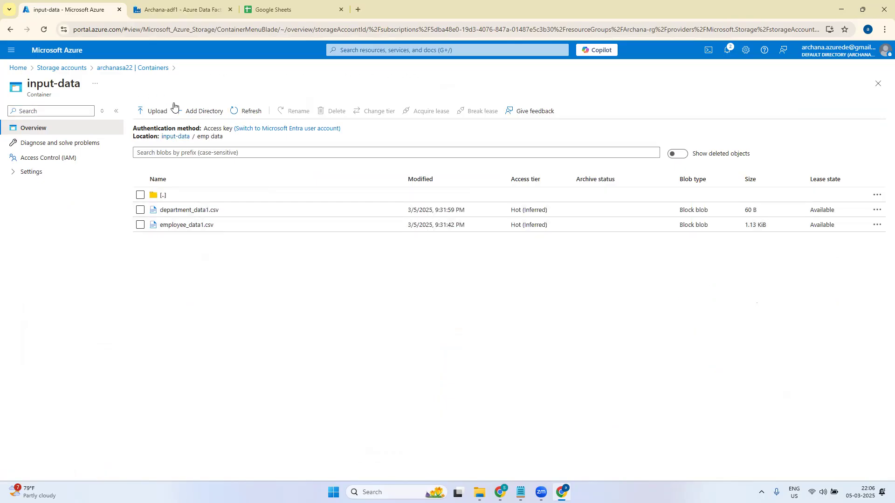
Step: Upload employee_data2.csv from the Downloads folder into the emp data folder
left_click(155, 110)
left_click(760, 164)
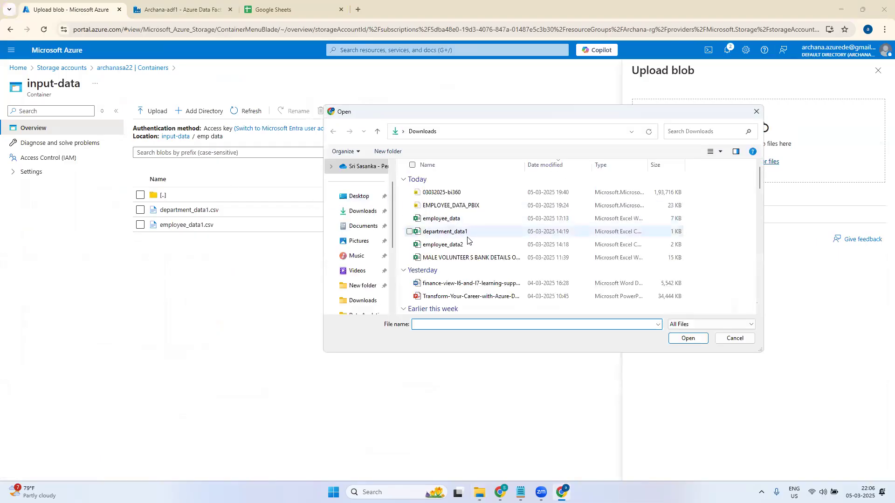
left_click(461, 245)
left_click(686, 338)
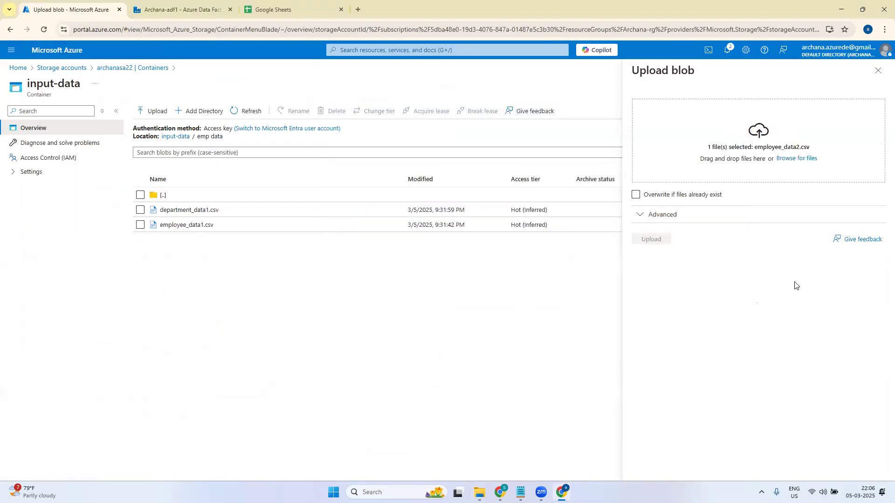
left_click(655, 242)
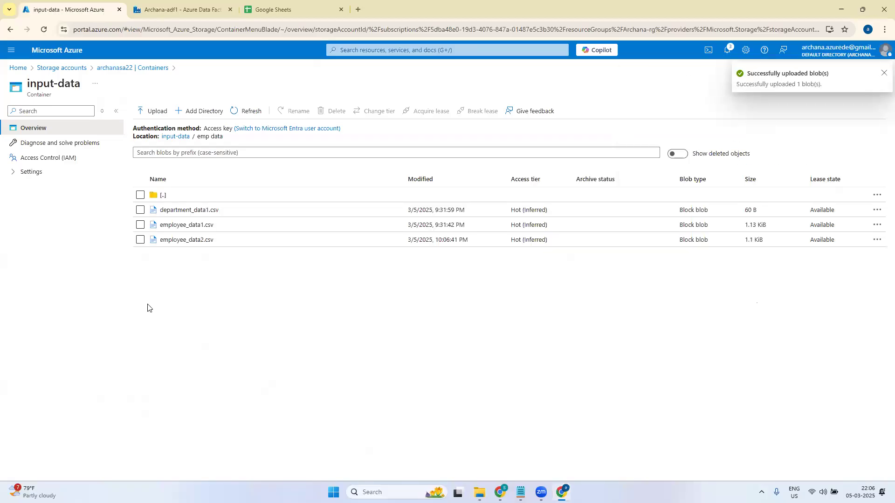
Step: Return to dataflow4 in Data Factory and replace the lookup1 transformation with a Union after source1
left_click(203, 6)
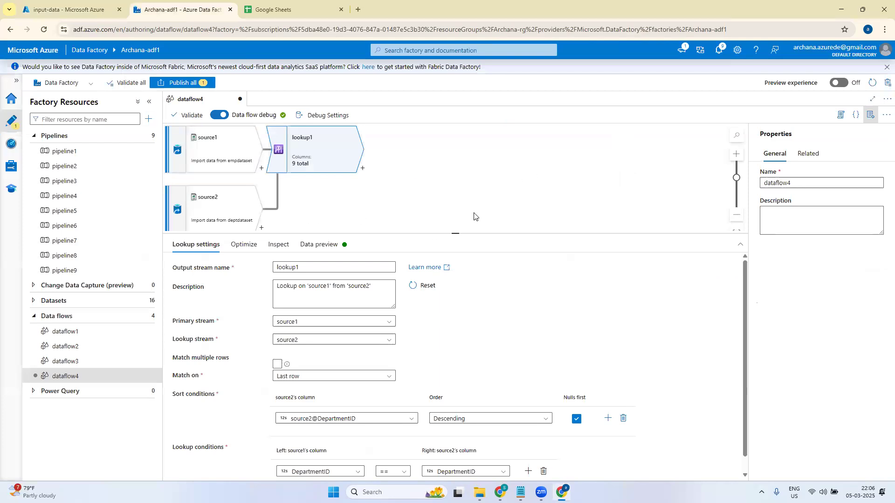
left_click_drag(455, 233, 461, 269)
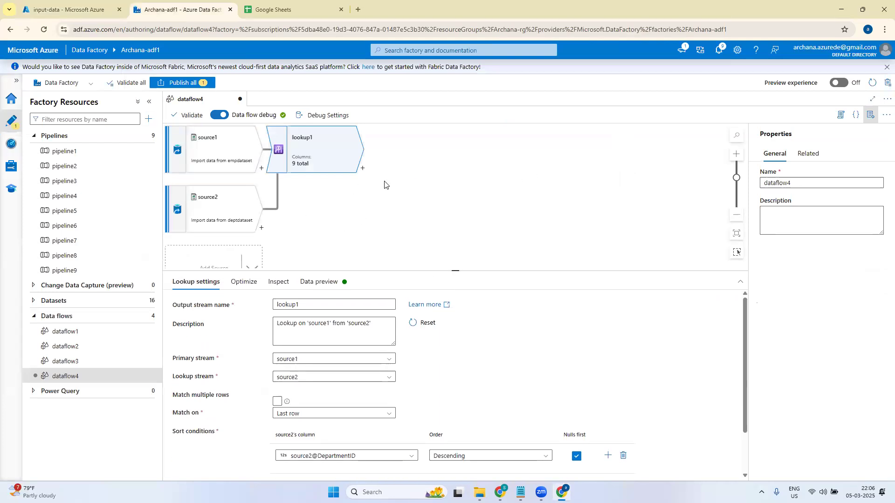
key("Delete")
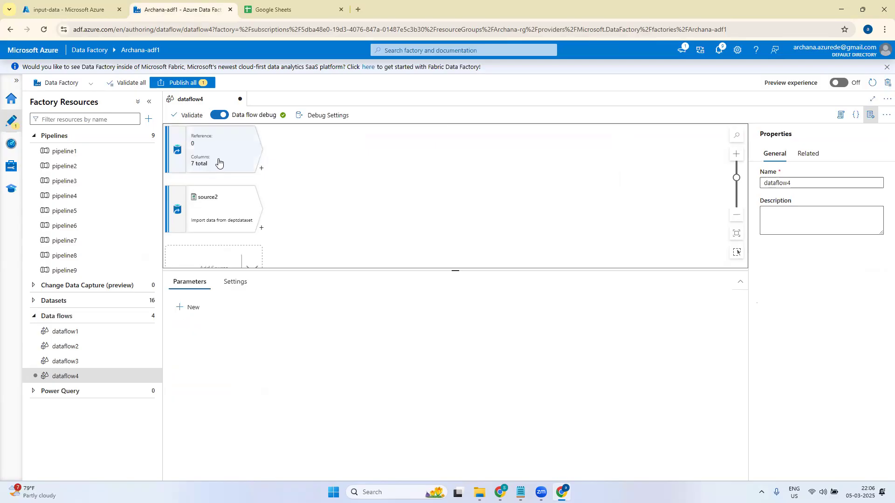
left_click(262, 168)
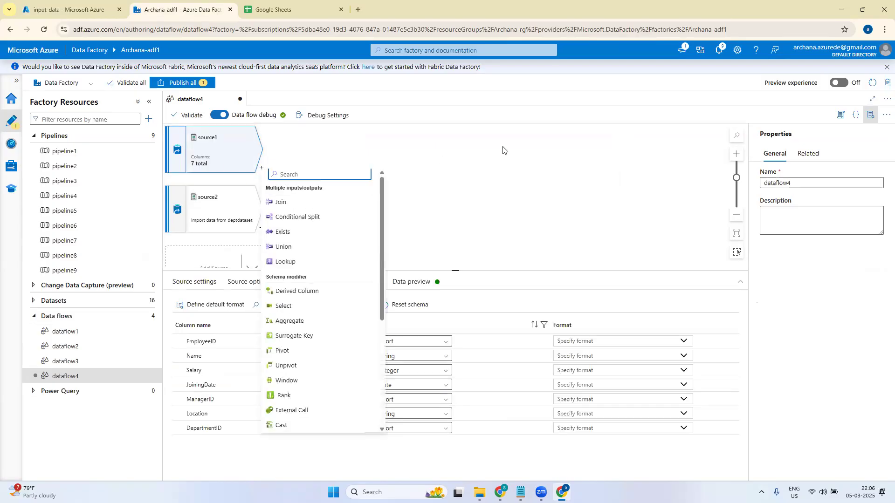
type("uni")
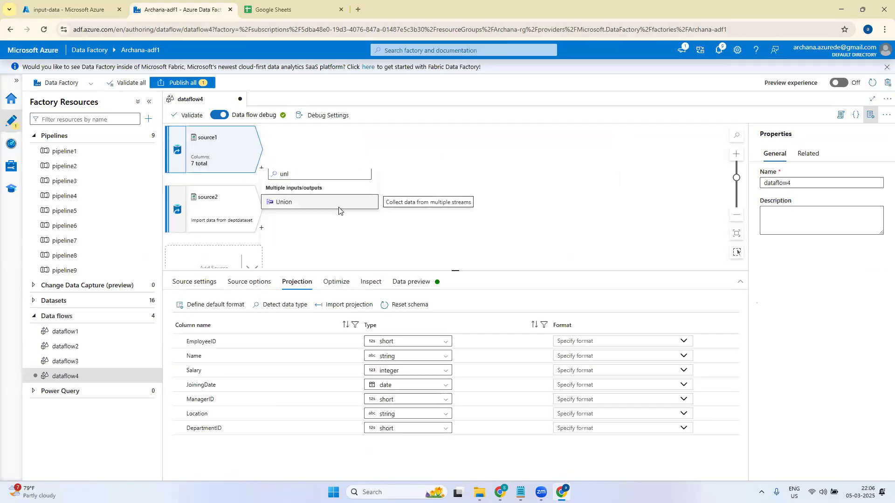
left_click(339, 210)
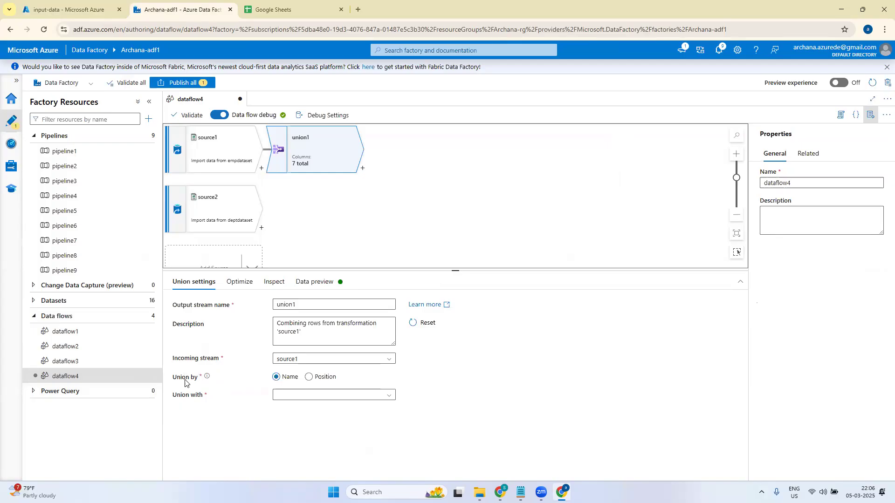
left_click(340, 396)
left_click(479, 391)
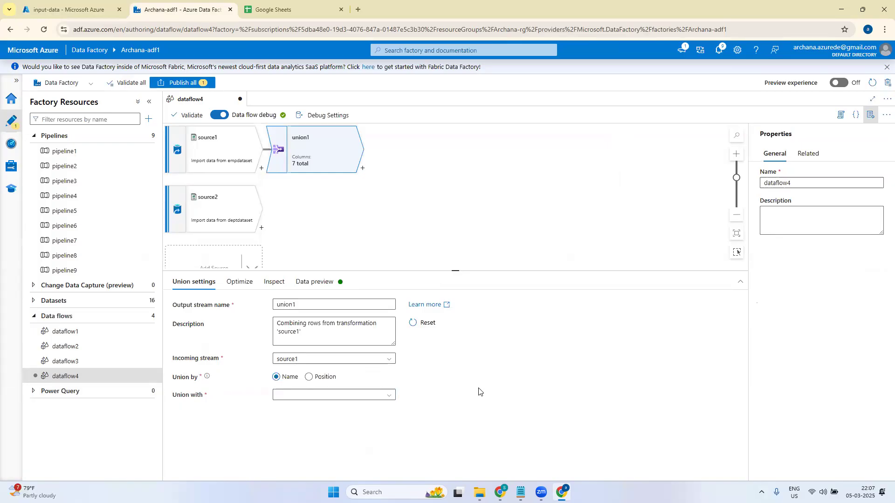
Step: Start a new dataset for source2 using Azure Data Lake Storage Gen2 and the delimited text format
left_click(245, 213)
left_click(195, 283)
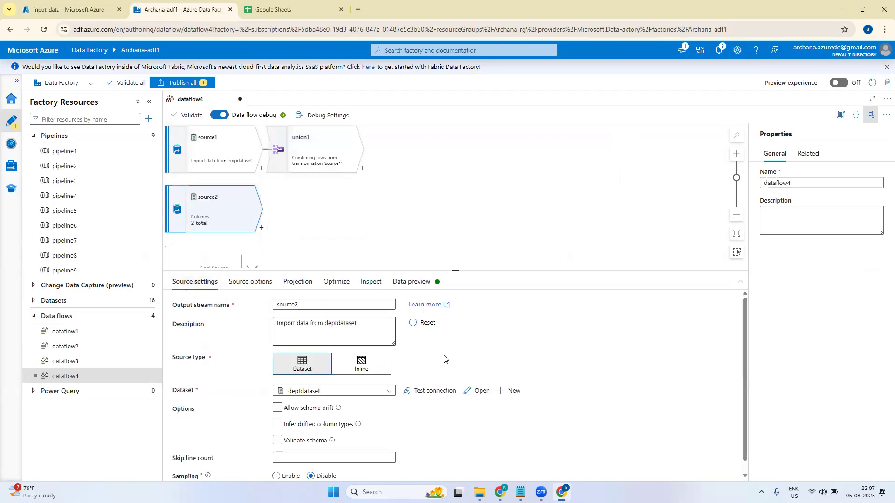
left_click_drag(456, 270, 457, 224)
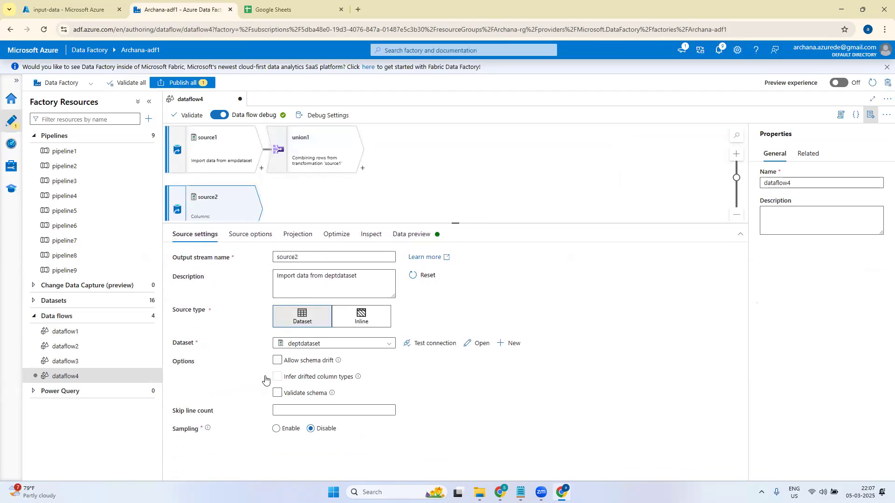
left_click(511, 344)
left_click(739, 278)
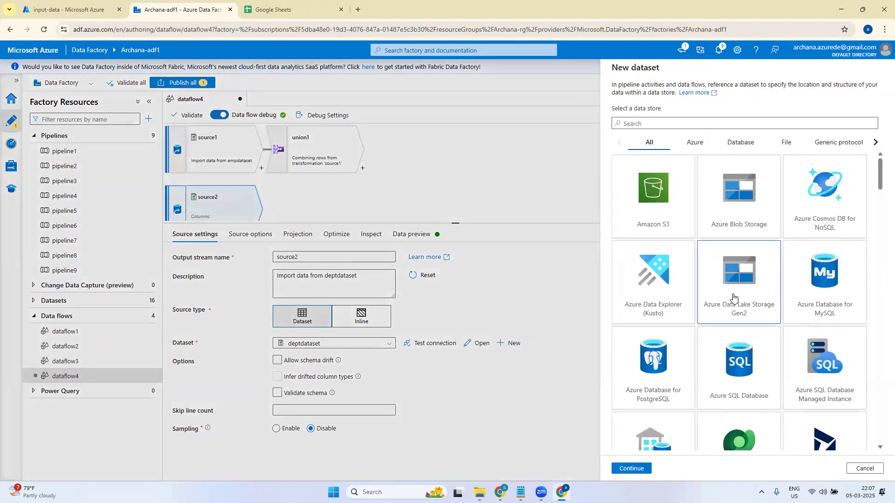
left_click(631, 468)
left_click(738, 146)
left_click(631, 468)
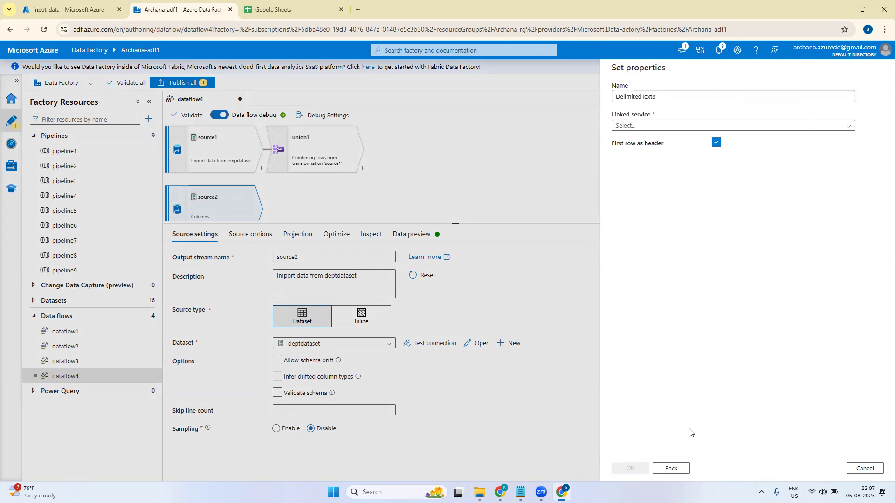
Step: Set the new dataset's linked service to StorageAc1 and its file to input-data/emp data/employee_data2.csv, then create it
left_click(782, 127)
left_click(639, 169)
left_click(862, 152)
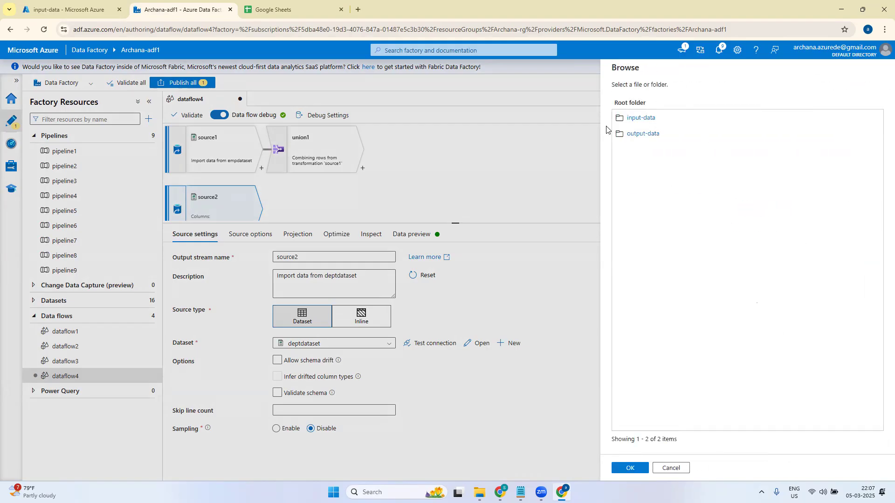
left_click(641, 118)
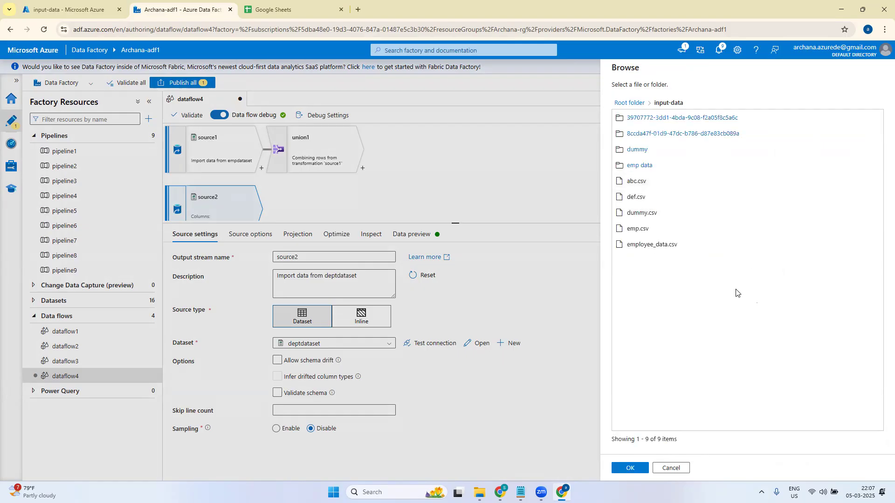
left_click(644, 167)
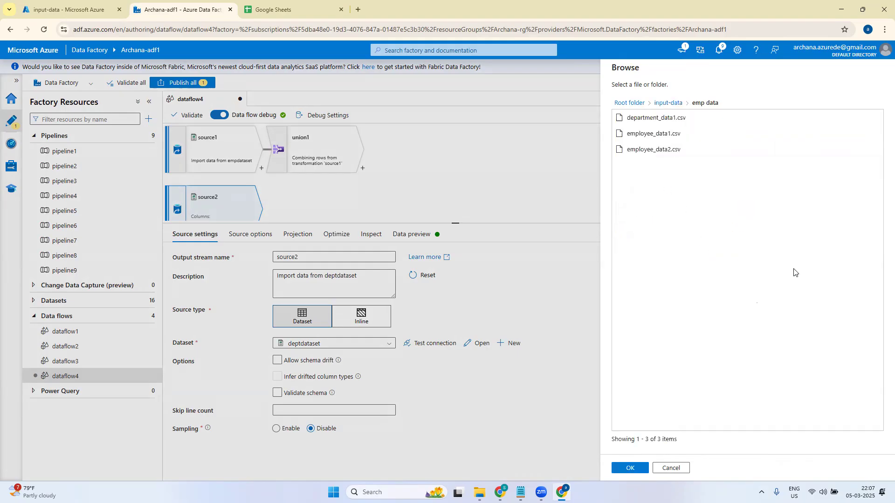
left_click(664, 149)
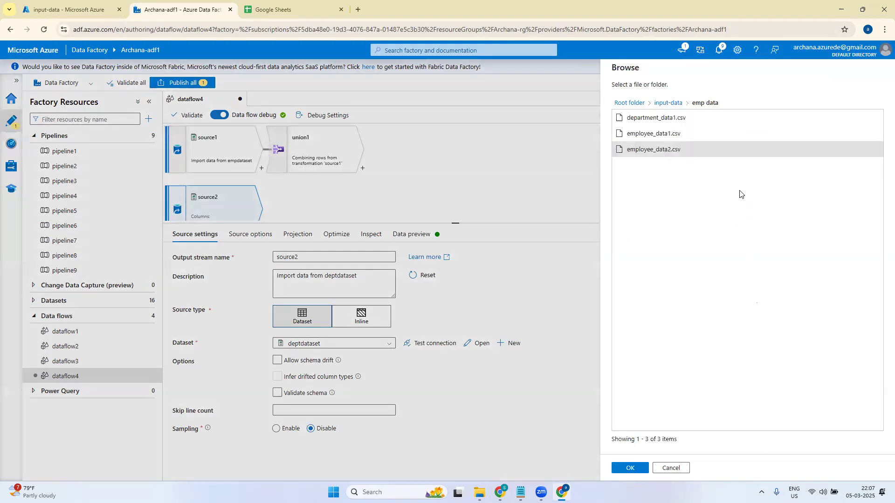
left_click(631, 469)
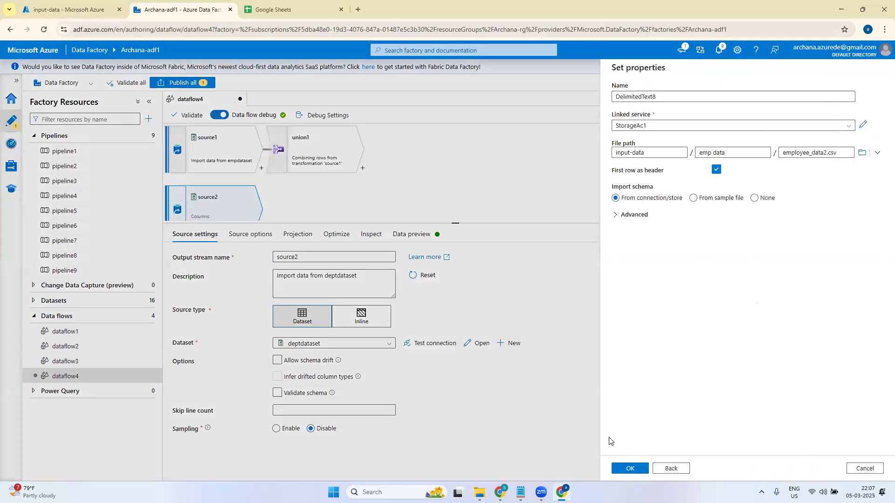
left_click(629, 469)
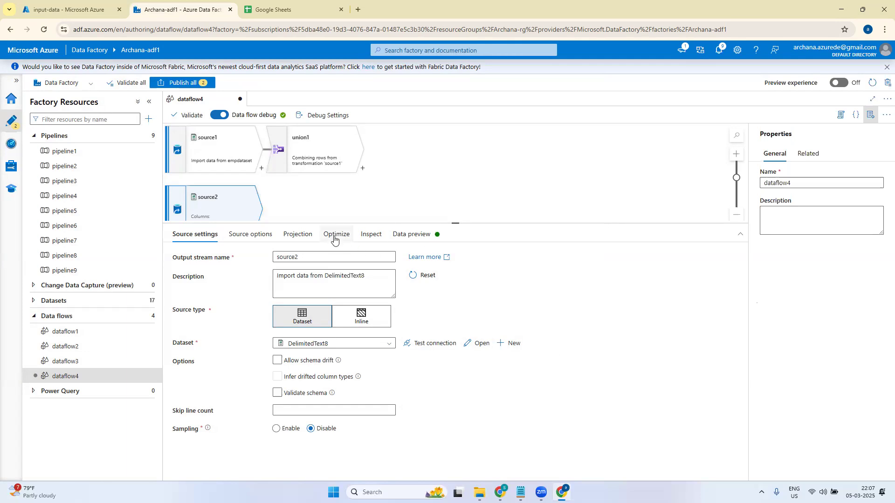
Step: Import the projection for source2 from its new dataset and open its data preview
left_click(297, 234)
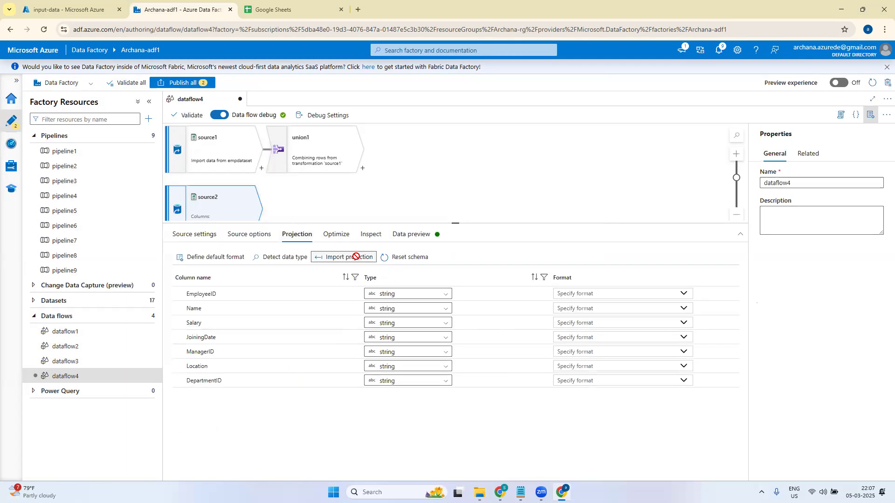
left_click(356, 257)
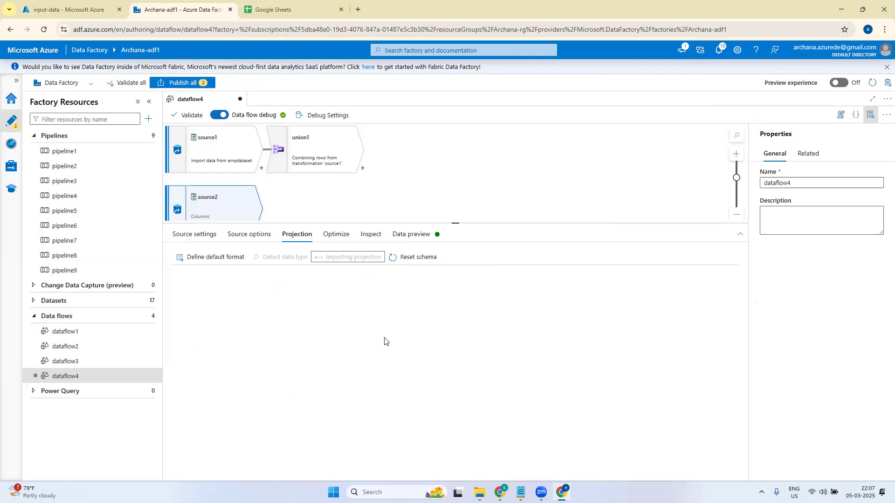
left_click(411, 236)
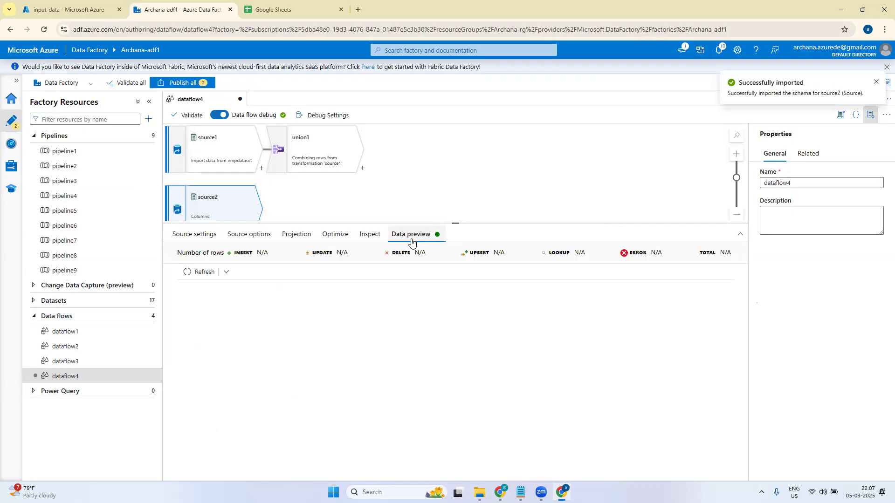
Step: Set union1 to combine source1 by name with the source2 stream
left_click(303, 148)
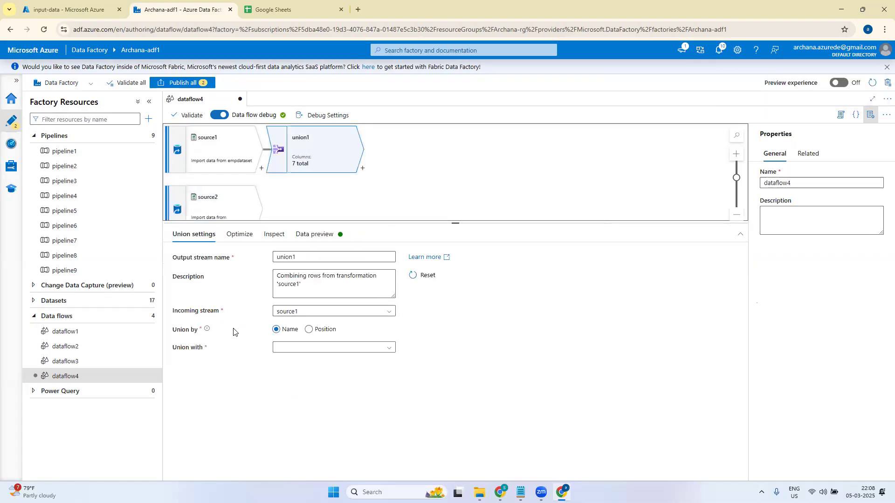
left_click(289, 352)
left_click(302, 361)
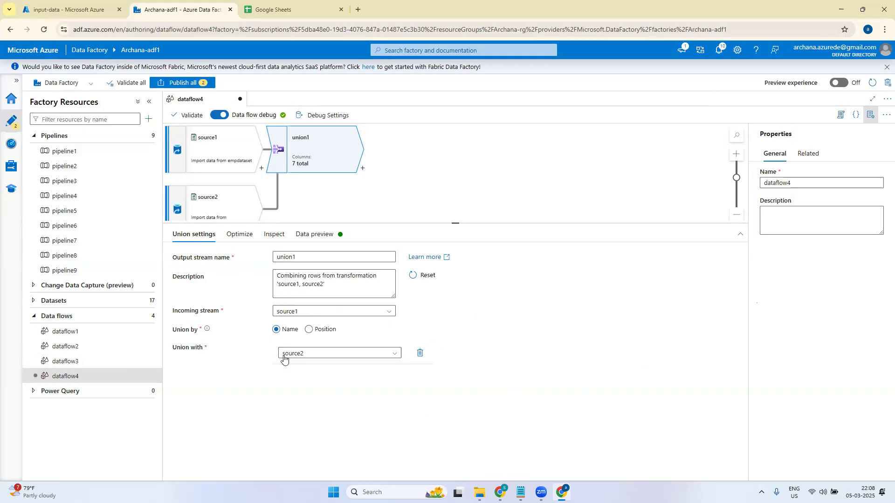
Step: Preview union1's output data and examine the combined employee rows through to the end of the list
left_click(316, 238)
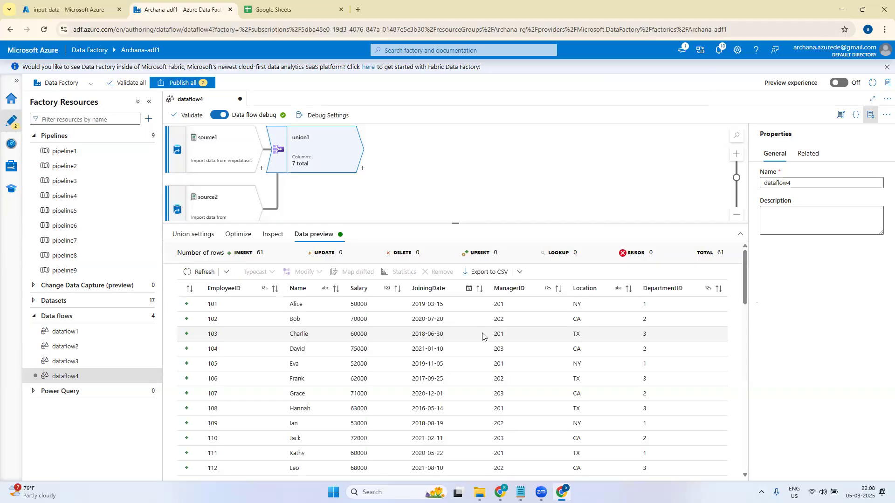
left_click_drag(743, 286, 746, 361)
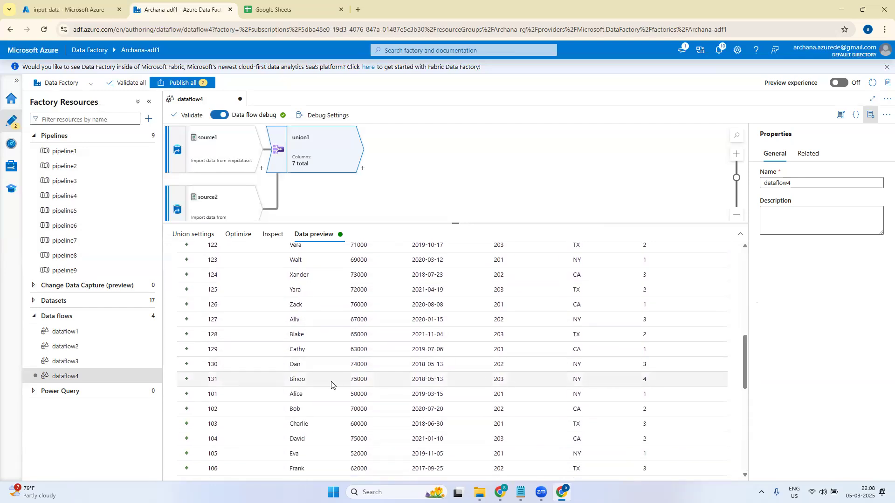
left_click_drag(744, 363, 755, 463)
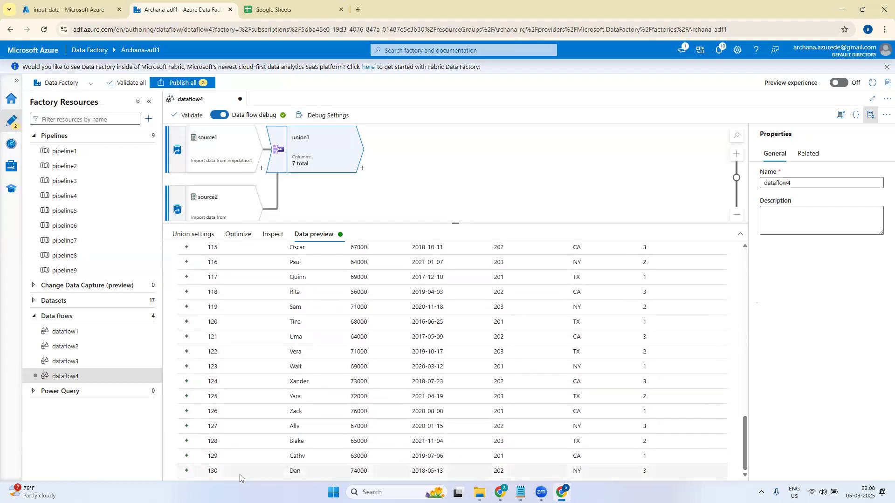
Step: Try to publish all pending changes, including the union in dataflow4
scroll(741, 454, "up", 15)
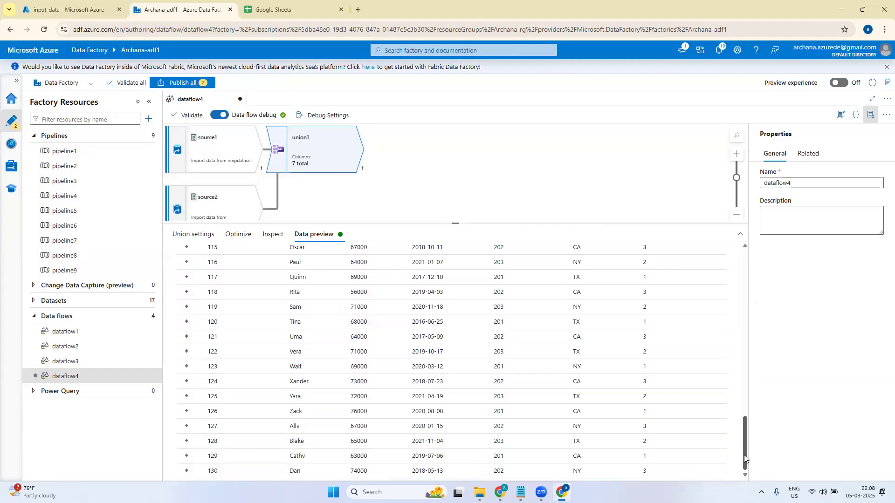
left_click_drag(456, 224, 456, 298)
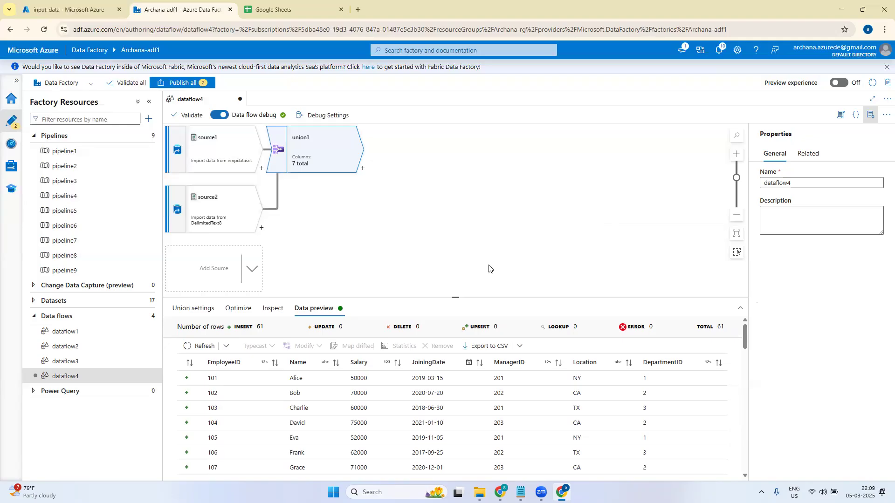
left_click_drag(455, 298, 455, 254)
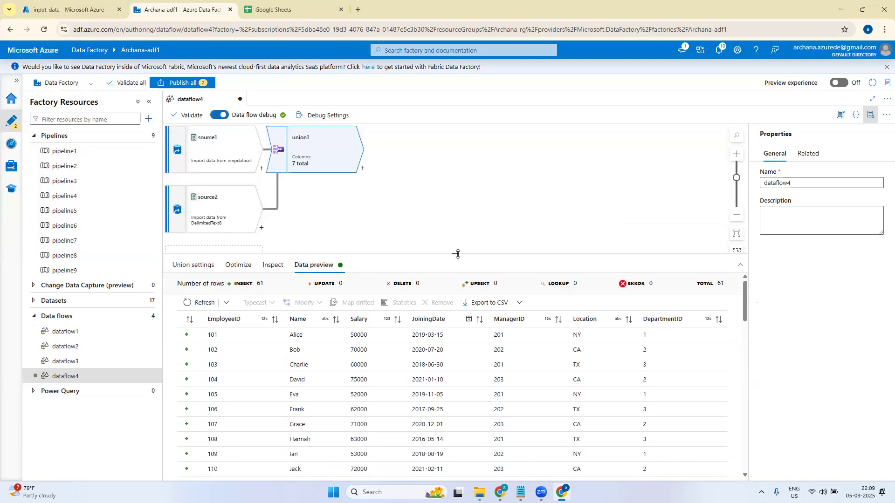
left_click(187, 84)
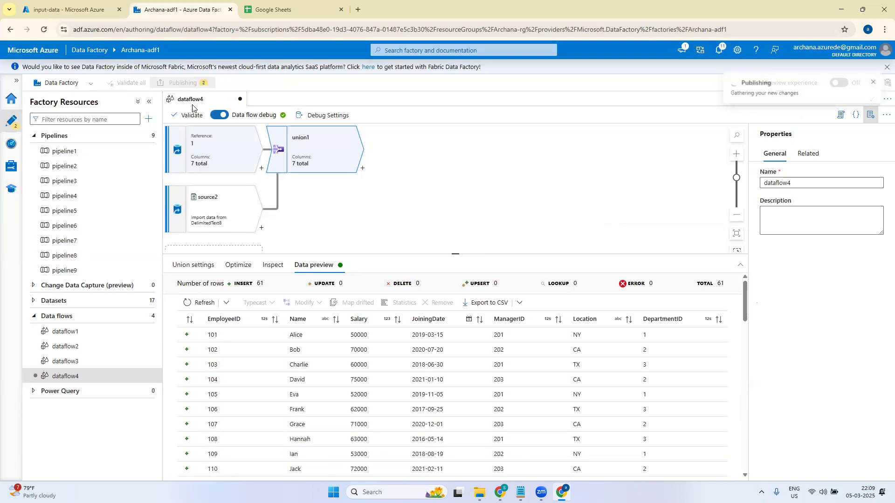
left_click(768, 165)
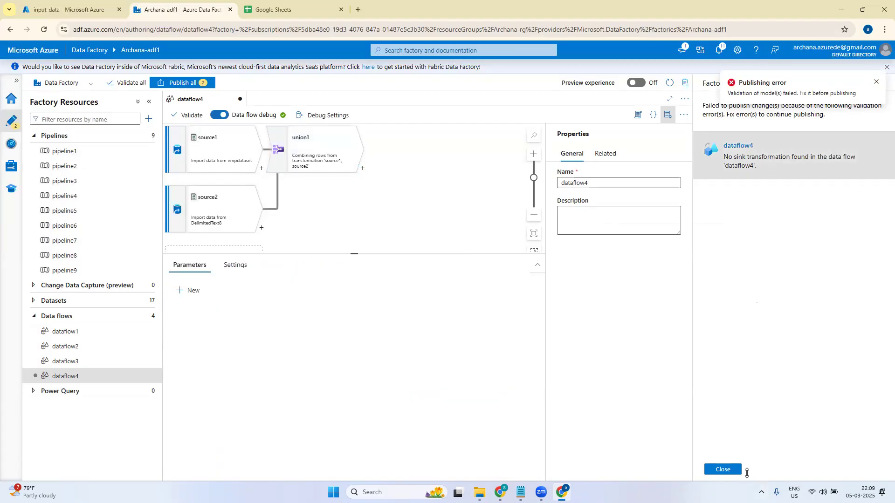
left_click(731, 470)
Step: Add a Sink transformation after union1 and browse the existing datasets available for it
left_click(363, 169)
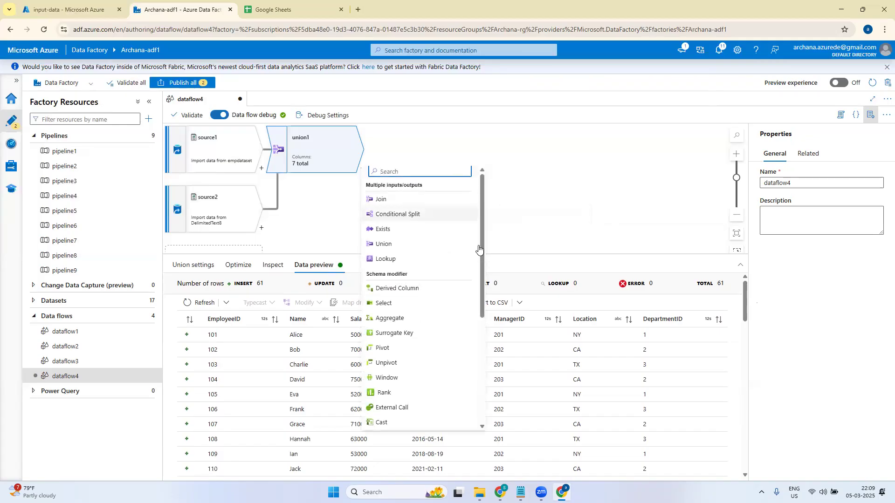
scroll(420, 326, "down", 4)
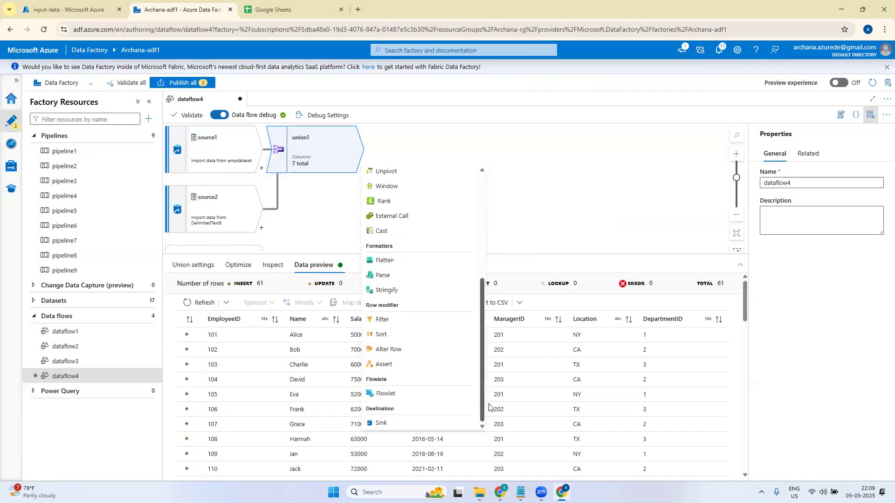
left_click(420, 424)
left_click(352, 393)
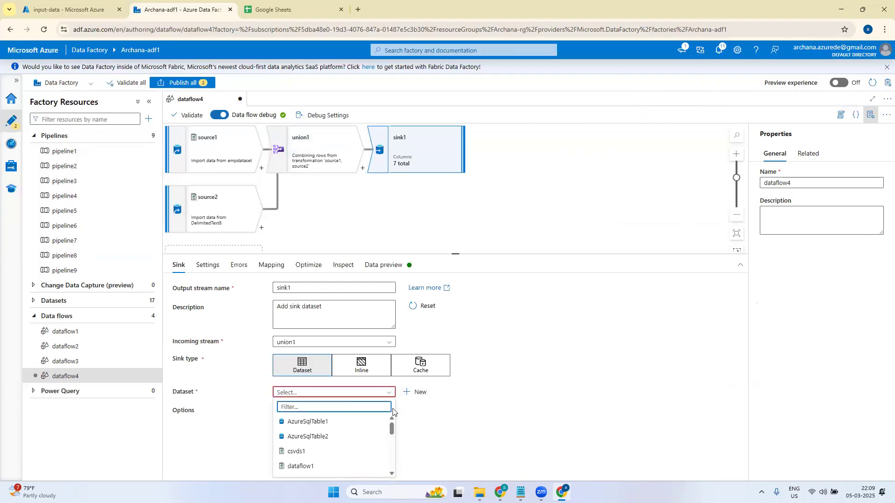
mouse_move(391, 427)
left_mouse_down()
mouse_move(391, 465)
mouse_move(391, 418)
left_mouse_up()
left_click(505, 372)
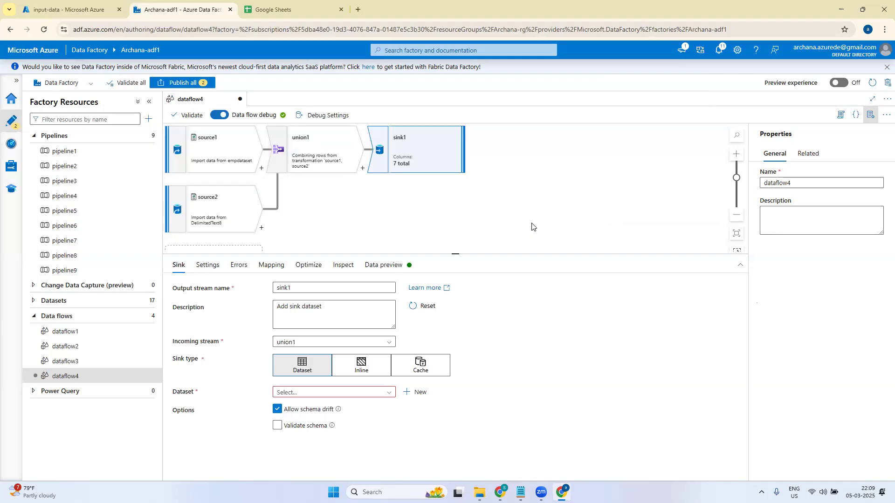
Step: Turn off schema drift for sink1 and open its data preview
left_click(278, 409)
left_click(388, 266)
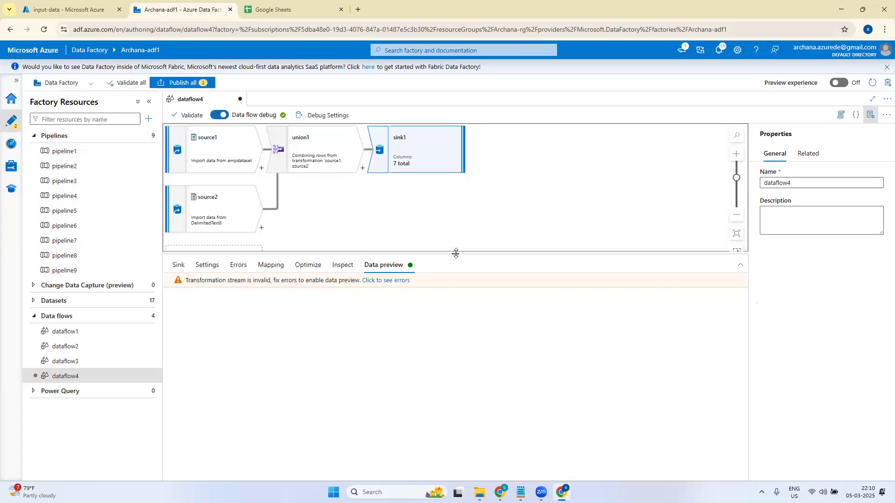
left_click_drag(456, 254, 445, 336)
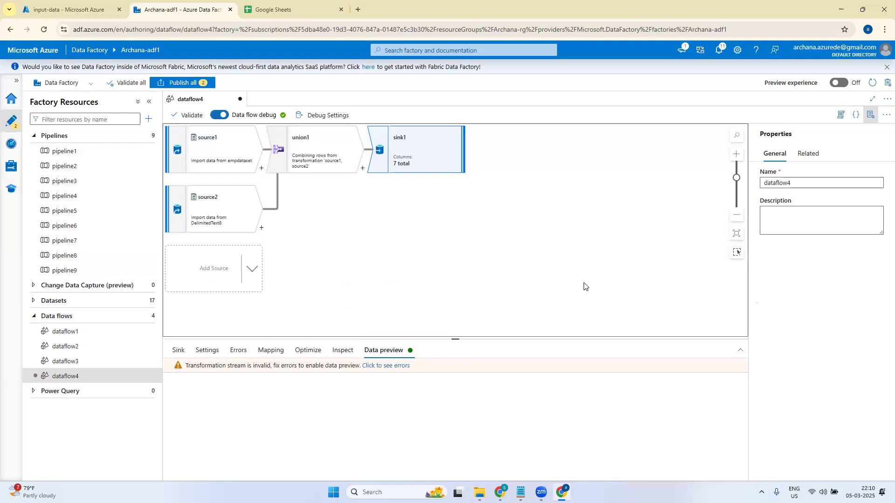